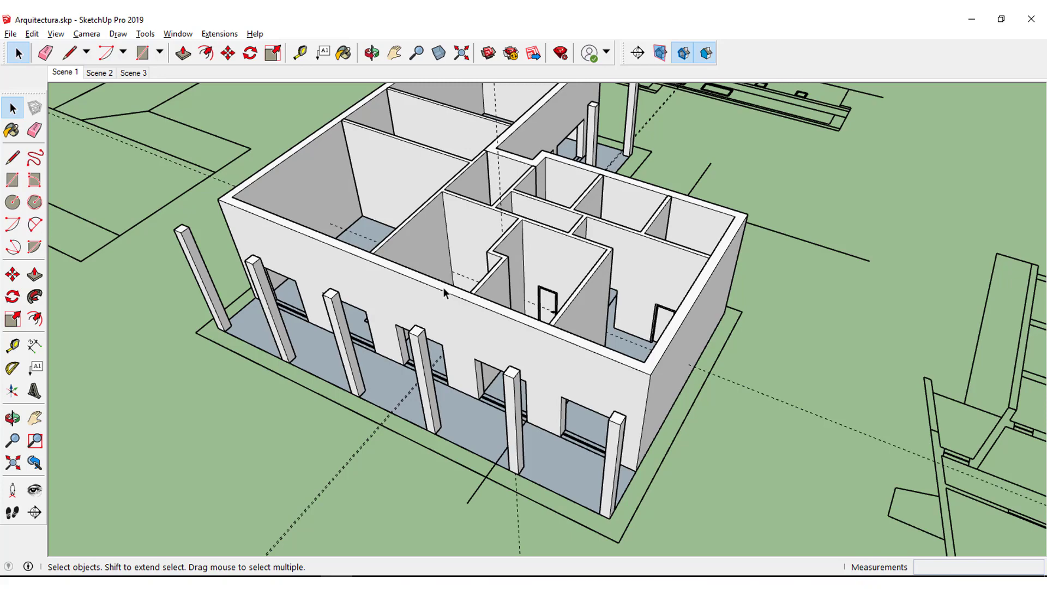
Orbit and zoom until the side wall's three small square window openings fill the view.
mouse_move(895, 327)
middle_down()
mouse_move(579, 440)
mouse_move(323, 402)
mouse_move(346, 420)
middle_up()
scroll(590, 315, up, 5)
scroll(404, 368, up, 3)
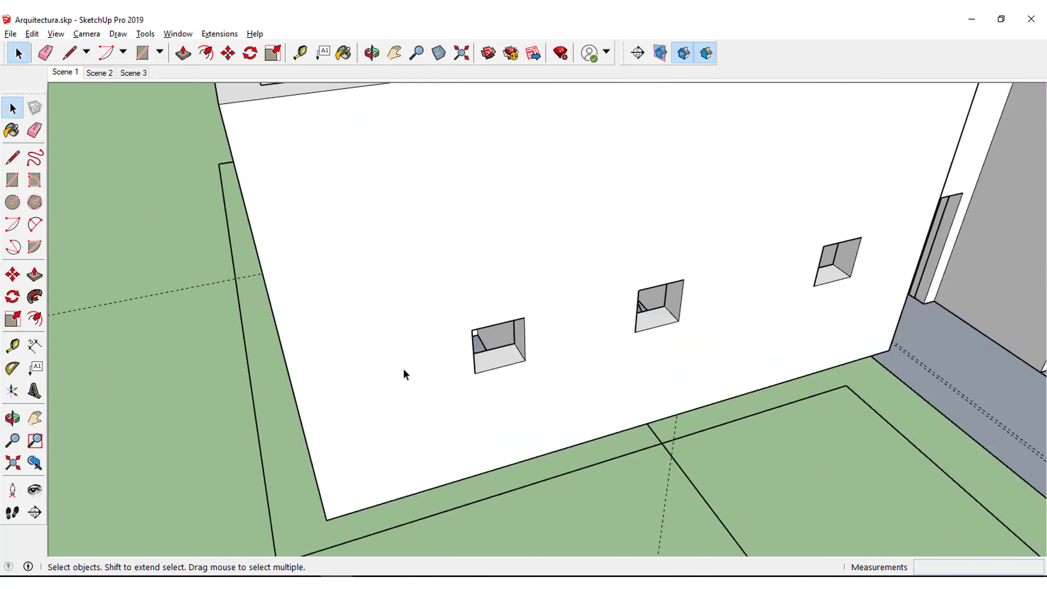
scroll(479, 384, up, 2)
mouse_move(479, 384)
middle_down()
mouse_move(451, 339)
mouse_move(476, 251)
middle_up()
scroll(476, 256, down, 1)
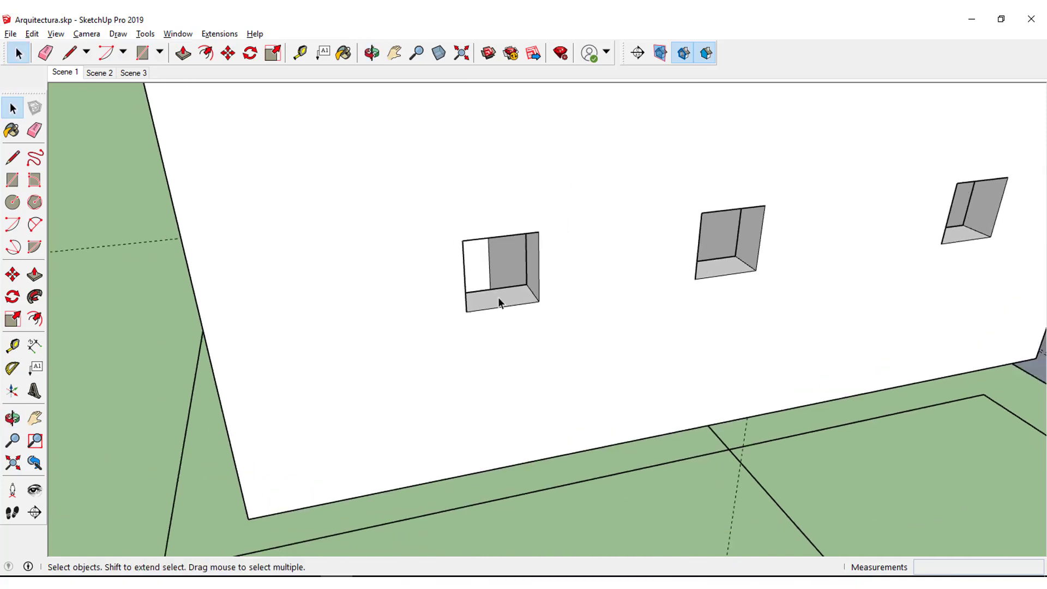
middle_drag(498, 297, 489, 334)
scroll(496, 330, up, 2)
scroll(545, 345, up, 2)
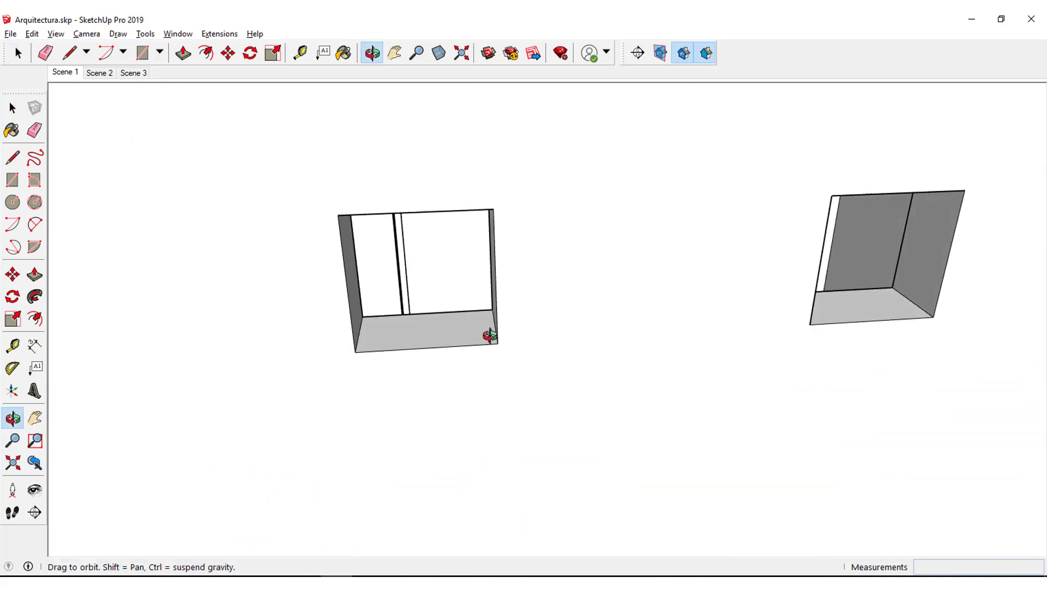
scroll(572, 334, down, 3)
middle_drag(573, 334, 876, 350)
scroll(1036, 336, up, 2)
mouse_move(1036, 335)
middle_down()
mouse_move(724, 369)
mouse_move(692, 390)
middle_up()
scroll(360, 402, up, 2)
mouse_move(349, 374)
middle_down()
mouse_move(402, 344)
mouse_move(451, 376)
middle_up()
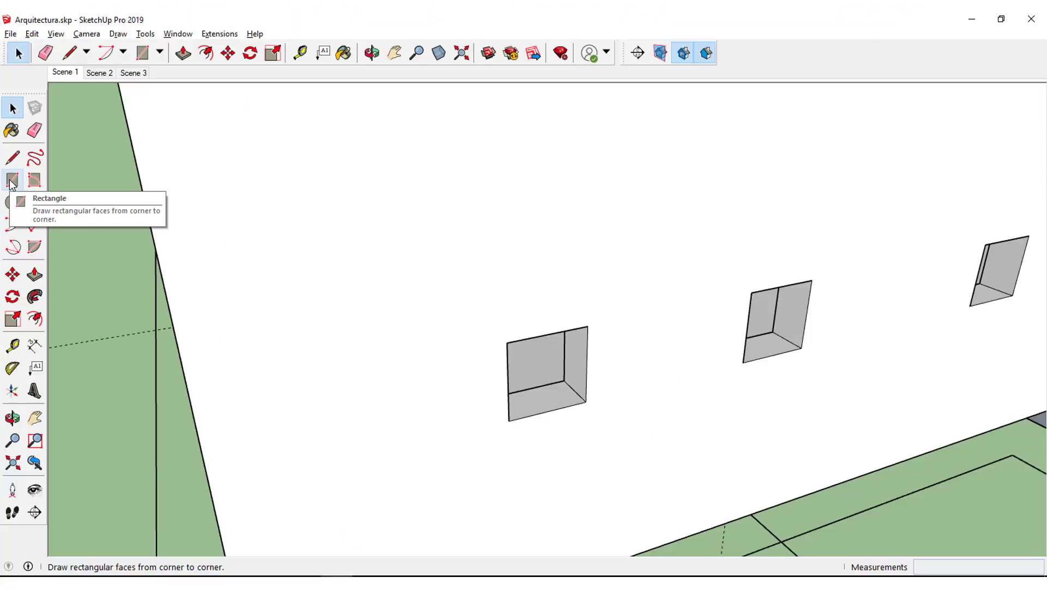
Trace the first window opening with a 0.60 m square rectangle.
click(12, 182)
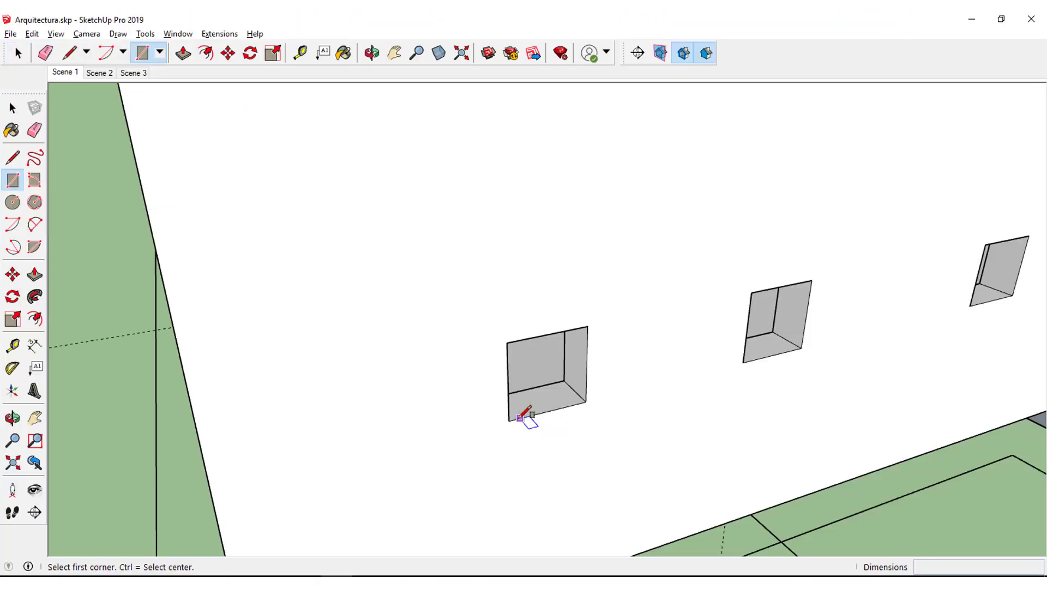
click(509, 420)
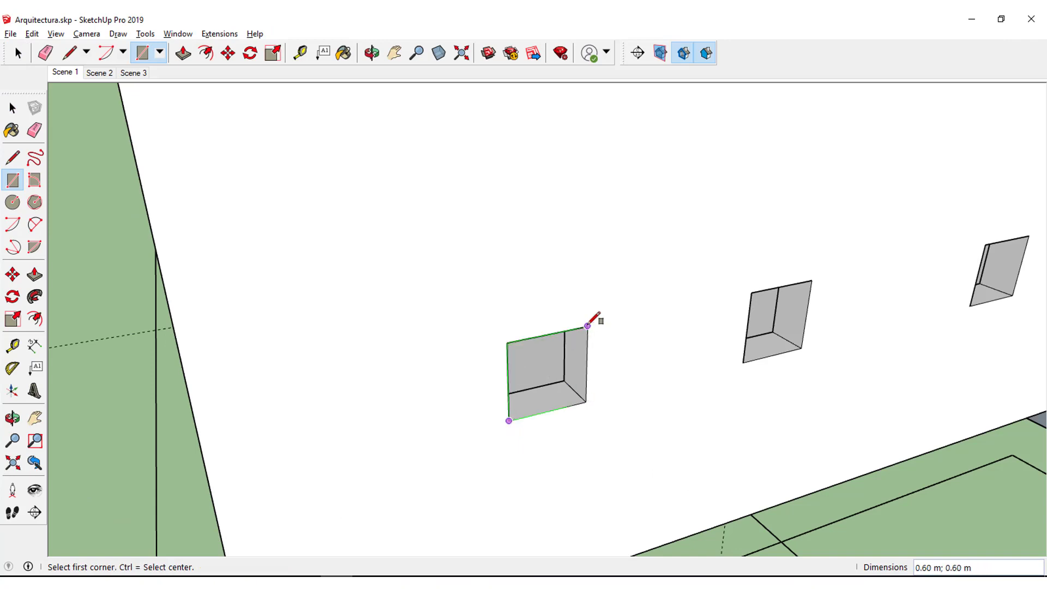
key(space)
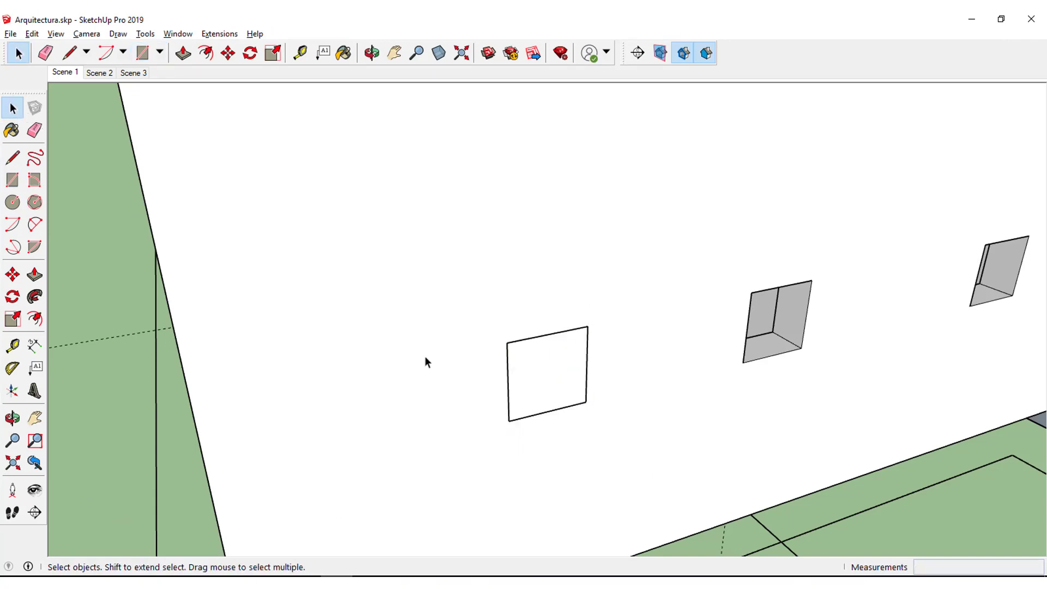
scroll(524, 380, down, 5)
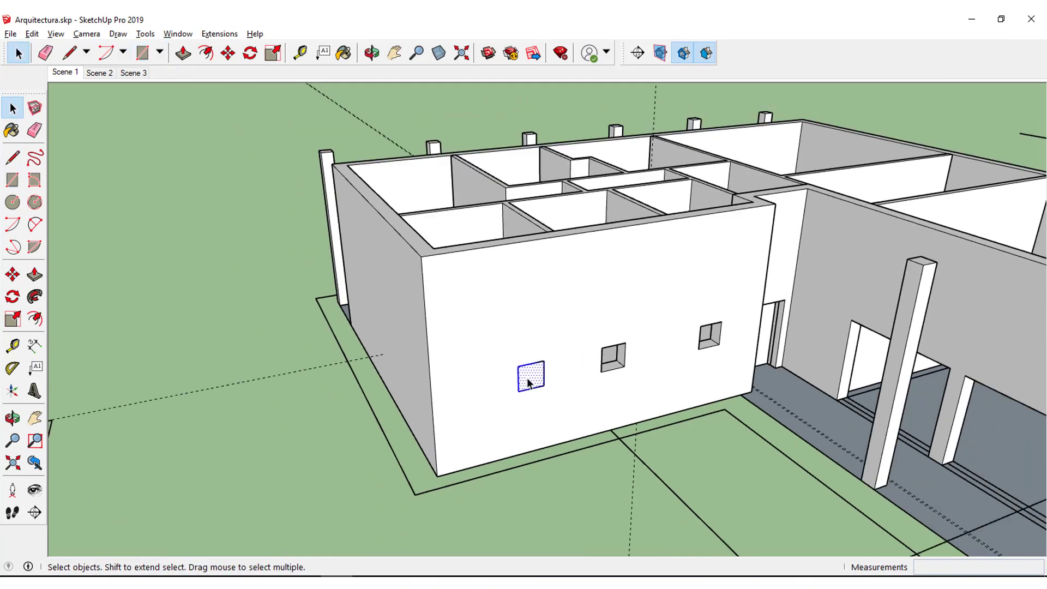
Move the square out along the green axis to the ground in front of the wall.
click(12, 274)
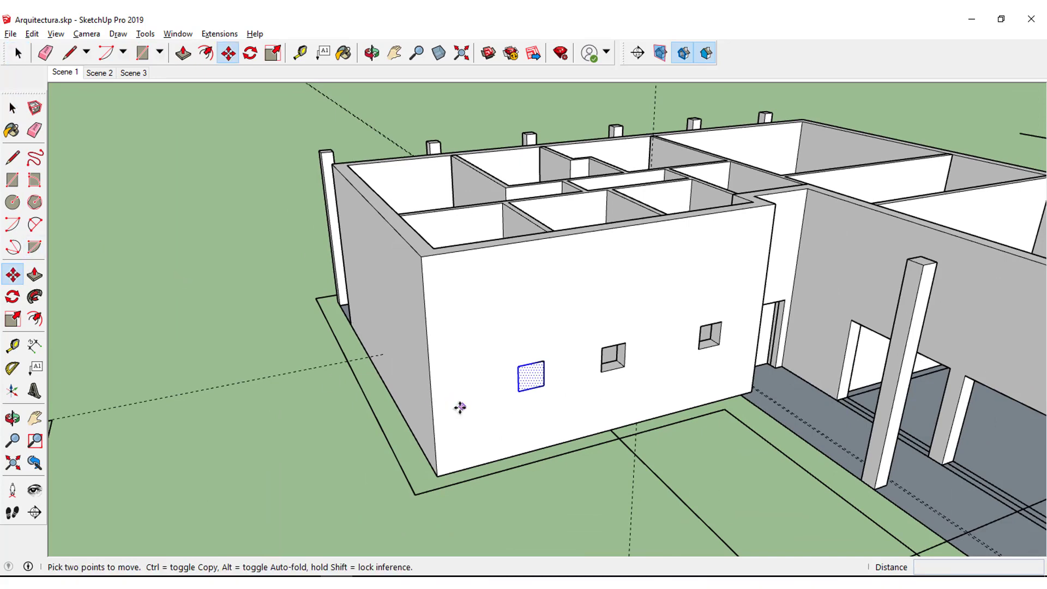
click(523, 397)
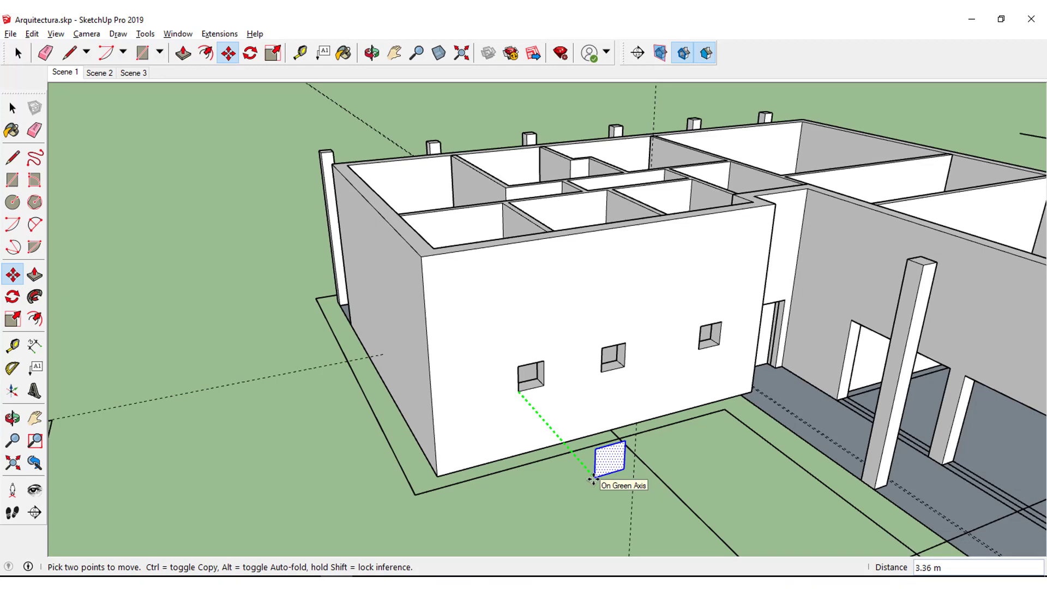
click(593, 480)
scroll(606, 463, up, 4)
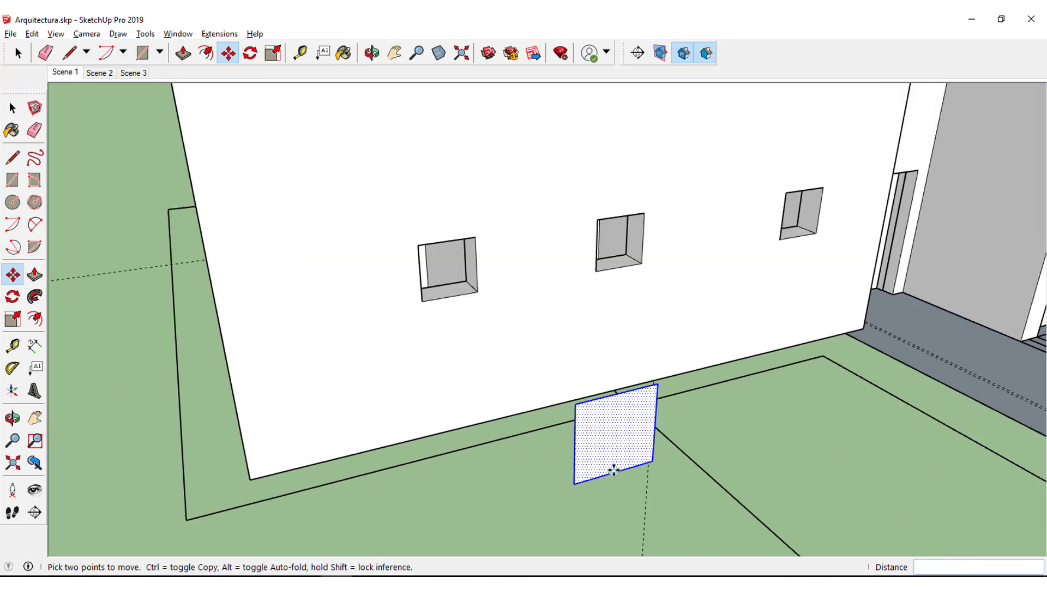
scroll(616, 468, up, 1)
scroll(554, 477, up, 1)
scroll(551, 427, up, 1)
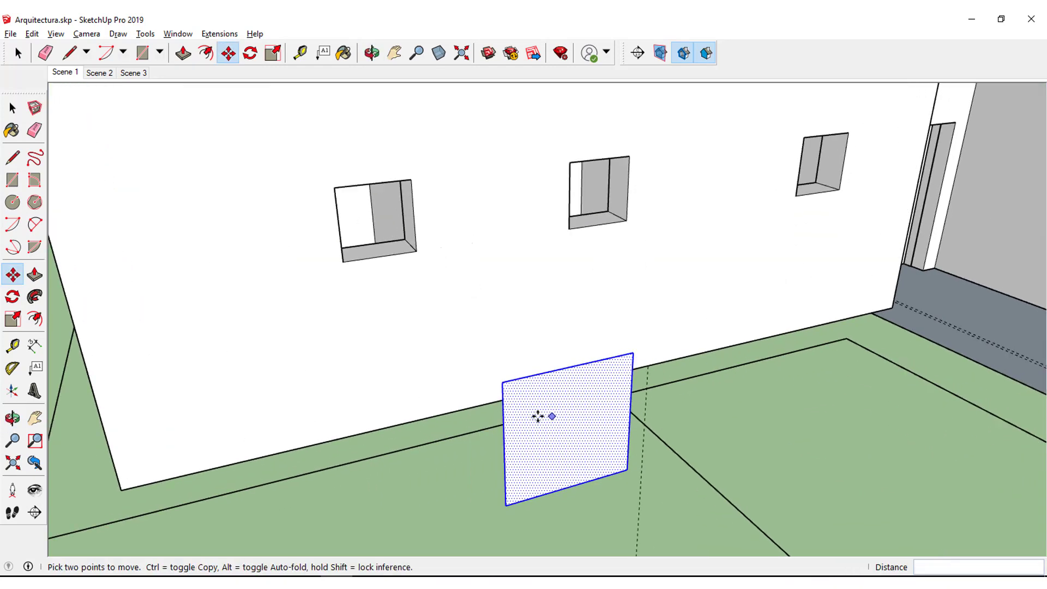
middle_drag(539, 416, 498, 404)
scroll(498, 403, up, 1)
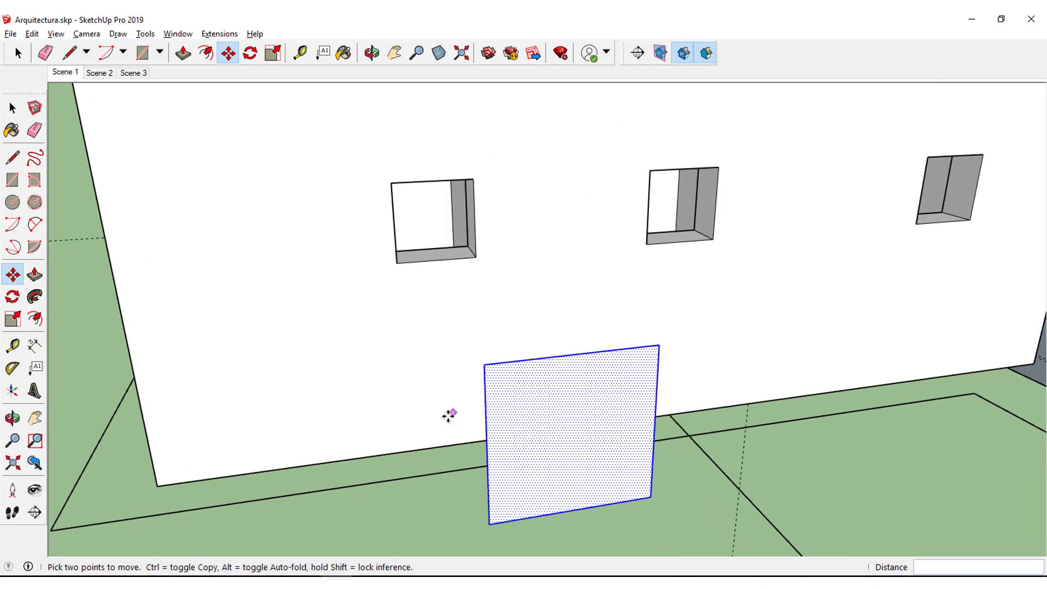
Offset the square's edges 3 cm inward and delete the inner face.
click(32, 321)
click(490, 466)
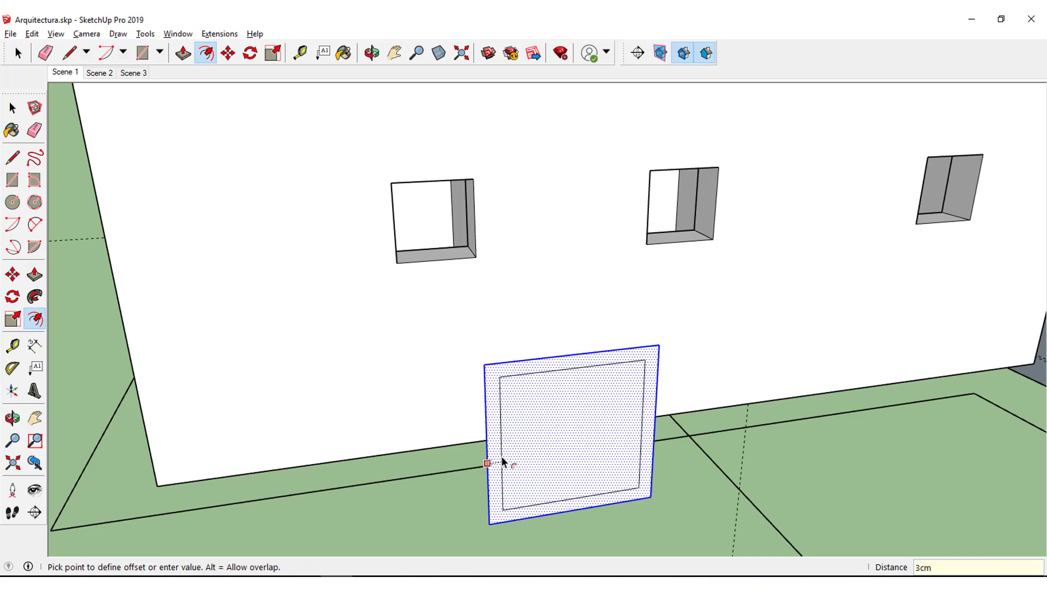
key(Return)
scroll(597, 436, up, 2)
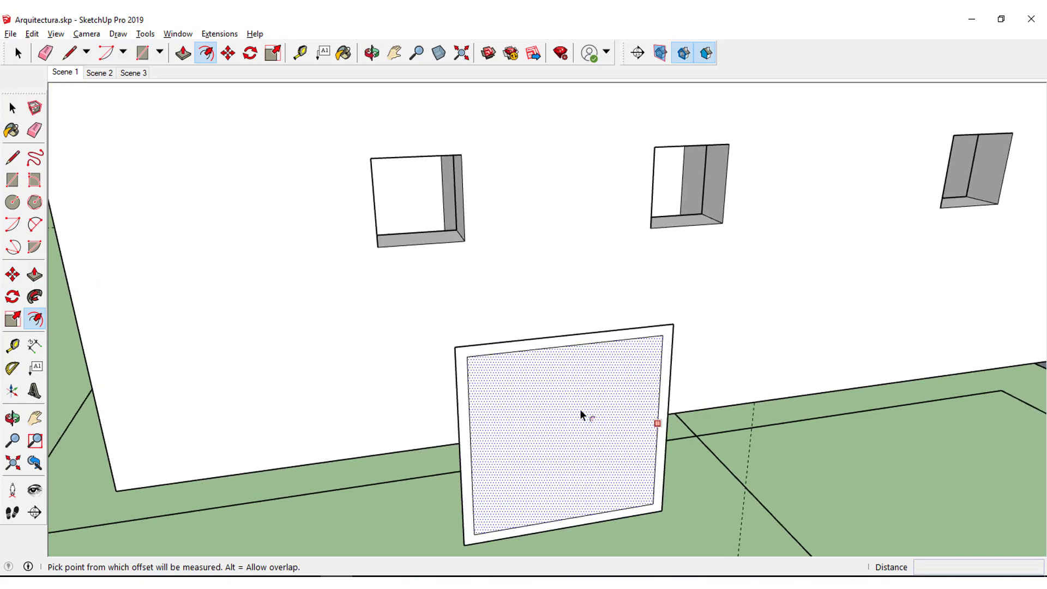
key(Escape)
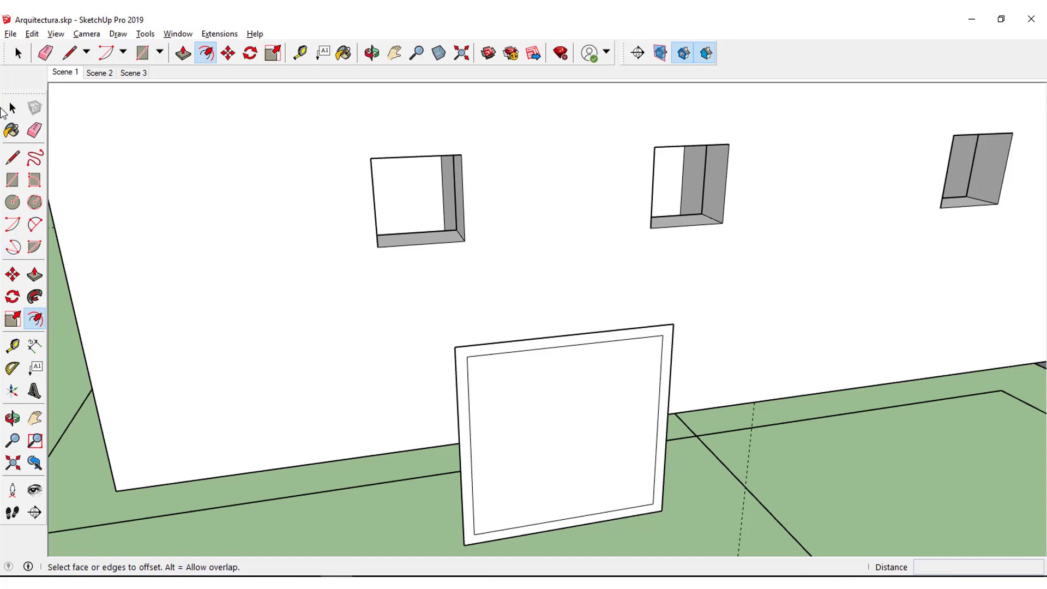
click(12, 108)
click(519, 407)
key(Delete)
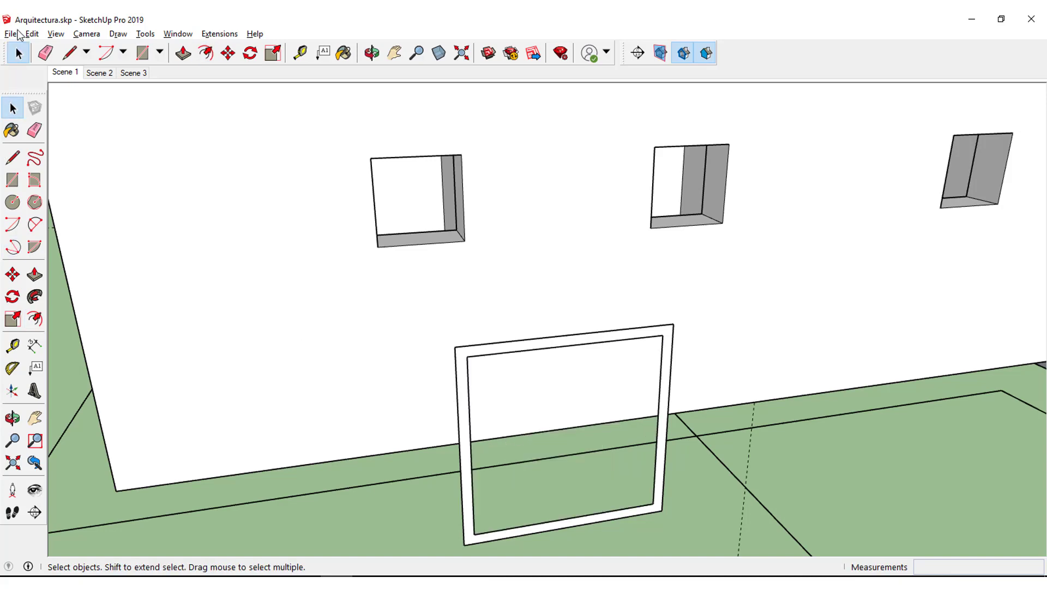
Push/pull the 3 cm border out to a 5 cm frame depth.
click(34, 274)
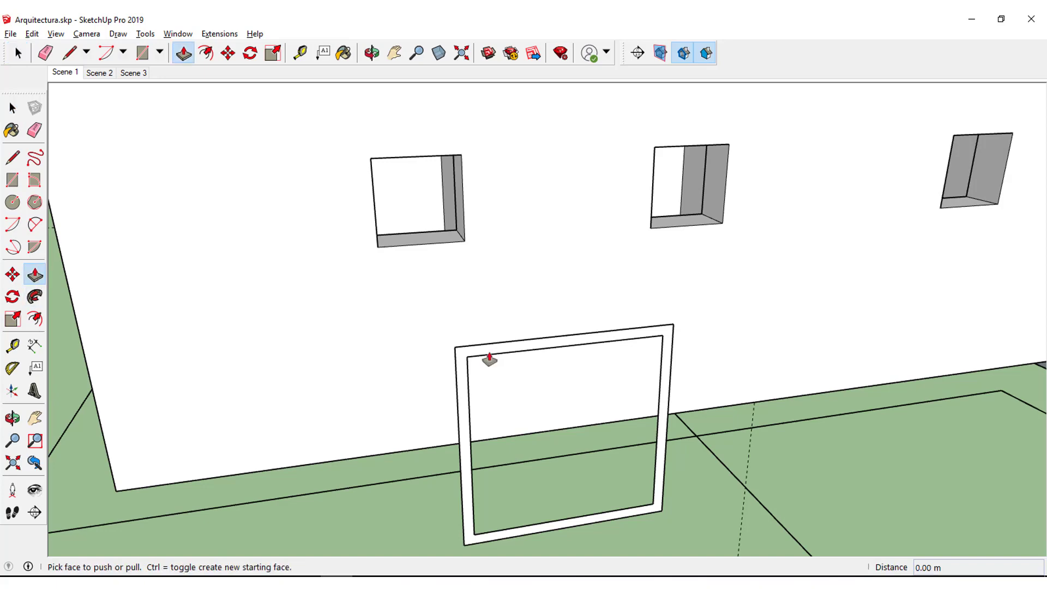
drag(470, 360, 481, 371)
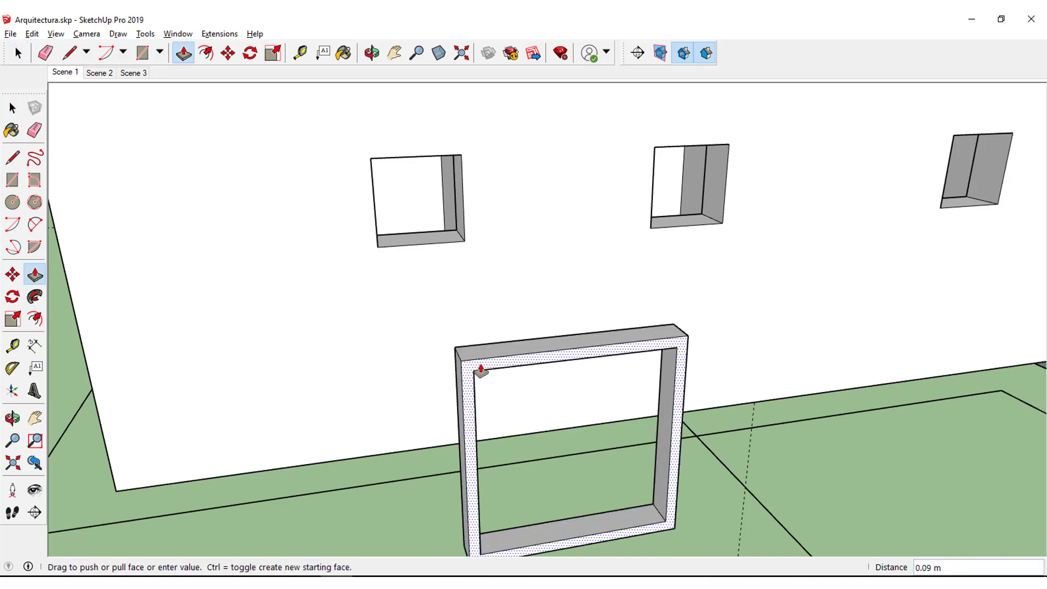
middle_drag(481, 371, 568, 335)
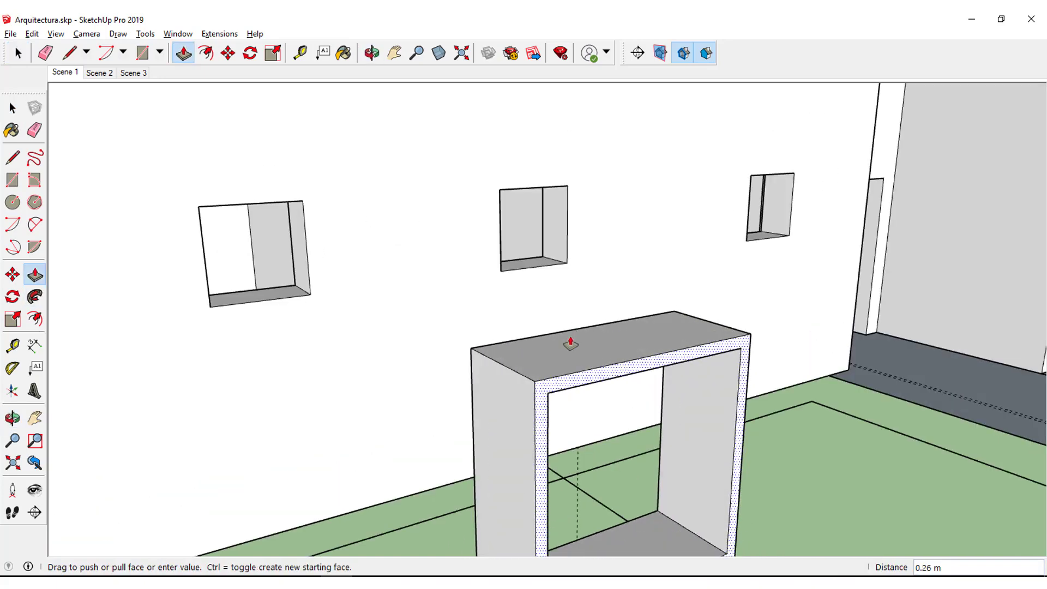
drag(570, 344, 530, 351)
text(5c)
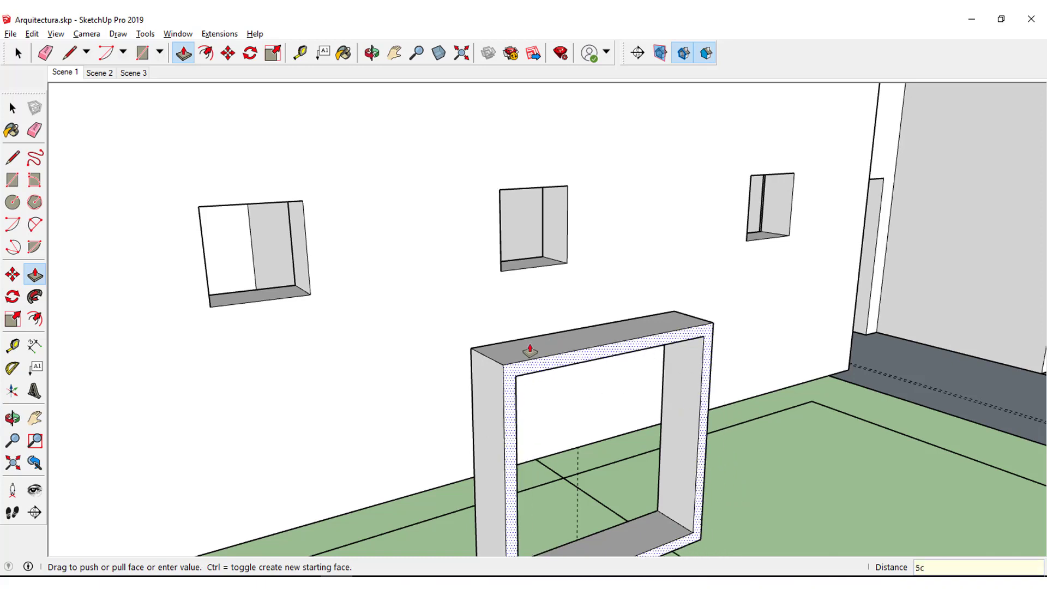
text(m)
key(Return)
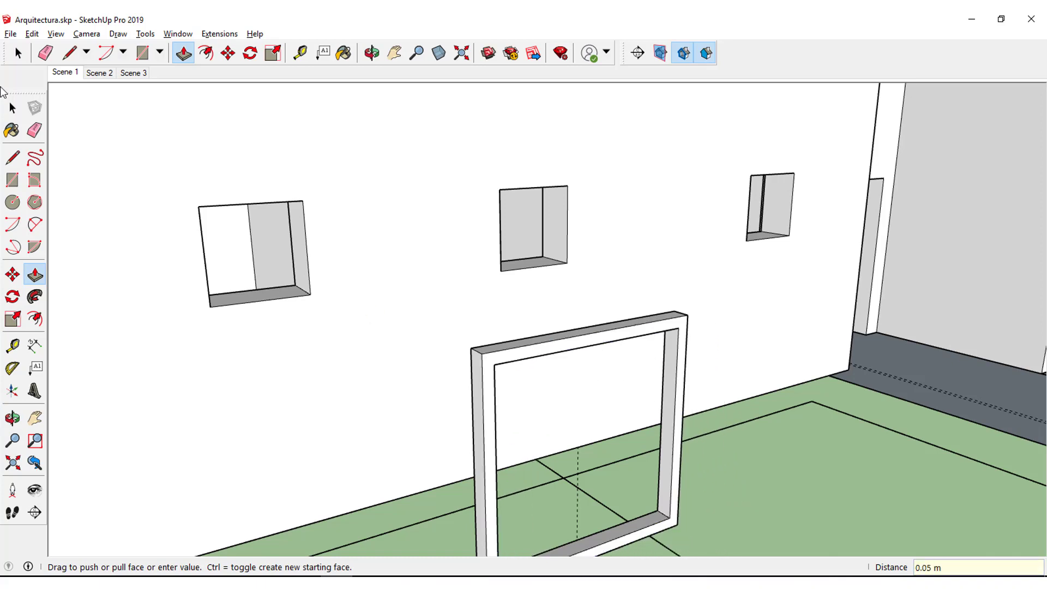
click(12, 108)
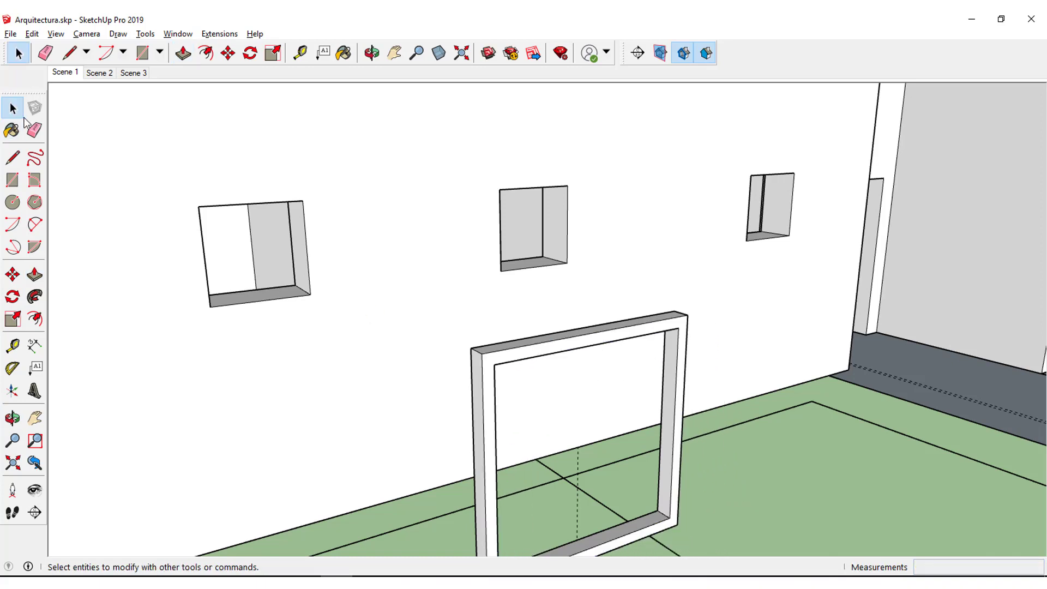
Select the whole hollow frame, make it a group, and orbit to inspect it.
triple_click(489, 376)
right_click(489, 377)
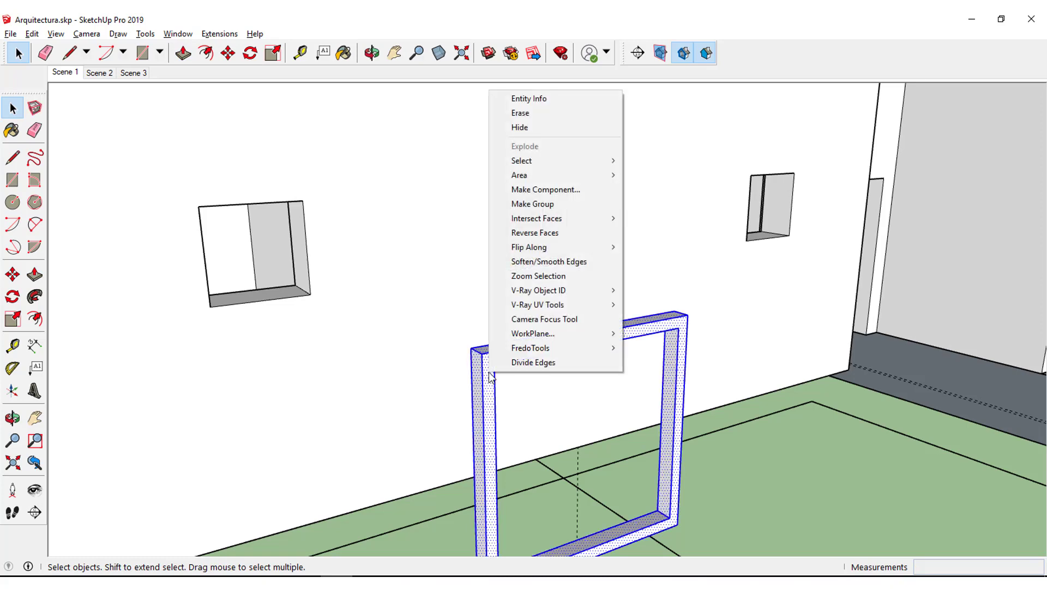
click(532, 204)
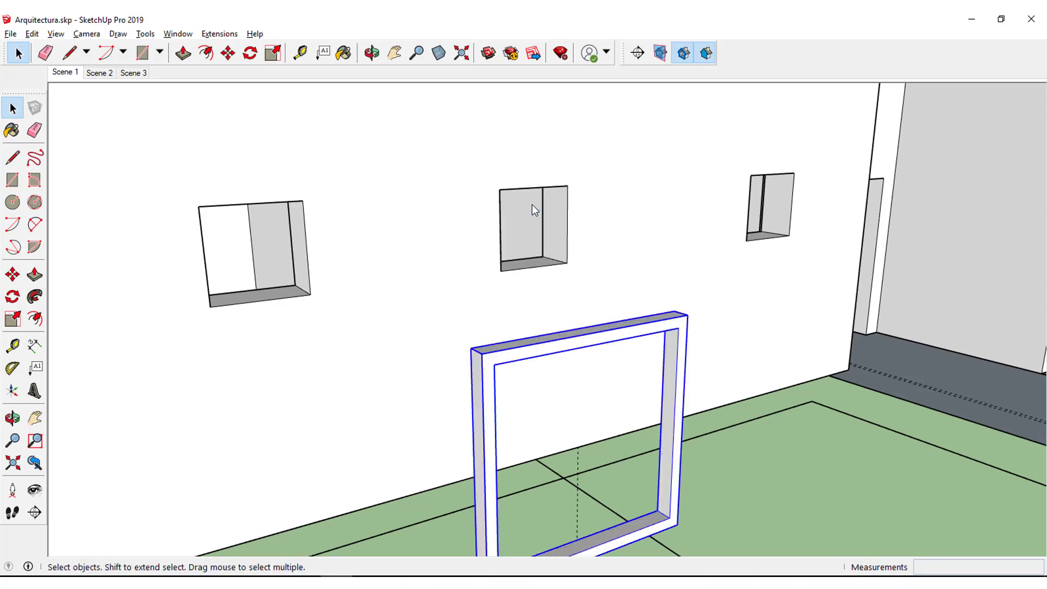
mouse_move(621, 353)
middle_down()
mouse_move(566, 378)
mouse_move(493, 233)
mouse_move(525, 292)
middle_up()
key(t)
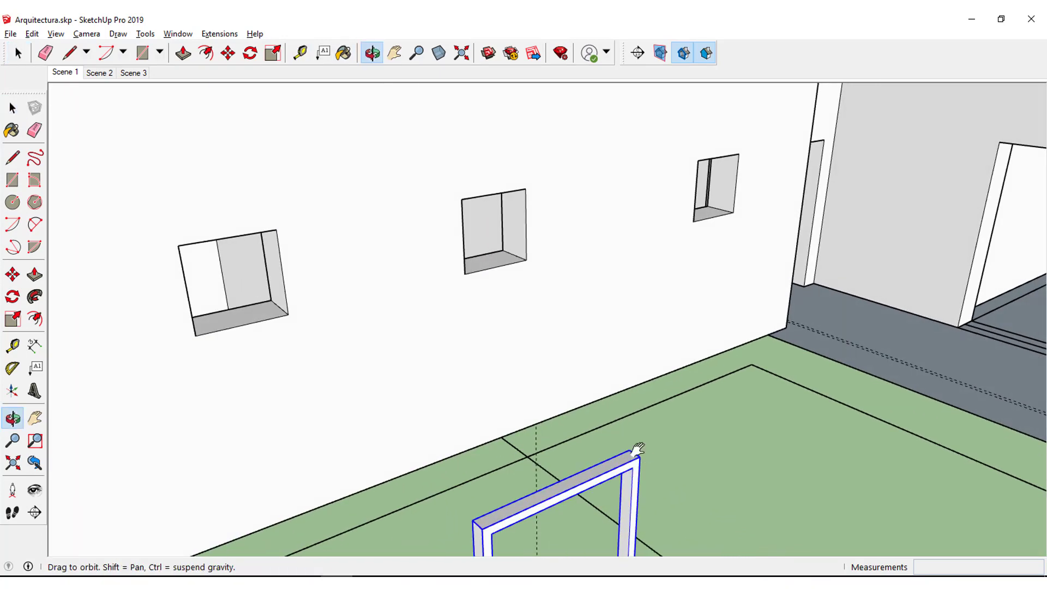
mouse_move(636, 451)
middle_down()
mouse_move(619, 338)
mouse_move(588, 311)
mouse_move(589, 346)
middle_up()
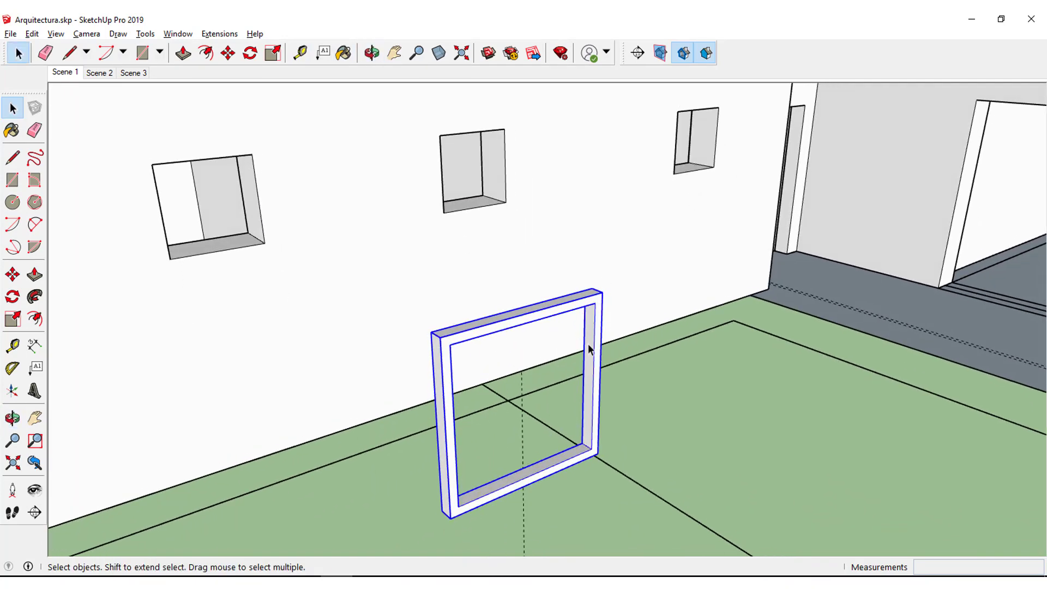
scroll(556, 451, up, 3)
middle_drag(557, 451, 533, 439)
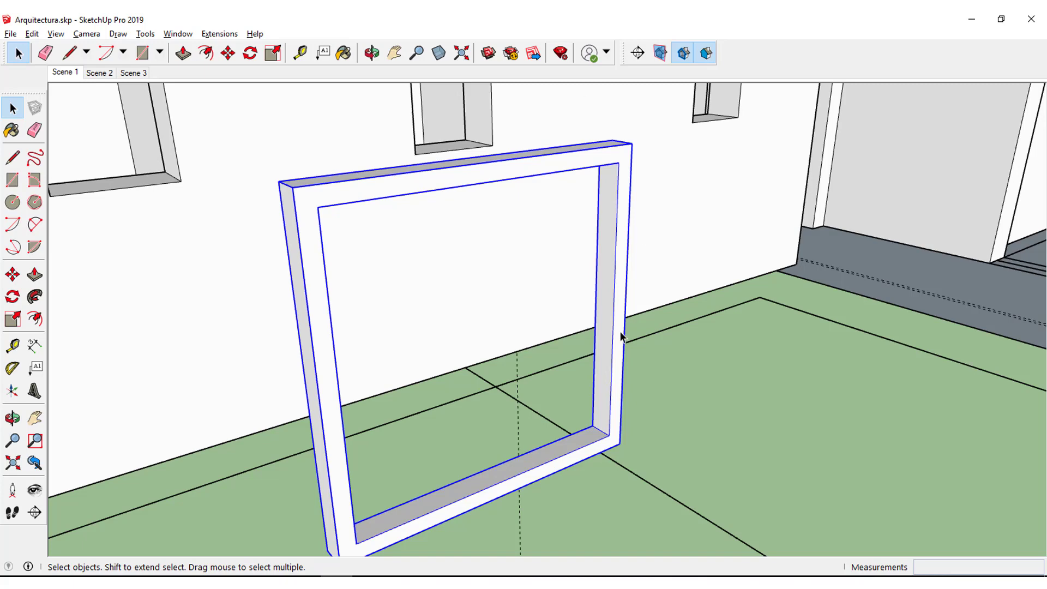
Draw a 0.54 m square pane face spanning the window frame's opening.
click(12, 180)
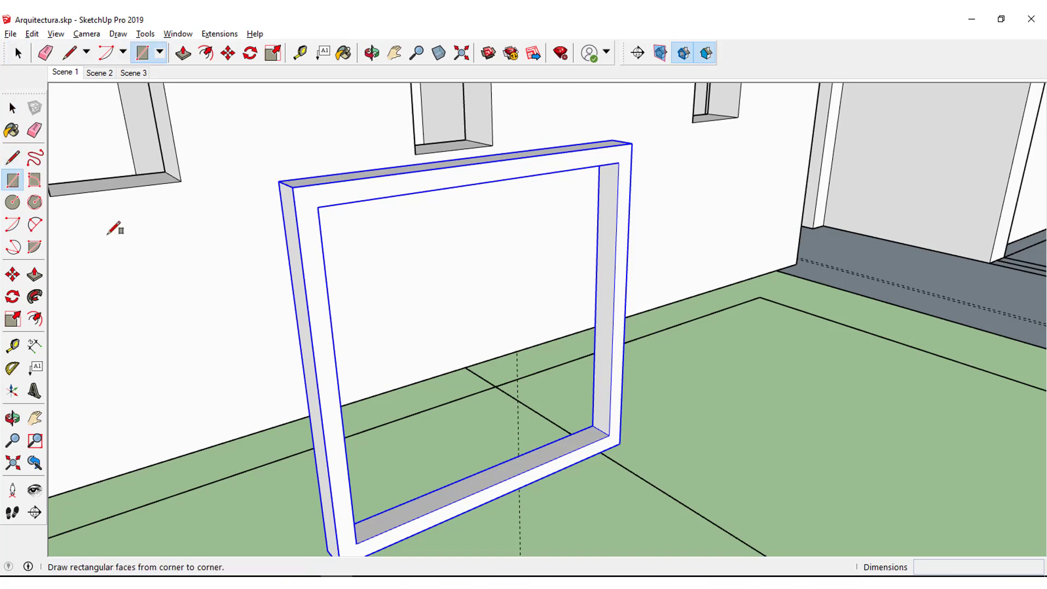
click(593, 425)
mouse_move(530, 382)
middle_down()
mouse_move(265, 343)
mouse_move(472, 416)
middle_up()
key(o)
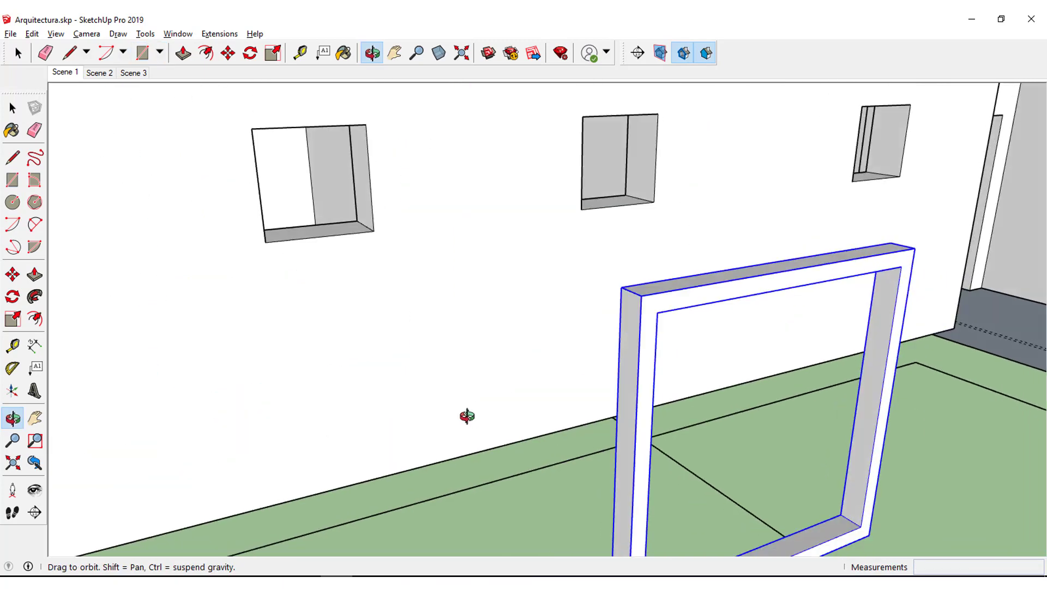
drag(465, 416, 533, 410)
middle_drag(533, 410, 578, 423)
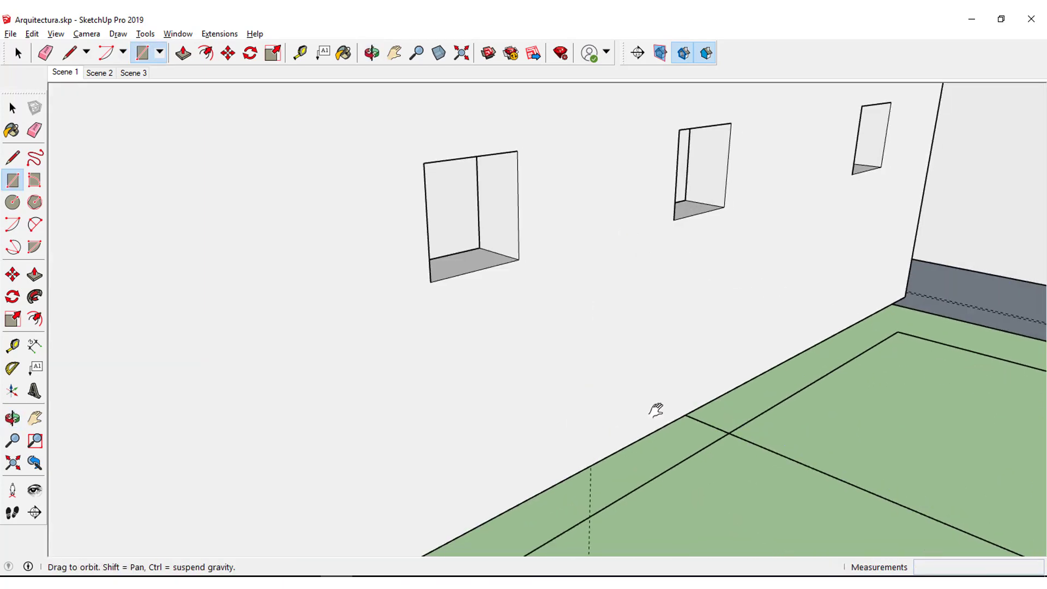
mouse_move(657, 411)
middle_down()
mouse_move(474, 351)
mouse_move(544, 370)
middle_up()
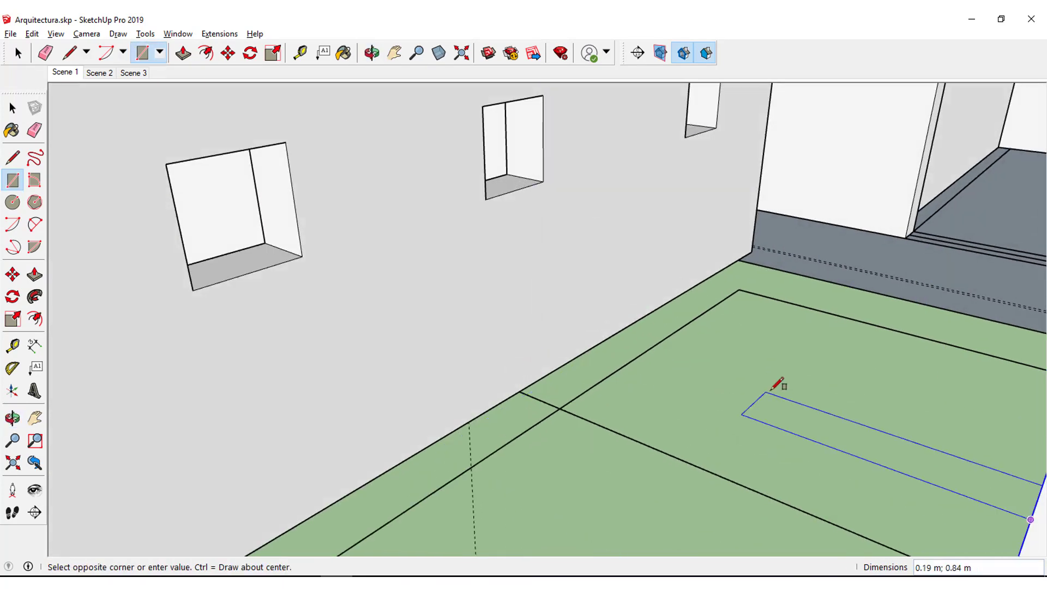
mouse_move(778, 385)
middle_down()
mouse_move(561, 322)
mouse_move(680, 353)
middle_up()
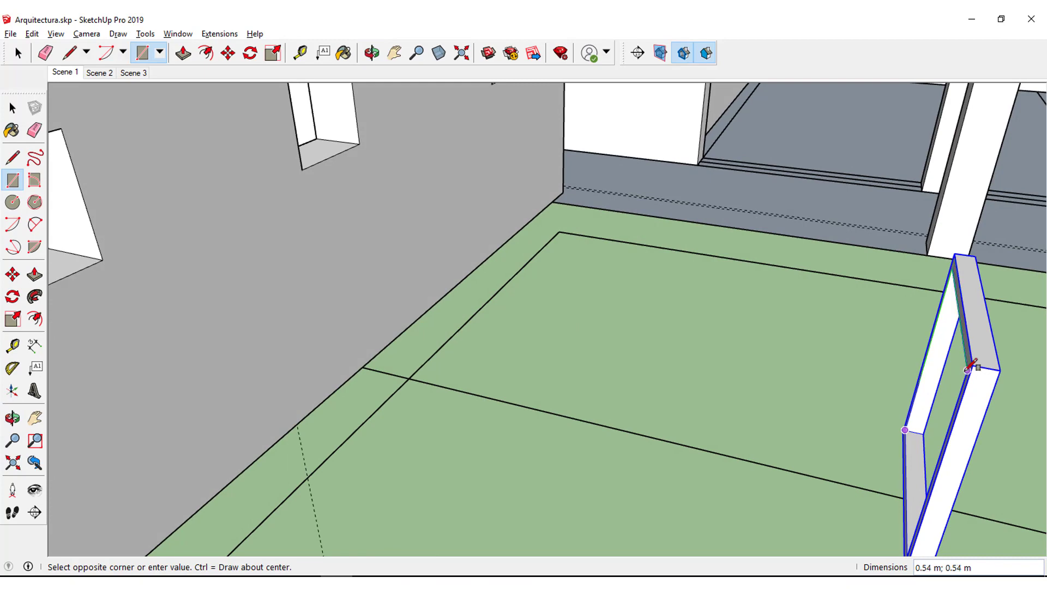
scroll(974, 366, up, 2)
click(978, 373)
mouse_move(989, 369)
middle_down()
mouse_move(750, 299)
mouse_move(444, 140)
mouse_move(545, 251)
mouse_move(437, 182)
middle_up()
scroll(439, 201, down, 3)
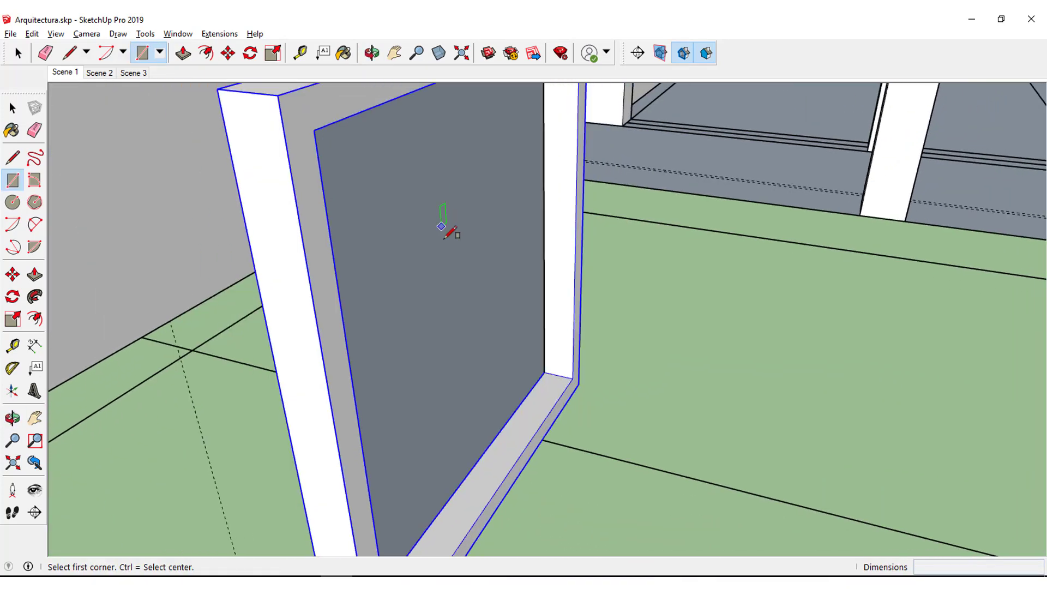
mouse_move(444, 222)
middle_down()
mouse_move(381, 280)
mouse_move(507, 273)
mouse_move(479, 327)
middle_up()
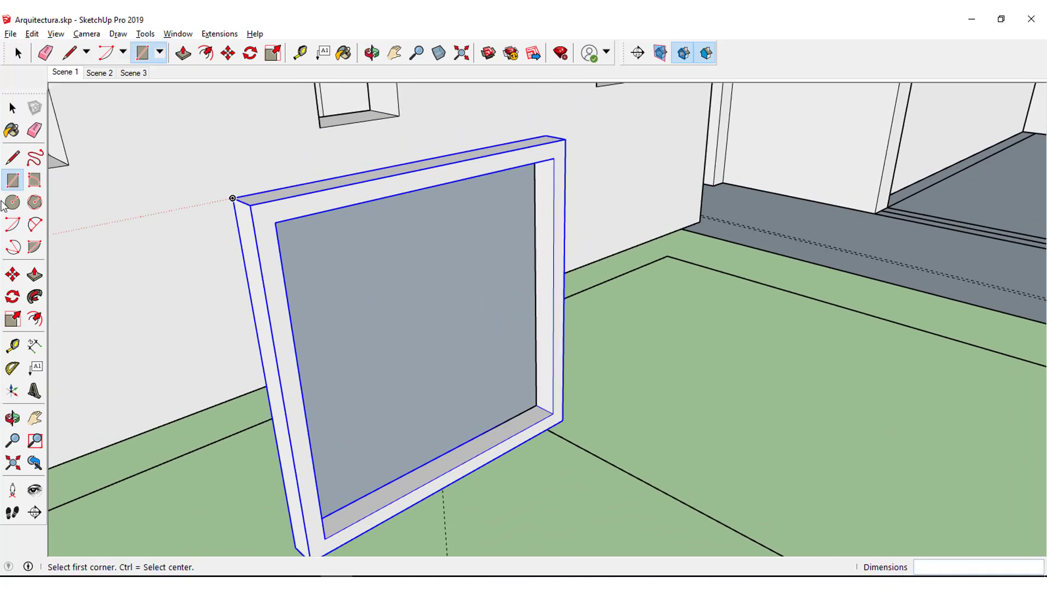
click(34, 274)
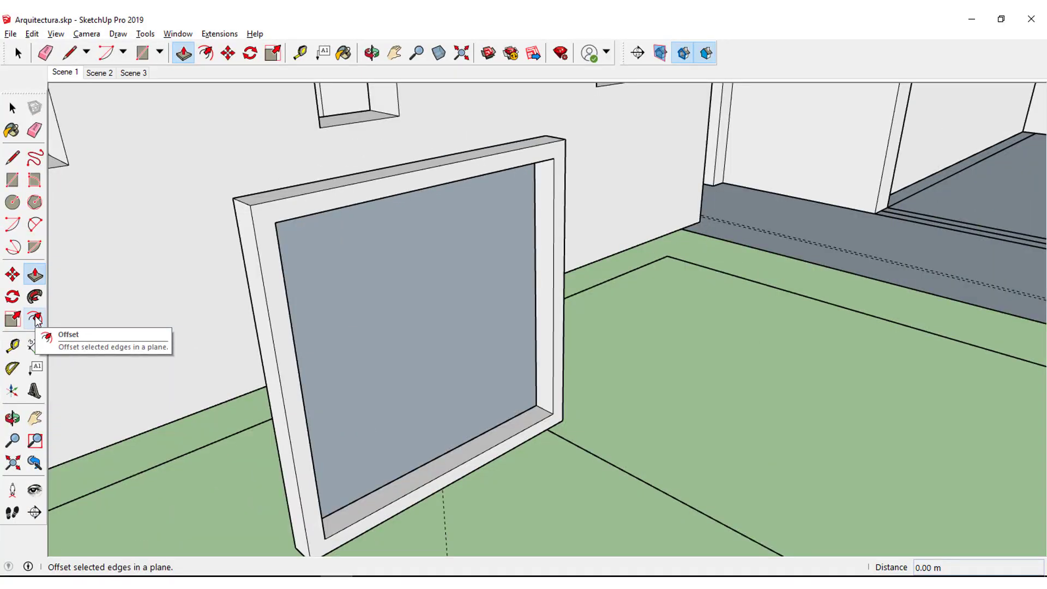
Offset the pane face 6 cm inward and delete the inner face.
click(35, 316)
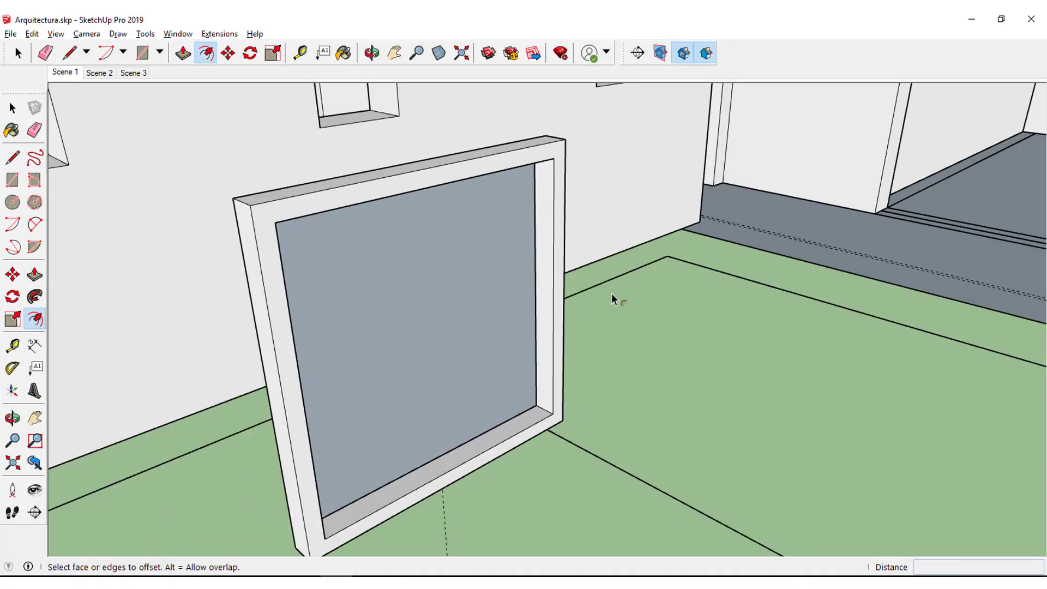
click(337, 374)
text(6)
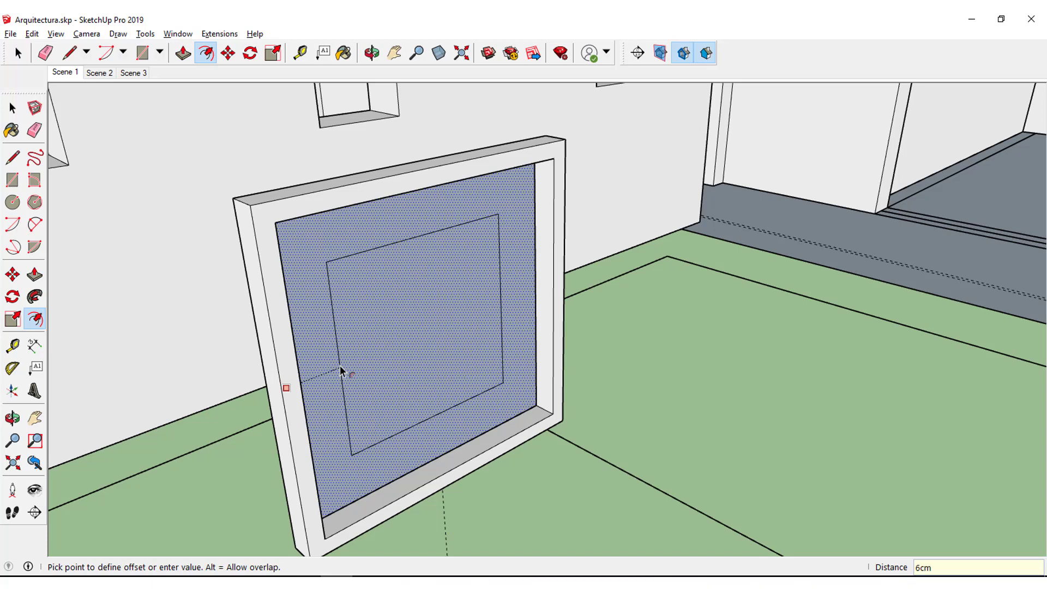
key(Return)
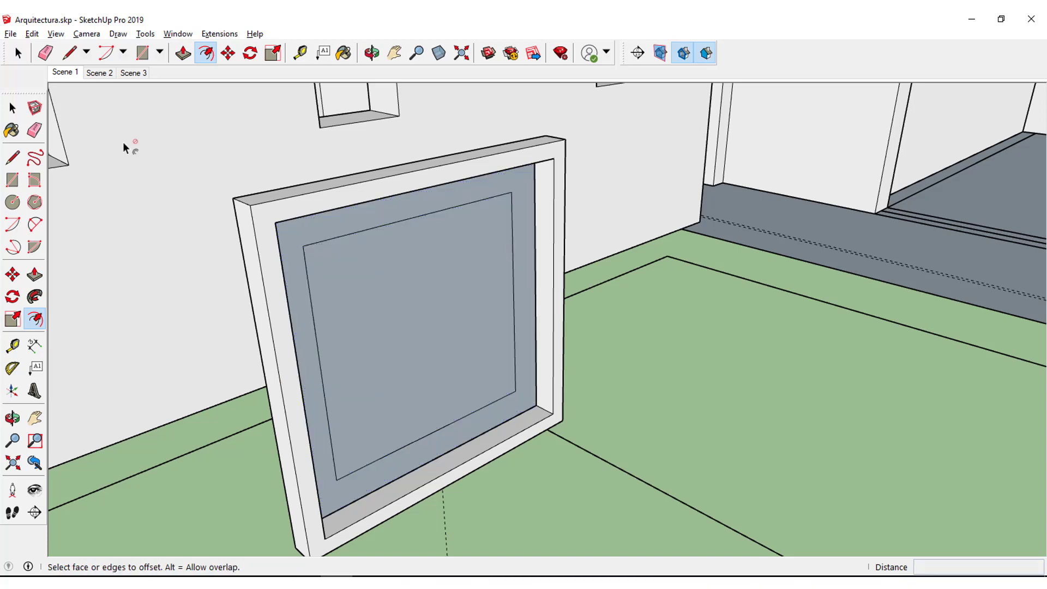
click(13, 108)
click(395, 364)
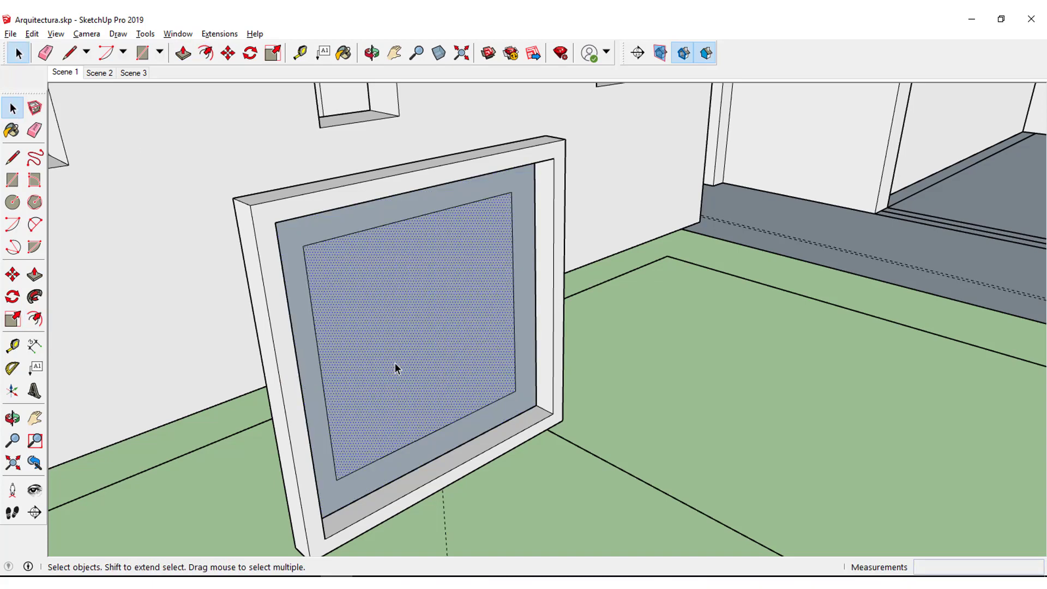
key(Delete)
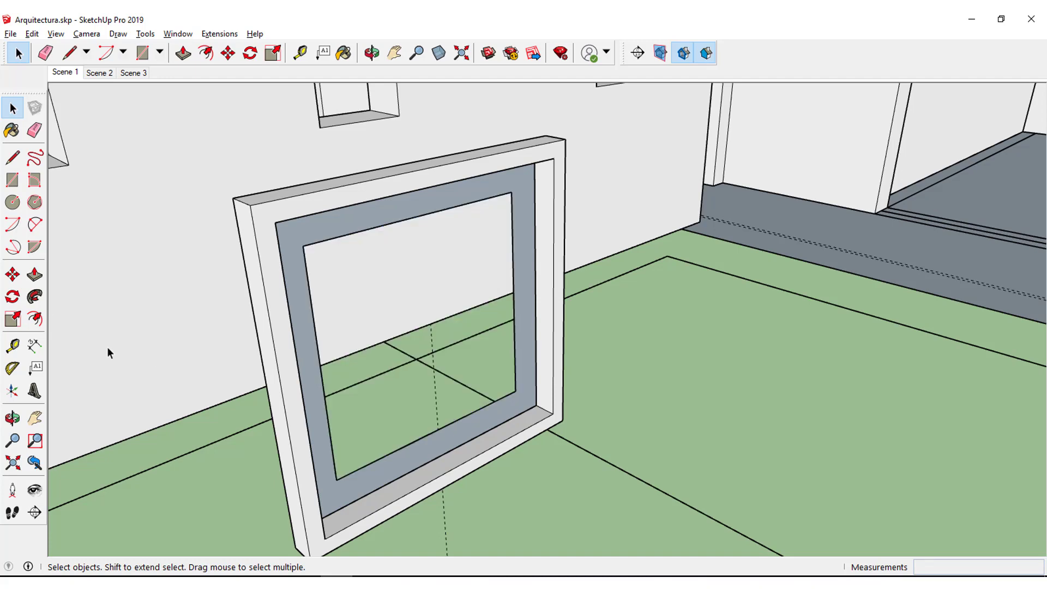
Push the remaining 6 cm sash ring in by 0.05 m.
click(35, 274)
drag(313, 340, 274, 342)
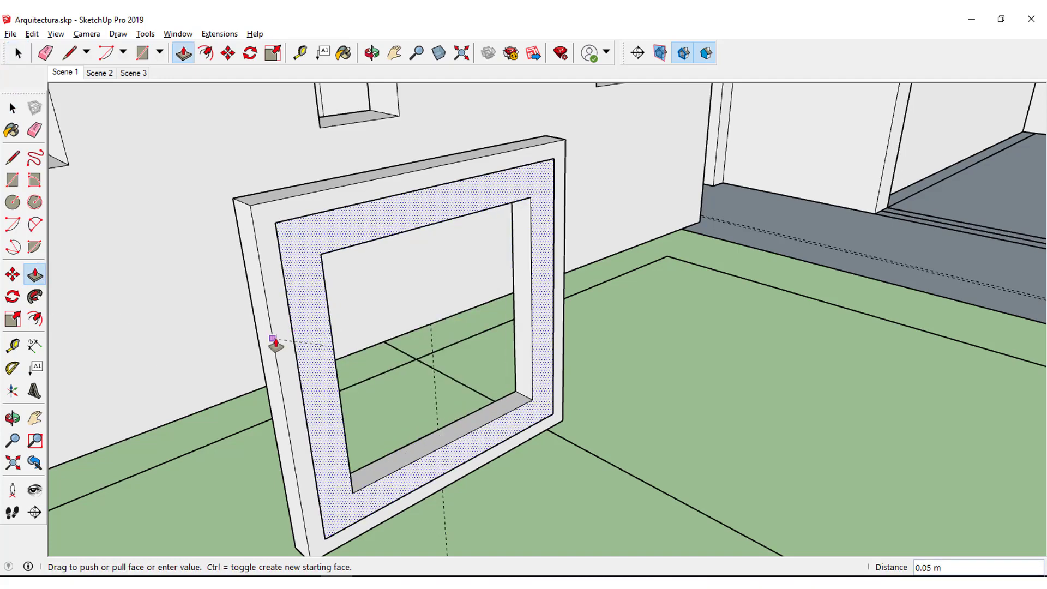
click(274, 342)
middle_drag(515, 381, 487, 374)
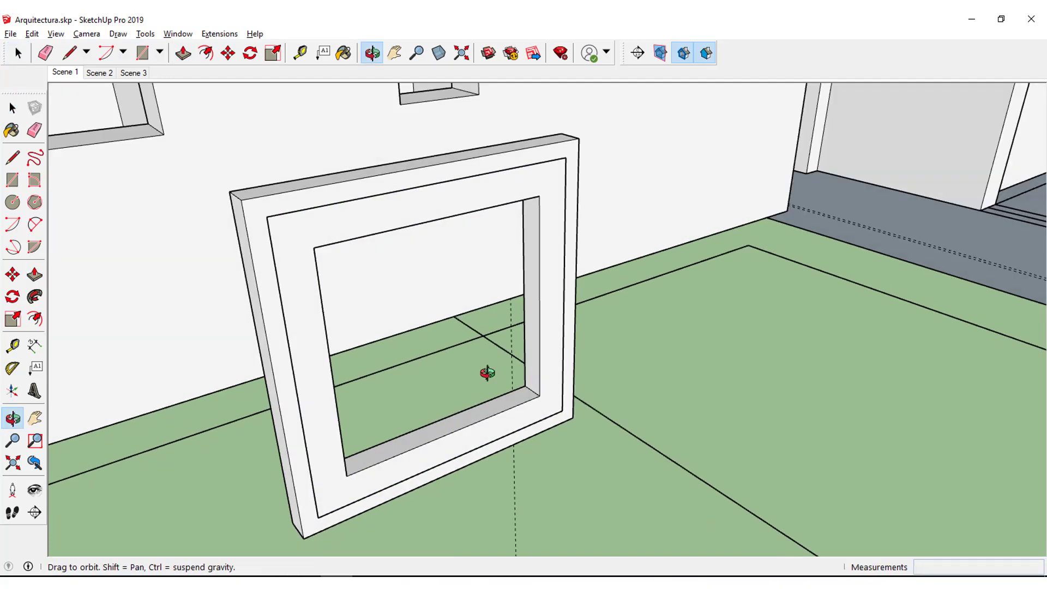
click(12, 108)
Select the inner sash geometry and make it a group.
click(277, 262)
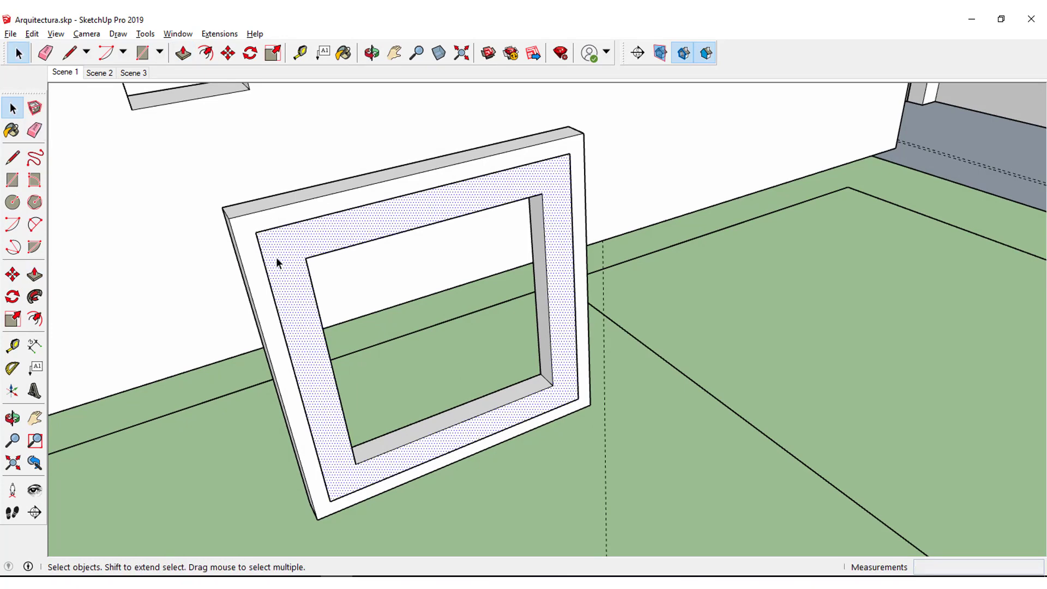
double_click(554, 268)
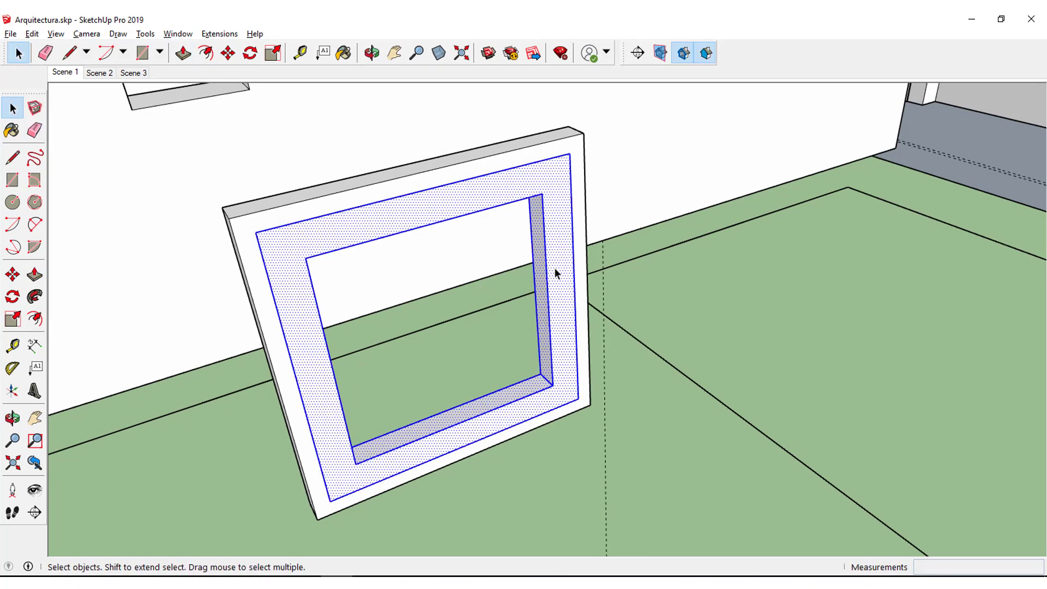
right_click(555, 268)
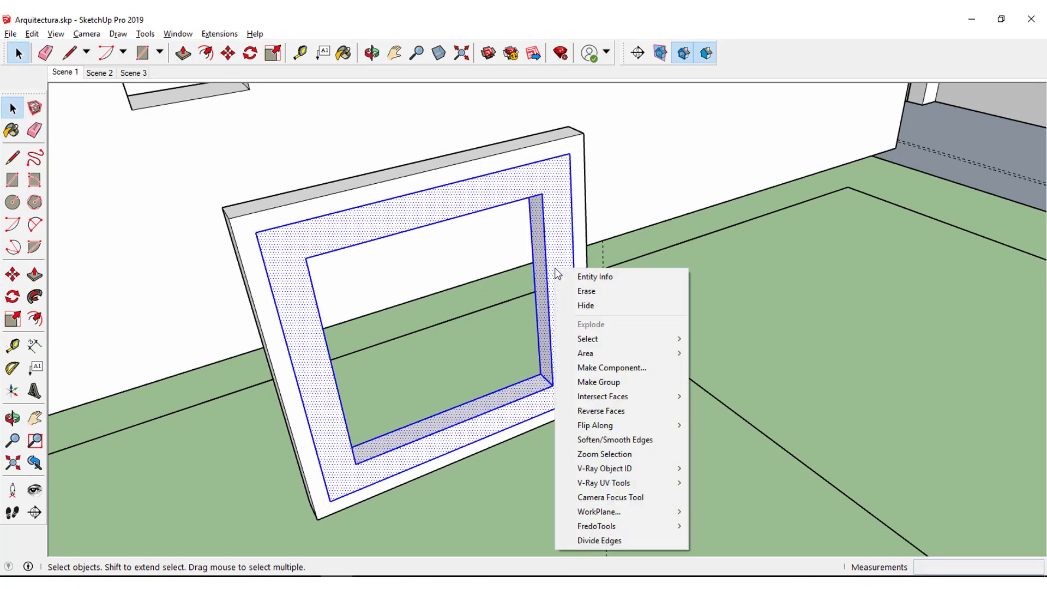
click(589, 383)
mouse_move(569, 392)
middle_down()
mouse_move(546, 391)
mouse_move(597, 363)
mouse_move(660, 370)
mouse_move(629, 362)
mouse_move(640, 385)
mouse_move(675, 397)
mouse_move(652, 409)
mouse_move(661, 322)
mouse_move(626, 358)
mouse_move(653, 294)
middle_up()
scroll(652, 409, up, 2)
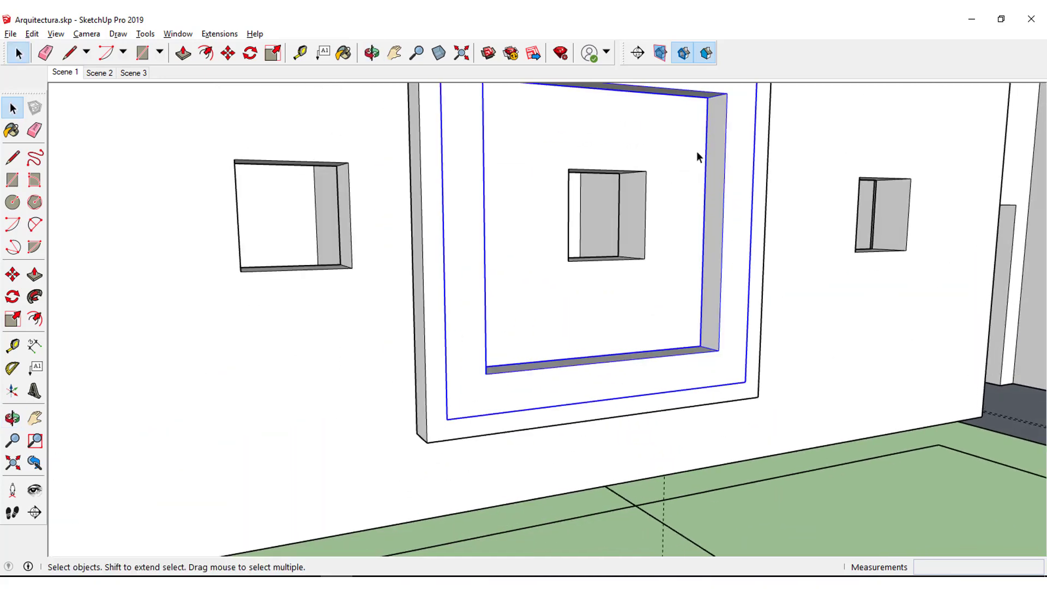
Draw a rectangle spanning the sash's open centre as the glass pane.
click(12, 180)
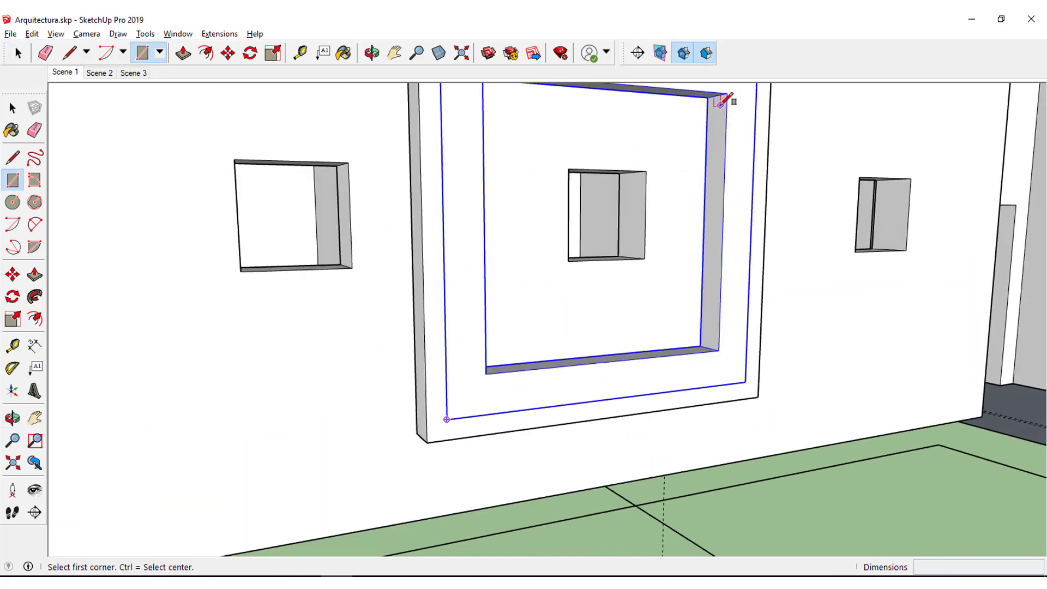
click(717, 96)
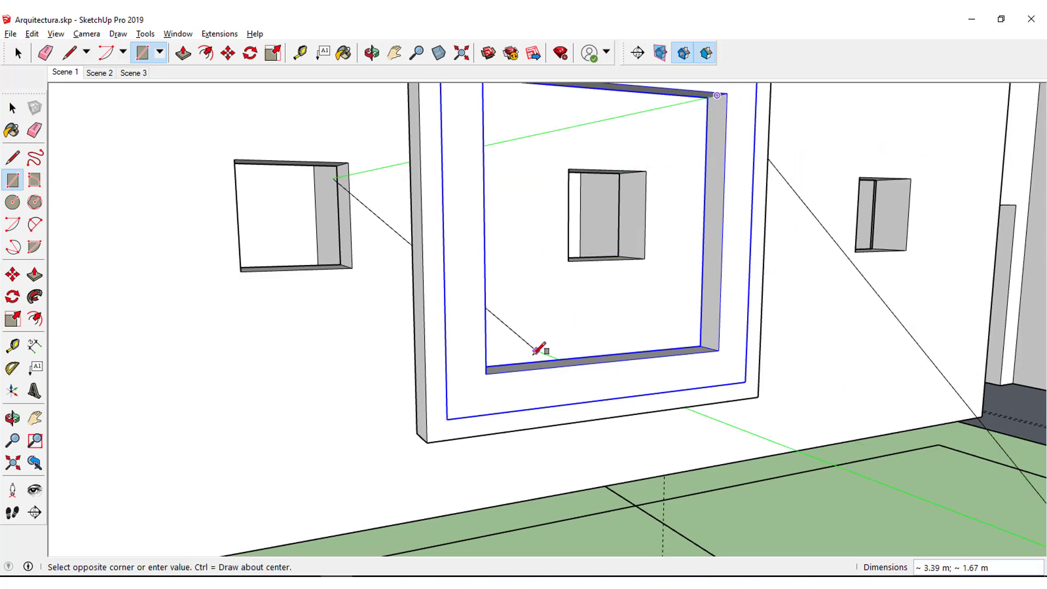
middle_drag(538, 346, 491, 382)
mouse_move(363, 456)
middle_down()
mouse_move(478, 311)
mouse_move(484, 334)
mouse_move(461, 388)
middle_up()
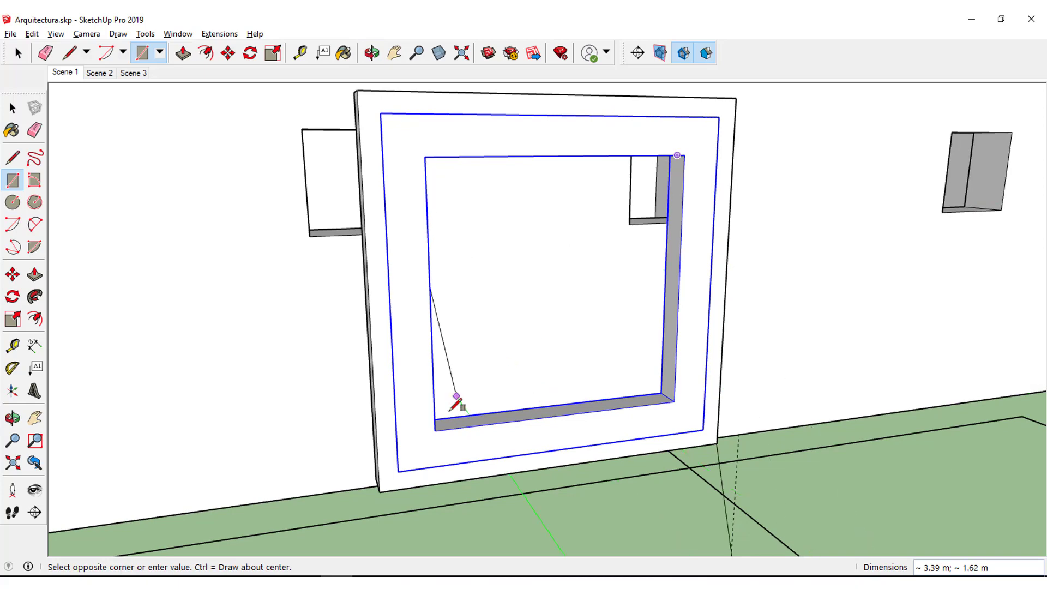
scroll(428, 424, up, 2)
mouse_move(431, 423)
middle_down()
mouse_move(440, 428)
mouse_move(381, 456)
mouse_move(397, 414)
middle_up()
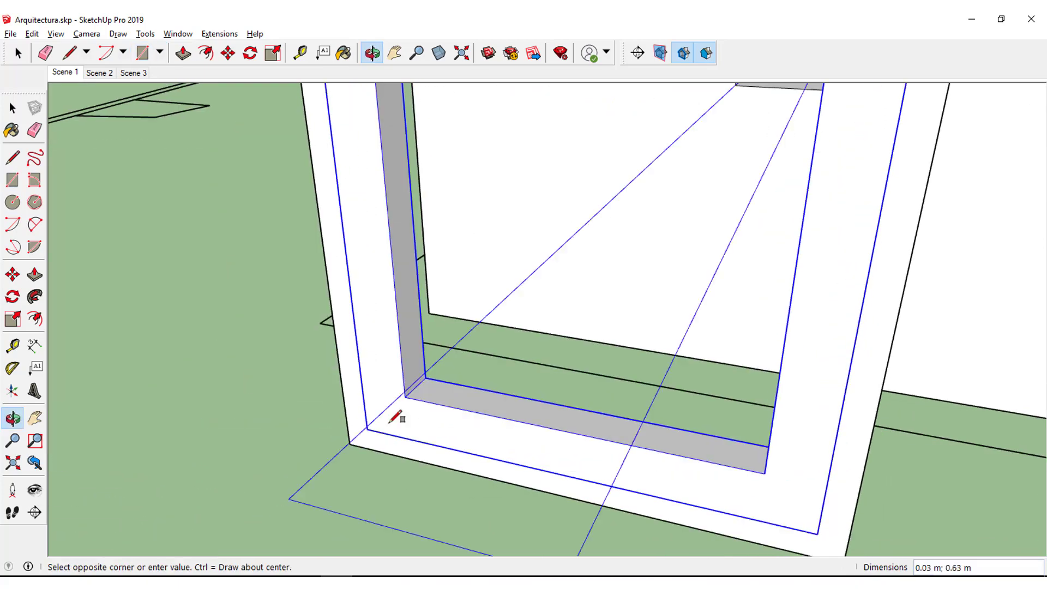
click(417, 388)
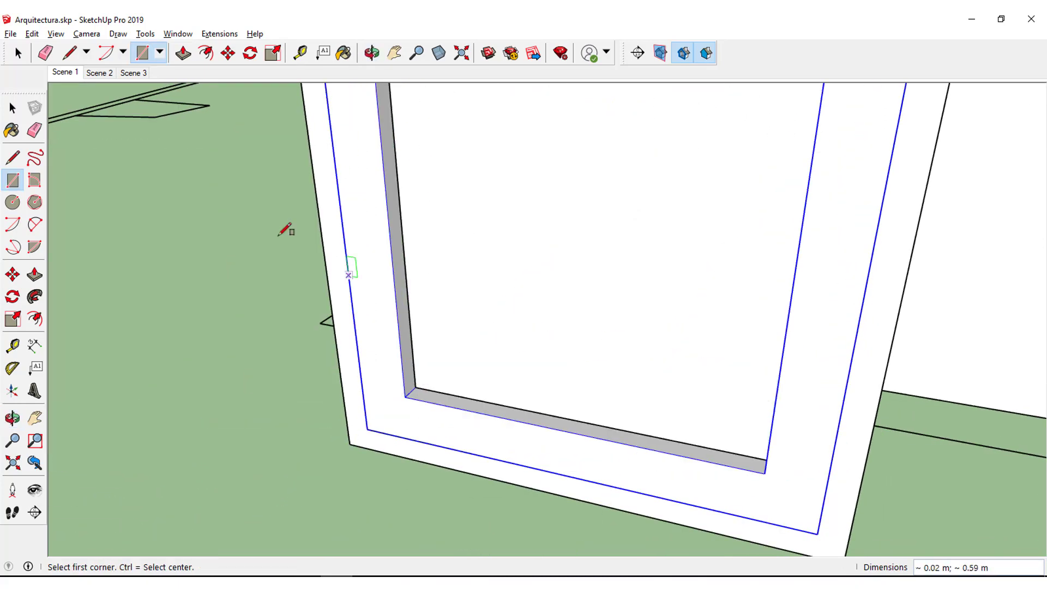
Make the new pane face its own group.
click(13, 109)
click(552, 286)
right_click(554, 287)
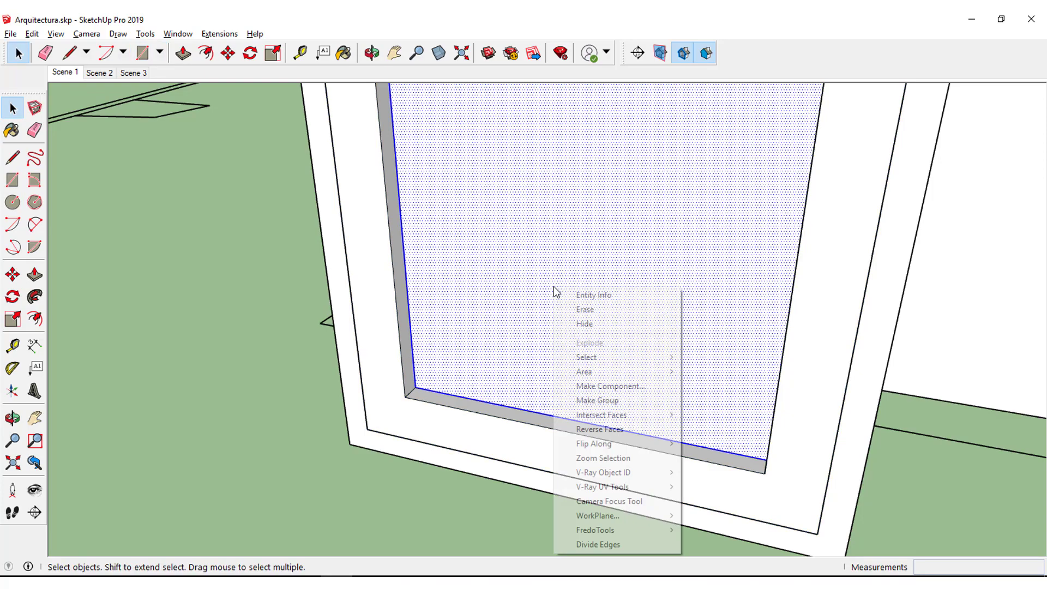
click(603, 401)
scroll(578, 434, down, 4)
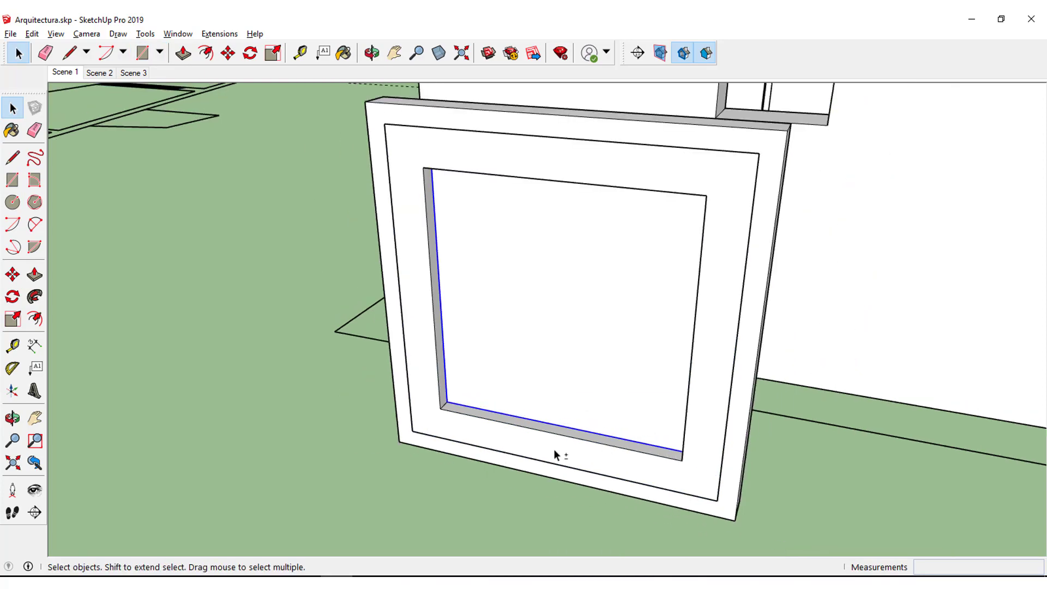
mouse_move(556, 456)
middle_down()
mouse_move(710, 447)
mouse_move(495, 388)
middle_up()
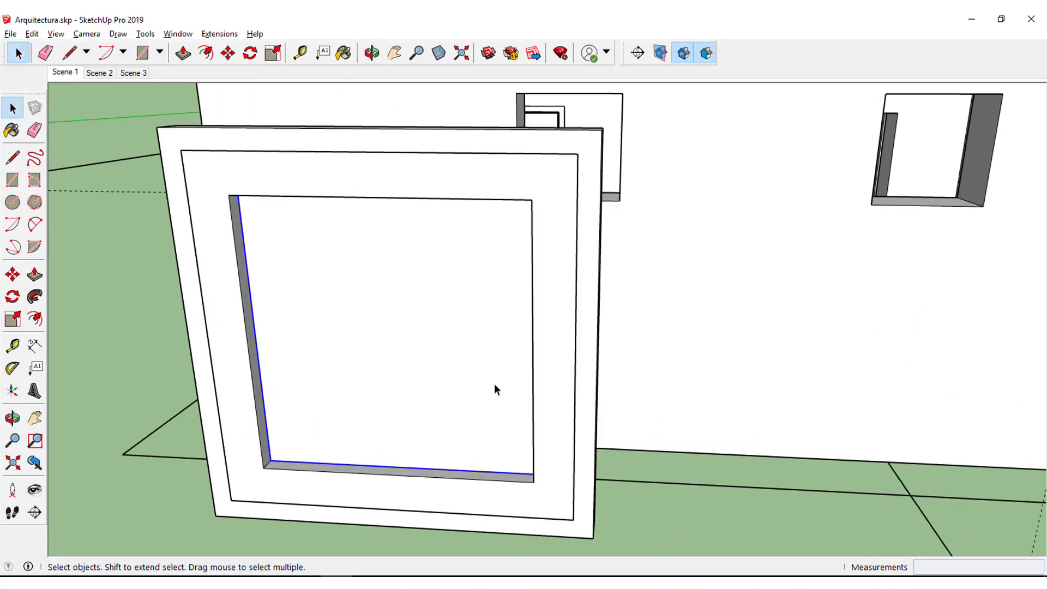
Paint the pane with Translucent Glass Blue from Glass and Mirrors.
click(11, 130)
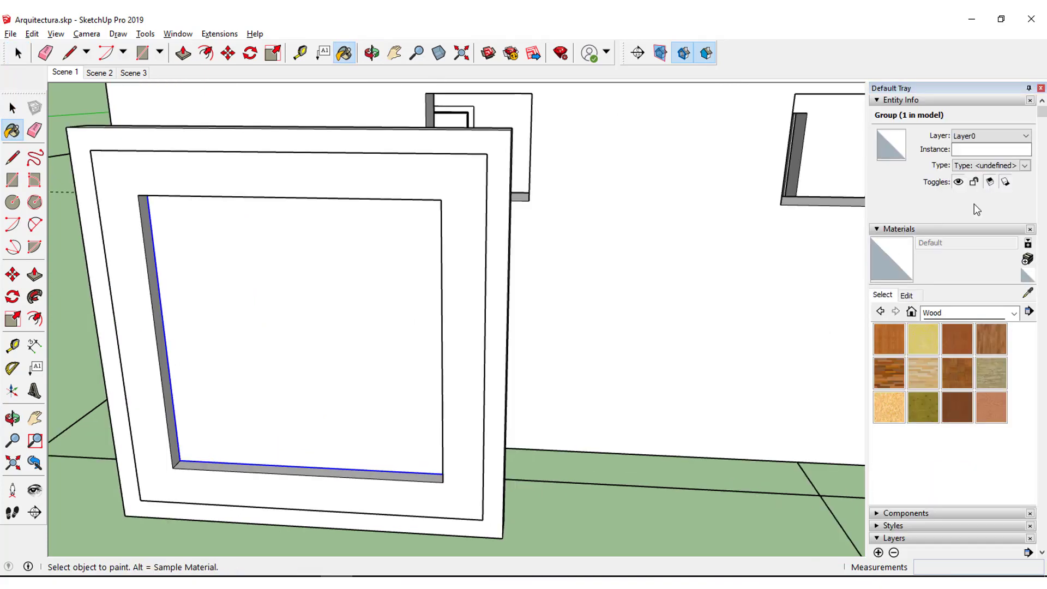
click(952, 315)
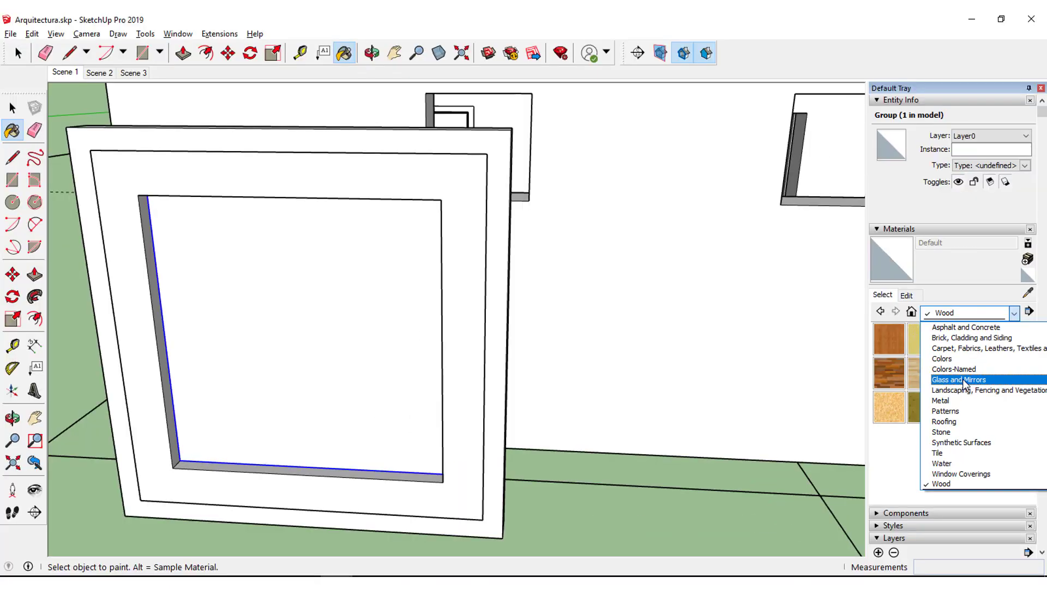
click(964, 382)
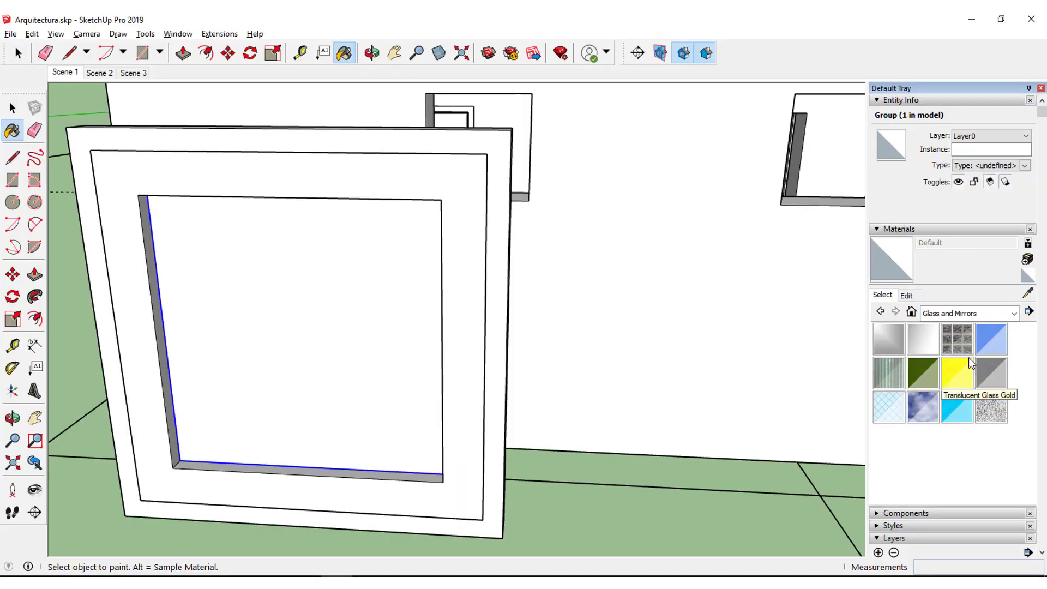
click(987, 349)
click(251, 326)
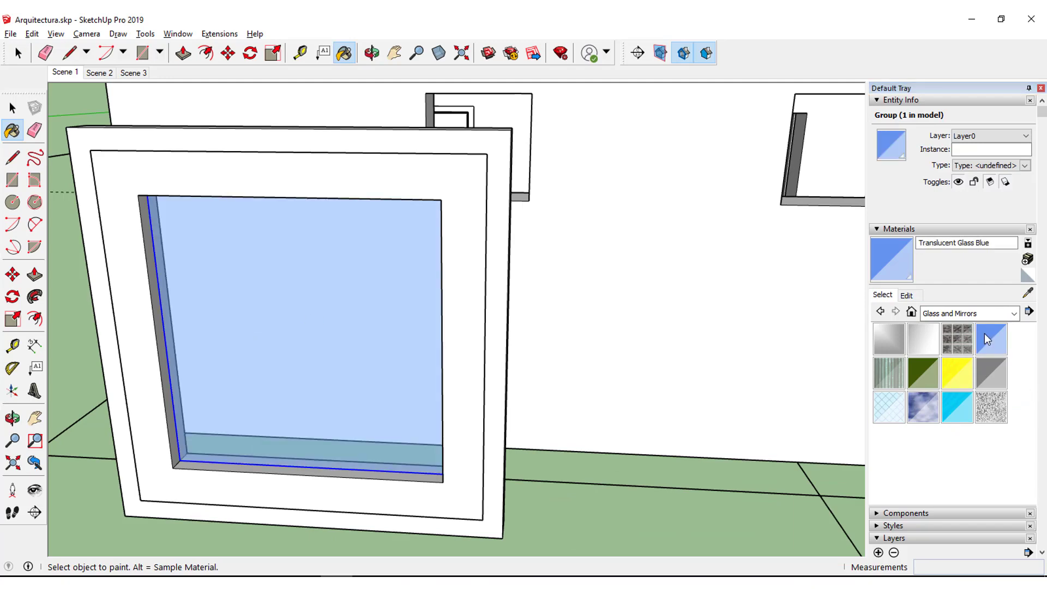
Paint the window frame faces with Metal Silver from the Metal collection.
click(969, 316)
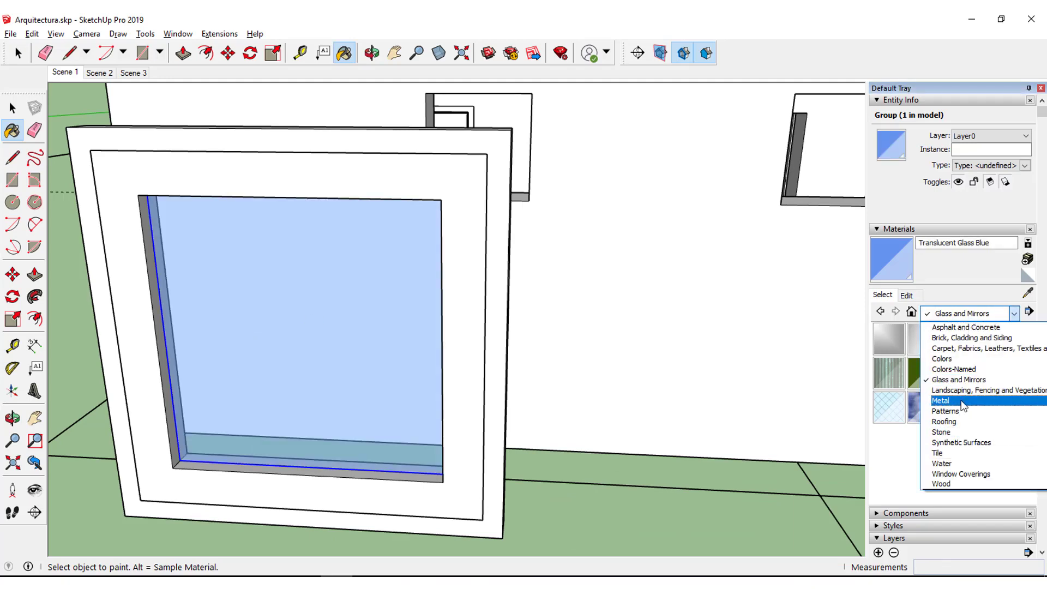
click(941, 400)
click(987, 383)
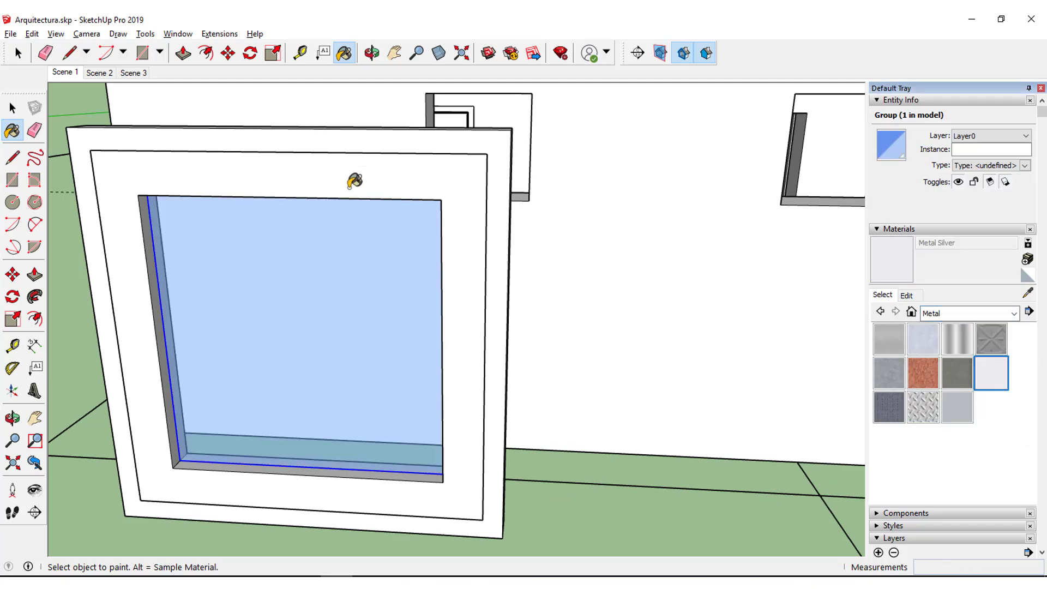
click(353, 183)
click(388, 142)
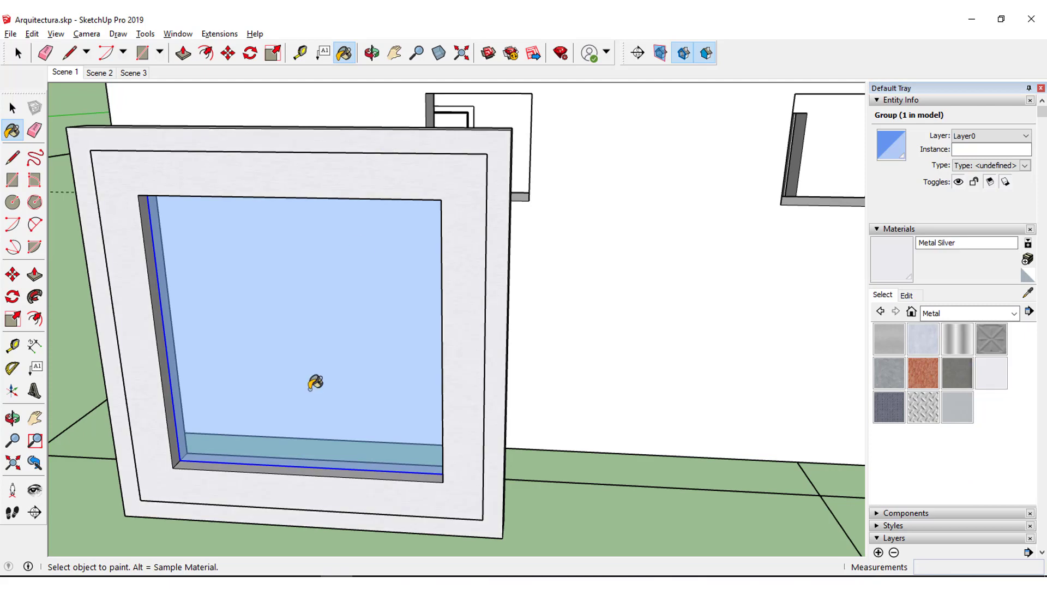
middle_drag(315, 384, 536, 312)
Select the window frame together with the glass pane and group them.
click(9, 109)
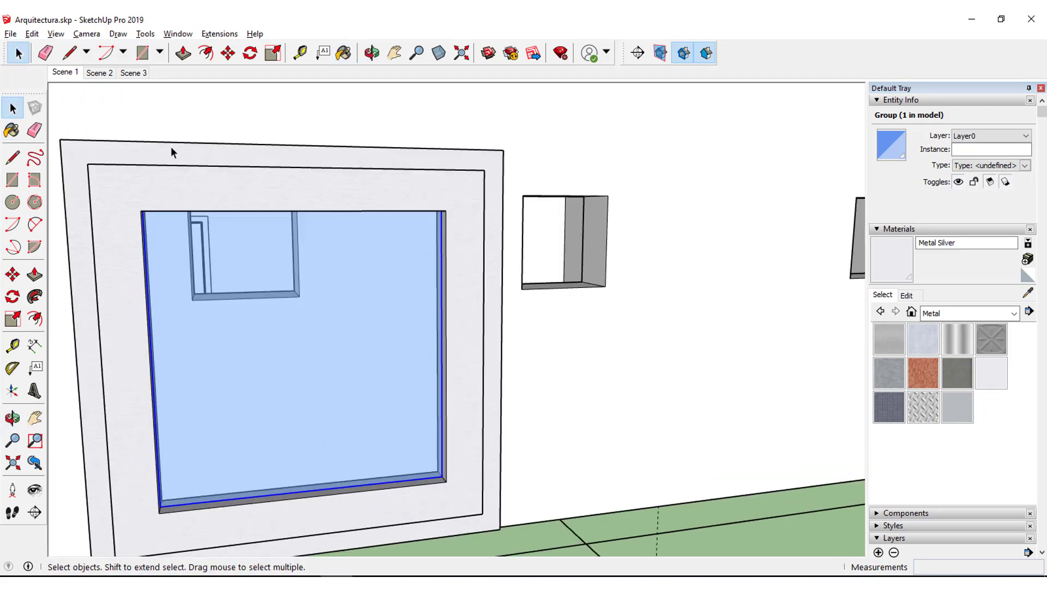
click(171, 148)
shift+click(355, 281)
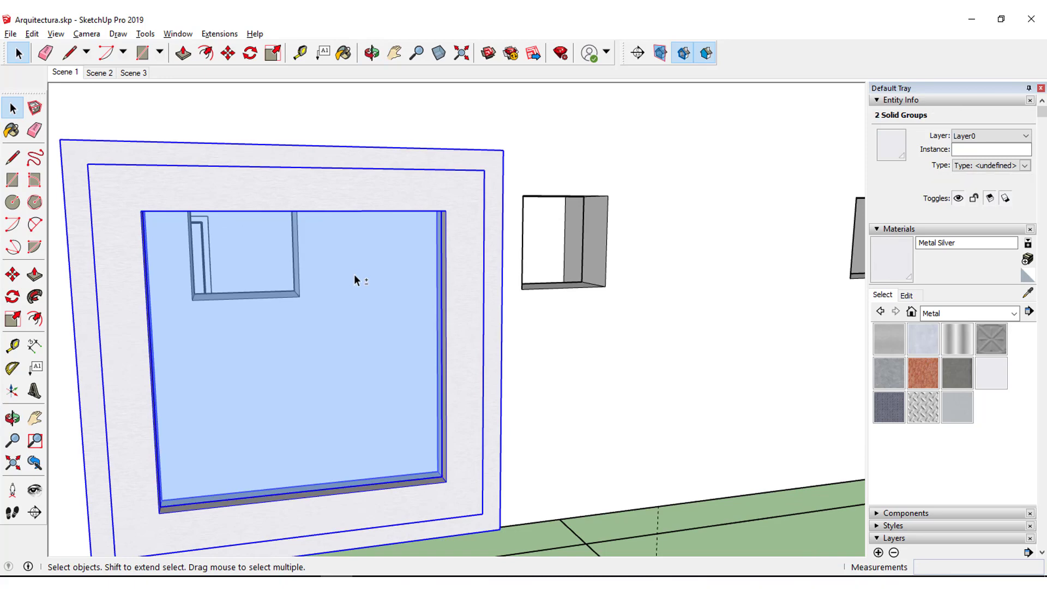
right_click(395, 182)
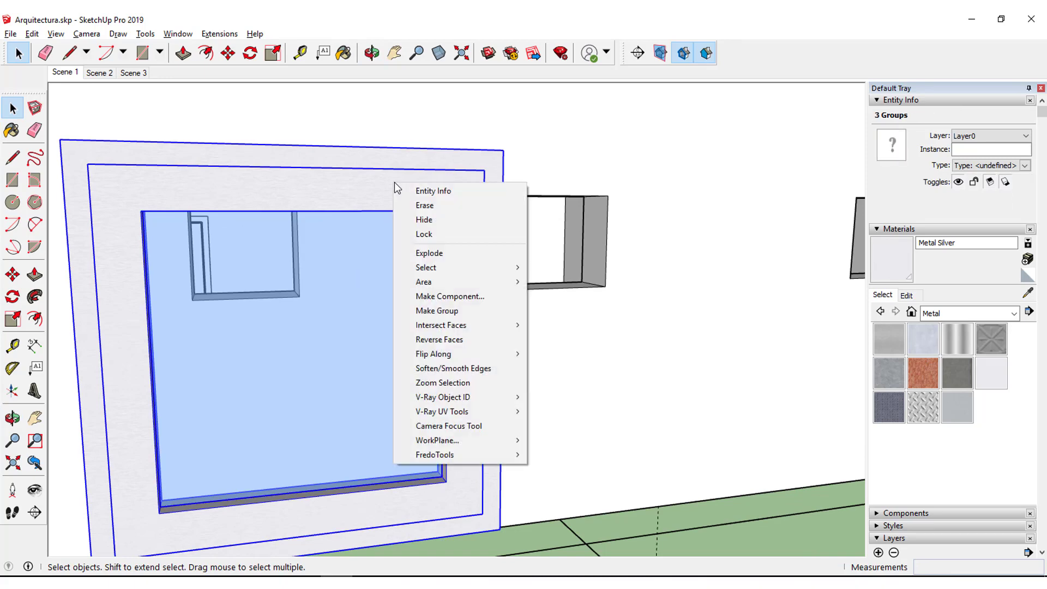
click(437, 310)
scroll(437, 350, down, 3)
scroll(315, 343, down, 3)
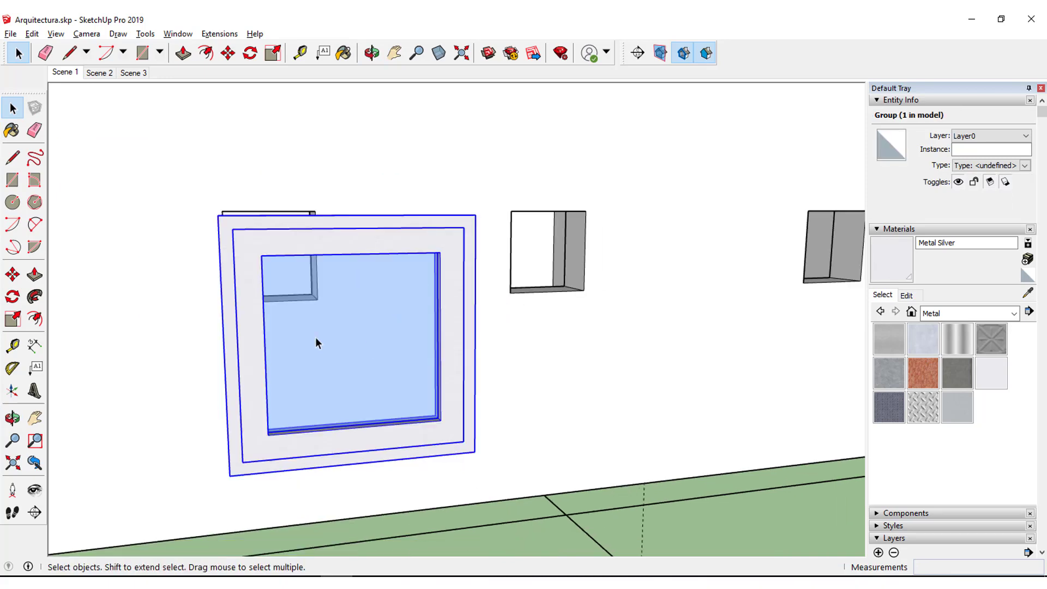
mouse_move(315, 344)
middle_down()
mouse_move(376, 343)
mouse_move(659, 411)
middle_up()
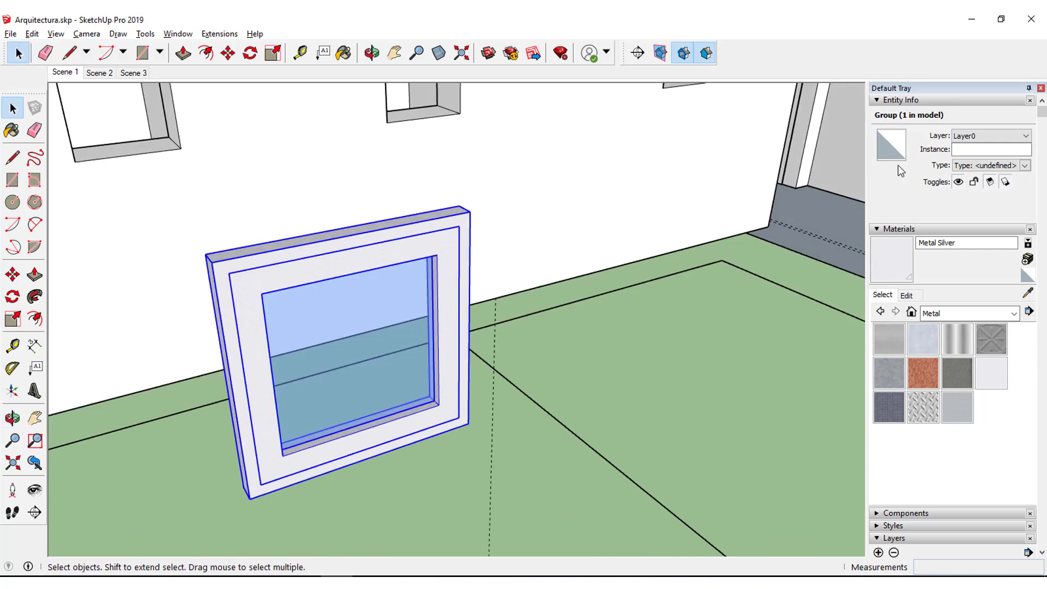
Add a new layer named 'Caixilharias' in the Layers panel.
click(879, 100)
click(878, 113)
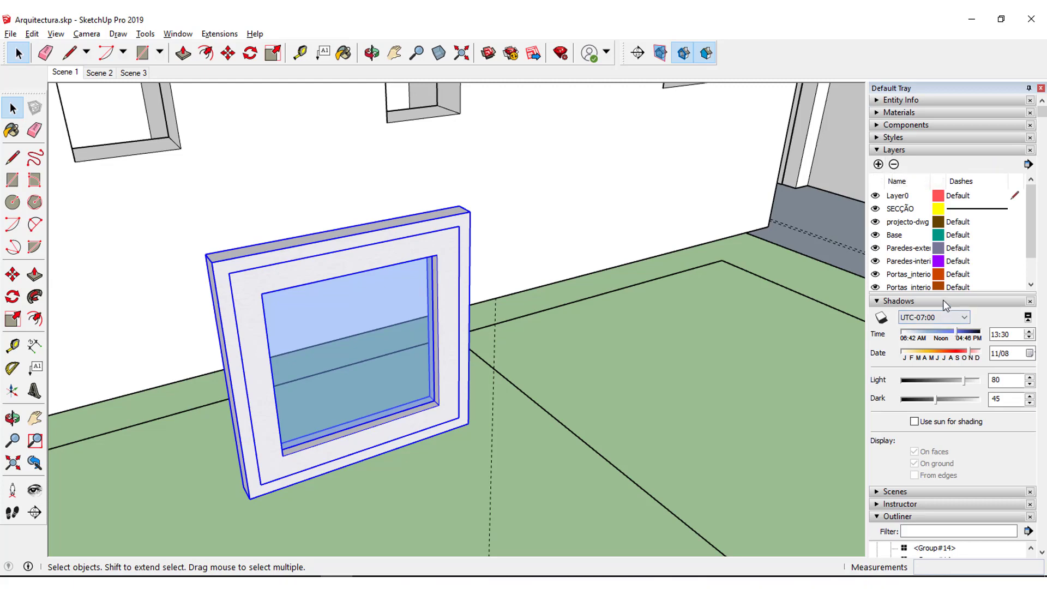
drag(945, 309, 944, 402)
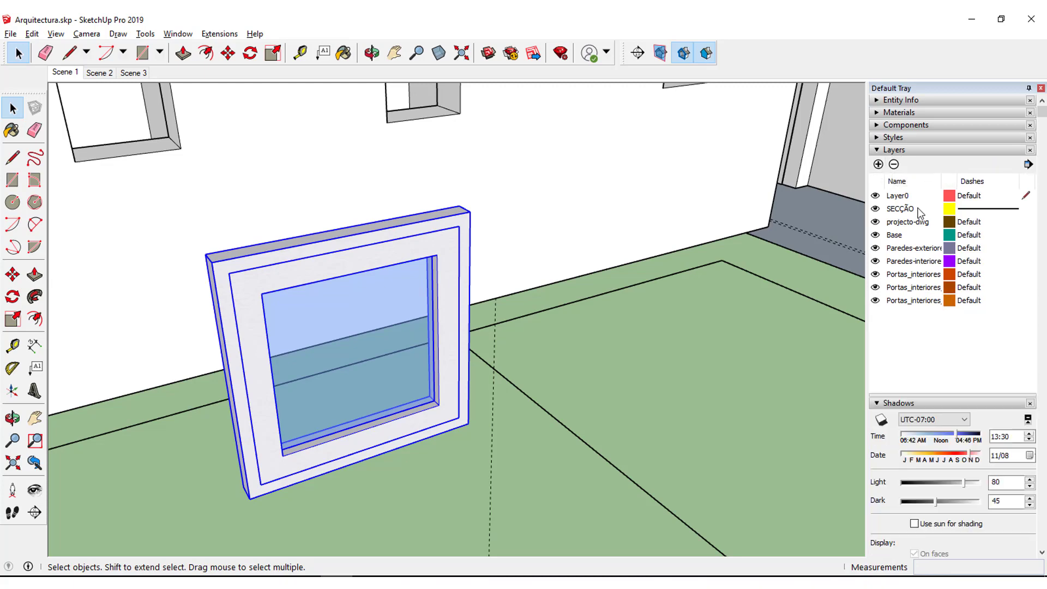
click(878, 164)
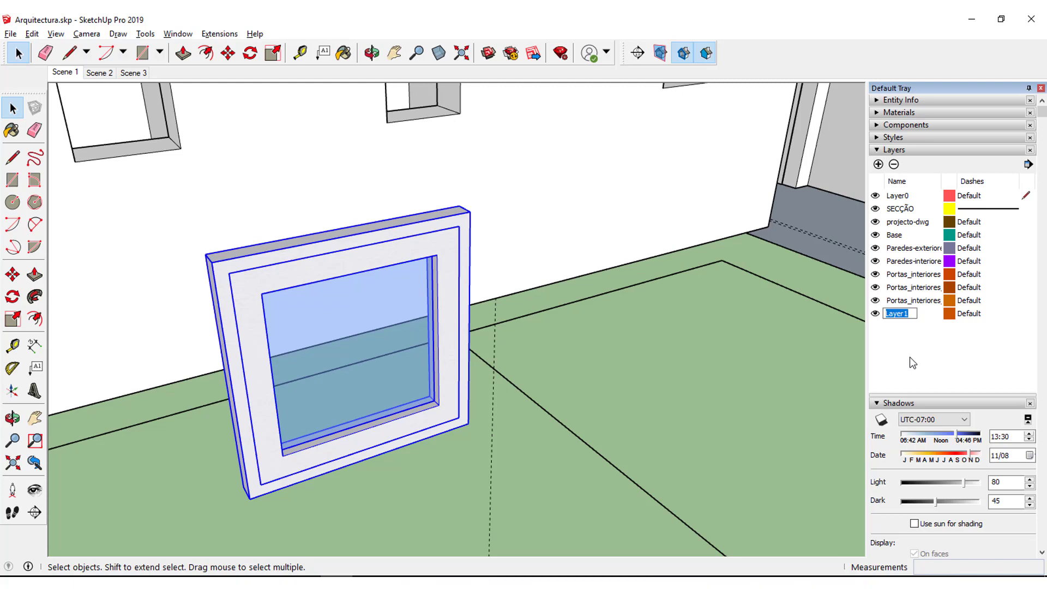
text(Caixilharia)
text(s)
key(Return)
Assign the window group to the Caixilharias layer in Entity Info.
click(887, 102)
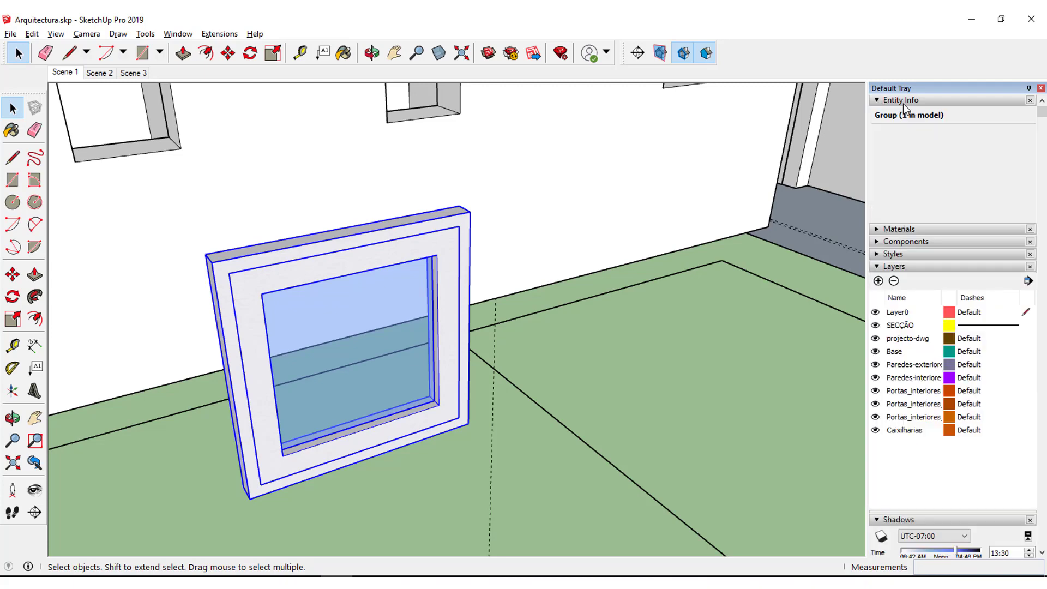
click(991, 139)
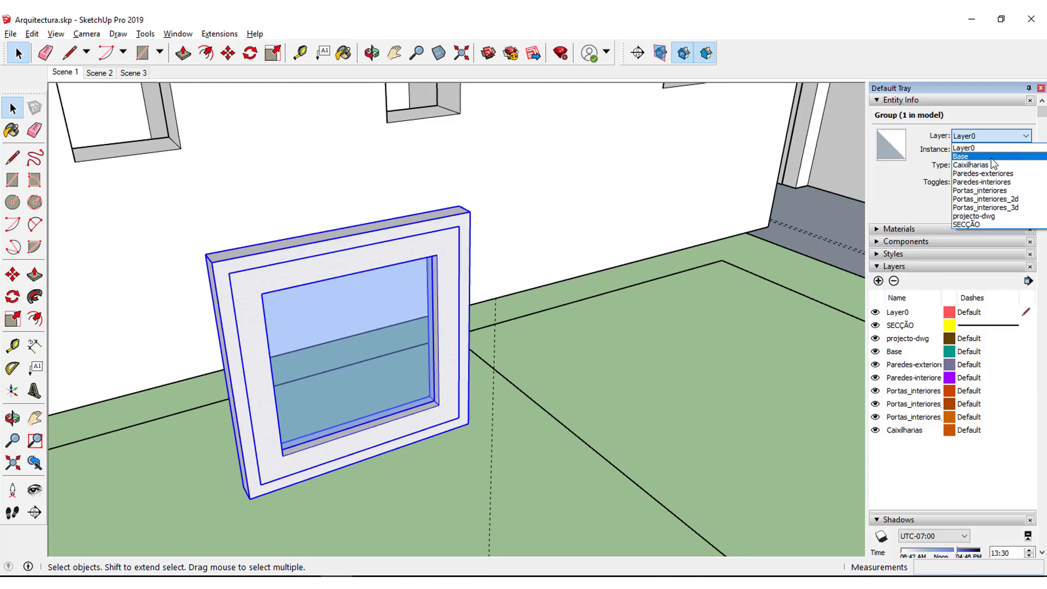
click(990, 163)
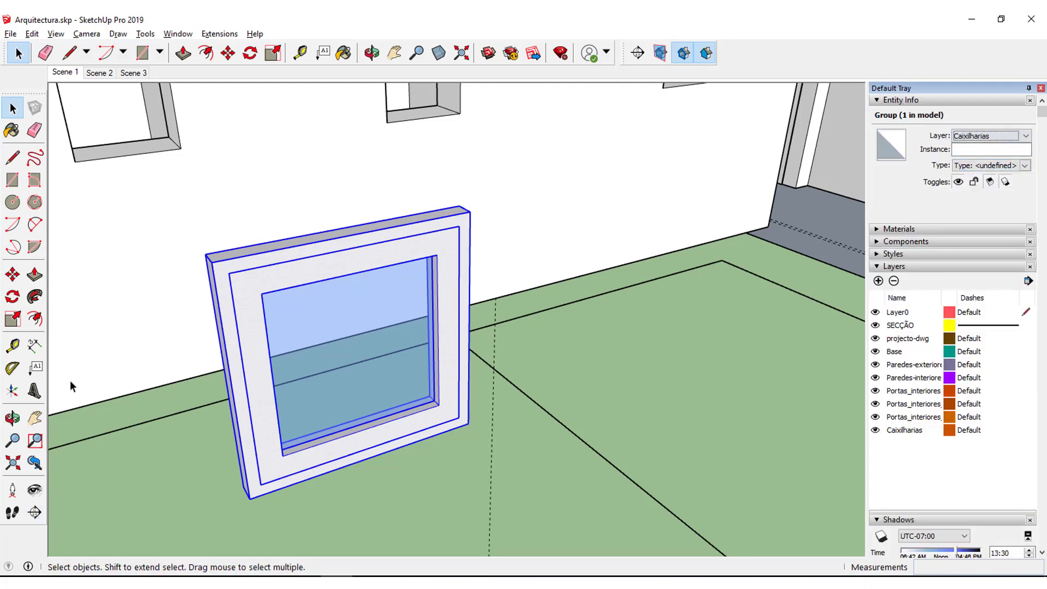
click(13, 279)
Start moving the window from its lower corner and turn on X-Ray to see the openings.
scroll(231, 503, up, 3)
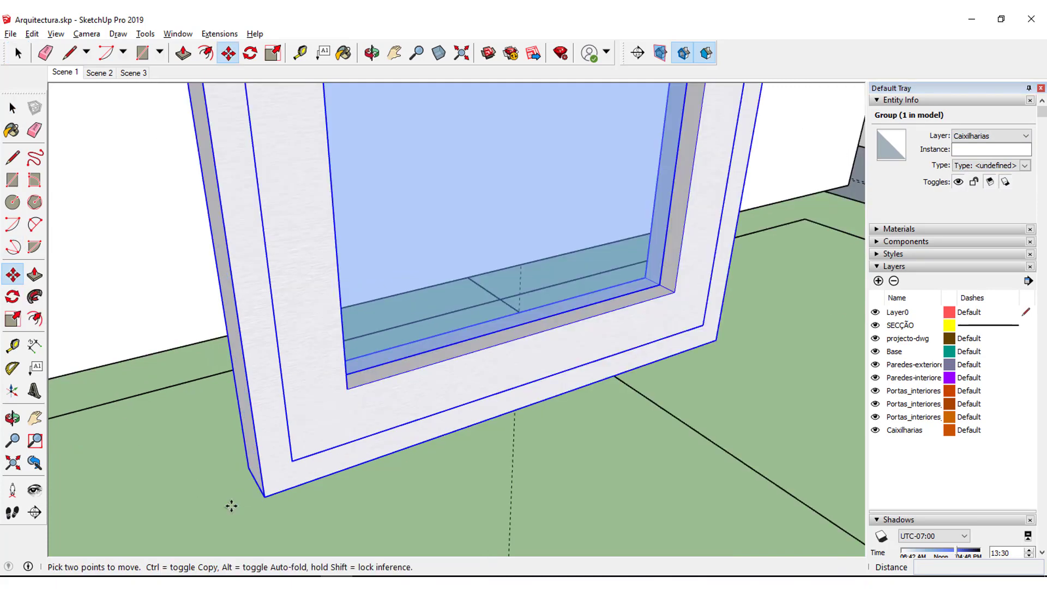
scroll(232, 502, up, 3)
click(335, 413)
scroll(327, 404, down, 2)
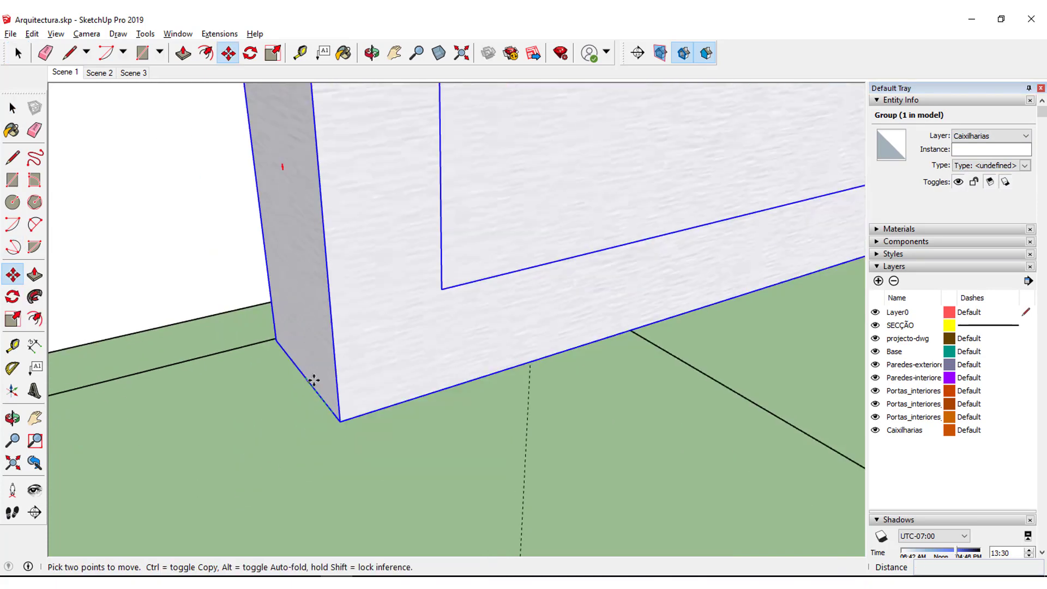
scroll(314, 406, down, 3)
scroll(315, 430, down, 5)
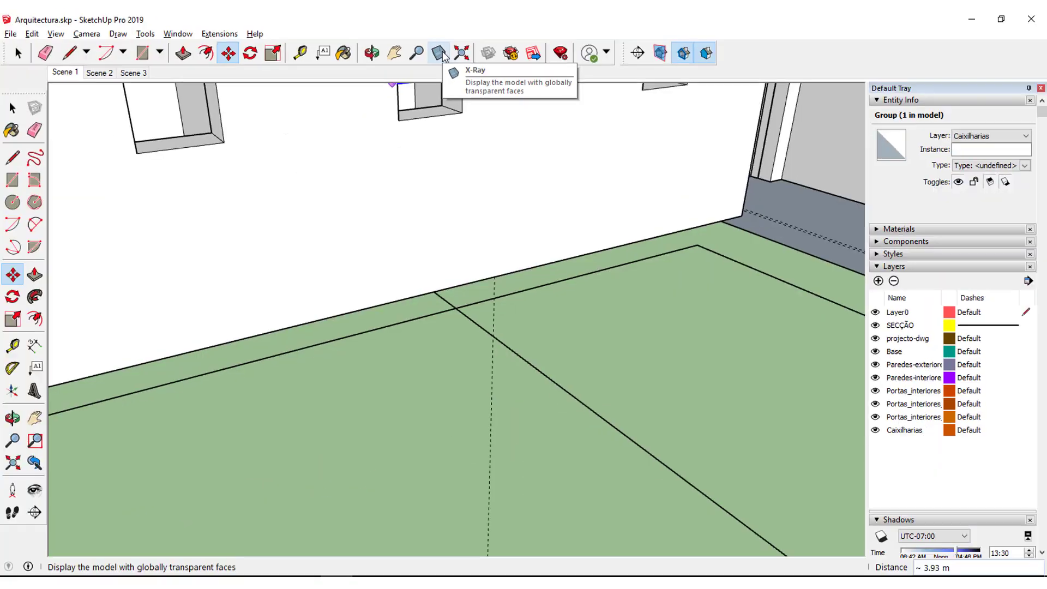
click(442, 49)
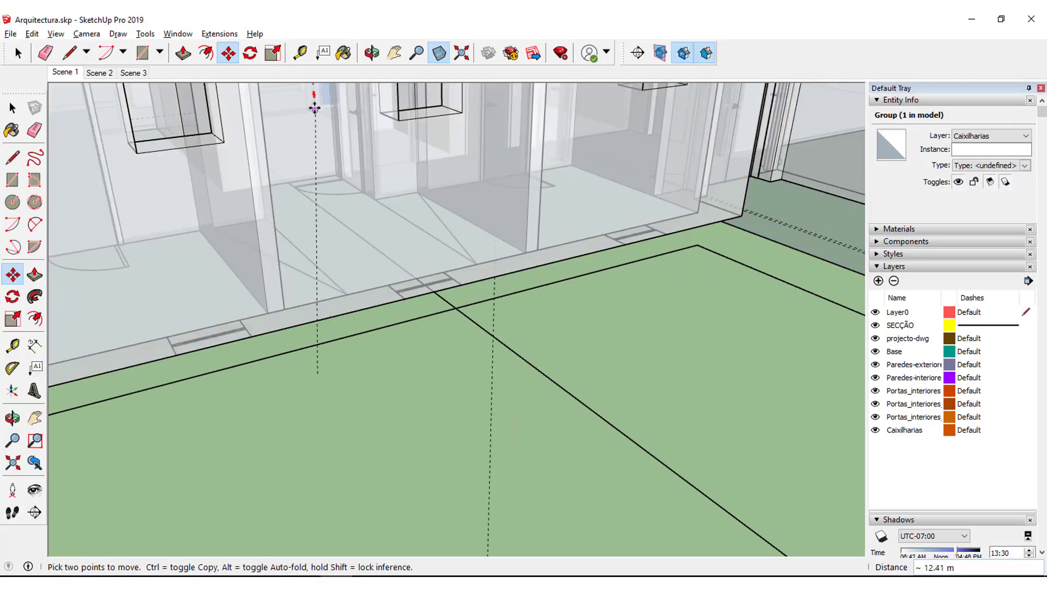
Orbit and zoom to bring the moving window up to the first wall opening.
scroll(363, 180, up, 2)
scroll(382, 327, up, 2)
scroll(347, 307, up, 2)
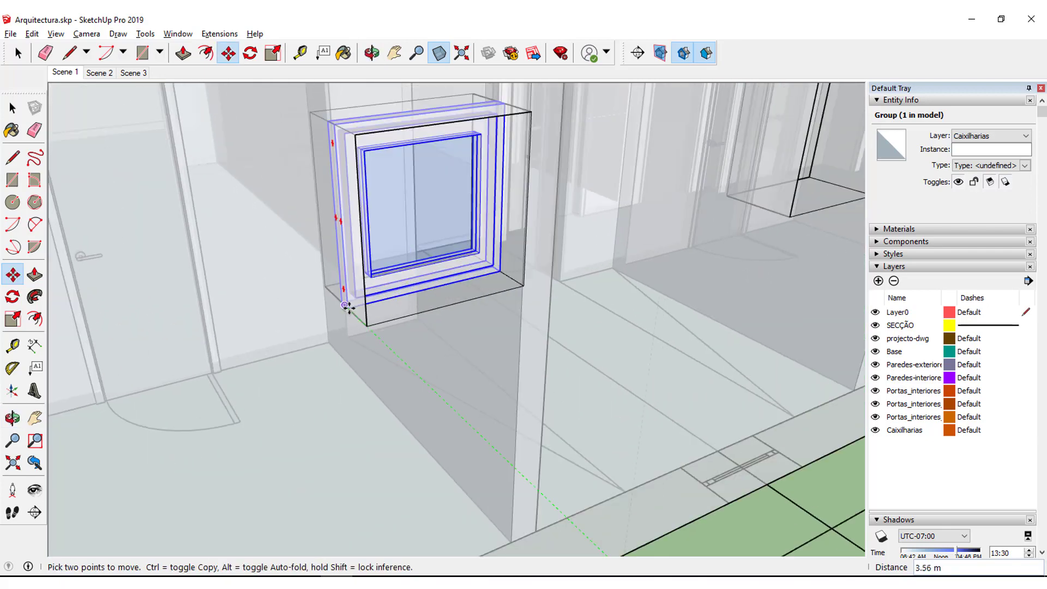
scroll(345, 307, down, 1)
mouse_move(399, 298)
middle_down()
mouse_move(367, 356)
mouse_move(398, 339)
mouse_move(296, 405)
mouse_move(276, 355)
mouse_move(409, 357)
mouse_move(436, 327)
middle_up()
mouse_move(441, 106)
middle_down()
mouse_move(682, 362)
mouse_move(262, 503)
middle_up()
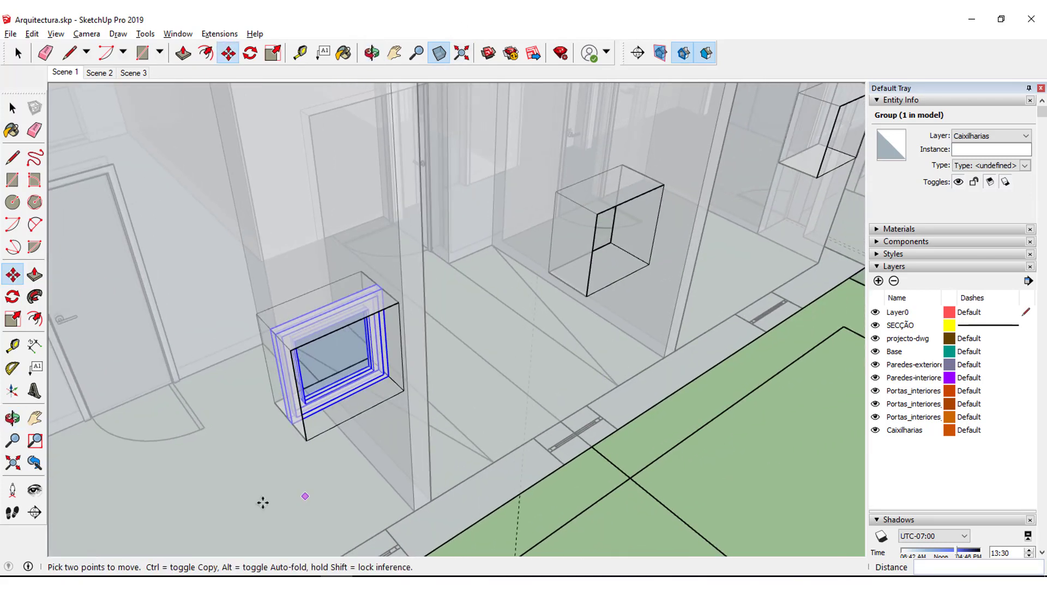
Drop the window into the first opening, then place copies in the middle and far-right openings.
click(306, 442)
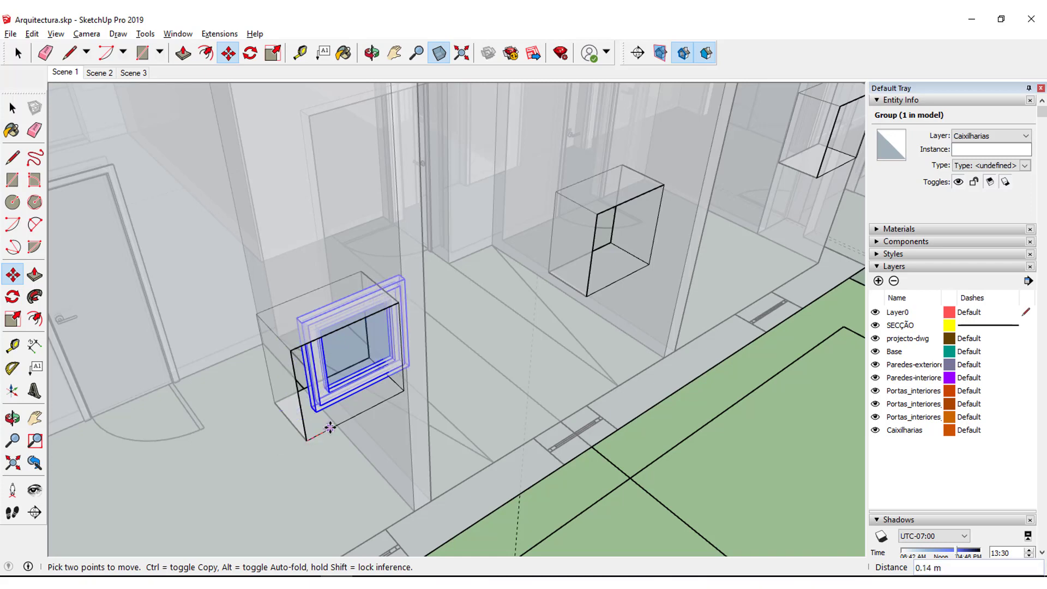
key(ctrl)
click(586, 296)
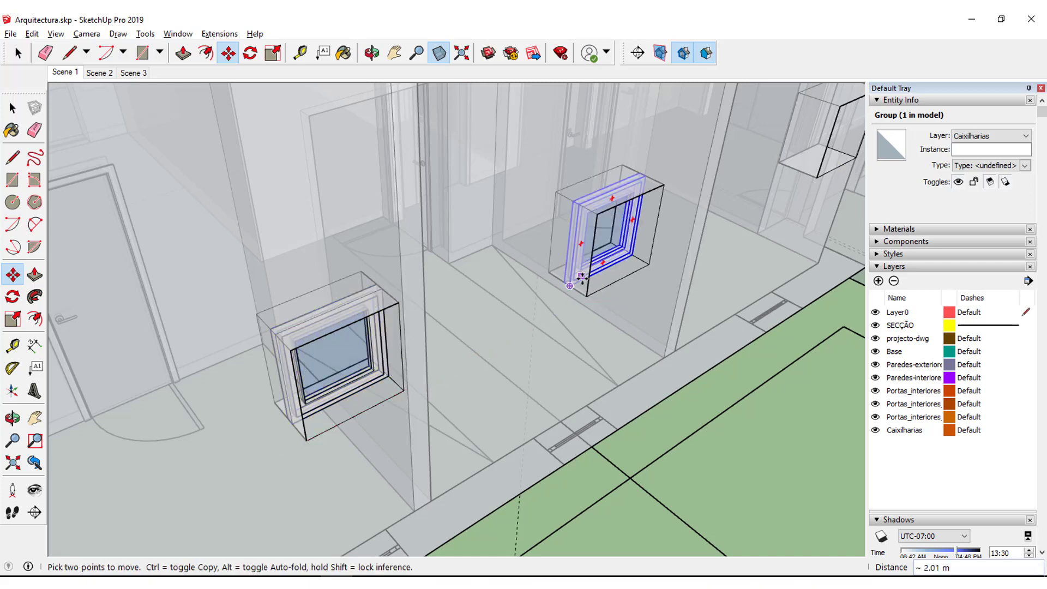
click(586, 296)
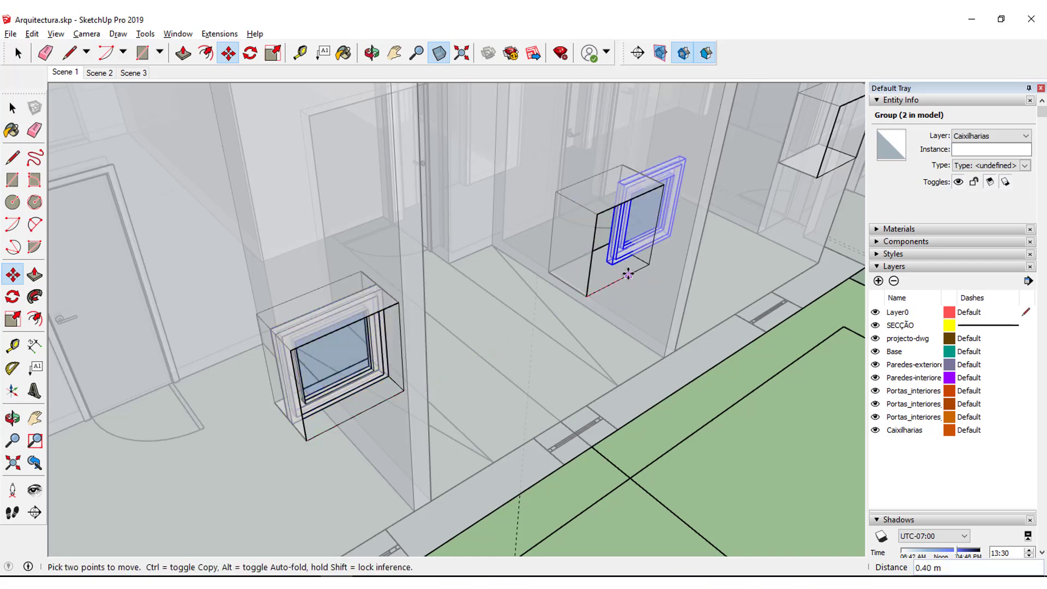
key(ctrl)
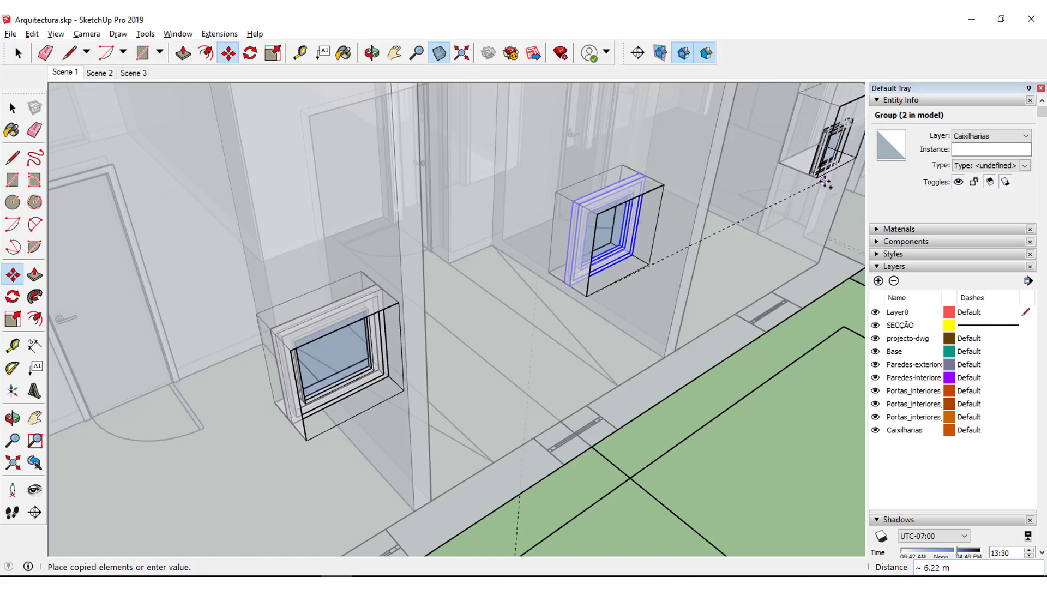
click(814, 178)
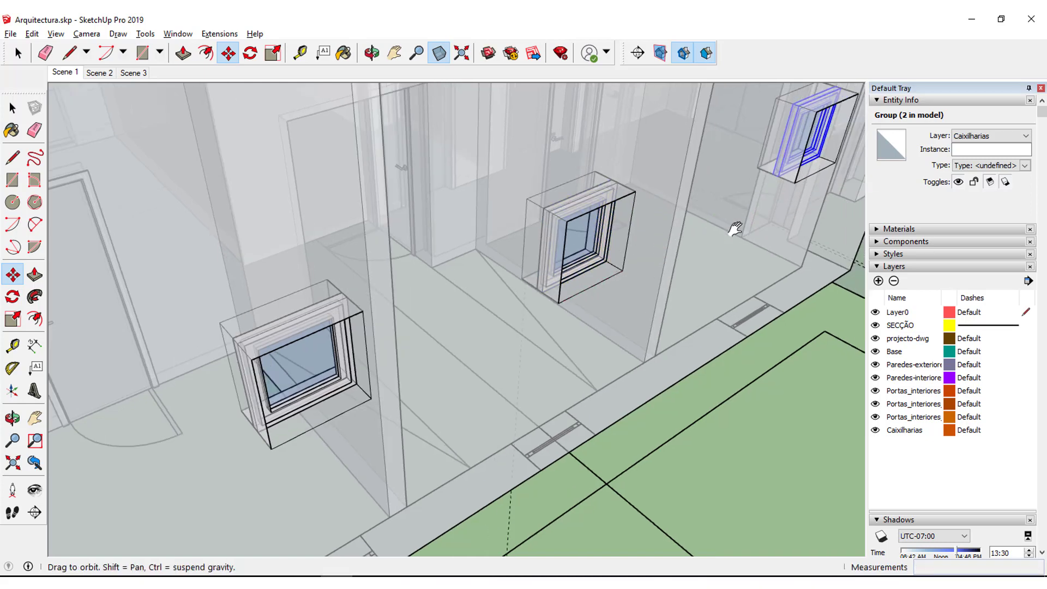
middle_drag(814, 178, 612, 229)
scroll(480, 293, down, 2)
mouse_move(481, 292)
middle_down()
mouse_move(458, 250)
mouse_move(458, 222)
middle_up()
Turn X-Ray off and orbit to face the rear wall openings from inside.
click(18, 52)
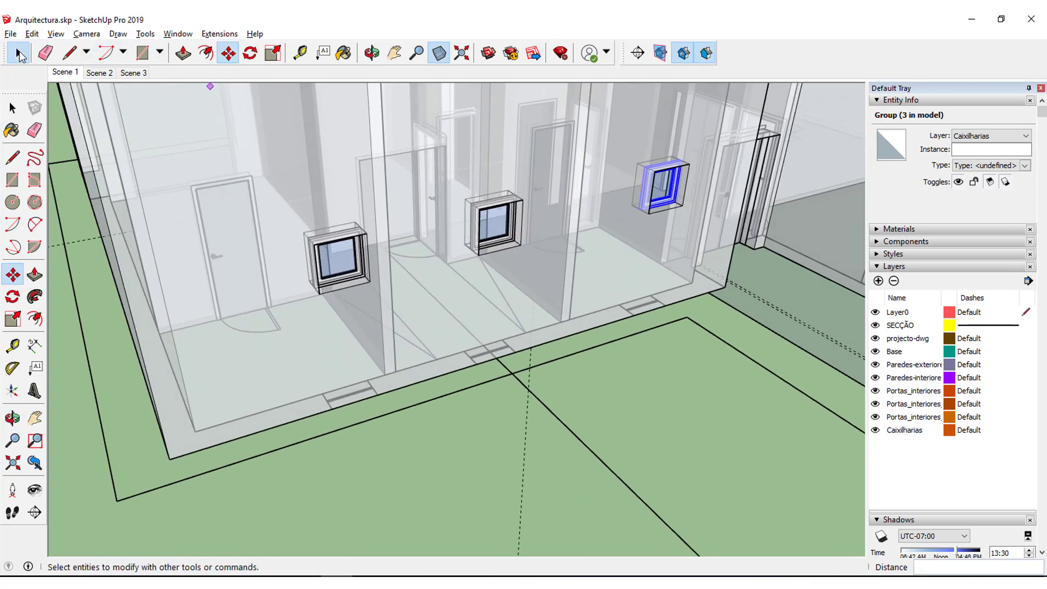
click(440, 53)
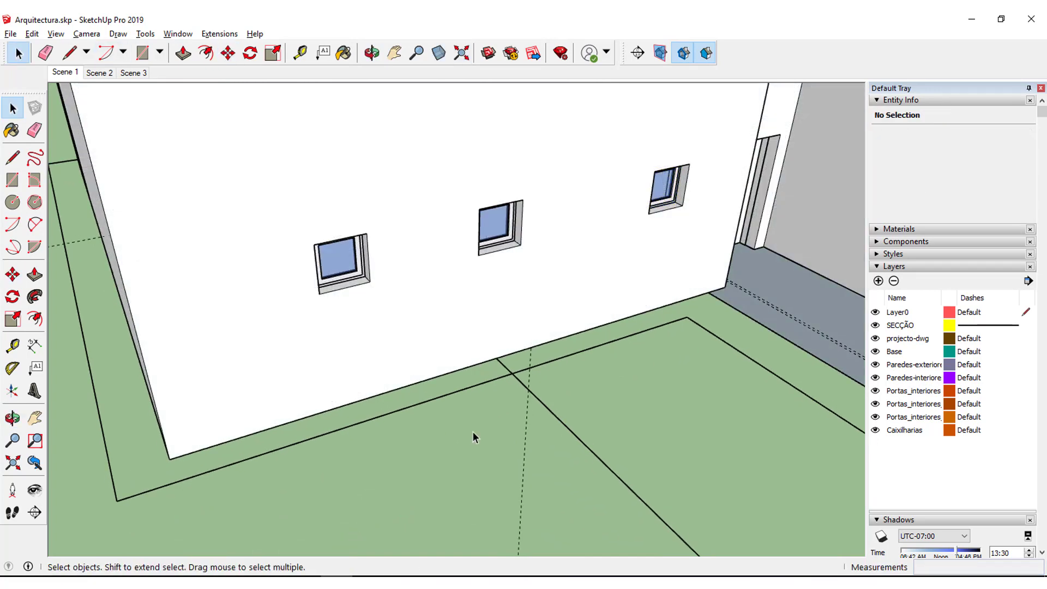
mouse_move(480, 404)
middle_down()
mouse_move(509, 322)
mouse_move(607, 293)
mouse_move(619, 423)
mouse_move(572, 412)
middle_up()
mouse_move(572, 413)
mouse_down()
mouse_move(508, 355)
mouse_move(425, 382)
mouse_move(411, 432)
mouse_move(673, 458)
mouse_move(218, 402)
mouse_move(432, 414)
mouse_move(623, 404)
mouse_move(631, 414)
mouse_move(561, 458)
mouse_up()
key(space)
middle_drag(561, 458, 602, 446)
scroll(558, 478, up, 3)
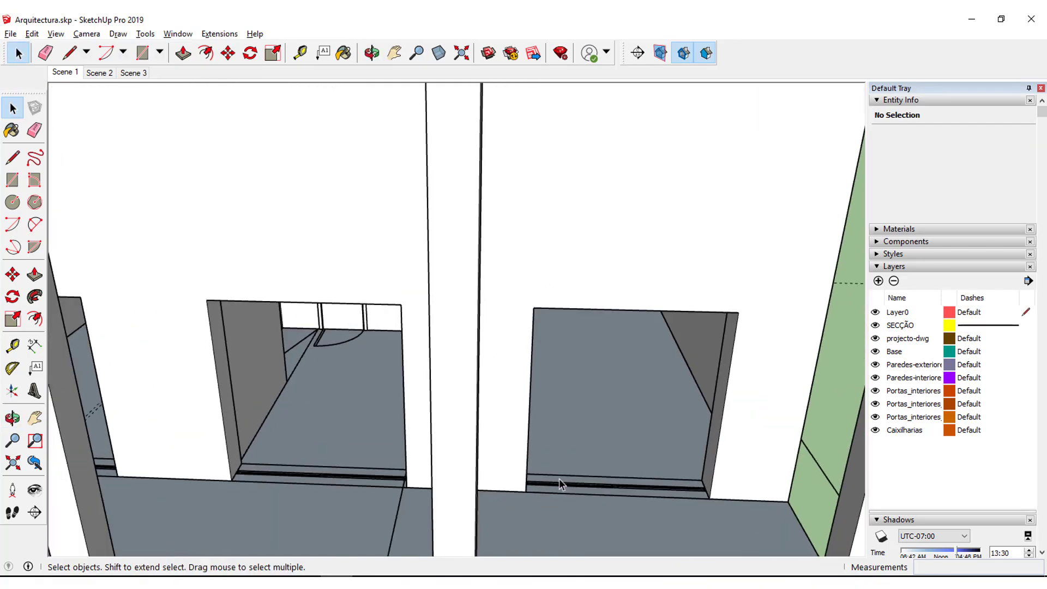
middle_drag(673, 429, 682, 411)
key(o)
mouse_move(577, 423)
mouse_down()
mouse_move(537, 423)
mouse_move(586, 437)
mouse_move(521, 433)
mouse_move(506, 463)
mouse_up()
Draw a rectangle from corner to corner of the rear door opening to fill it with a face.
key(space)
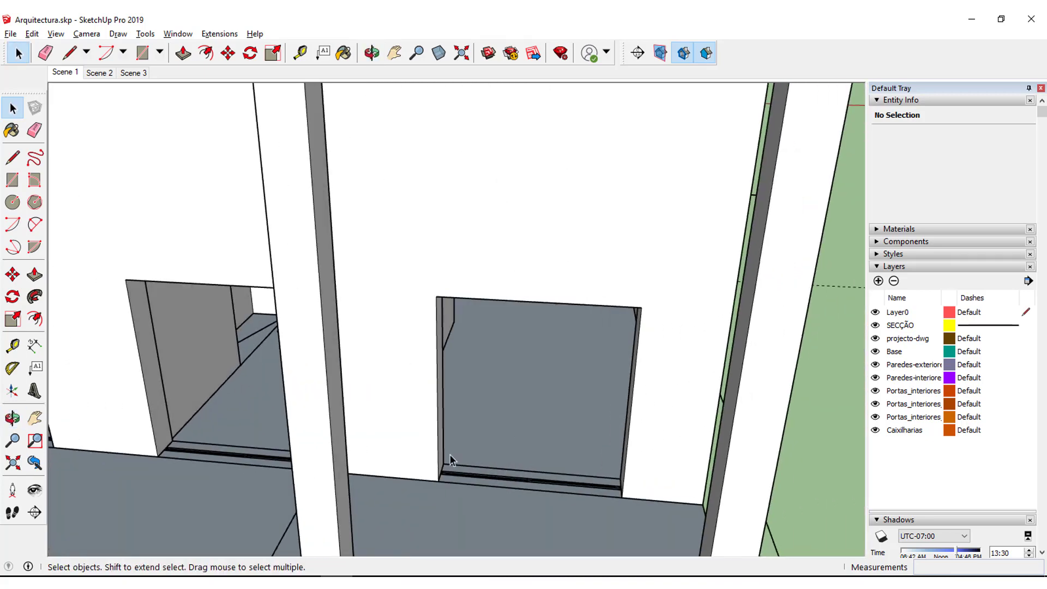
click(12, 201)
click(12, 180)
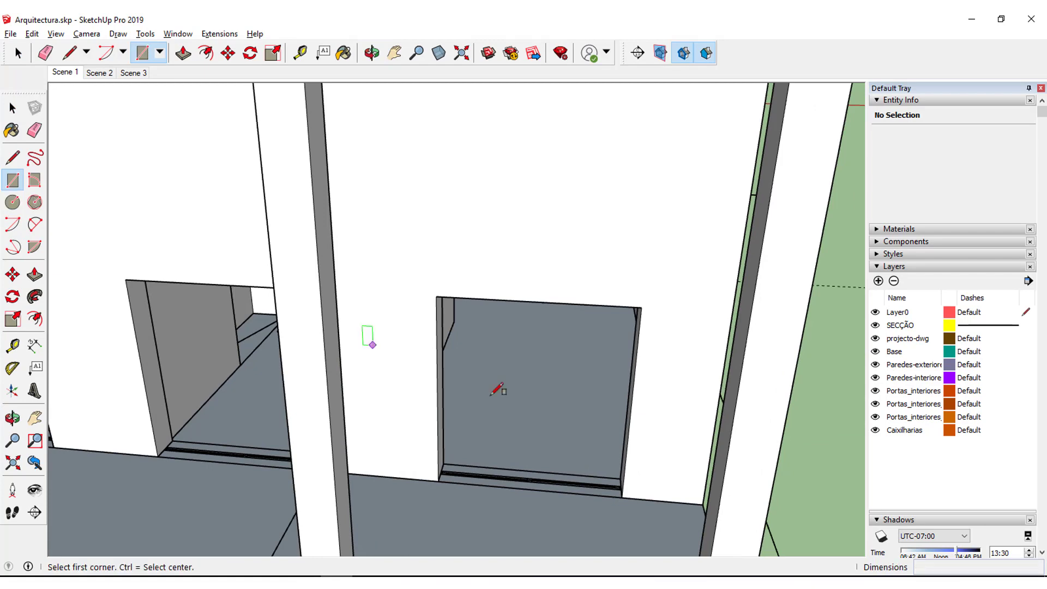
click(436, 478)
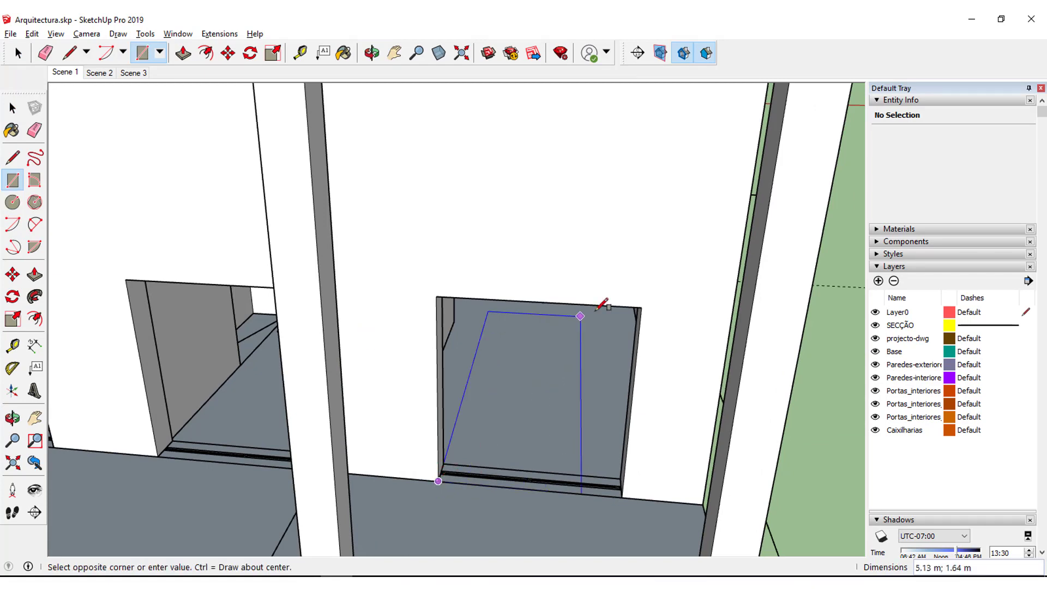
click(641, 307)
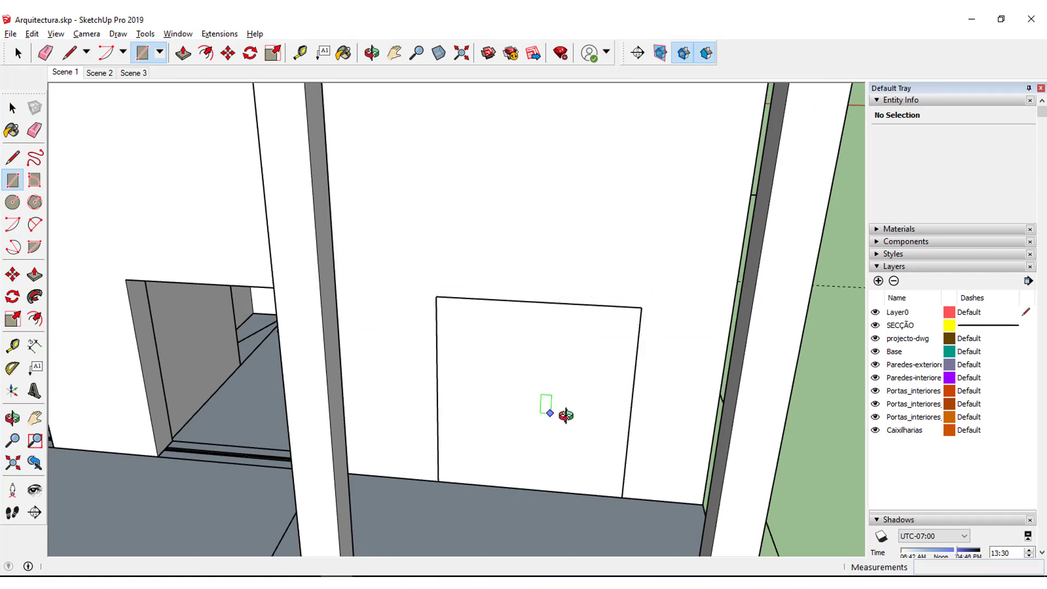
mouse_move(561, 416)
middle_down()
mouse_move(659, 428)
mouse_move(622, 363)
mouse_move(498, 269)
mouse_move(467, 334)
mouse_move(498, 330)
mouse_move(485, 284)
middle_up()
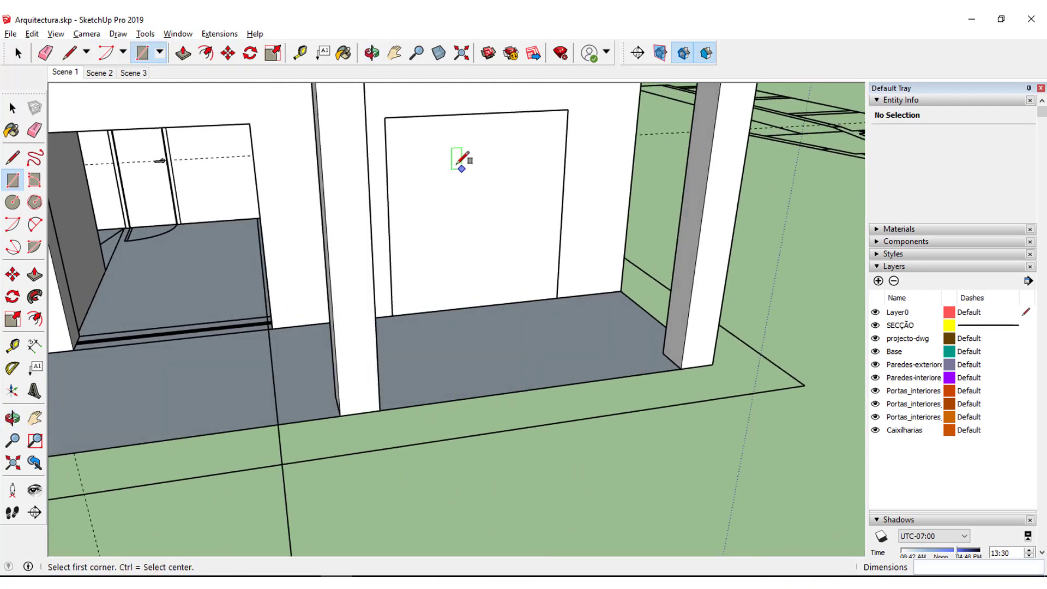
Move the rectangular face by its bottom corner onto the ground in front of the building.
click(14, 109)
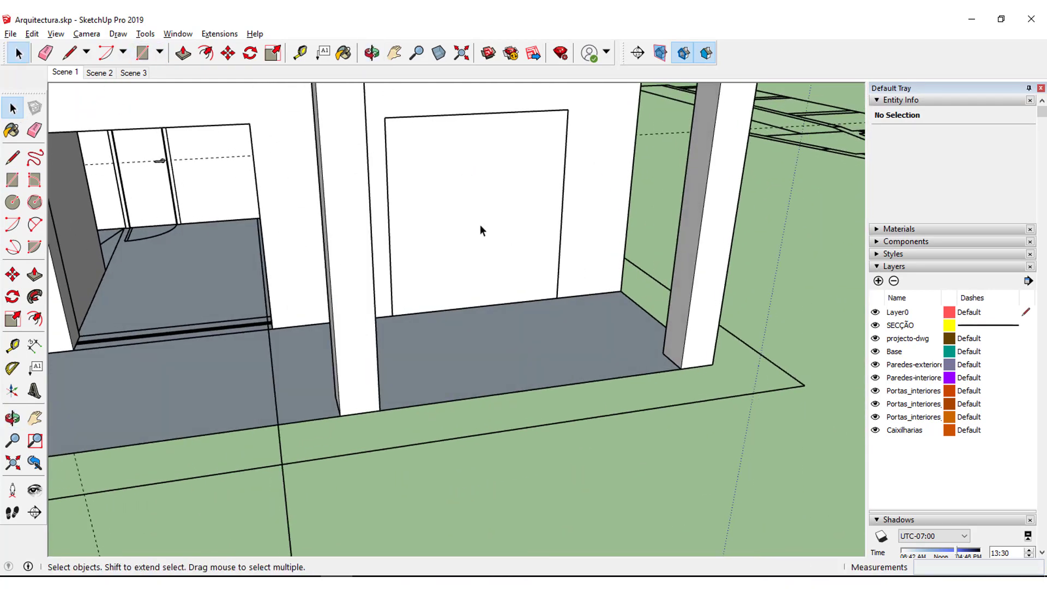
click(479, 219)
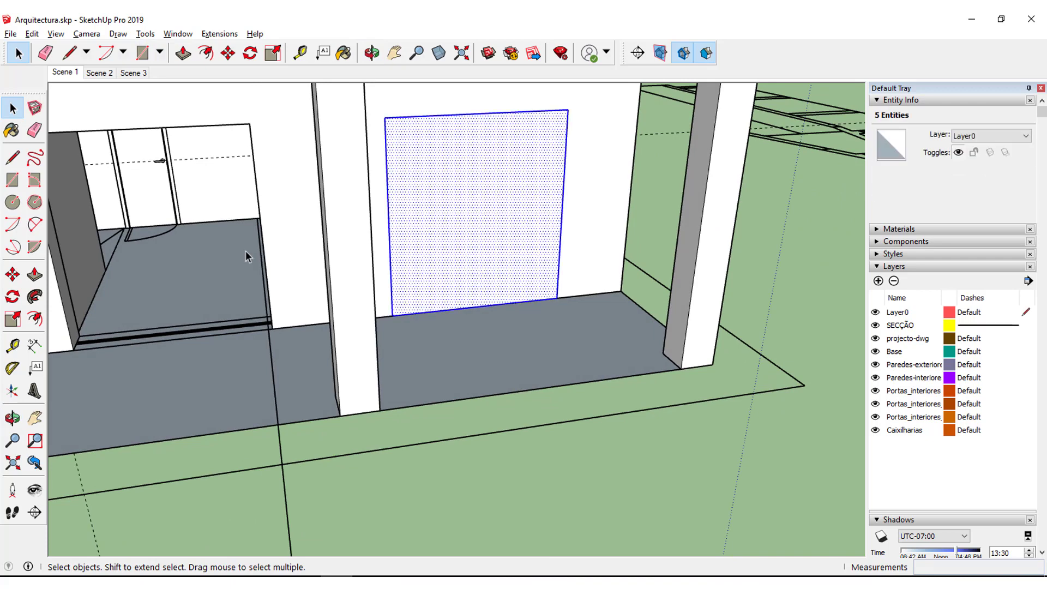
click(14, 274)
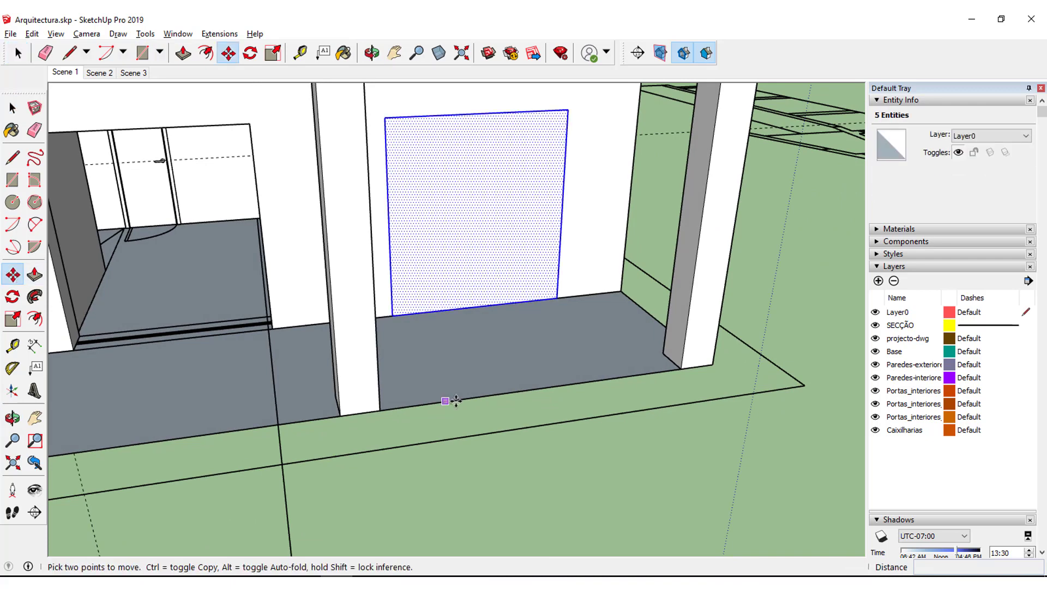
click(399, 334)
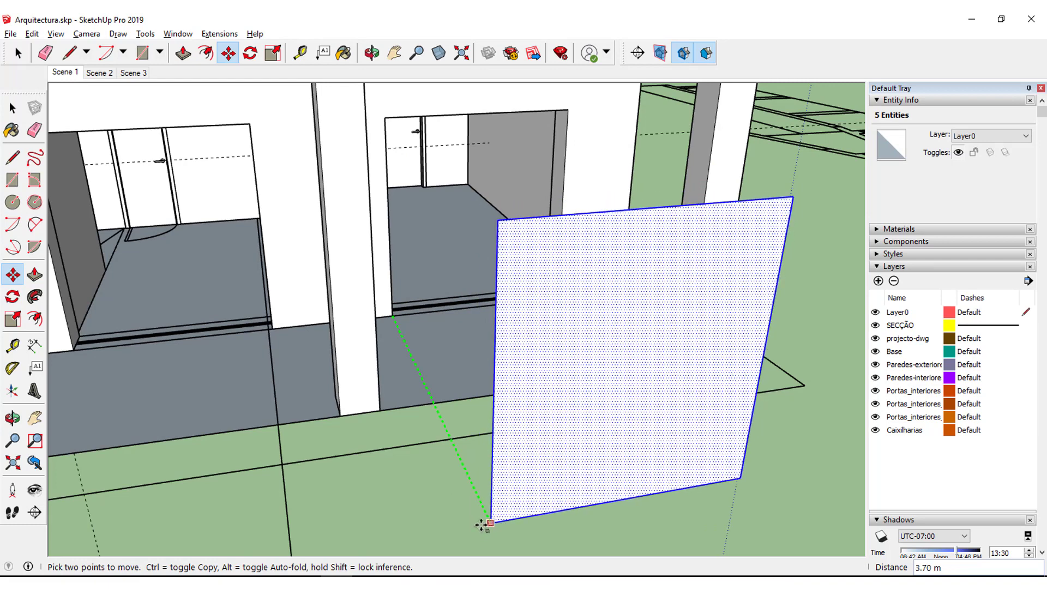
mouse_move(479, 525)
middle_down()
mouse_move(498, 500)
mouse_move(385, 413)
middle_up()
scroll(451, 437, up, 3)
click(450, 438)
scroll(469, 463, down, 3)
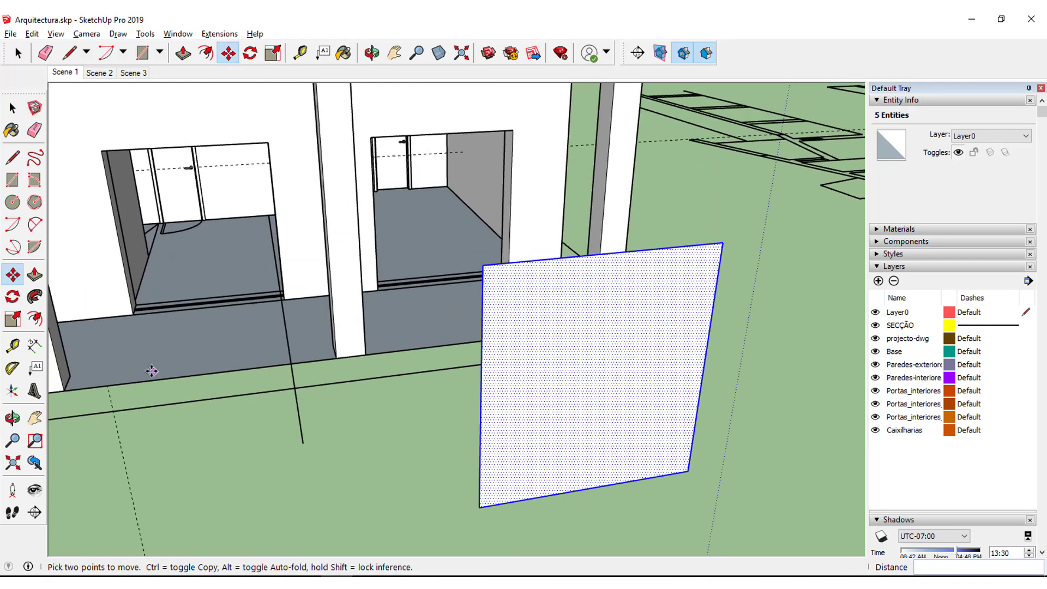
click(12, 112)
click(306, 524)
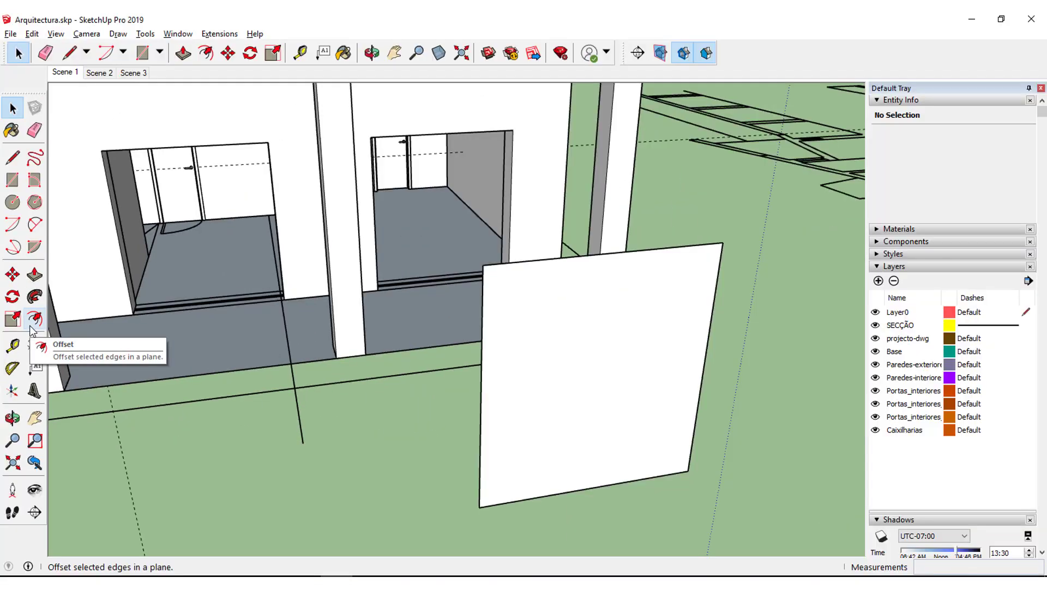
Offset the rectangle's edges 3 cm inward and delete the inner face, leaving a border.
click(34, 320)
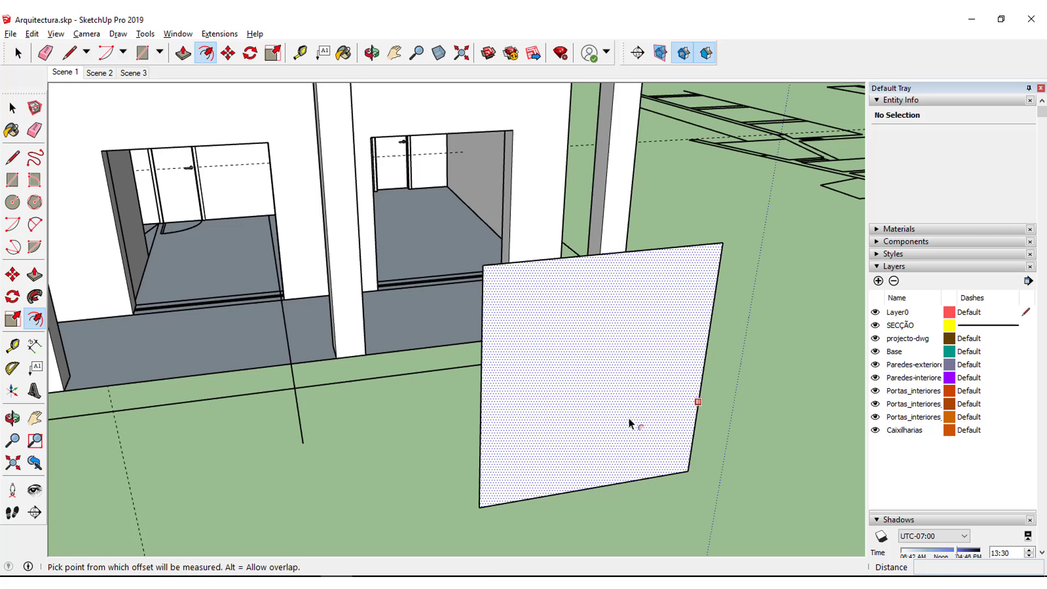
click(509, 417)
text(3c)
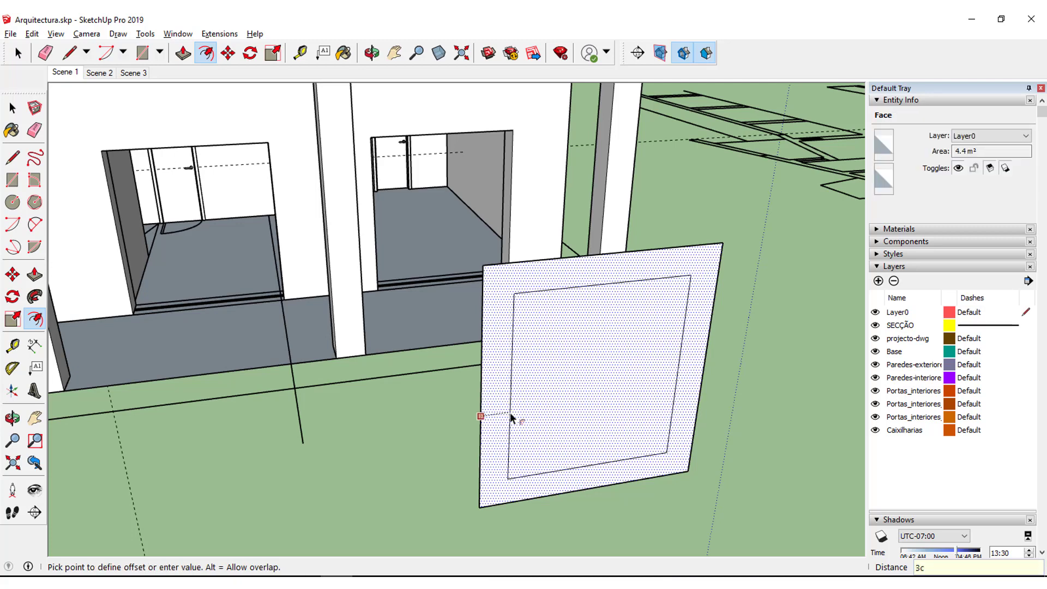
text(m)
key(Return)
scroll(532, 346, up, 2)
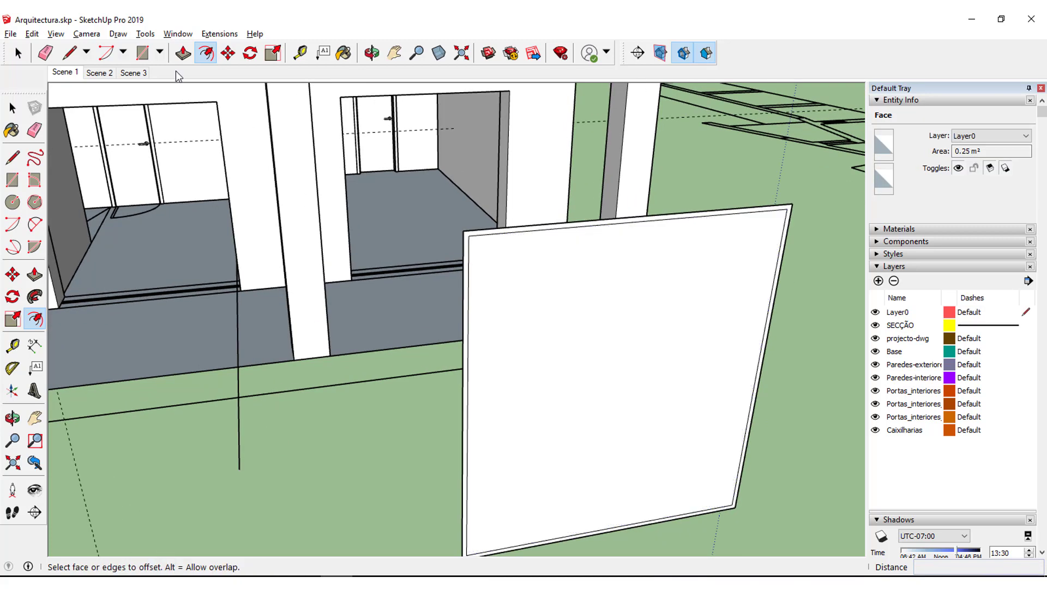
click(7, 112)
click(623, 365)
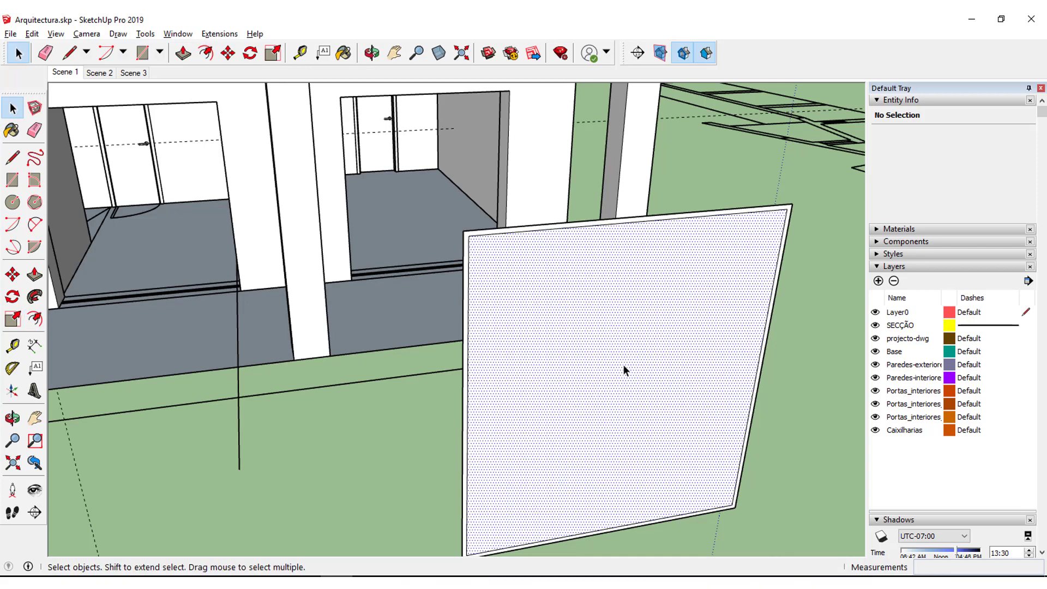
key(Delete)
scroll(481, 229, up, 2)
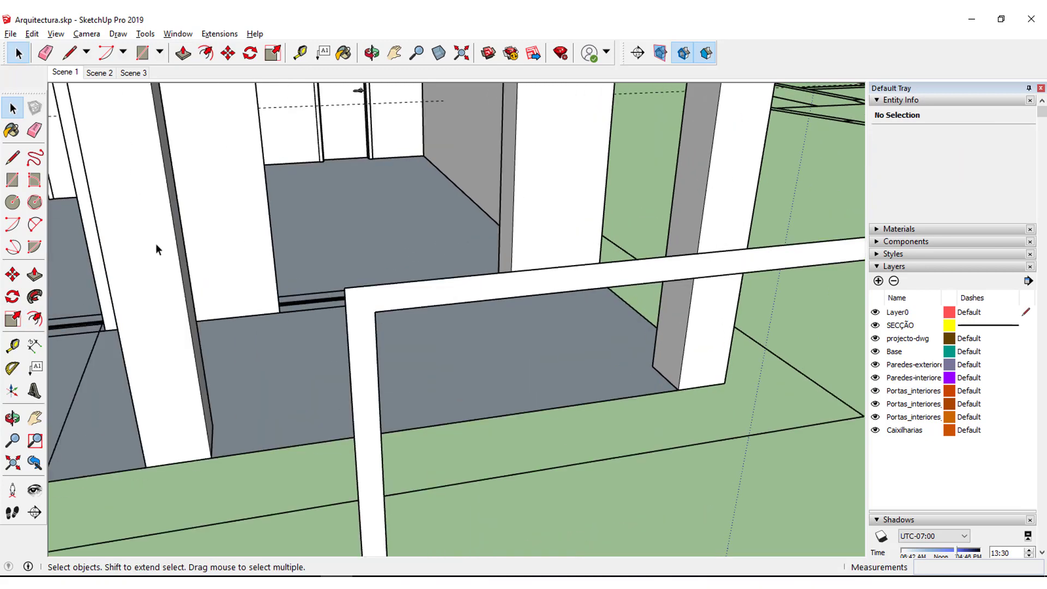
Push/Pull the thin border face out 6 cm.
click(28, 276)
drag(360, 312, 429, 336)
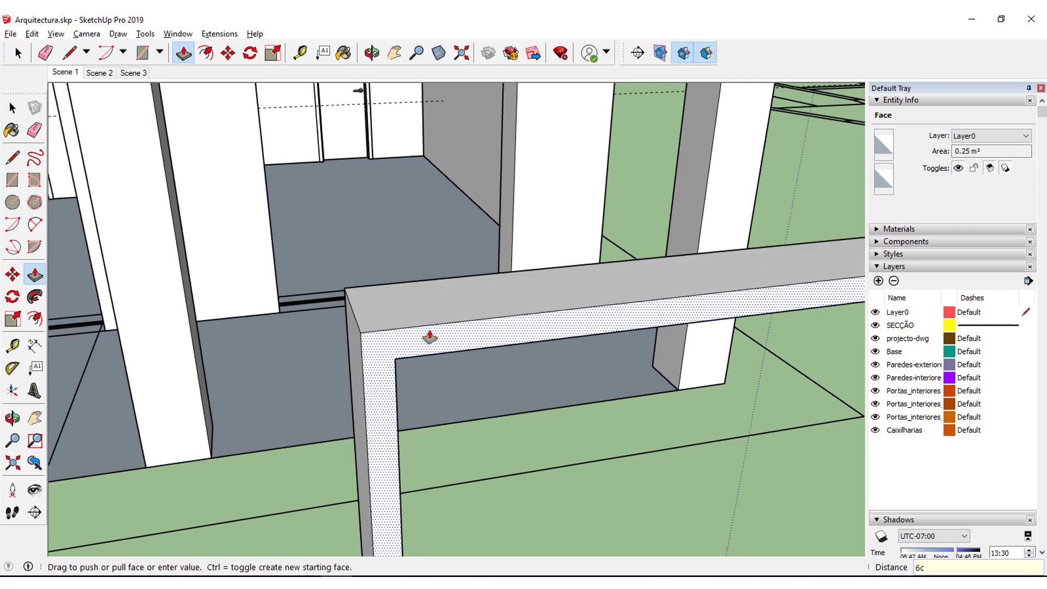
key(Return)
mouse_move(447, 307)
middle_down()
mouse_move(604, 318)
mouse_move(491, 319)
middle_up()
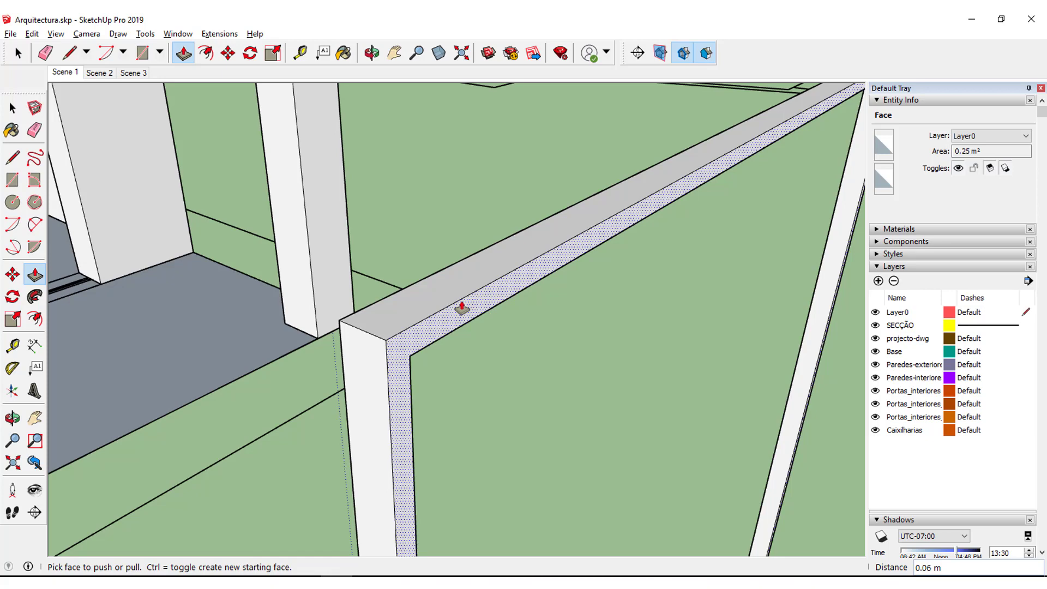
scroll(435, 320, down, 2)
Push/Pull the frame's inner face 4 cm to complete the frame depth.
middle_drag(435, 321, 416, 241)
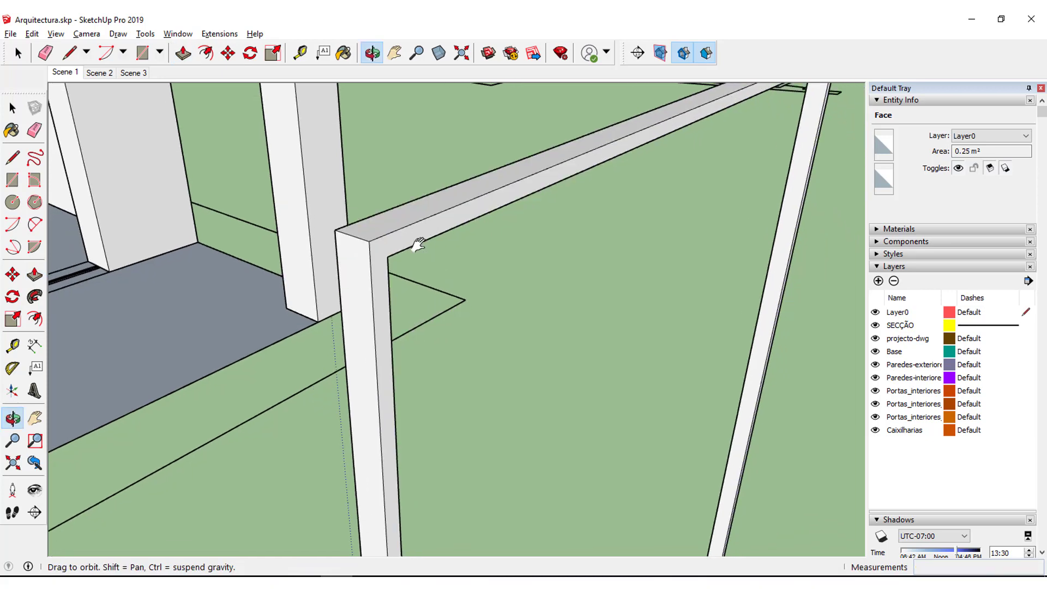
click(407, 243)
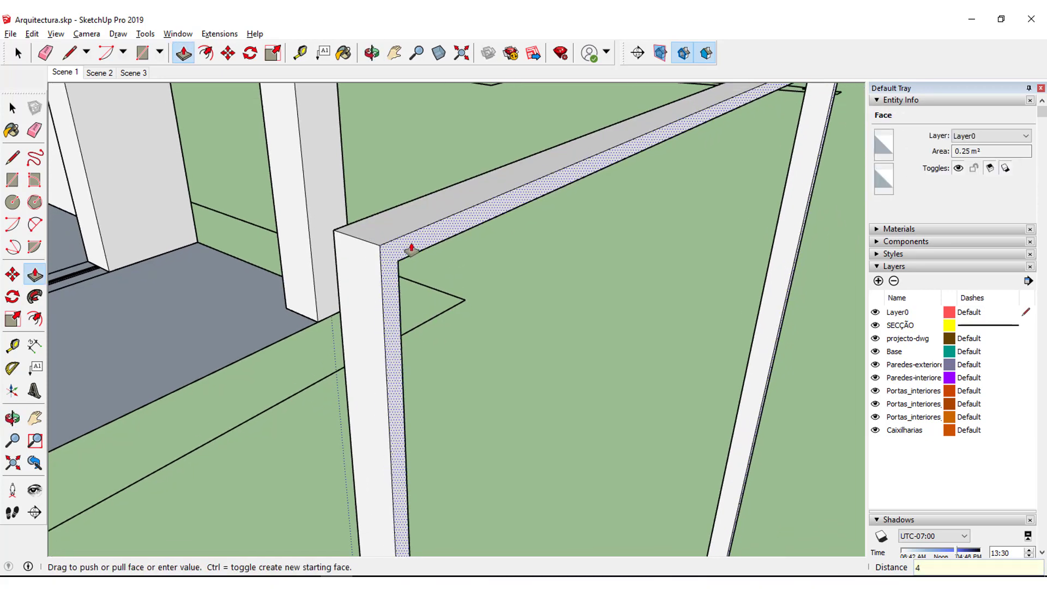
key(Return)
mouse_move(414, 311)
middle_down()
mouse_move(472, 199)
mouse_move(506, 293)
mouse_move(457, 343)
mouse_move(432, 388)
mouse_move(438, 401)
middle_up()
scroll(507, 306, down, 3)
scroll(507, 316, down, 3)
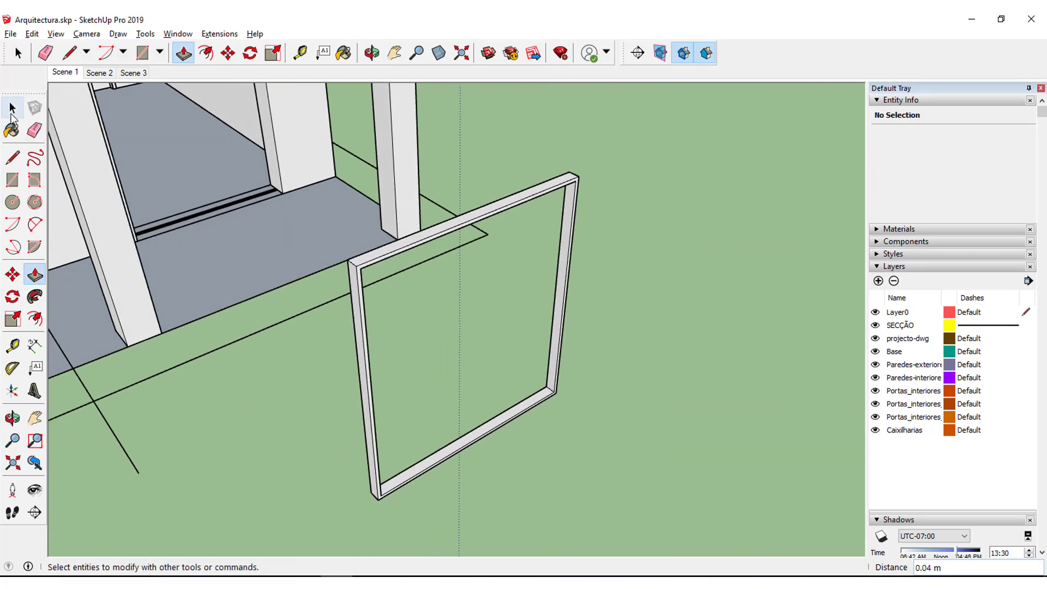
click(11, 113)
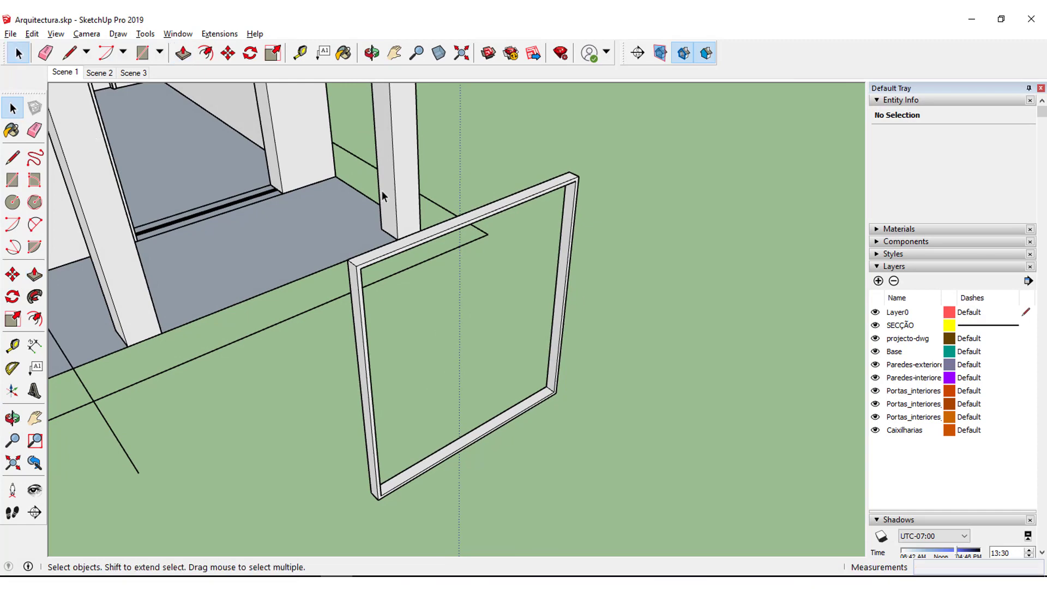
Triple-click the door frame and make it a single group via the context menu.
triple_click(542, 190)
right_click(542, 191)
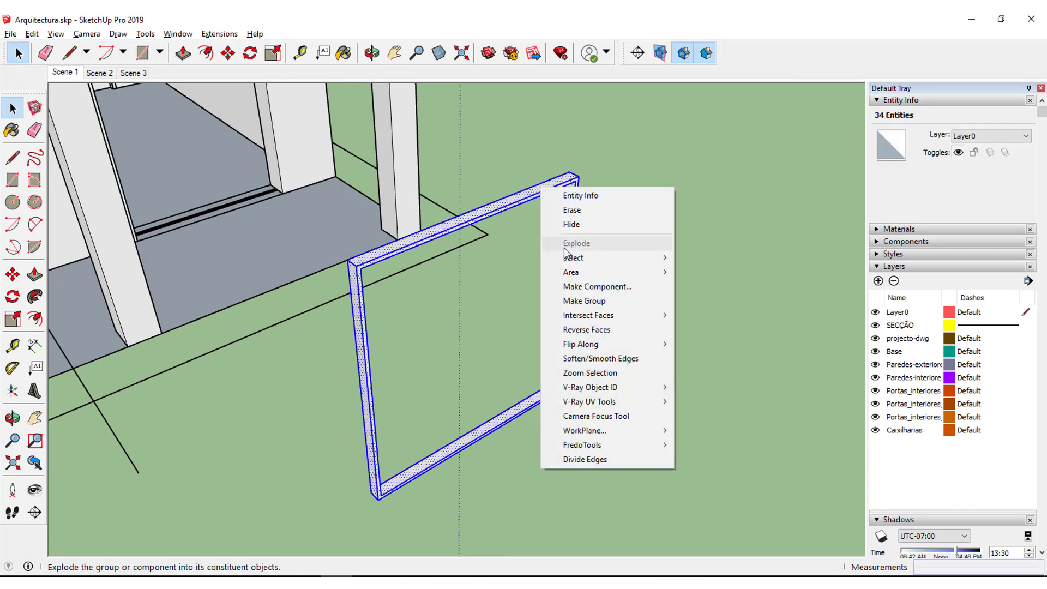
click(574, 300)
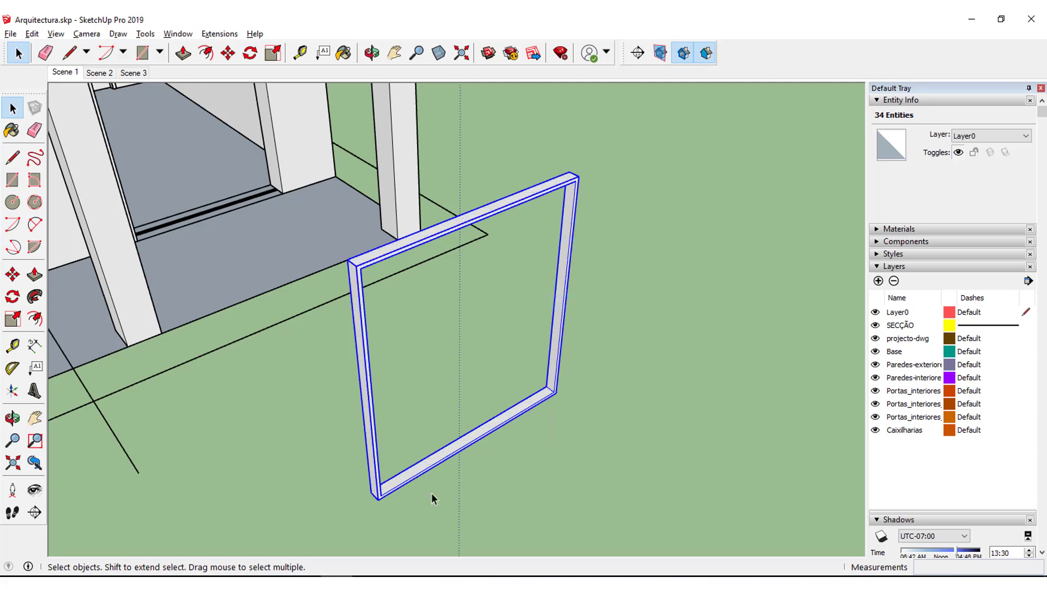
mouse_move(430, 493)
middle_down()
mouse_move(367, 469)
mouse_move(448, 446)
mouse_move(409, 445)
mouse_move(374, 468)
mouse_move(309, 435)
middle_up()
scroll(308, 434, up, 2)
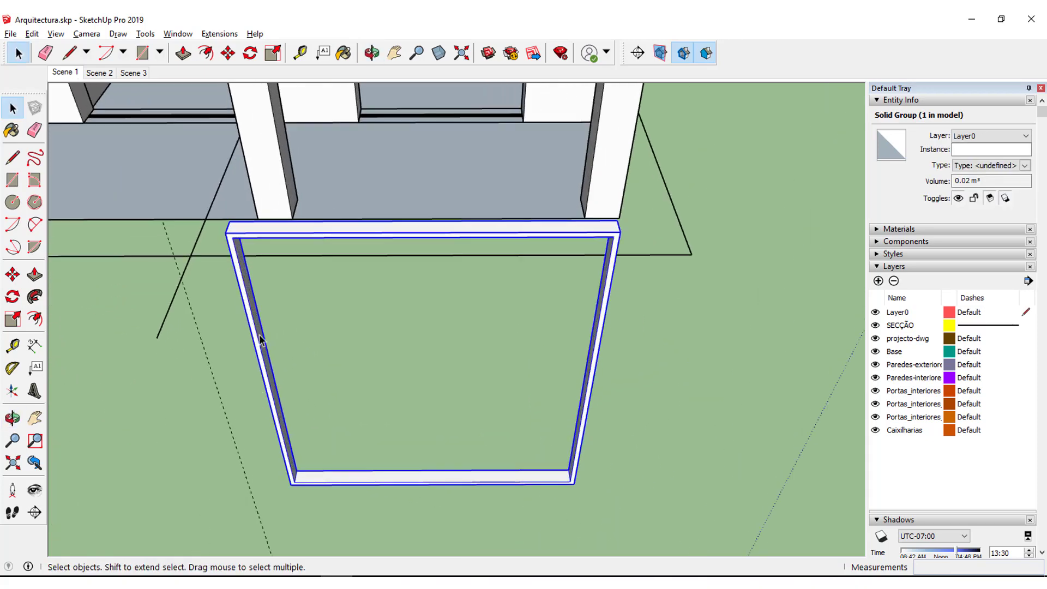
scroll(197, 321, up, 2)
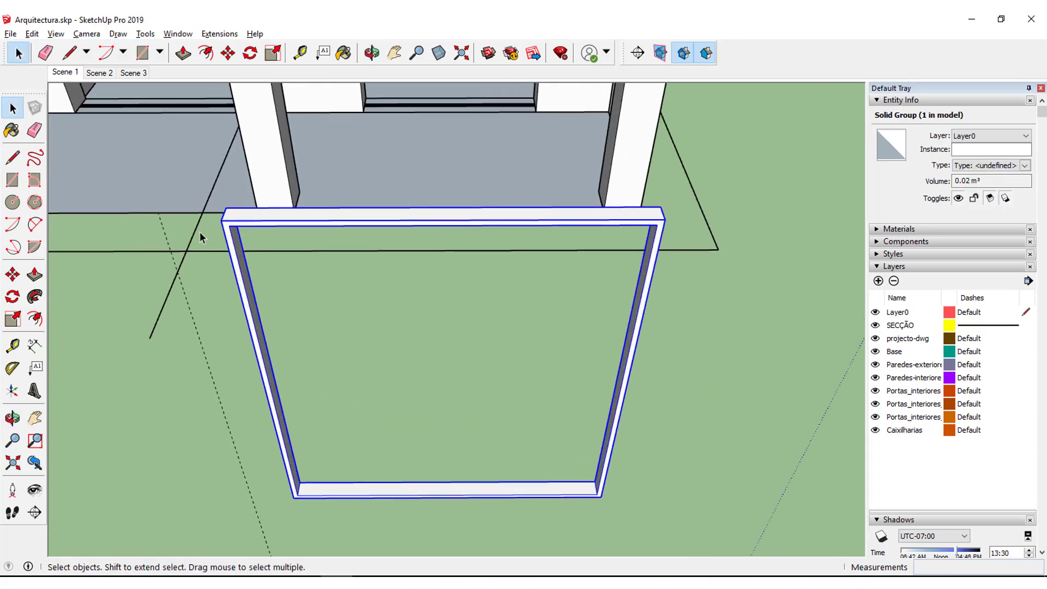
Draw a tall rectangular panel face from the frame's bottom corner to its top corner.
click(13, 182)
scroll(469, 464, up, 3)
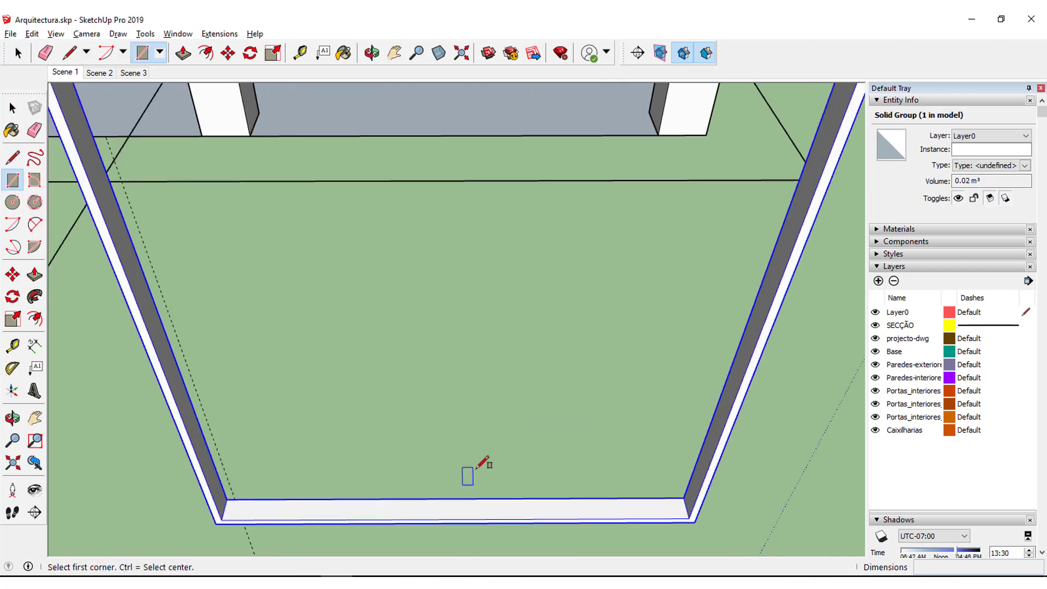
click(455, 498)
middle_drag(339, 410, 387, 432)
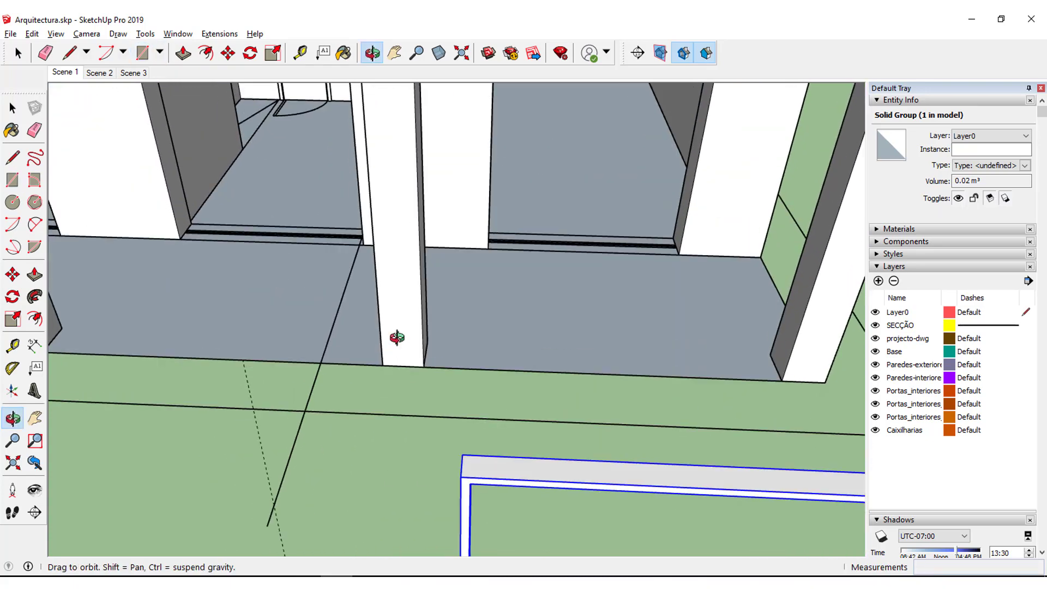
middle_drag(387, 431, 397, 339)
mouse_move(495, 421)
middle_down()
mouse_move(453, 376)
mouse_move(390, 275)
mouse_move(475, 393)
mouse_move(465, 390)
middle_up()
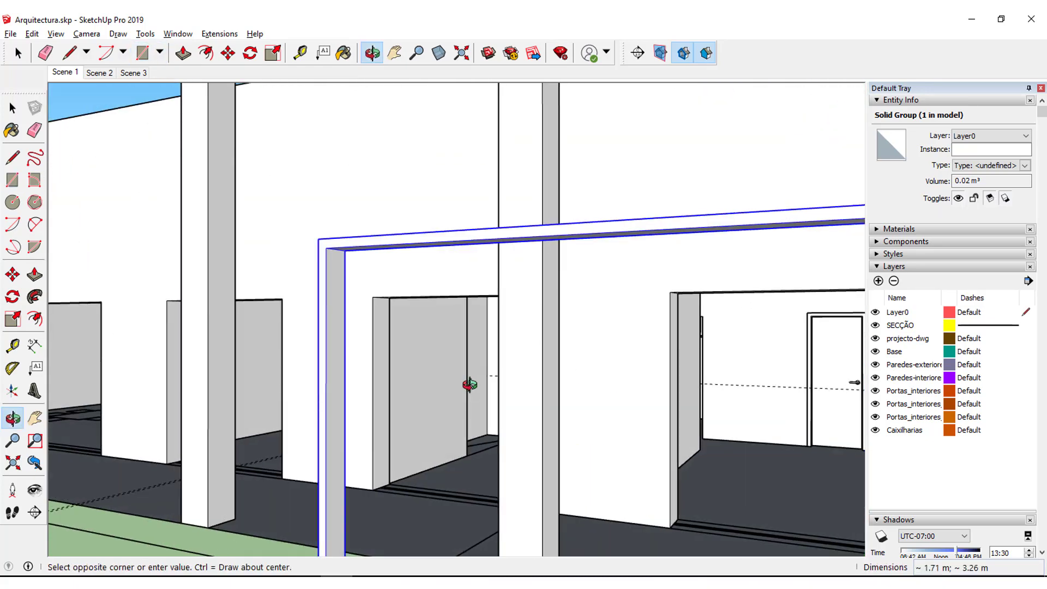
click(345, 250)
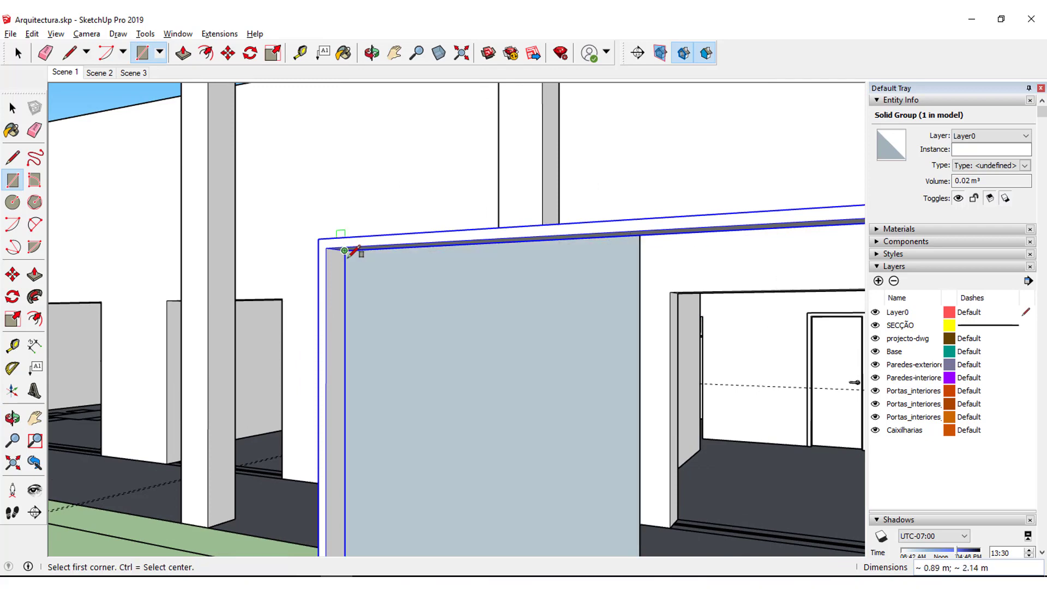
mouse_move(345, 249)
middle_down()
mouse_move(518, 458)
mouse_move(508, 438)
mouse_move(561, 440)
mouse_move(678, 486)
mouse_move(162, 331)
middle_up()
Offset the panel face's edges 5 cm inward.
click(33, 316)
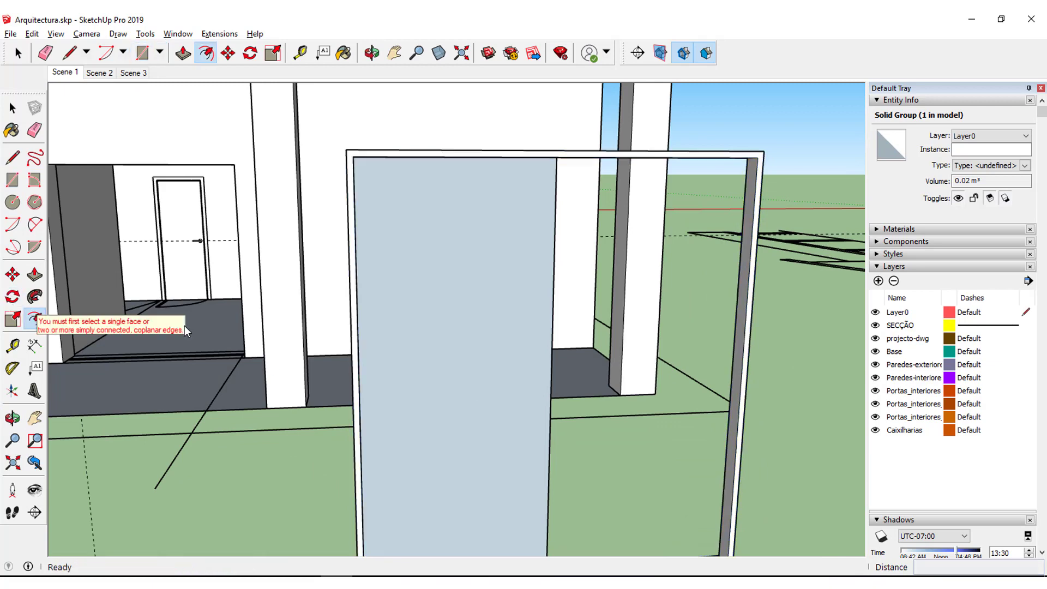
click(357, 332)
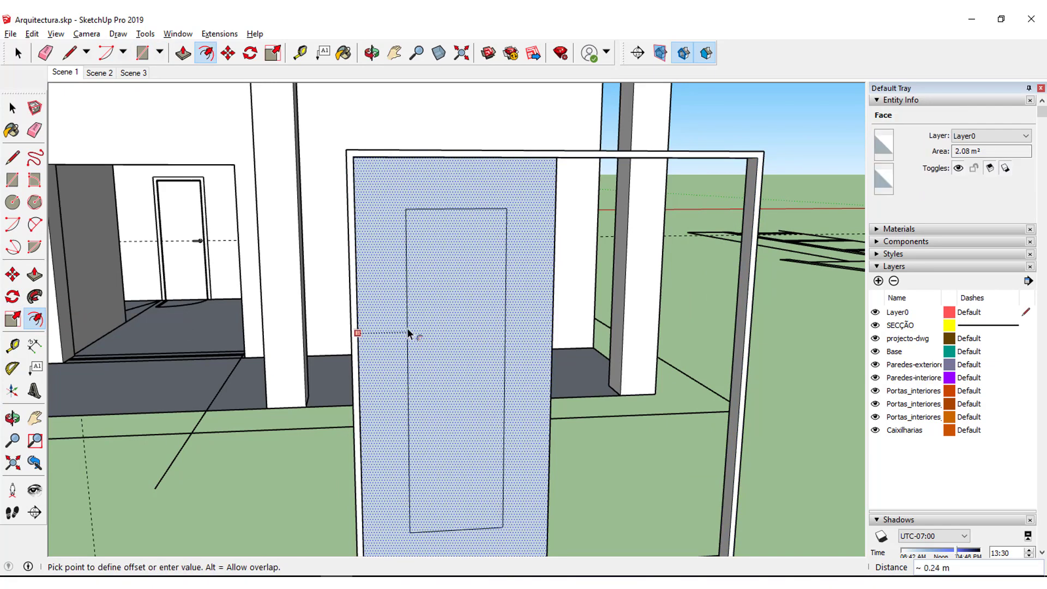
text(m)
key(Return)
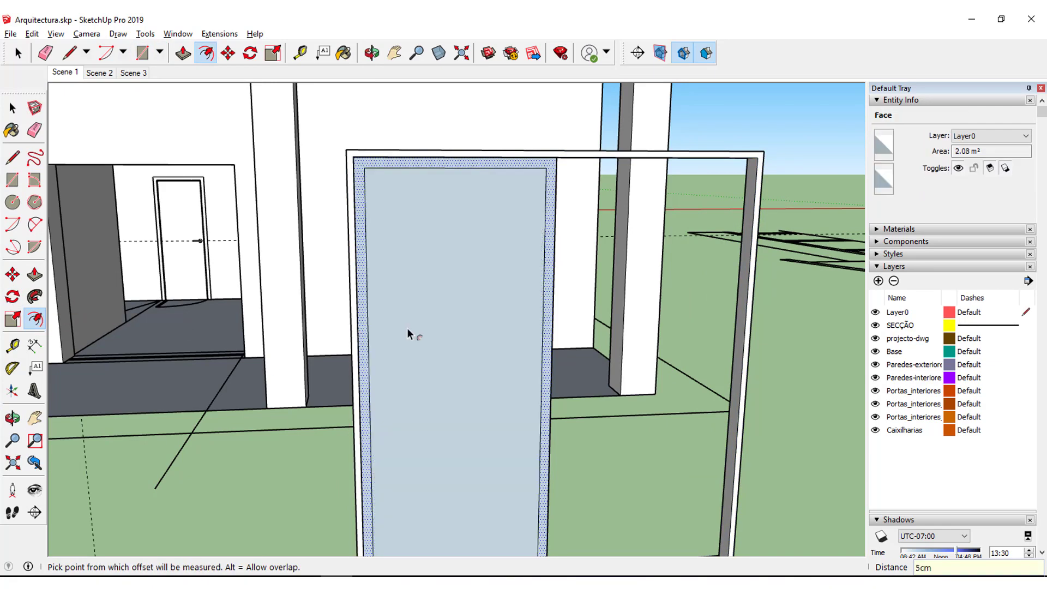
middle_drag(461, 312, 194, 227)
Delete the panel's inner face to leave an open sash border.
click(13, 108)
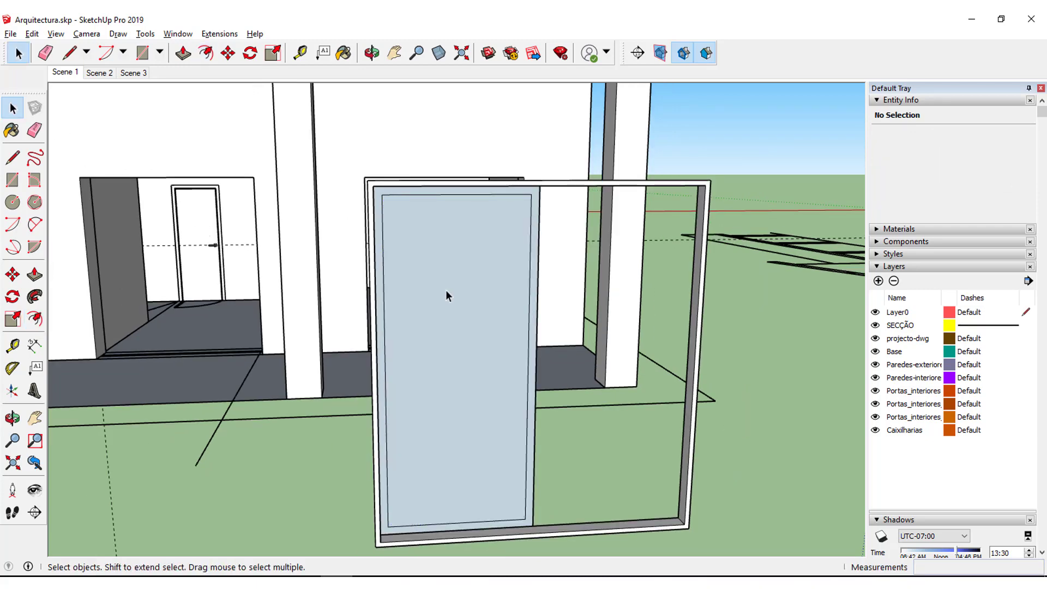
click(454, 293)
key(Delete)
scroll(424, 233, up, 3)
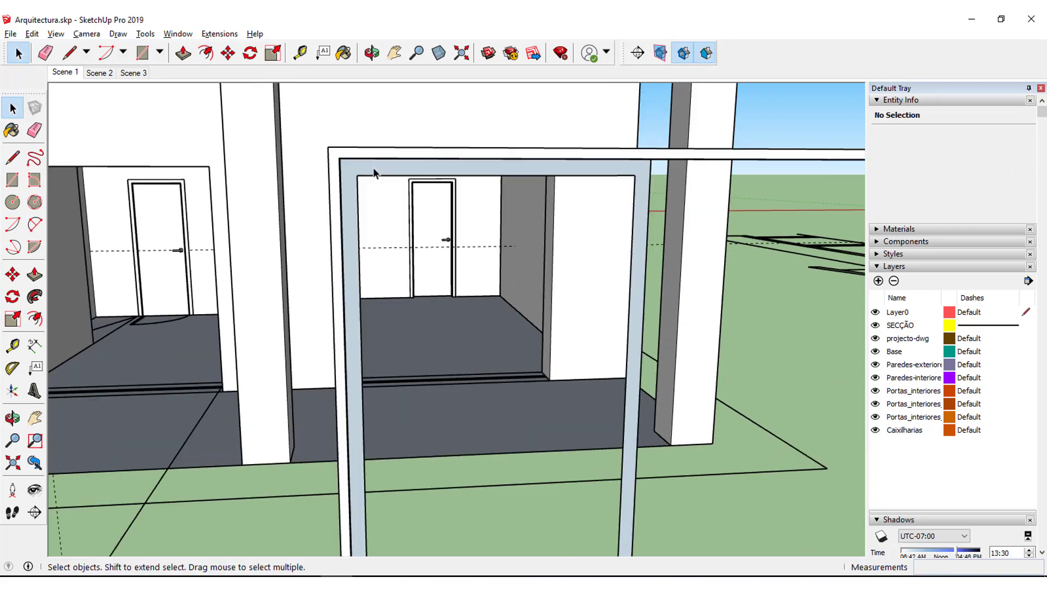
middle_drag(373, 168, 251, 169)
scroll(355, 136, up, 3)
scroll(355, 136, up, 2)
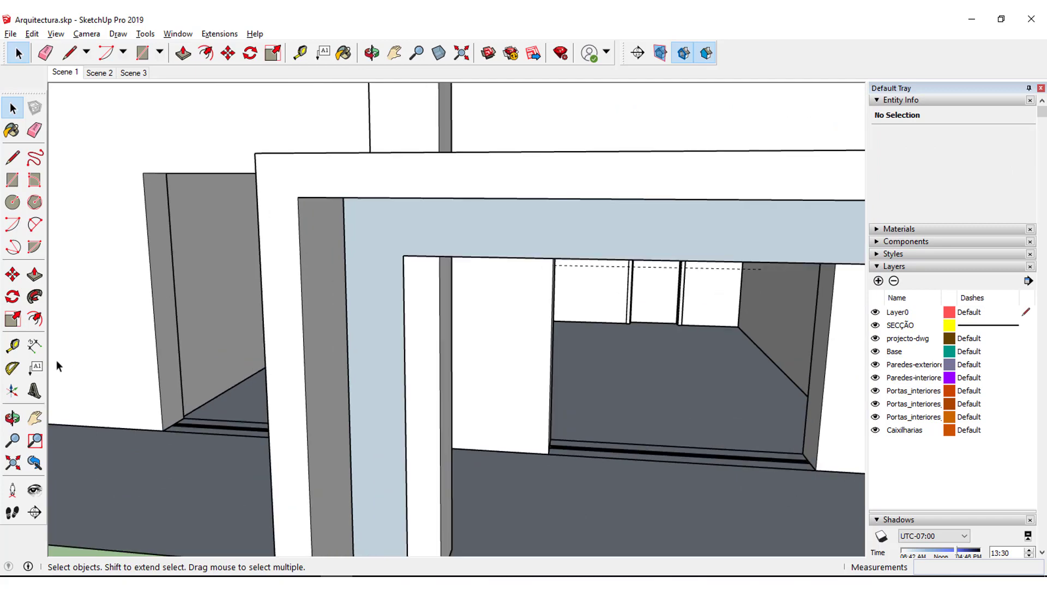
Push/Pull the sash border 5 cm deep.
click(34, 276)
click(349, 240)
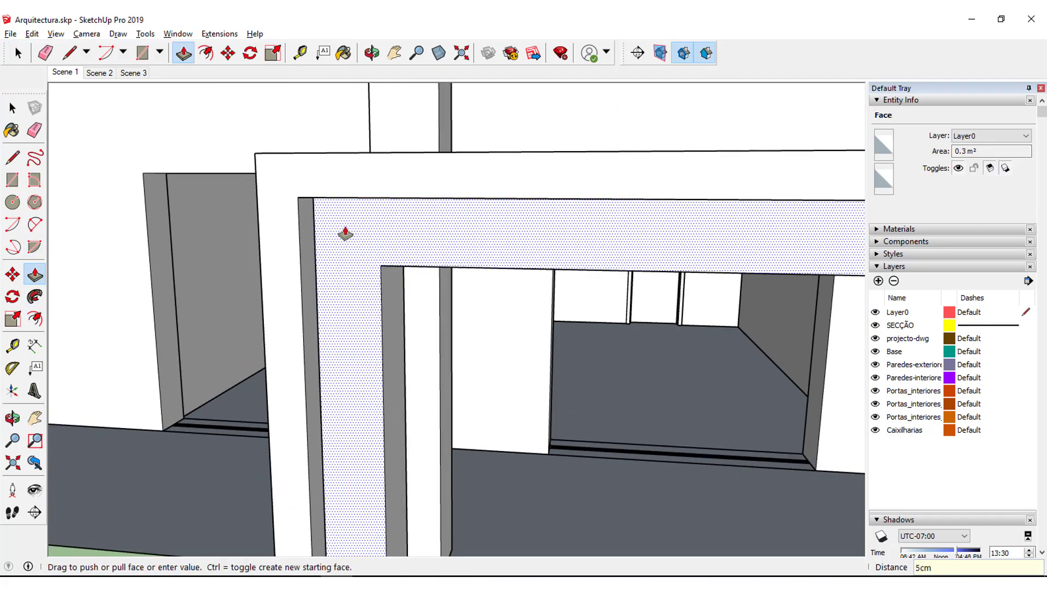
key(Return)
middle_drag(322, 264, 339, 242)
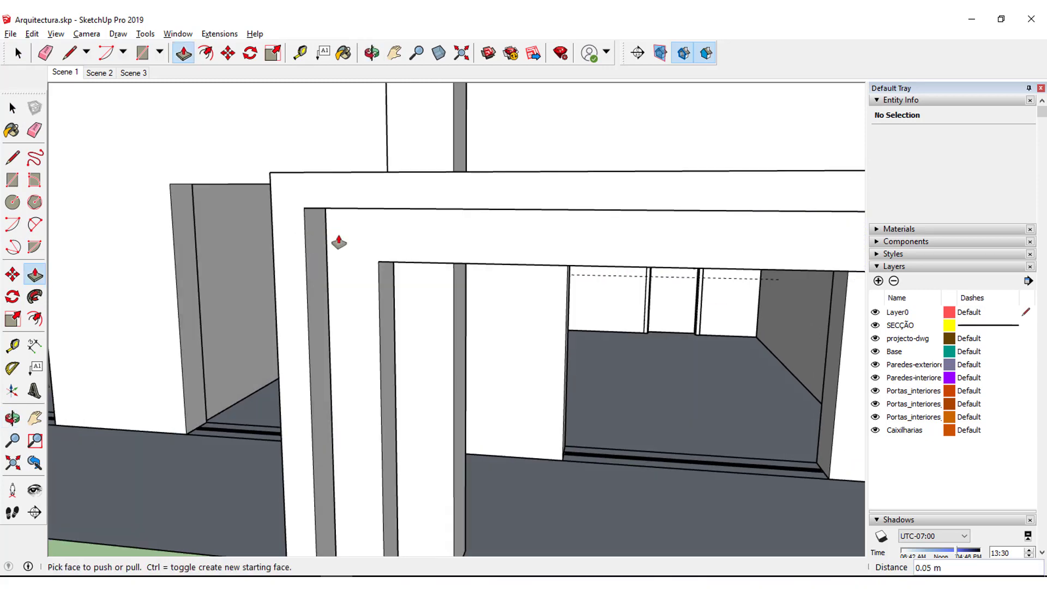
scroll(326, 268, down, 3)
scroll(643, 391, down, 2)
Push the sash's thin bottom strip in 2.5 cm.
mouse_move(643, 390)
shift+middle_down()
mouse_move(704, 323)
mouse_move(692, 280)
shift+middle_up()
scroll(597, 206, up, 3)
scroll(440, 200, up, 2)
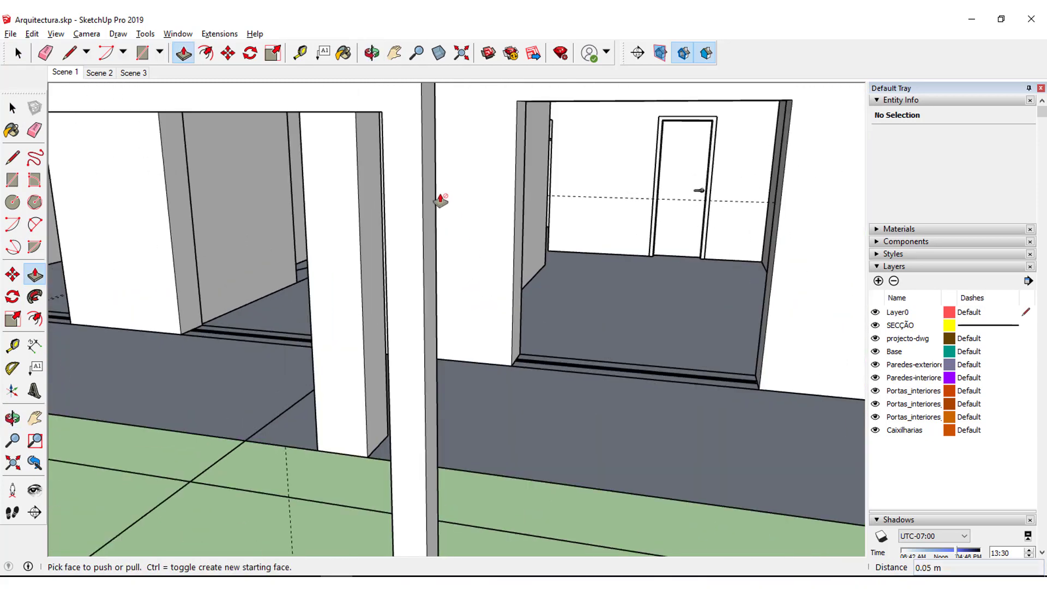
scroll(441, 201, down, 3)
mouse_move(437, 234)
middle_down()
mouse_move(489, 311)
mouse_move(479, 525)
middle_up()
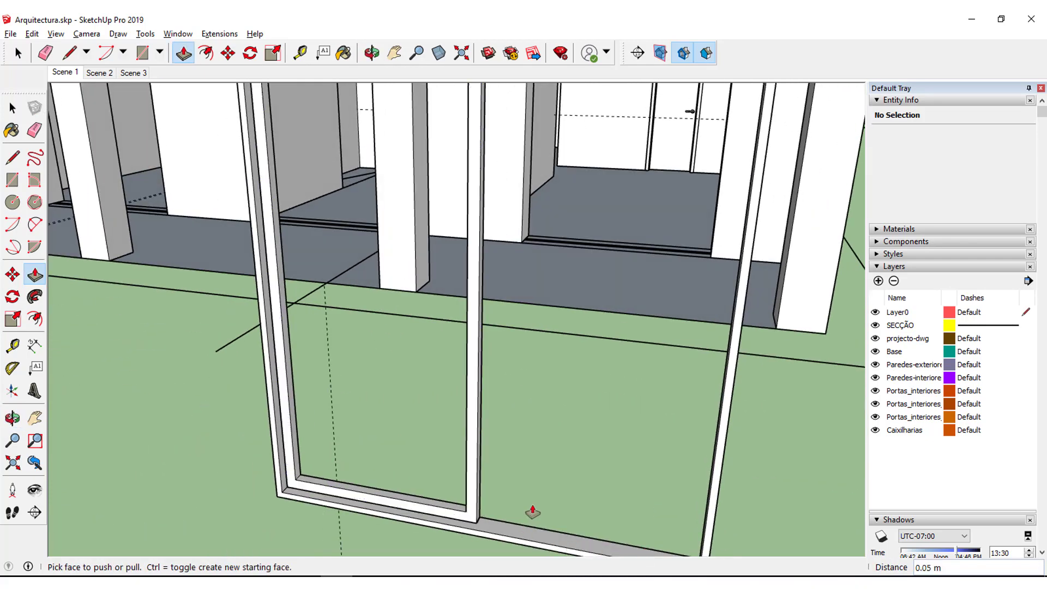
scroll(445, 498, up, 1)
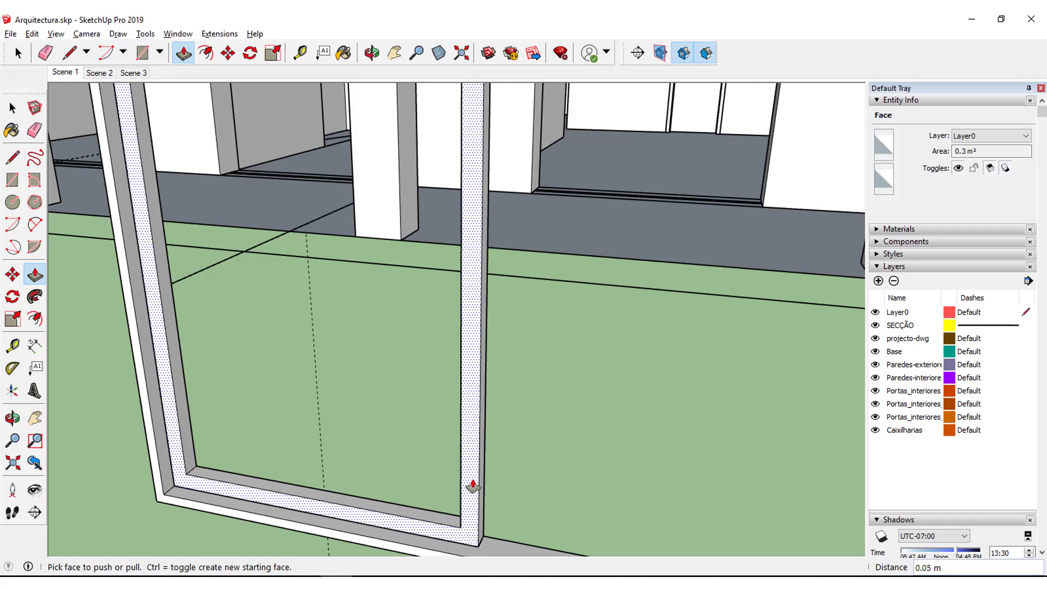
scroll(473, 493, up, 2)
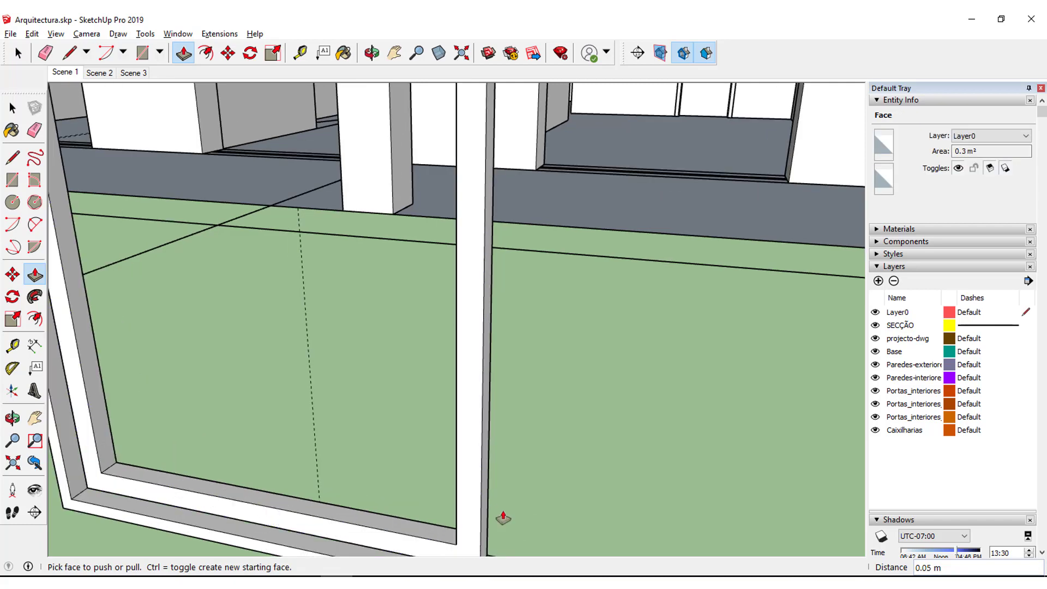
mouse_move(503, 516)
middle_down()
mouse_move(498, 416)
mouse_move(456, 451)
middle_up()
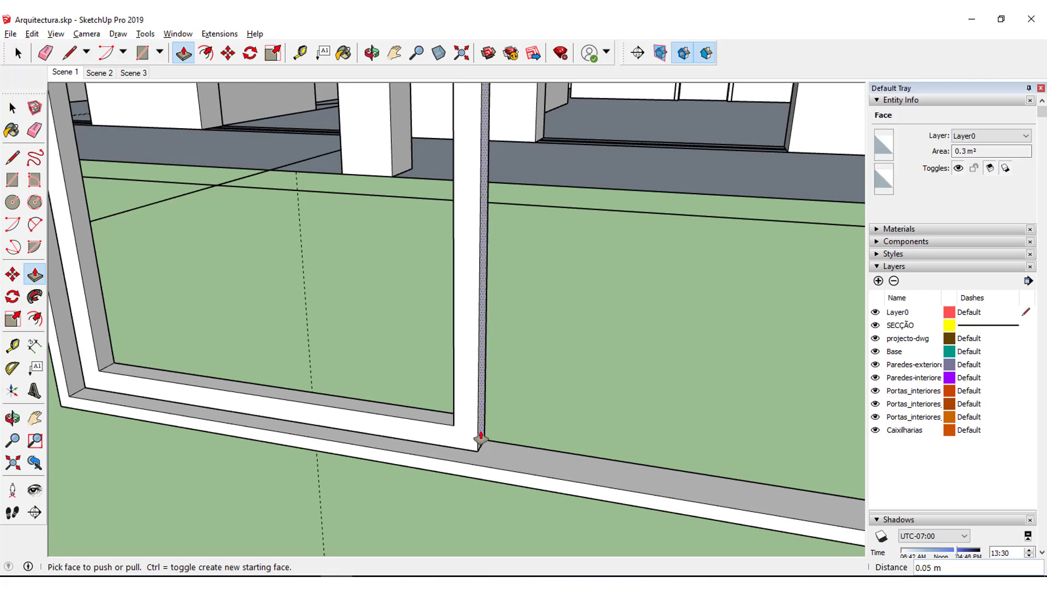
drag(481, 438, 498, 449)
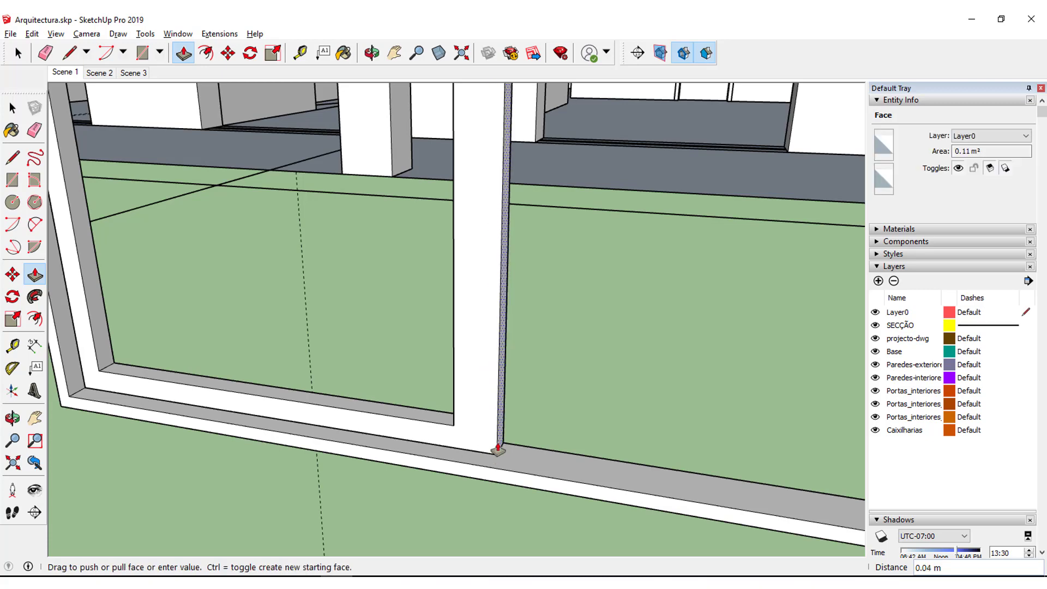
key(Return)
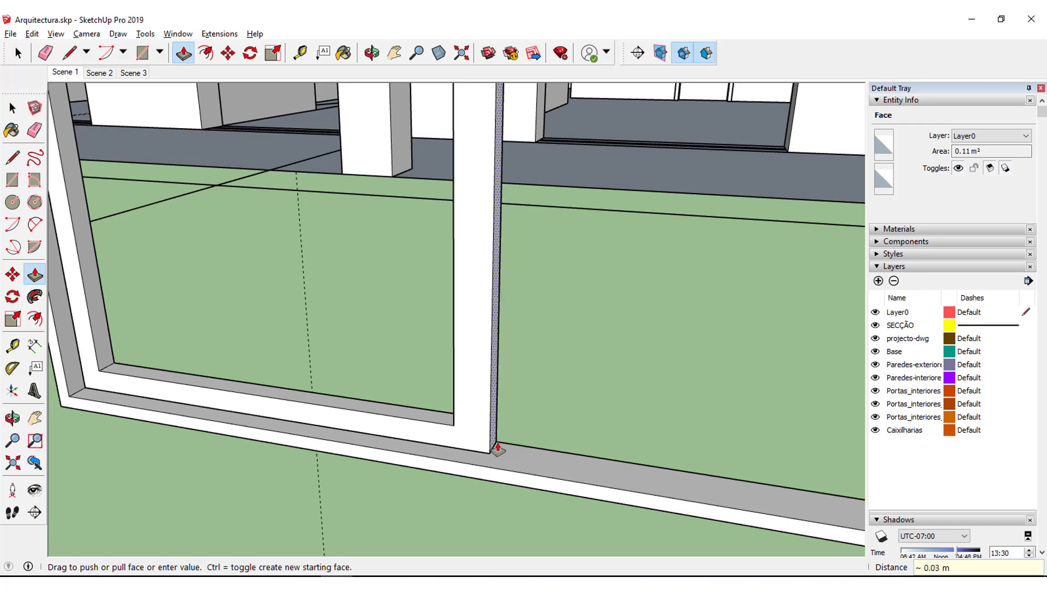
Push the thin vertical strip in 2.5 cm as well.
mouse_move(502, 402)
middle_down()
mouse_move(511, 414)
mouse_move(713, 426)
mouse_move(527, 400)
middle_up()
drag(521, 400, 567, 387)
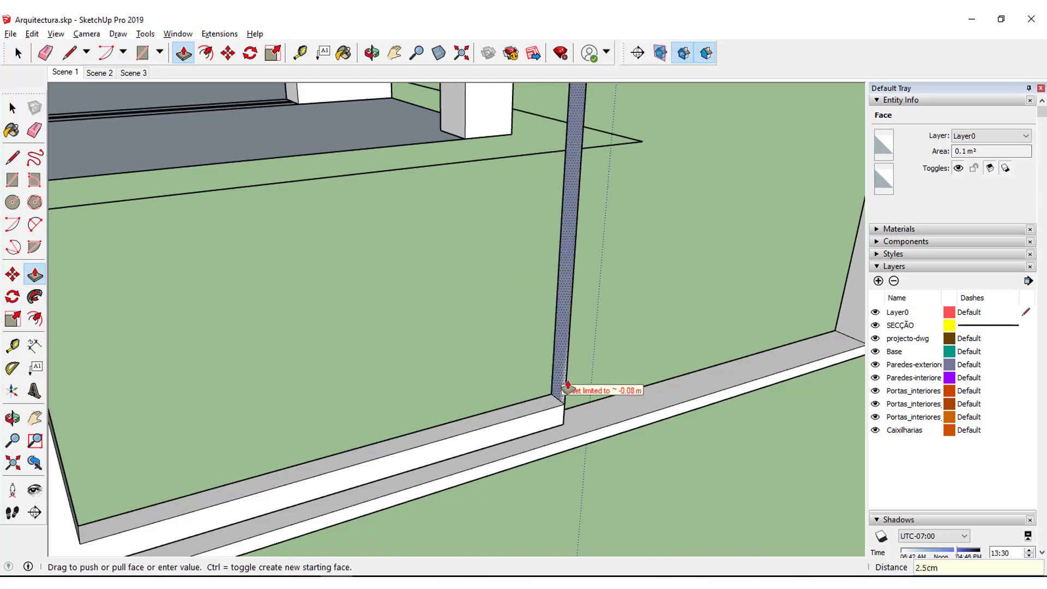
key(Return)
mouse_move(567, 388)
middle_down()
mouse_move(556, 409)
mouse_move(556, 369)
mouse_move(543, 369)
middle_up()
key(space)
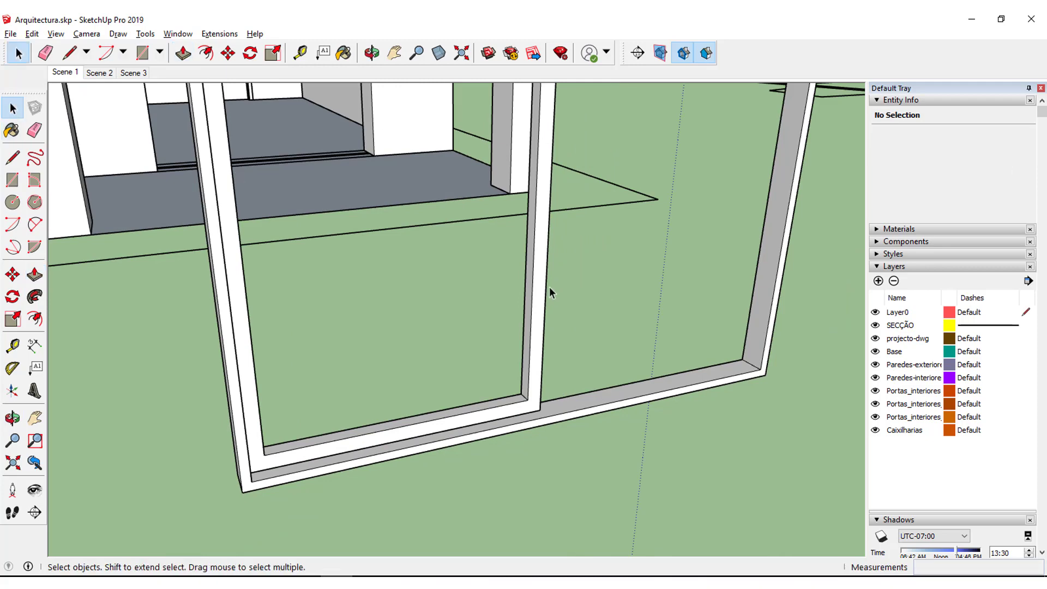
Make the inner sash frame a group.
double_click(538, 298)
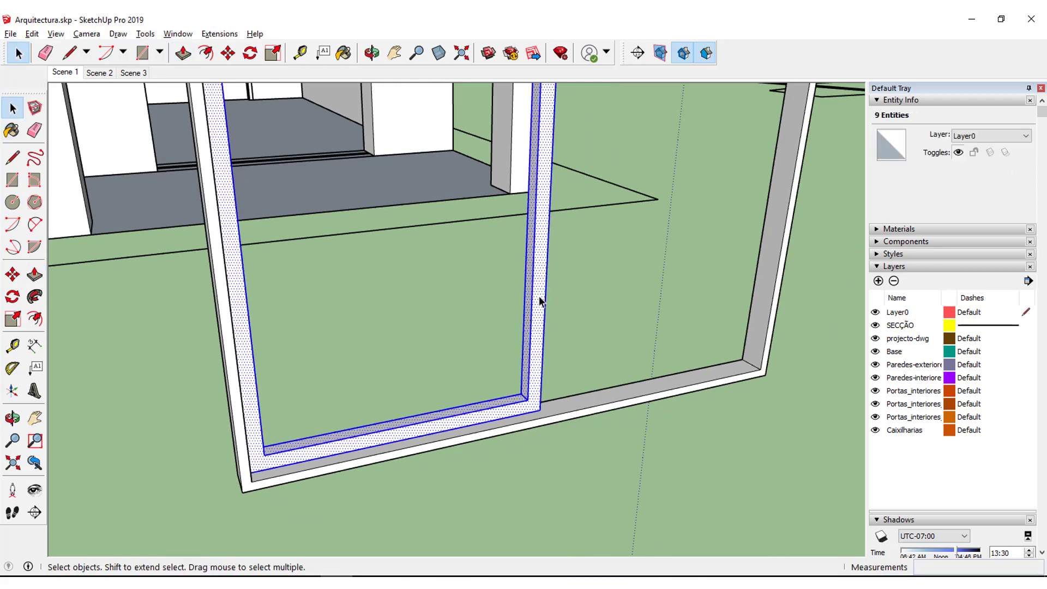
right_click(538, 299)
click(594, 127)
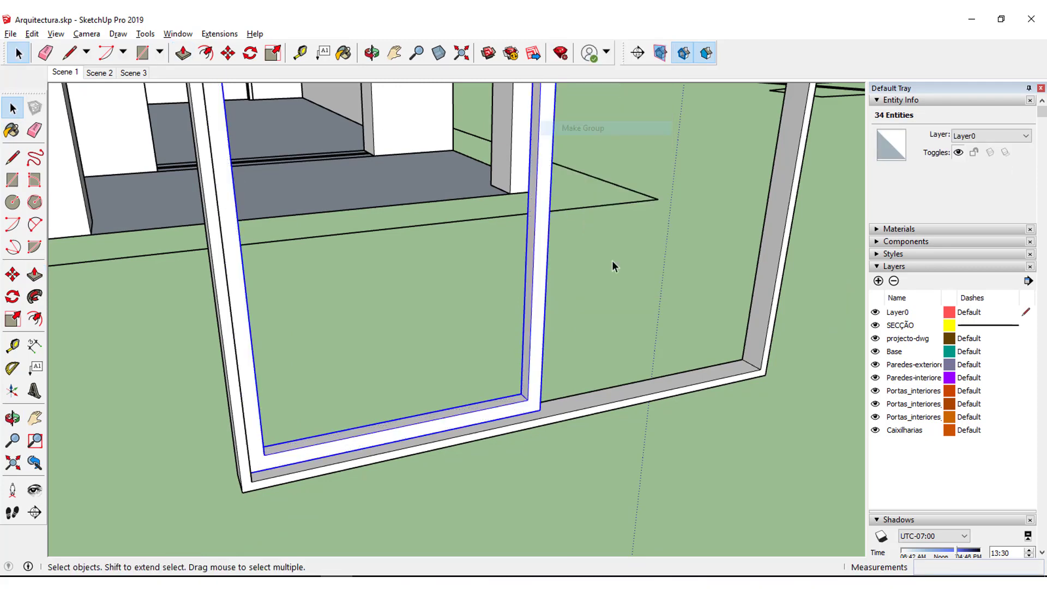
Copy the grouped sash frame into the right half of the opening.
click(22, 271)
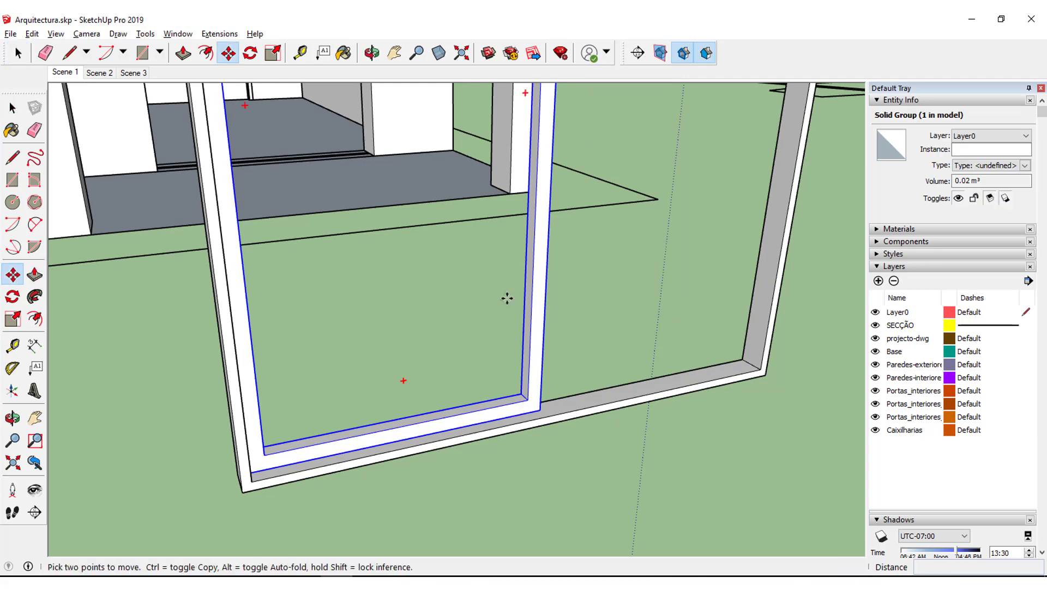
click(540, 408)
key(ctrl)
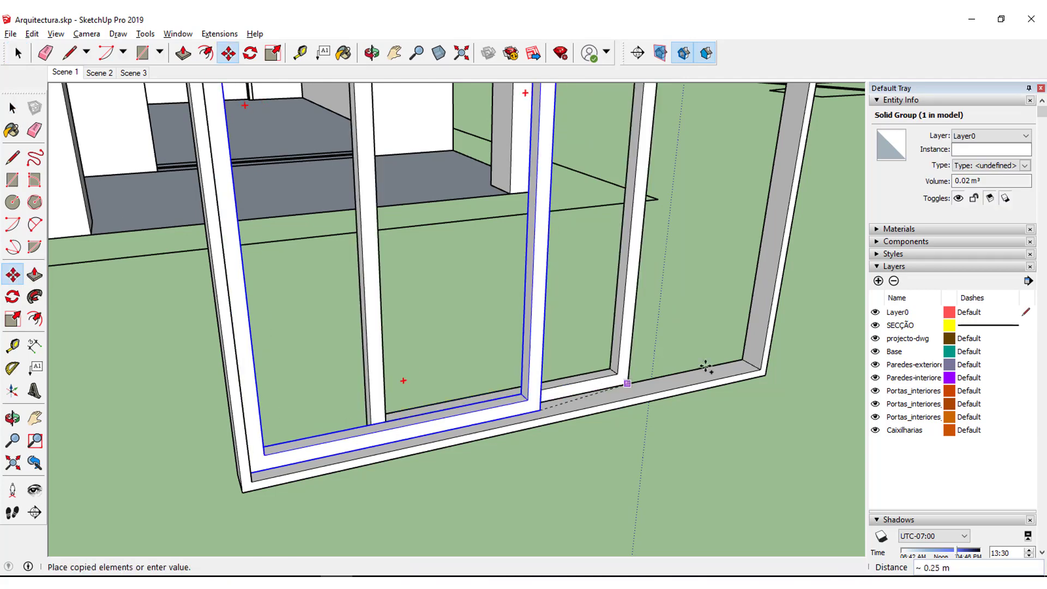
click(762, 369)
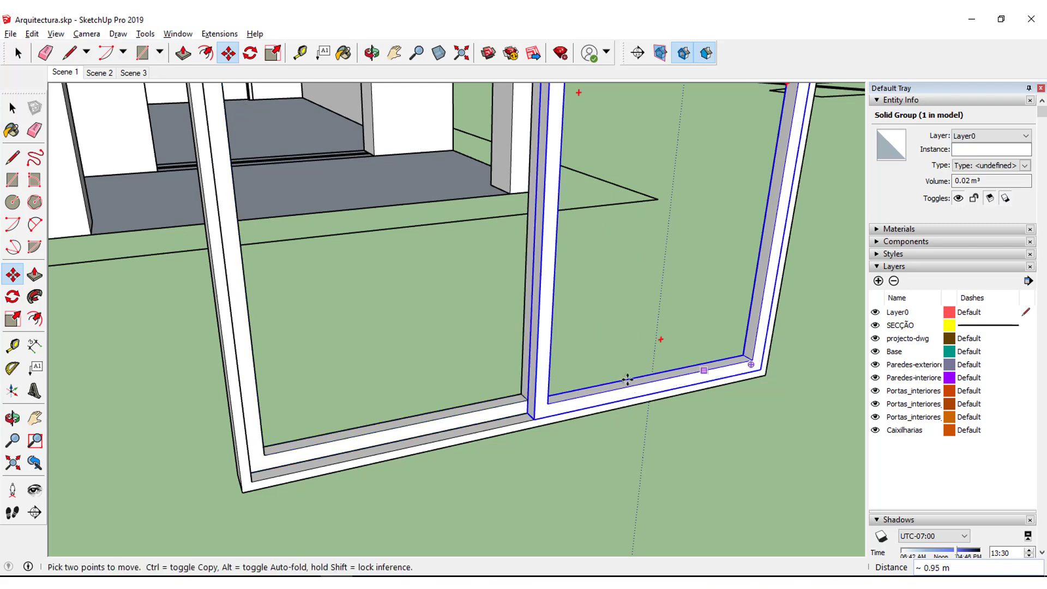
scroll(626, 379, up, 3)
middle_drag(566, 381, 458, 393)
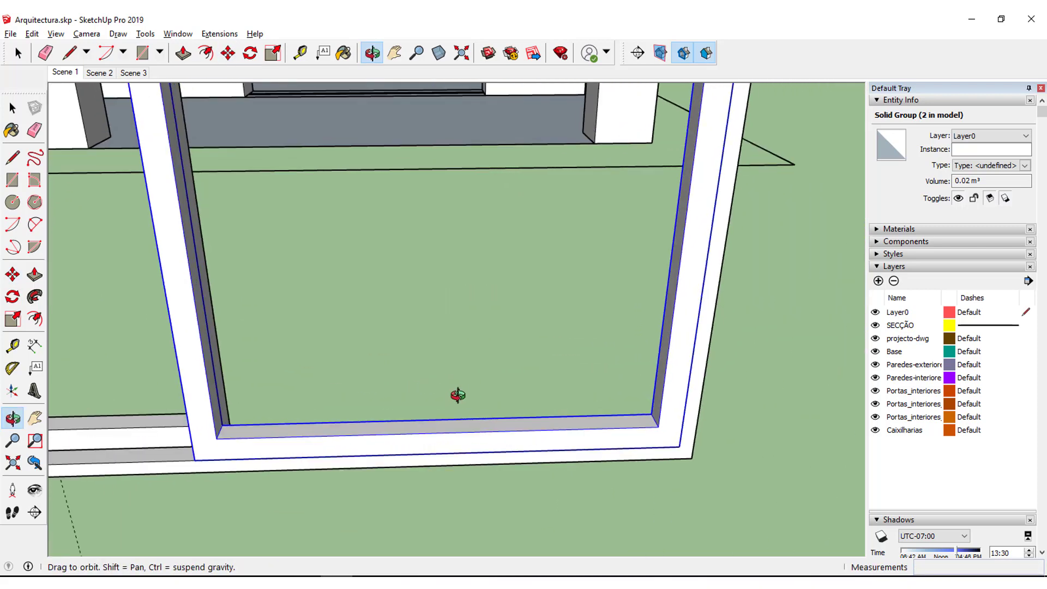
mouse_move(358, 391)
middle_down()
mouse_move(486, 385)
mouse_move(777, 430)
middle_up()
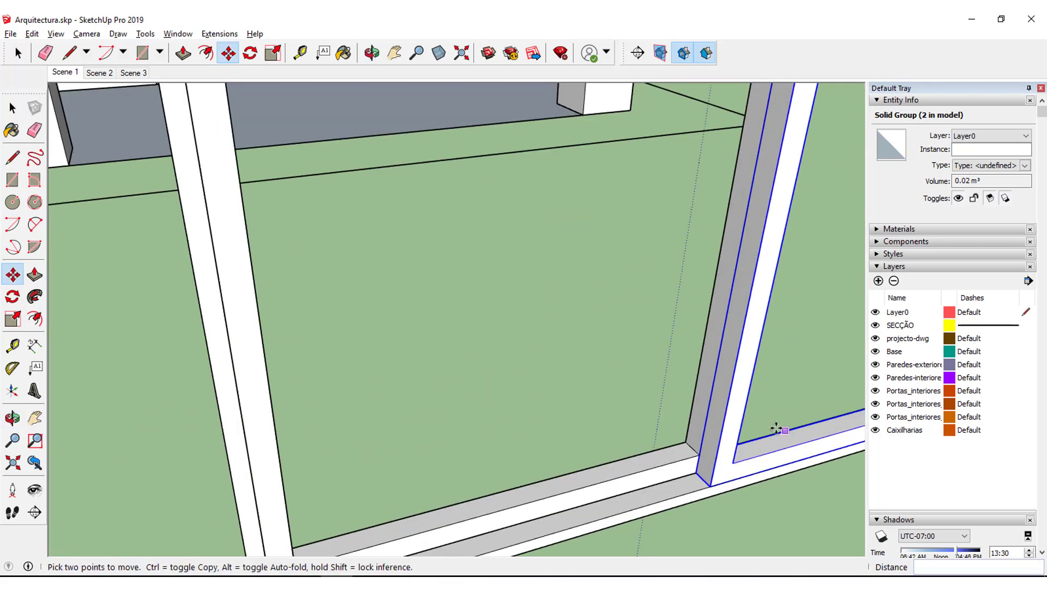
click(6, 180)
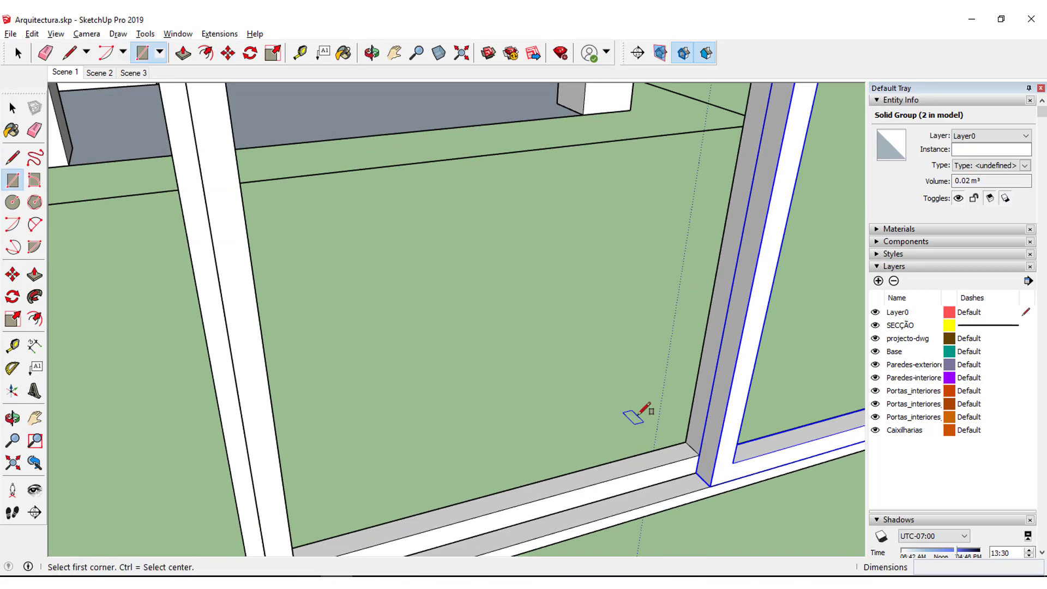
Draw a rectangular glass pane face filling the left sash leaf.
scroll(699, 443, down, 3)
click(696, 437)
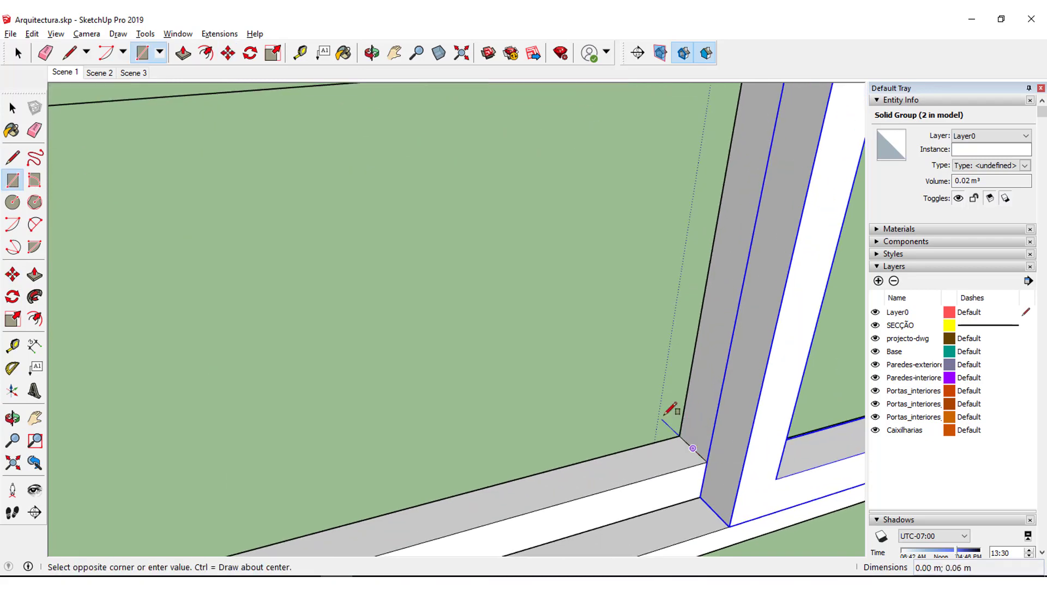
scroll(604, 450, down, 2)
mouse_move(604, 451)
middle_down()
mouse_move(426, 432)
mouse_move(492, 555)
mouse_move(467, 187)
mouse_move(530, 417)
middle_up()
scroll(529, 417, down, 5)
scroll(600, 491, up, 3)
scroll(567, 493, up, 2)
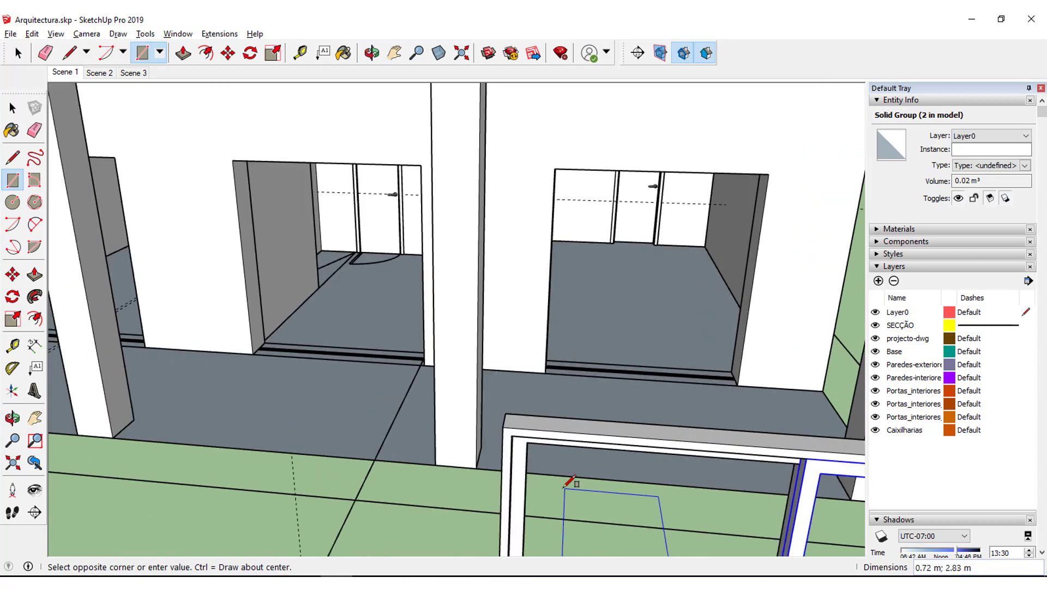
middle_drag(567, 493, 491, 376)
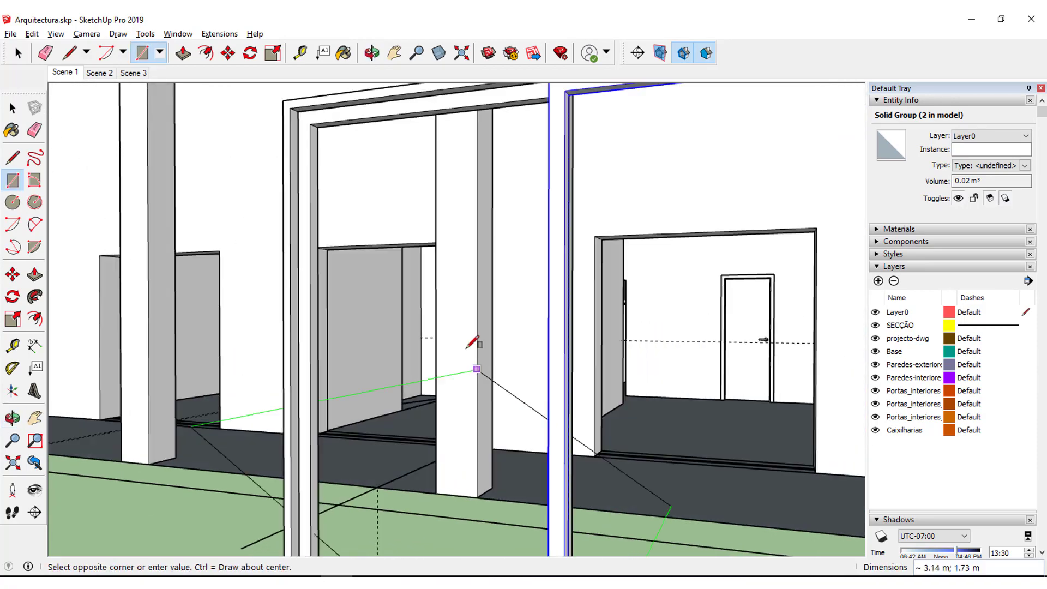
scroll(307, 101, up, 2)
scroll(307, 100, up, 2)
scroll(312, 131, up, 2)
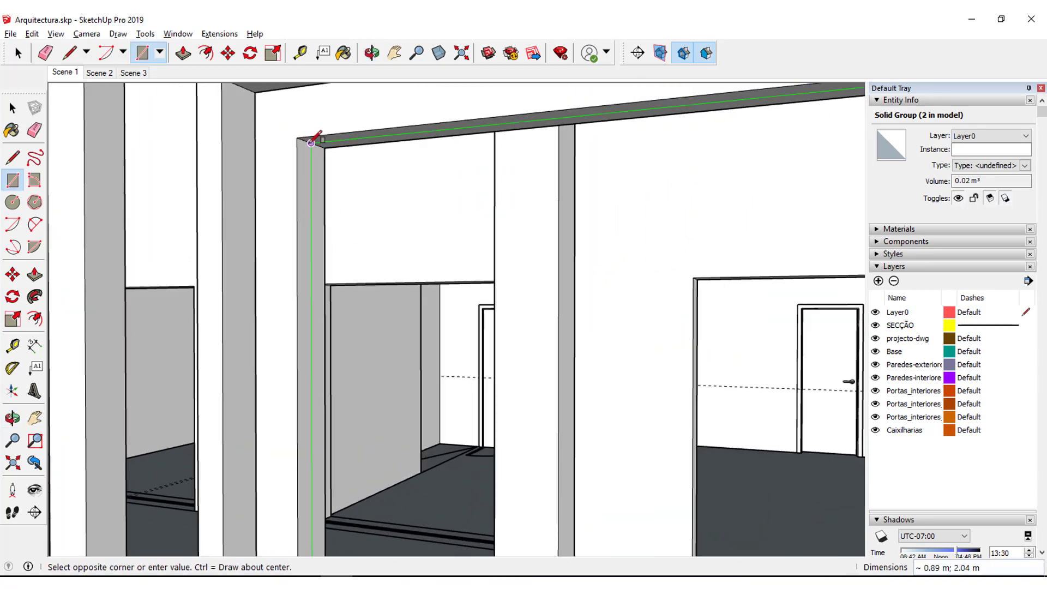
click(316, 136)
scroll(327, 196, down, 4)
mouse_move(338, 233)
middle_down()
mouse_move(388, 292)
mouse_move(633, 327)
middle_up()
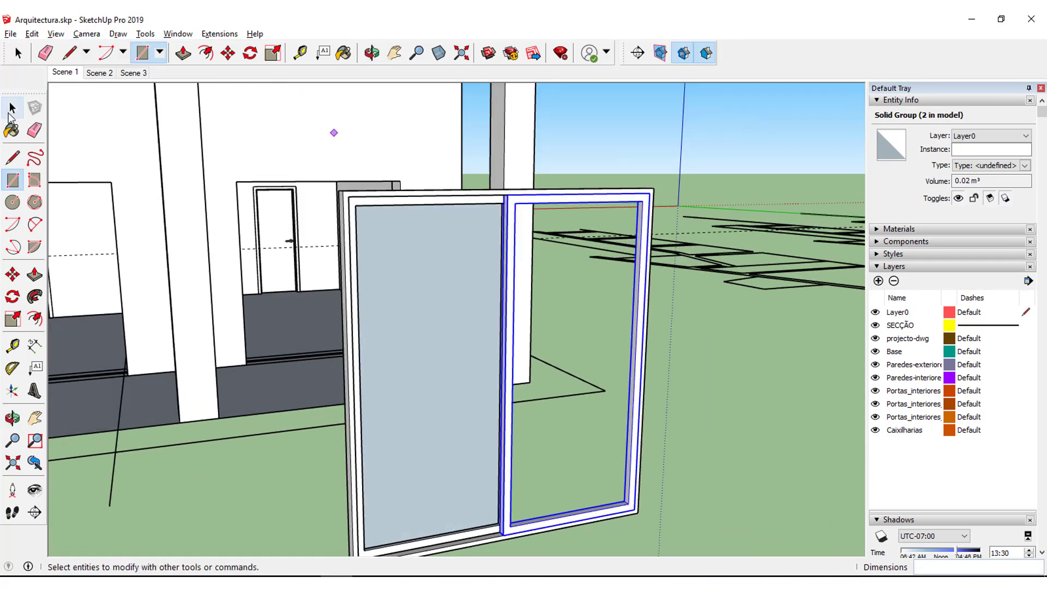
Make the left glass face a group.
click(10, 112)
double_click(424, 296)
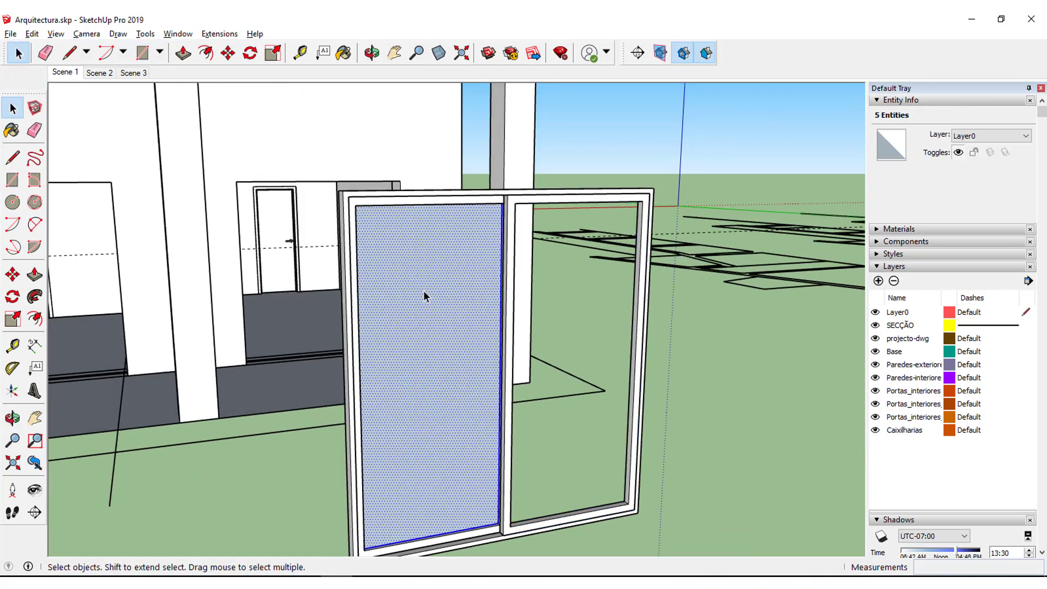
right_click(424, 294)
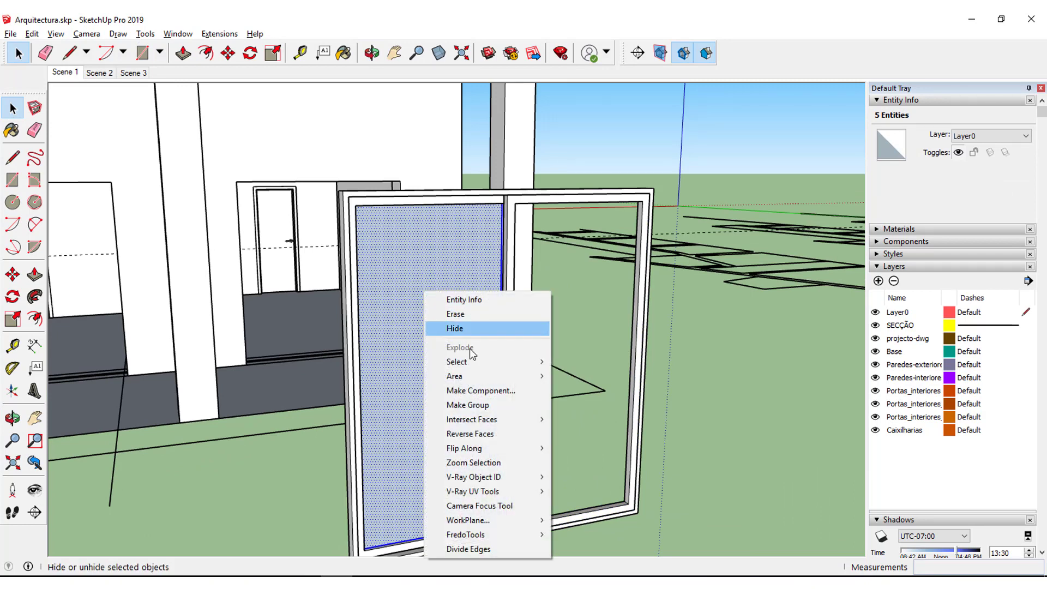
click(471, 404)
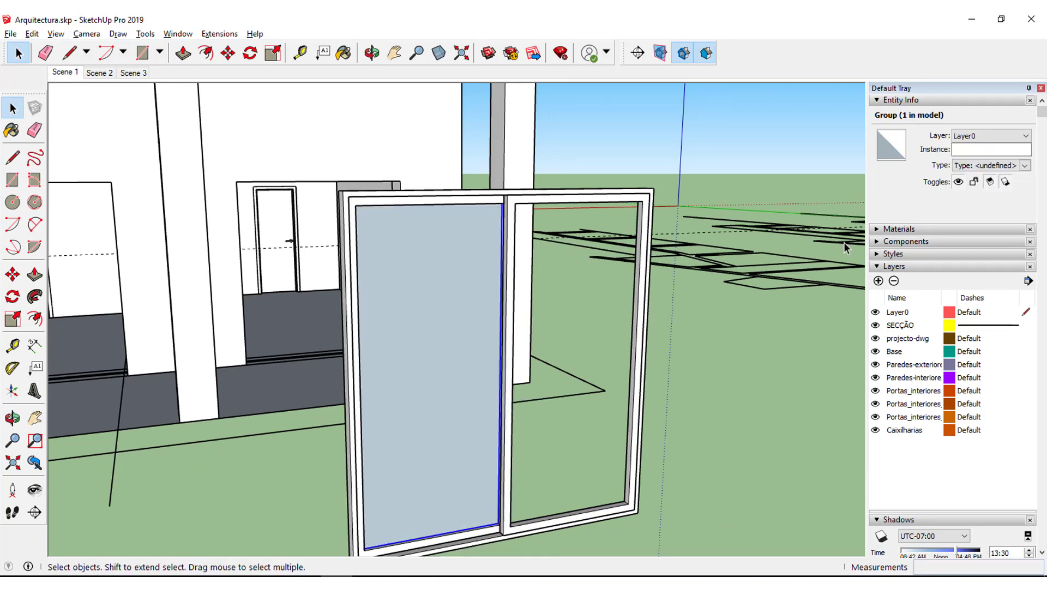
scroll(514, 534, up, 2)
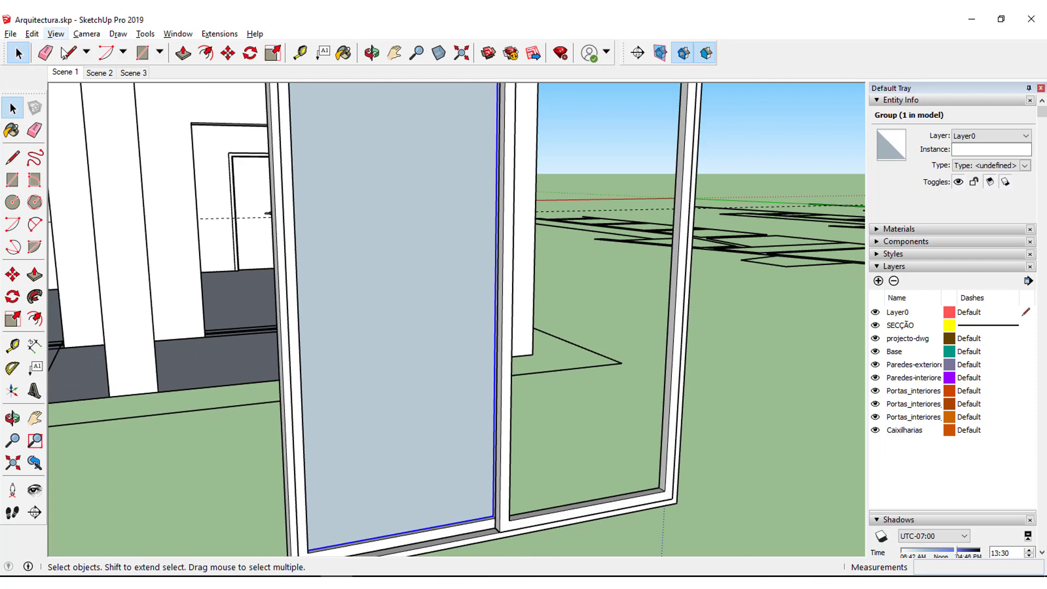
Draw the right glass pane rectangle from the bottom corner to the mullion top.
click(12, 181)
scroll(678, 487, up, 2)
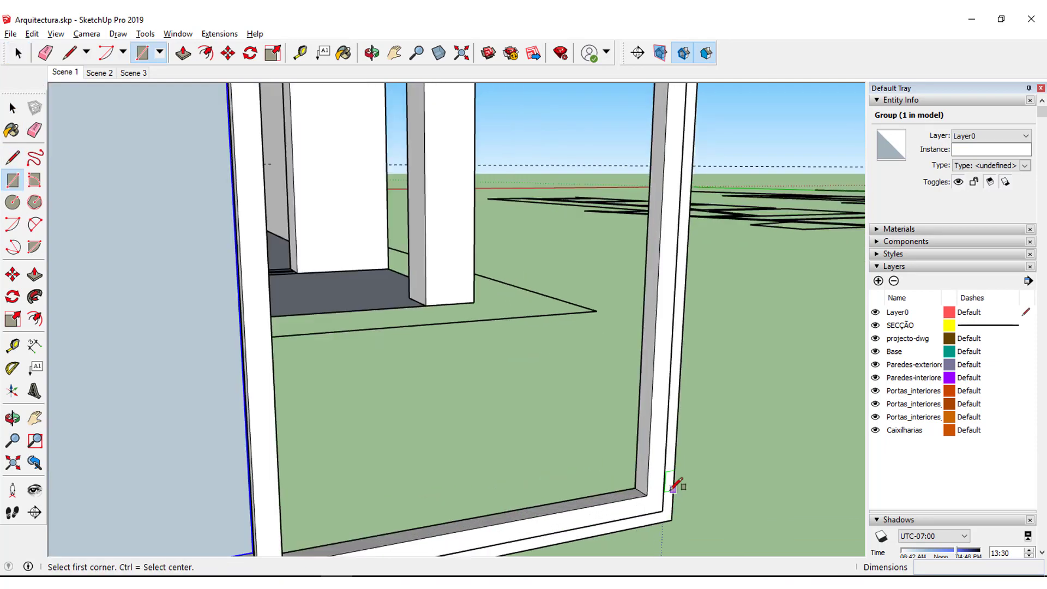
scroll(641, 493, up, 2)
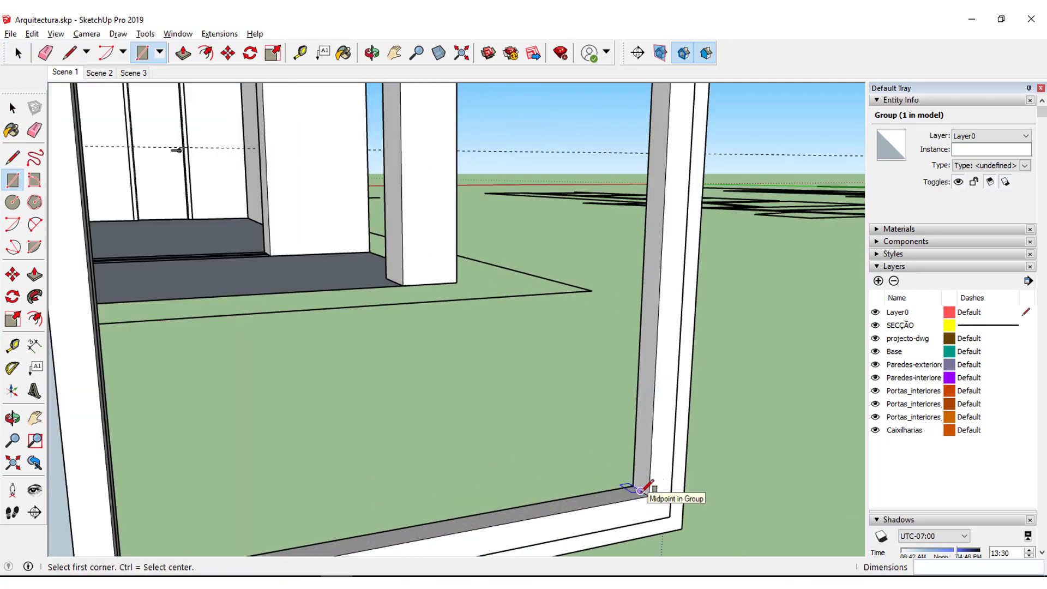
click(641, 488)
scroll(613, 461, down, 2)
scroll(597, 440, down, 2)
click(276, 108)
mouse_move(520, 159)
middle_down()
mouse_move(343, 172)
mouse_move(460, 105)
middle_up()
scroll(414, 134, up, 2)
scroll(405, 122, up, 2)
mouse_move(405, 122)
middle_down()
mouse_move(413, 165)
mouse_move(420, 102)
middle_up()
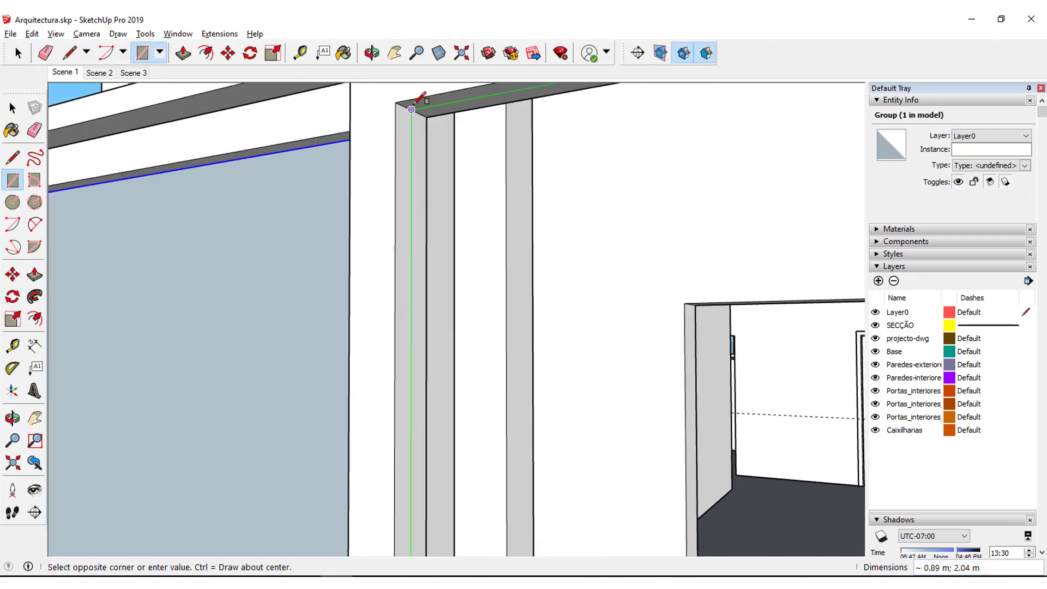
click(408, 108)
scroll(406, 193, down, 4)
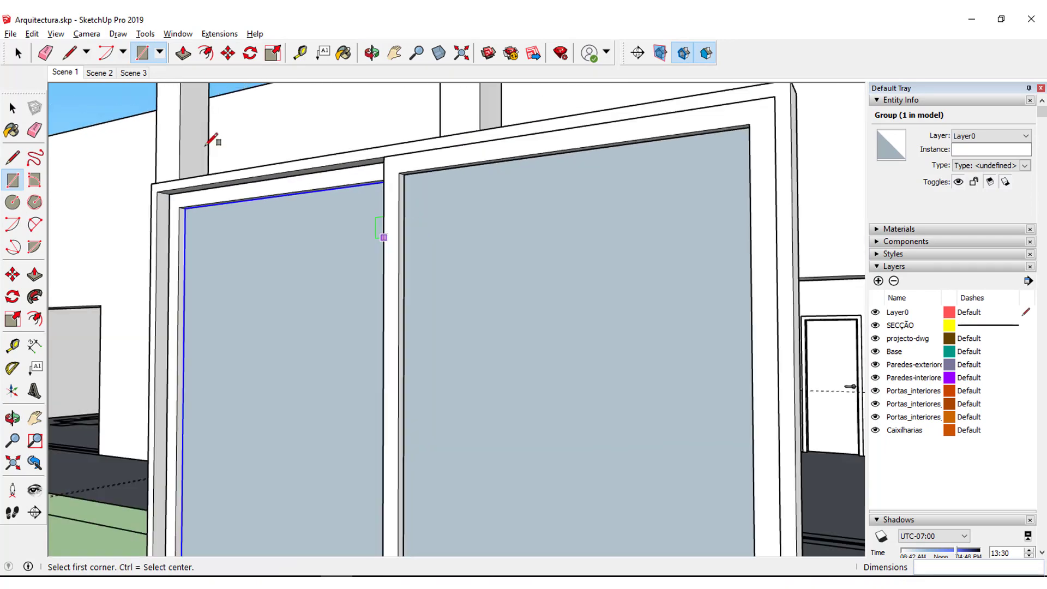
key(space)
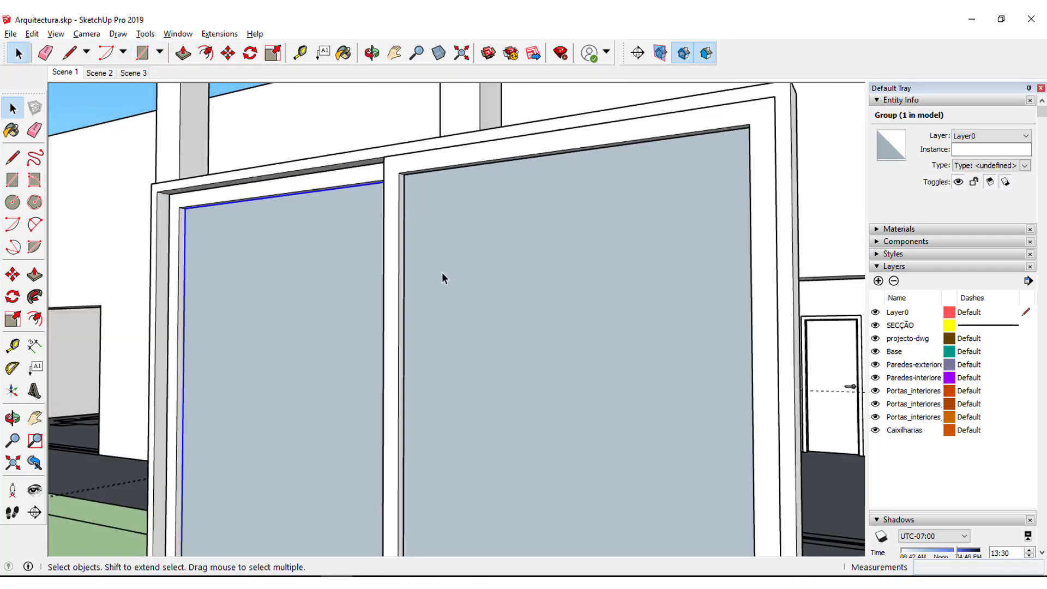
Make the right glass face a group.
double_click(441, 273)
right_click(442, 273)
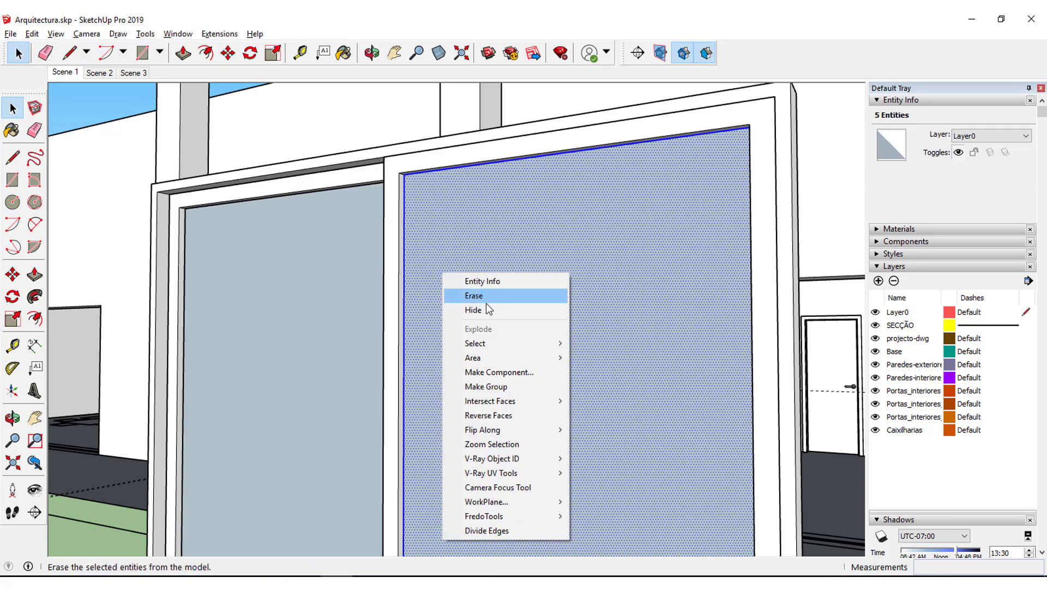
click(485, 386)
scroll(465, 367, down, 5)
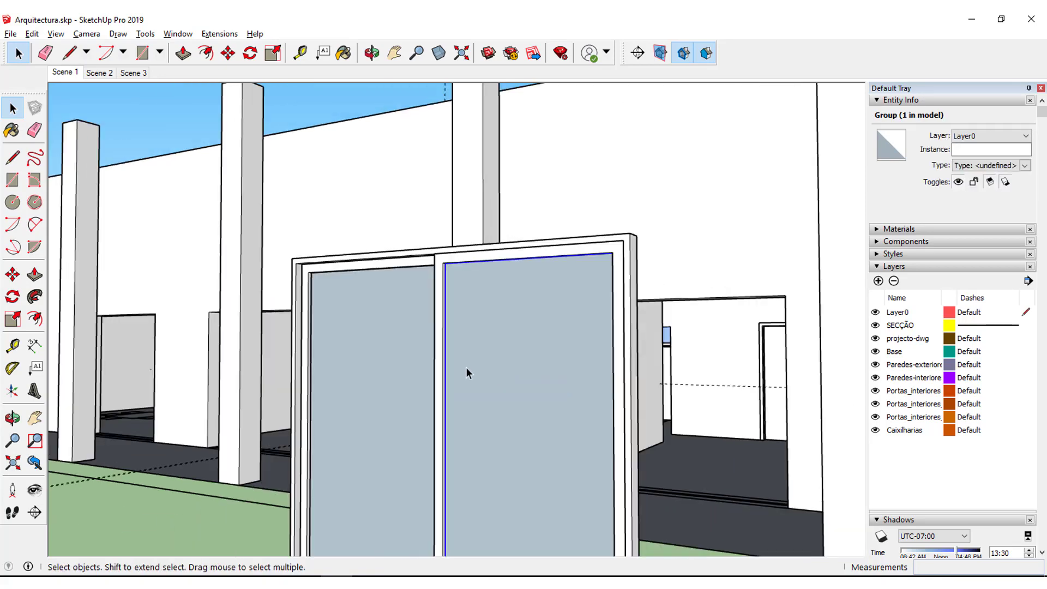
mouse_move(466, 367)
middle_down()
mouse_move(518, 394)
mouse_move(657, 385)
mouse_move(529, 390)
middle_up()
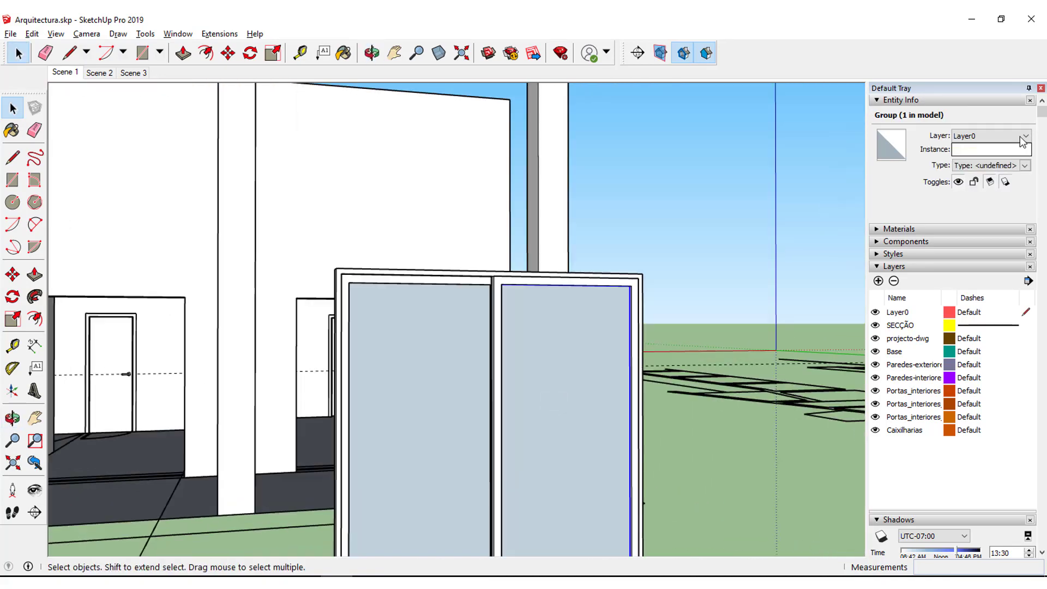
scroll(916, 303, down, 3)
scroll(915, 307, down, 3)
scroll(915, 307, down, 3)
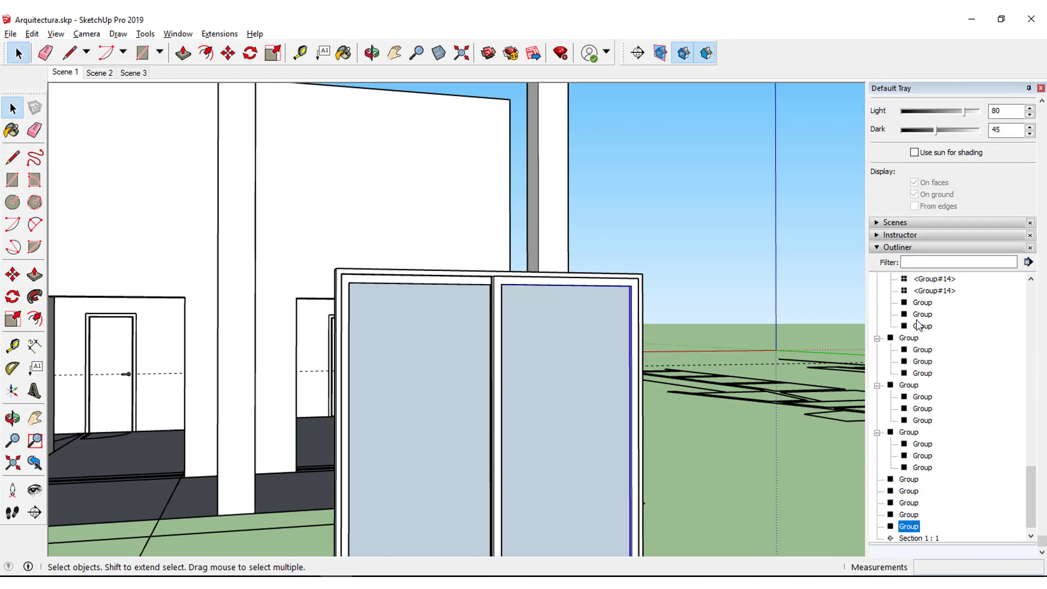
scroll(920, 177, up, 3)
scroll(916, 205, up, 4)
scroll(916, 205, up, 1)
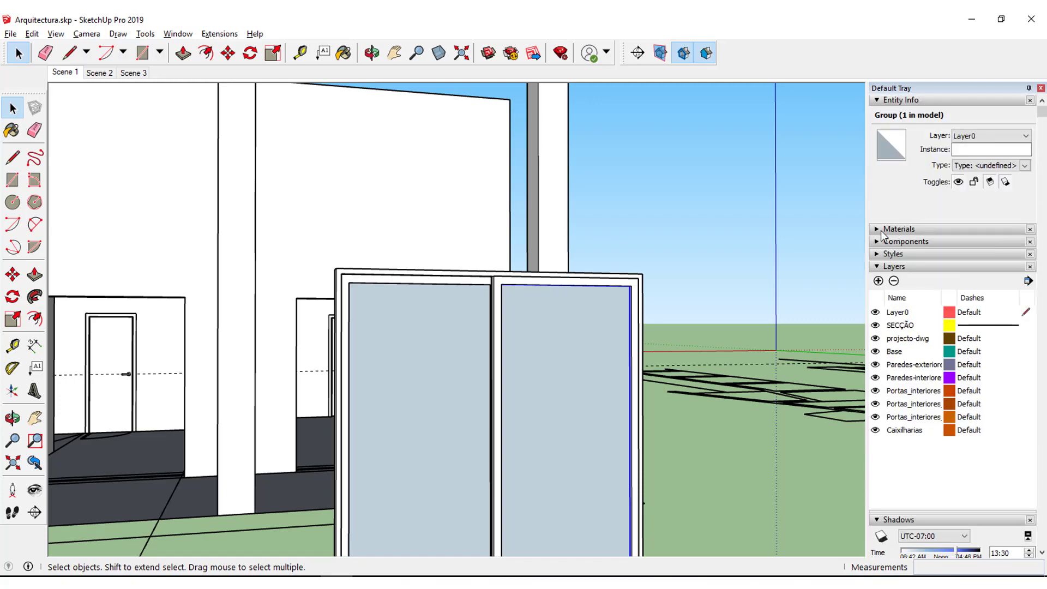
Paint the outer frame and sash frames with Metal Silver.
click(878, 230)
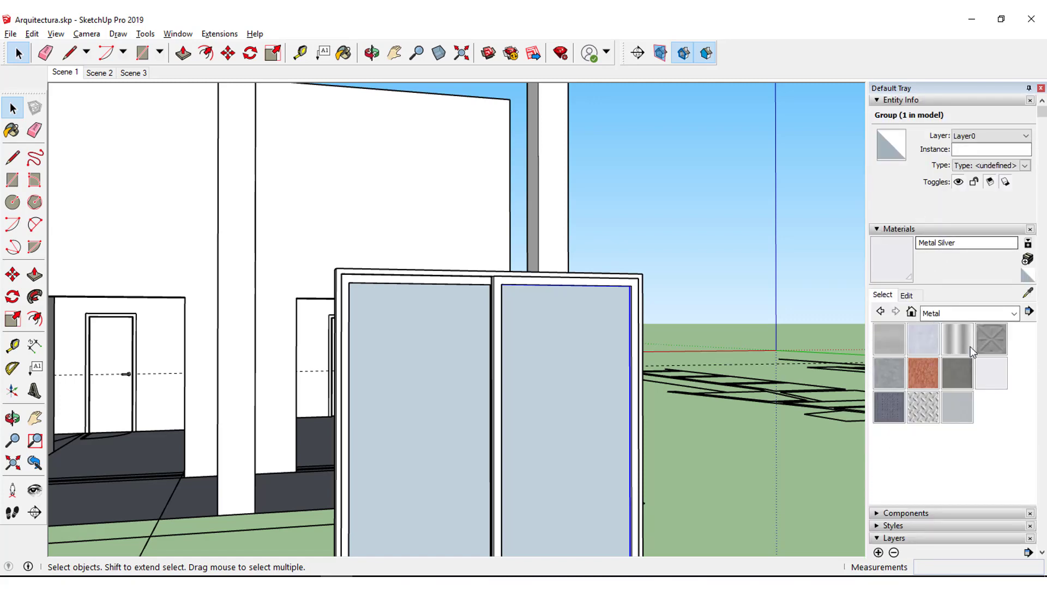
click(991, 373)
scroll(488, 263, up, 3)
click(502, 273)
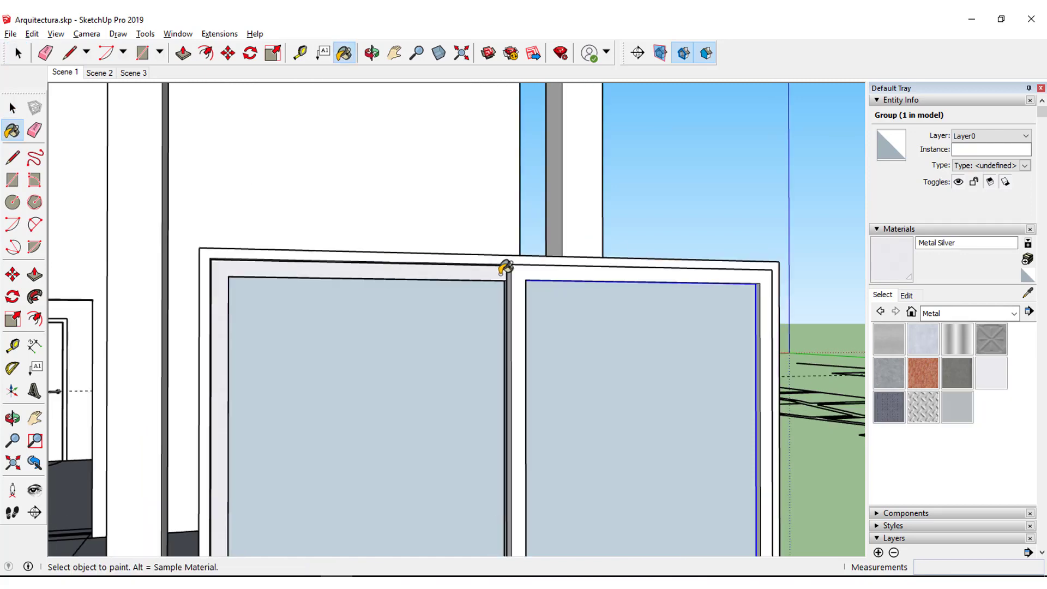
click(528, 266)
click(527, 272)
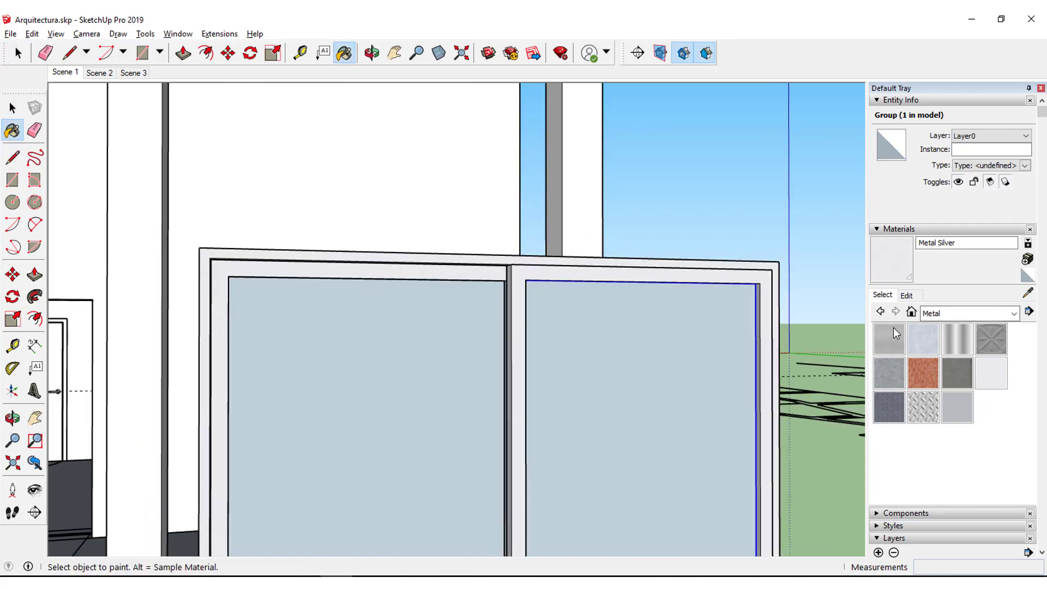
Paint both panes with Translucent Glass Blue from the Glass and Mirrors collection.
click(970, 313)
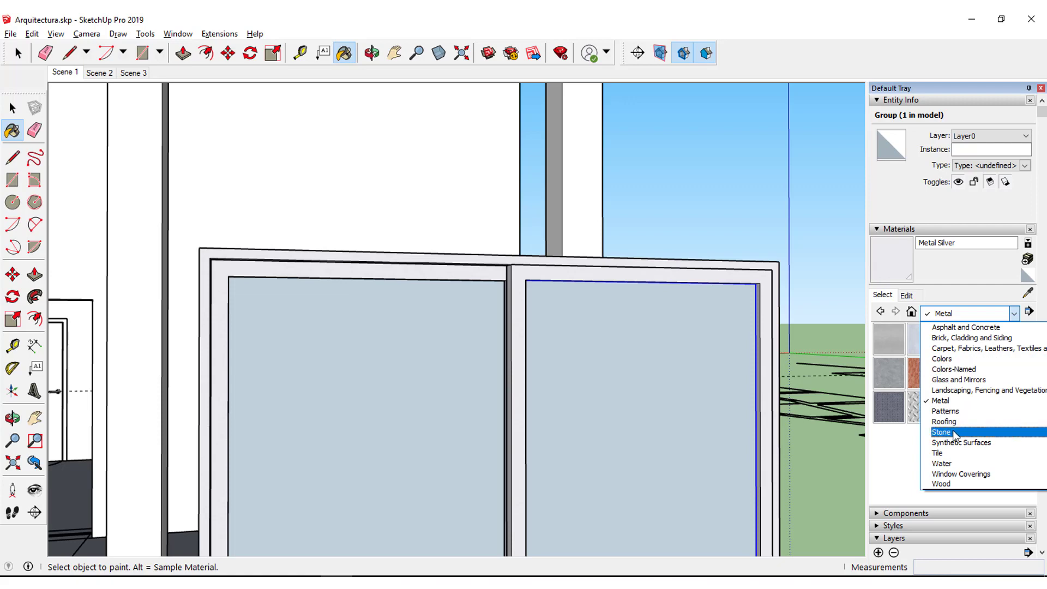
click(952, 380)
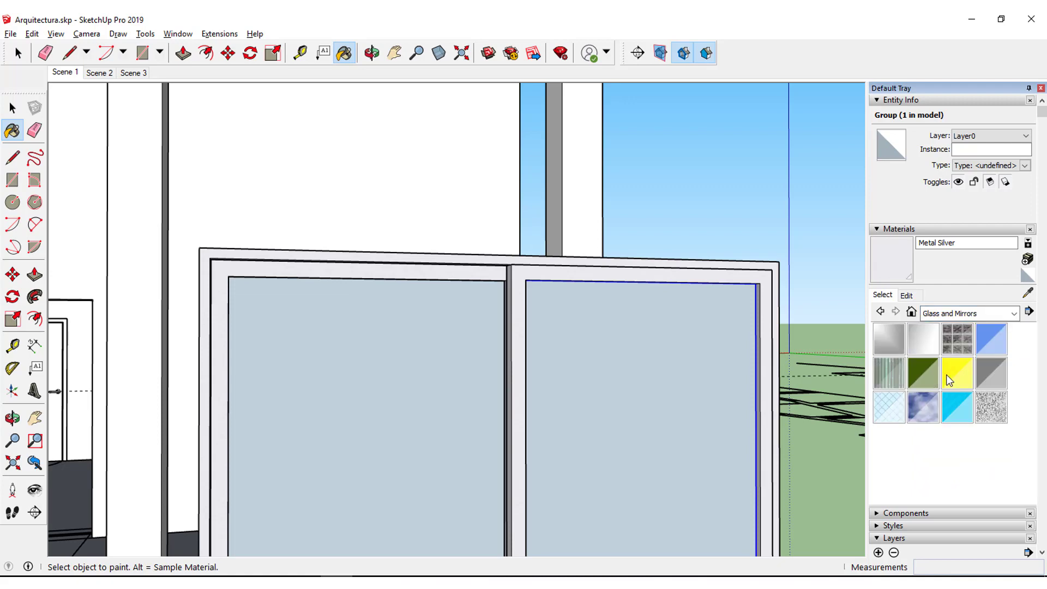
click(991, 339)
click(670, 322)
click(463, 362)
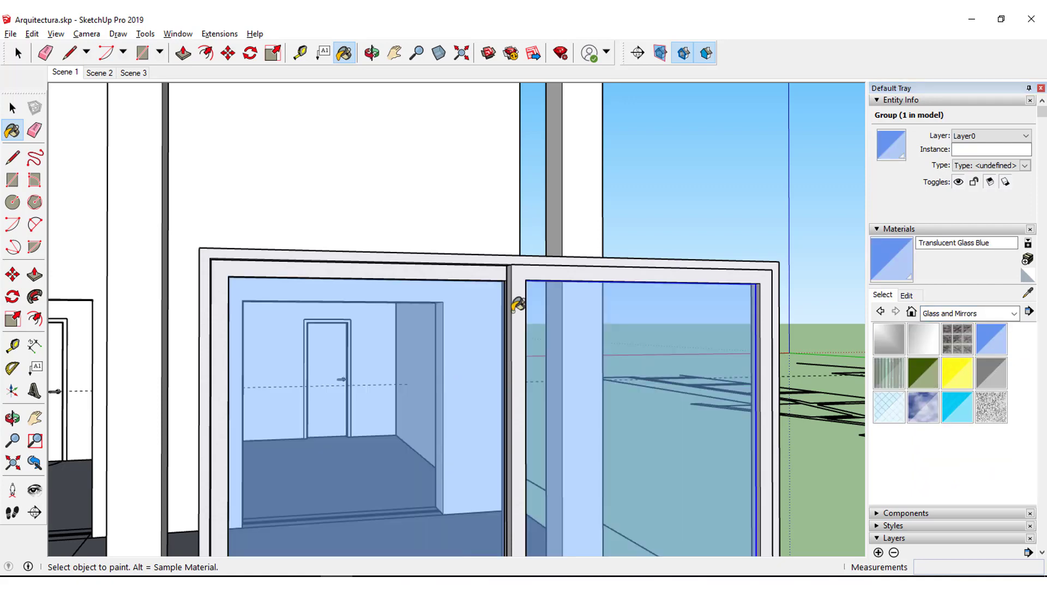
scroll(519, 294, down, 3)
scroll(519, 283, down, 4)
middle_drag(518, 294, 146, 284)
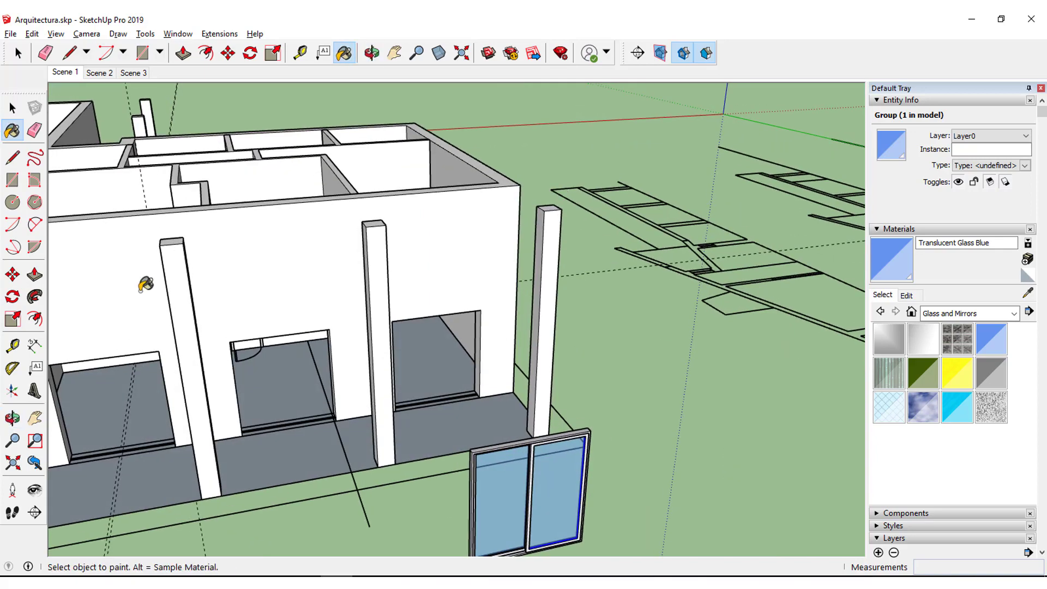
click(13, 108)
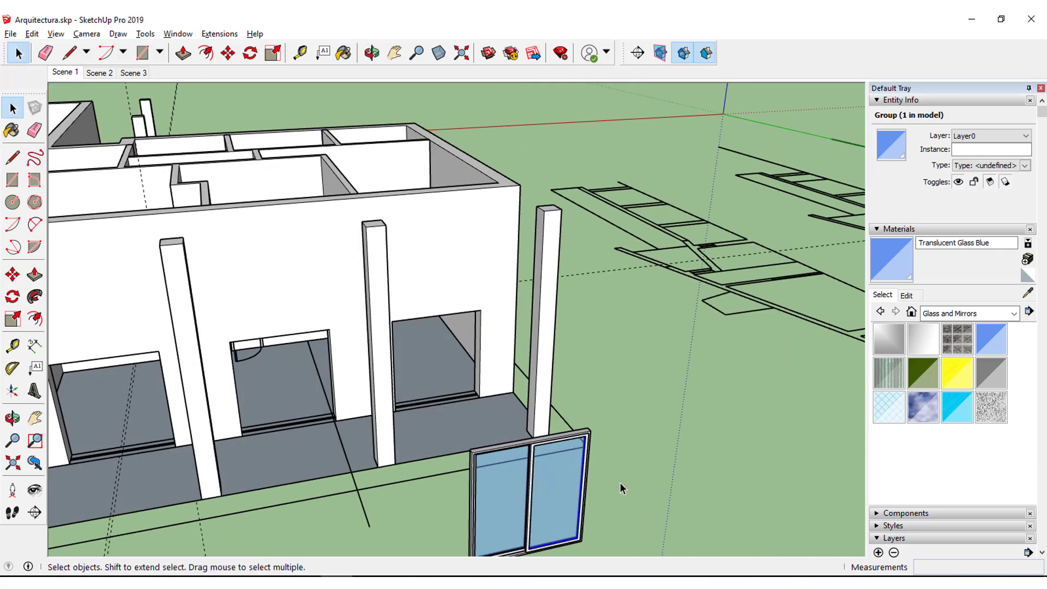
Window-select the whole sliding window and pick its bottom corner as the move point.
scroll(619, 482, up, 3)
middle_drag(507, 445, 522, 567)
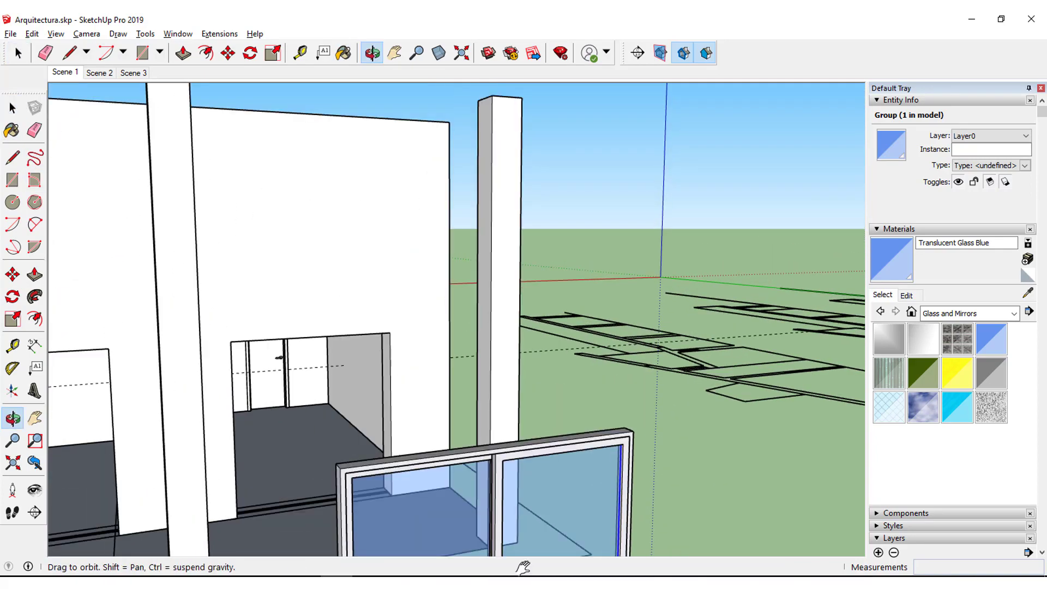
middle_drag(678, 325, 769, 178)
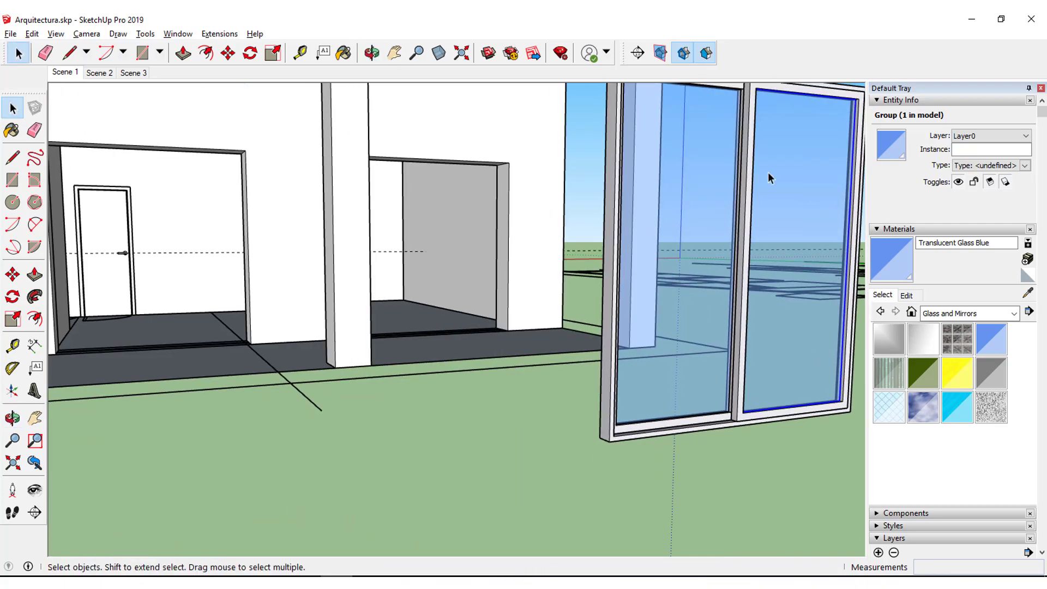
drag(734, 409, 712, 412)
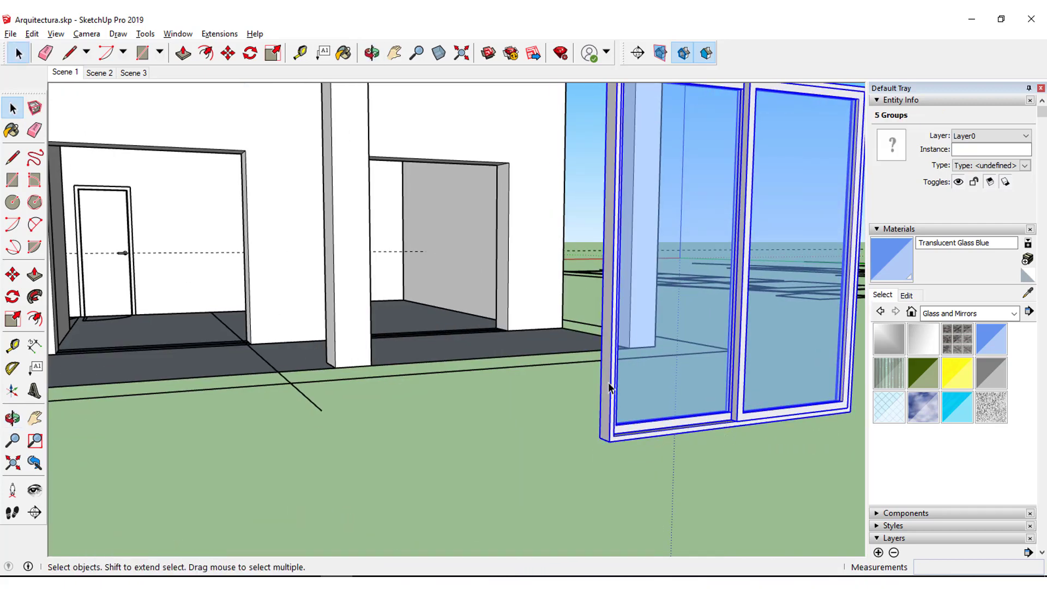
click(12, 275)
scroll(598, 437, up, 2)
scroll(629, 439, up, 2)
scroll(598, 439, up, 2)
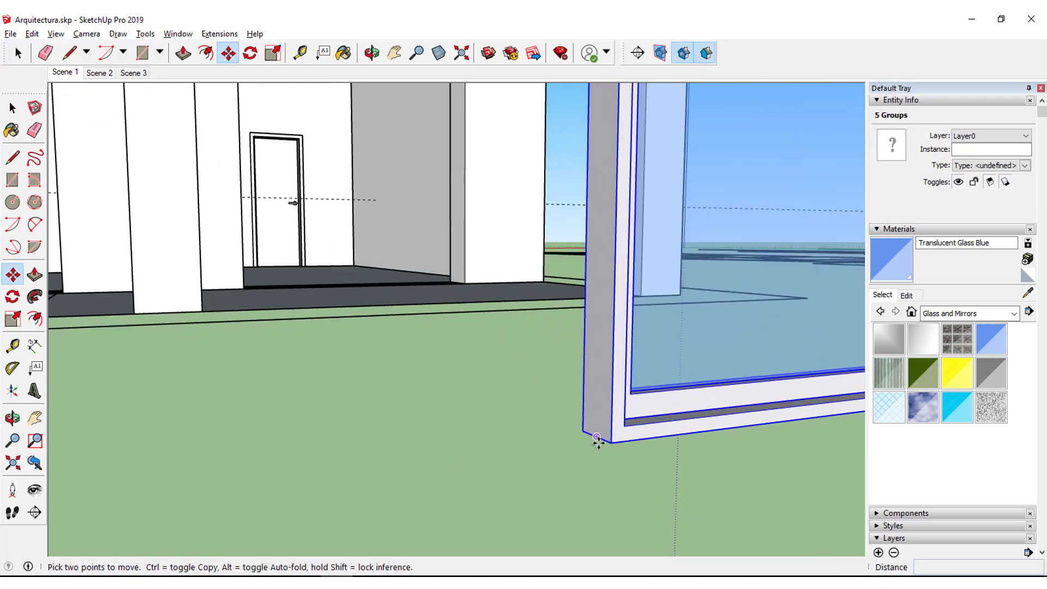
click(597, 435)
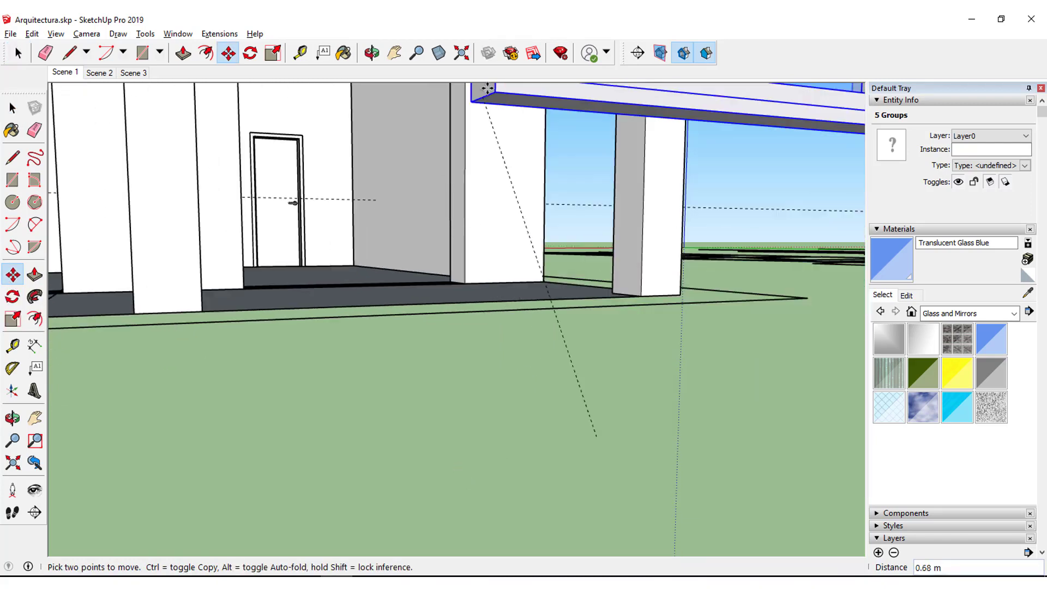
Turn on X-Ray and bring the window to the interior door opening's bottom corner.
click(439, 53)
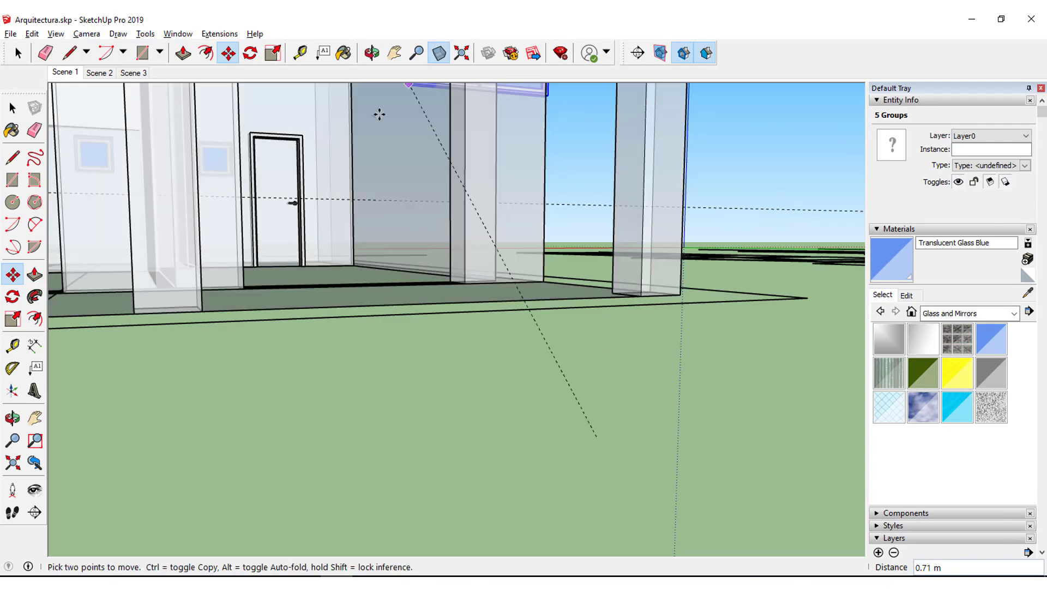
mouse_move(283, 125)
middle_down()
mouse_move(351, 264)
mouse_move(369, 327)
middle_up()
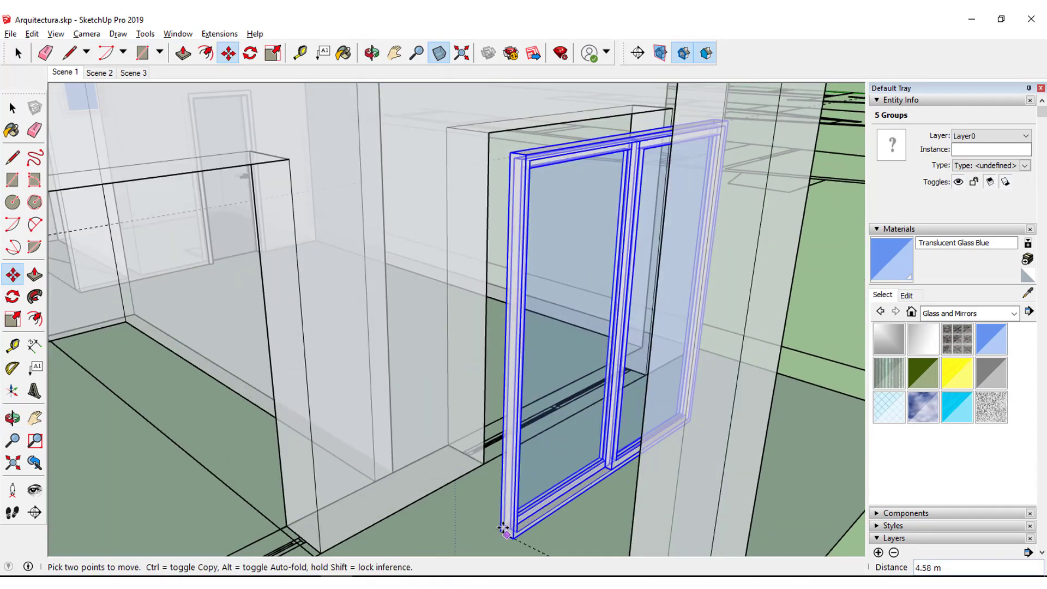
scroll(447, 410, up, 3)
scroll(447, 410, up, 2)
middle_drag(448, 410, 414, 377)
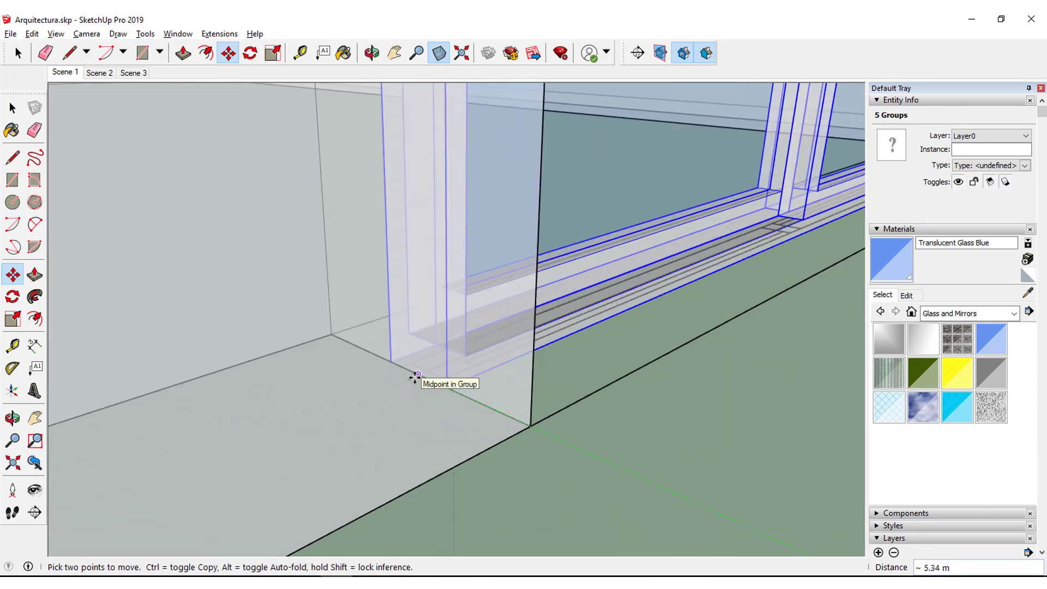
scroll(432, 417, down, 2)
scroll(397, 451, down, 2)
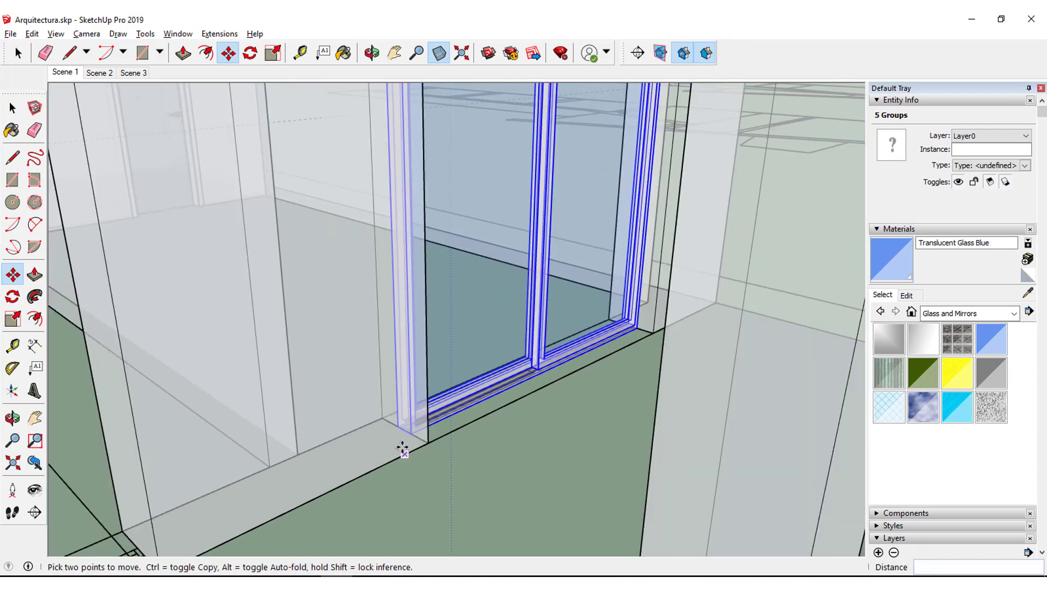
scroll(401, 449, down, 2)
mouse_move(323, 470)
middle_down()
mouse_move(435, 320)
mouse_move(451, 327)
mouse_move(429, 358)
mouse_move(386, 369)
middle_up()
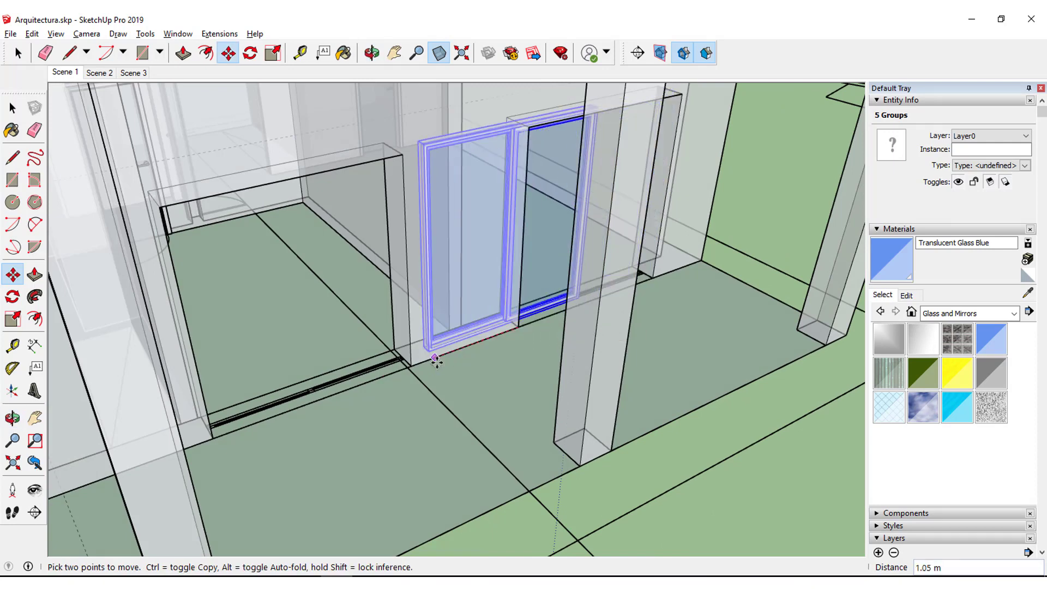
Copy the window into the next opening and array it 4x along the wall.
click(434, 360)
key(ctrl)
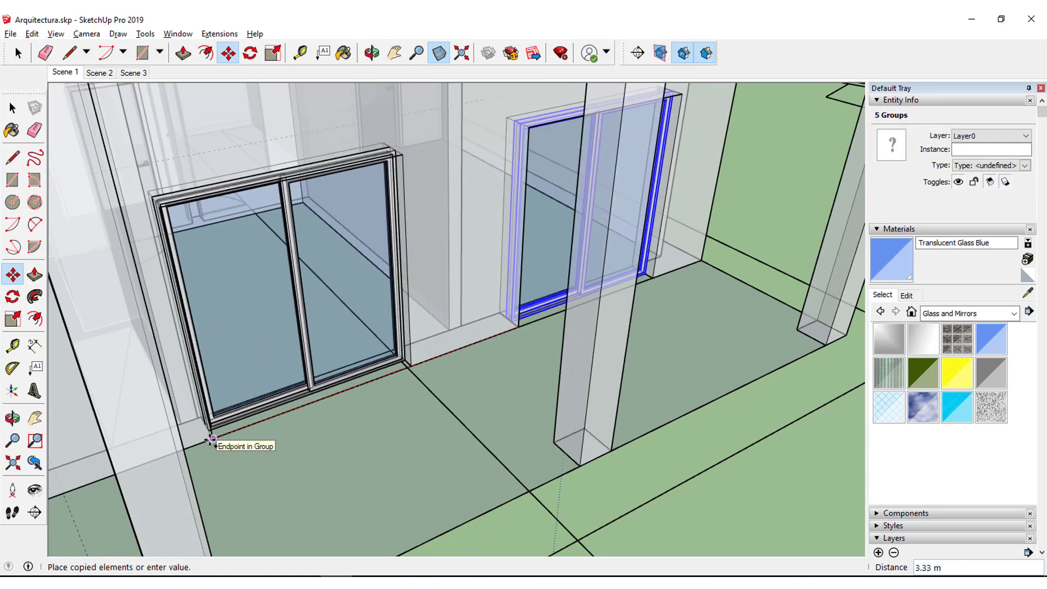
click(211, 440)
scroll(212, 439, down, 5)
mouse_move(212, 440)
middle_down()
mouse_move(437, 355)
mouse_move(701, 278)
mouse_move(666, 304)
middle_up()
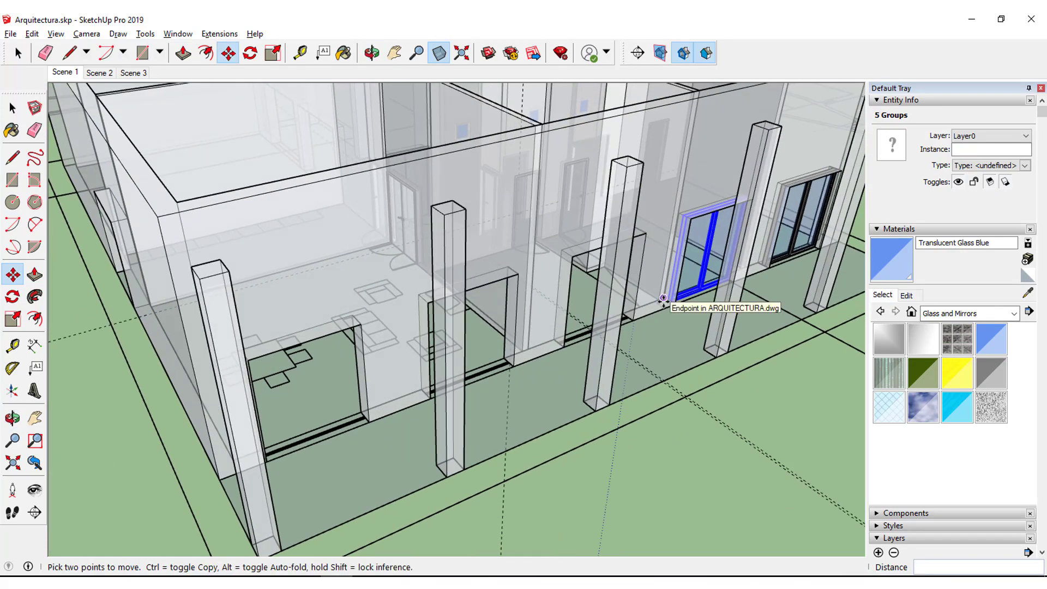
text(4)
key(Return)
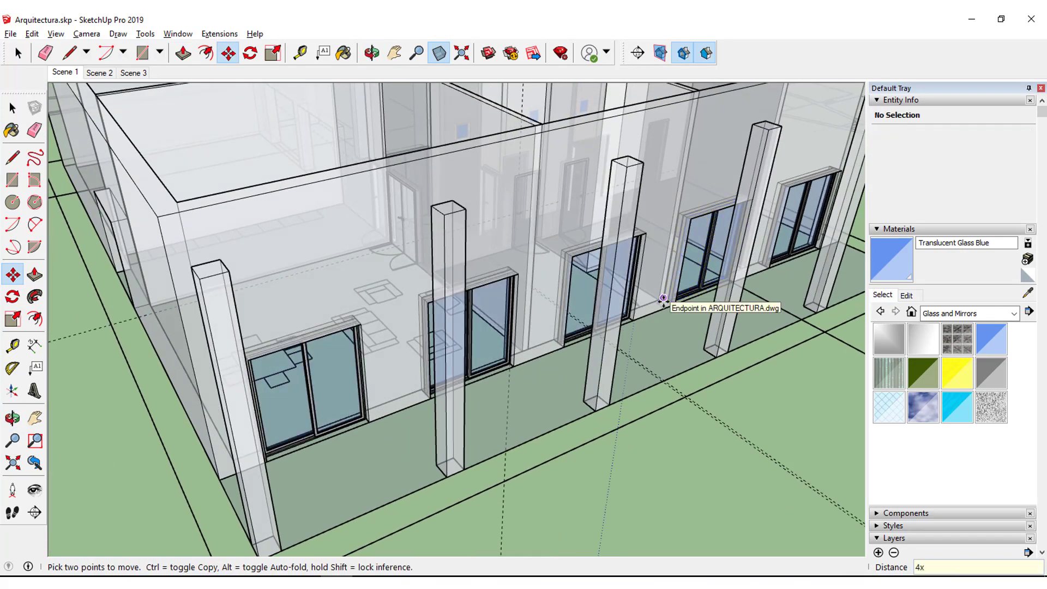
Check the new window copies, then clear the selection.
scroll(619, 334, up, 3)
scroll(570, 337, up, 2)
scroll(571, 337, down, 2)
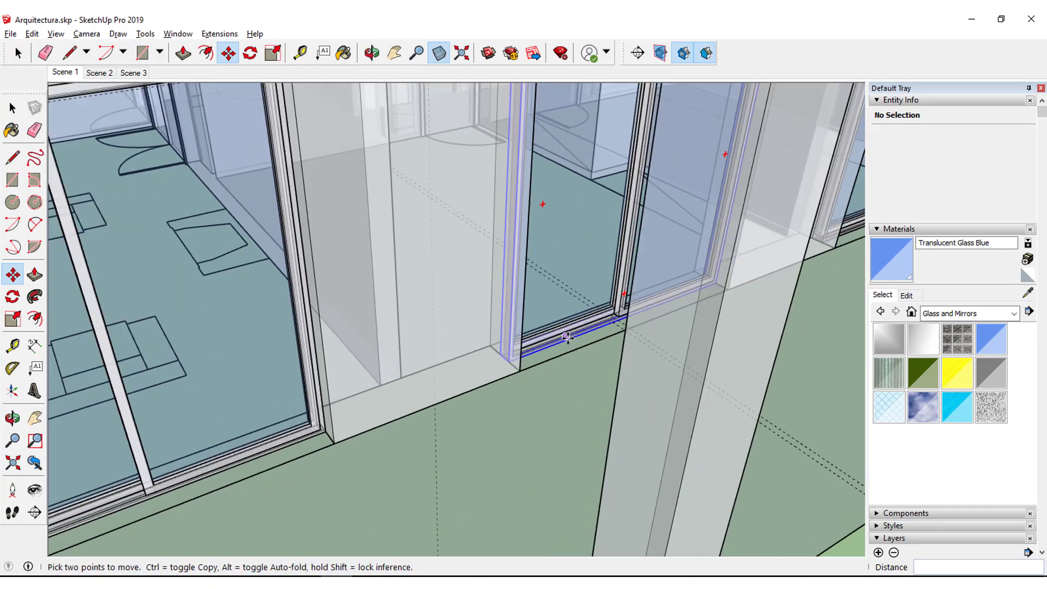
scroll(512, 343, down, 3)
scroll(234, 444, down, 2)
mouse_move(234, 443)
shift+middle_down()
mouse_move(225, 450)
mouse_move(497, 328)
mouse_move(626, 322)
mouse_move(435, 397)
mouse_move(380, 432)
shift+middle_up()
scroll(474, 404, down, 3)
click(469, 416)
key(m)
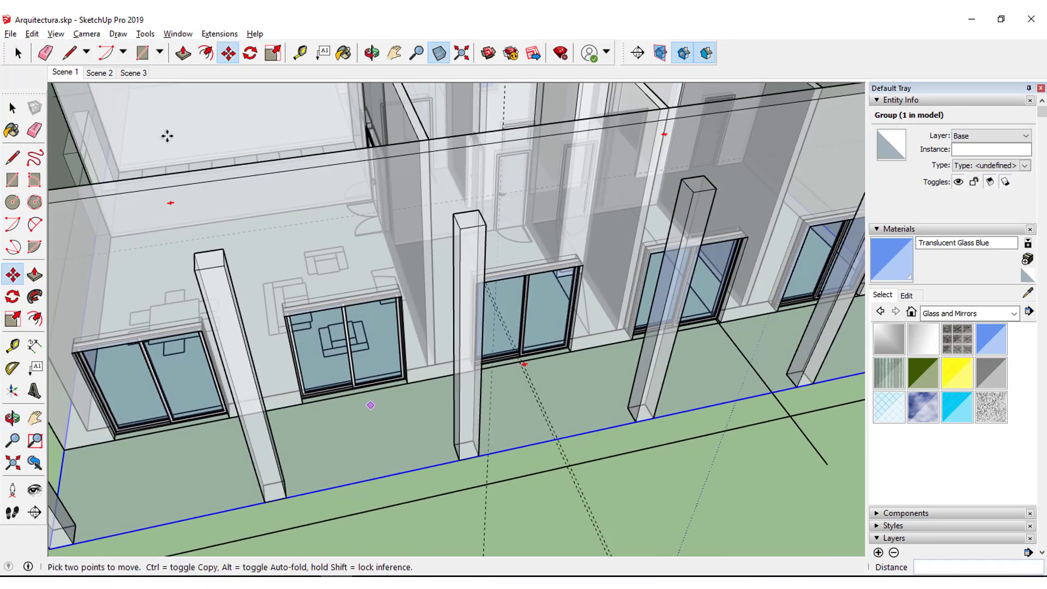
key(ctrl+t)
click(18, 53)
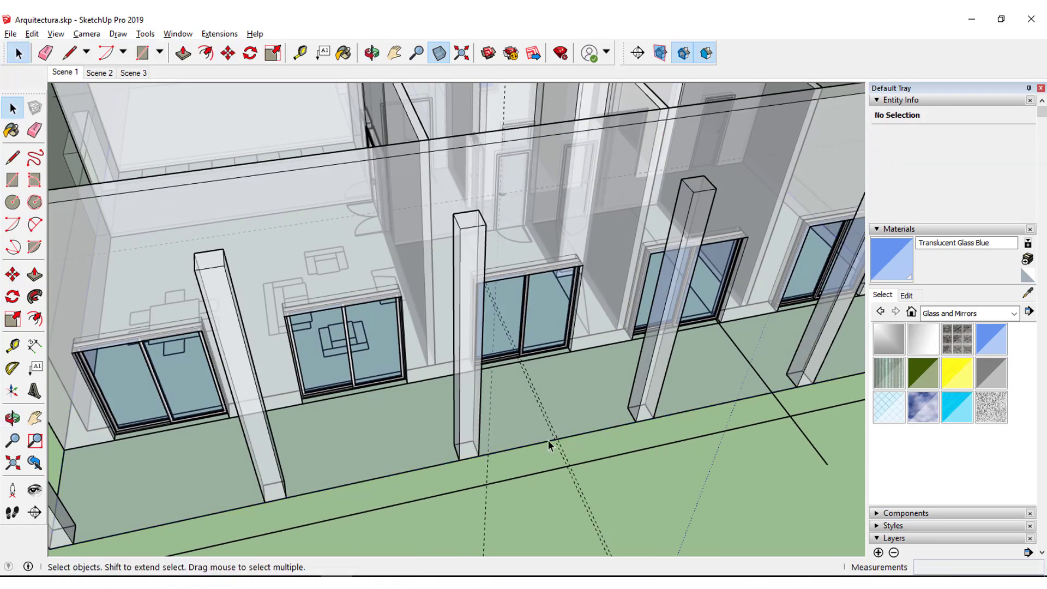
mouse_move(549, 444)
middle_down()
mouse_move(675, 276)
mouse_move(616, 295)
middle_up()
scroll(615, 297, up, 4)
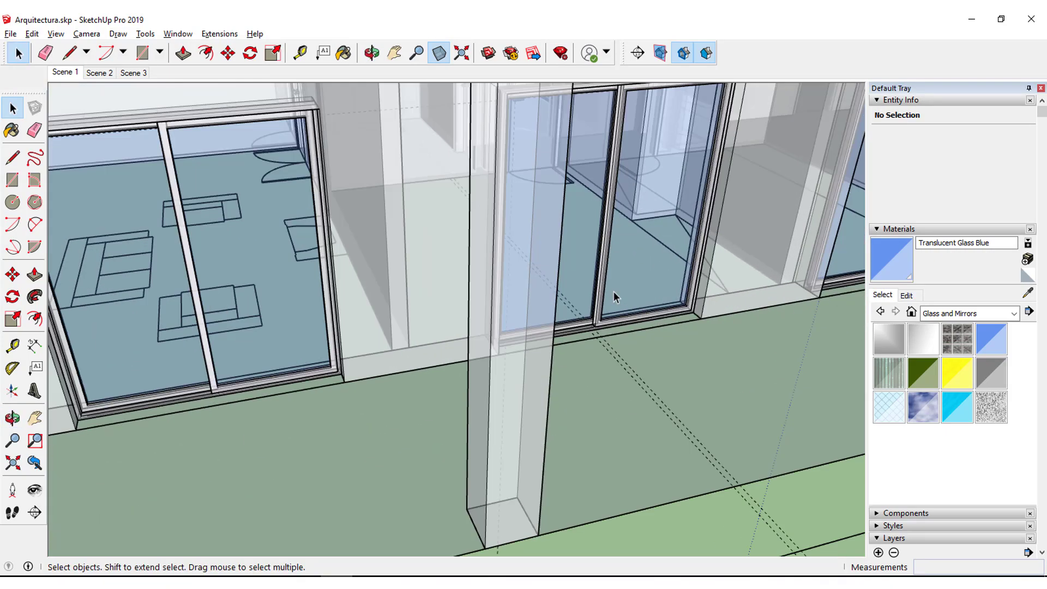
scroll(619, 313, up, 2)
scroll(624, 332, down, 2)
scroll(568, 355, down, 3)
scroll(479, 374, down, 2)
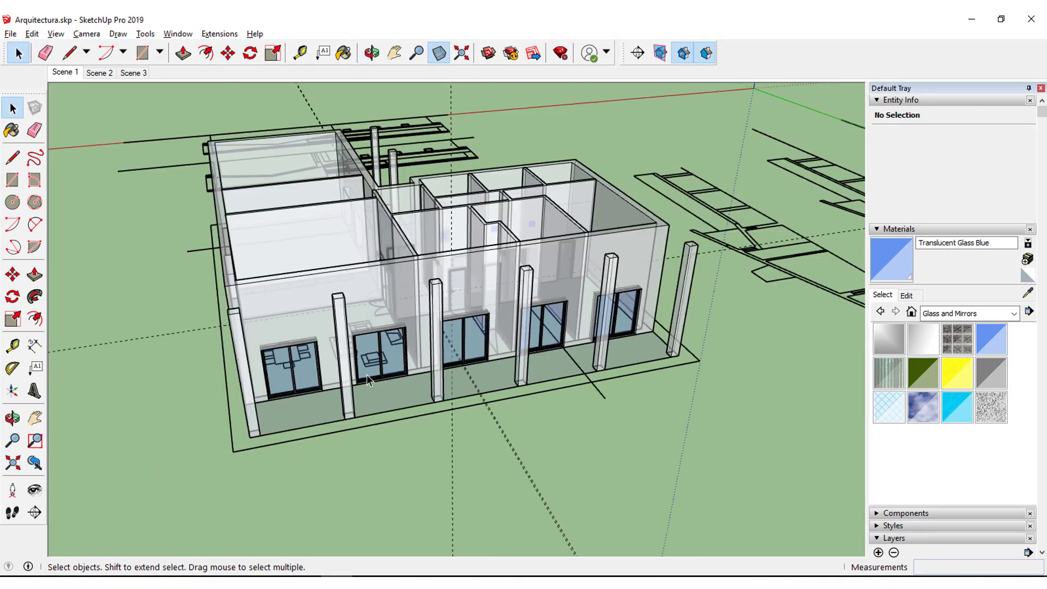
mouse_move(353, 380)
middle_down()
mouse_move(425, 349)
mouse_move(716, 322)
middle_up()
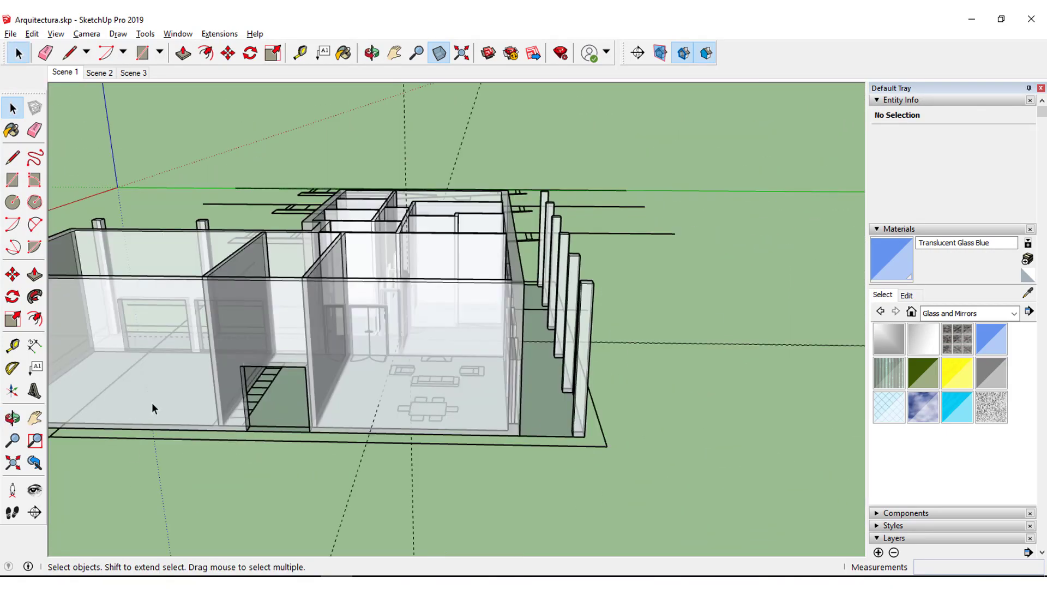
mouse_move(464, 378)
middle_down()
mouse_move(374, 437)
mouse_move(355, 411)
middle_up()
scroll(361, 434, up, 3)
scroll(426, 416, up, 2)
scroll(421, 412, up, 2)
scroll(421, 413, up, 3)
drag(299, 430, 299, 432)
scroll(435, 468, up, 2)
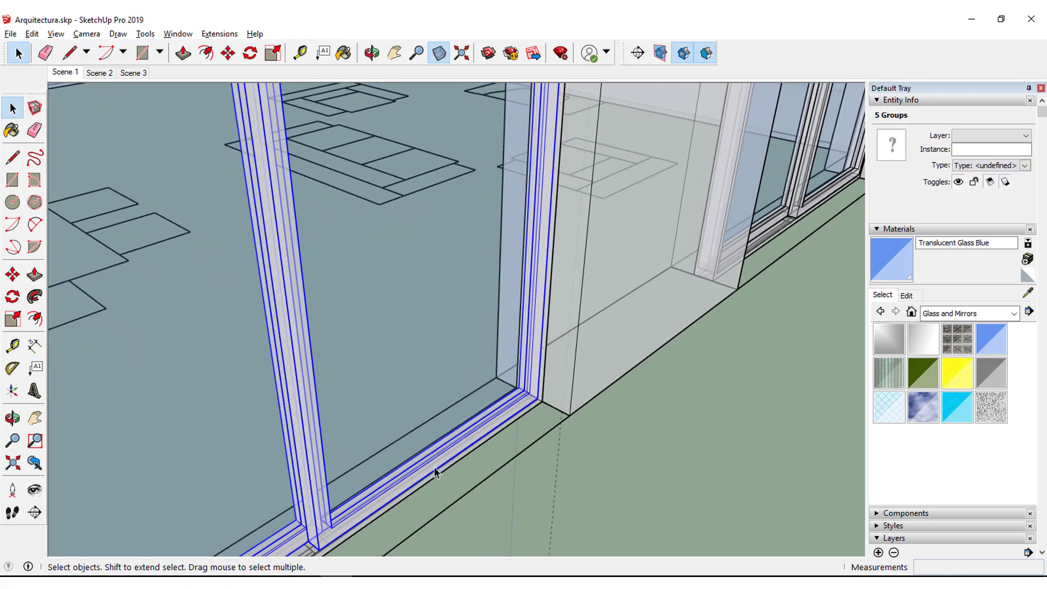
scroll(442, 476, up, 1)
scroll(440, 480, down, 3)
scroll(436, 474, down, 1)
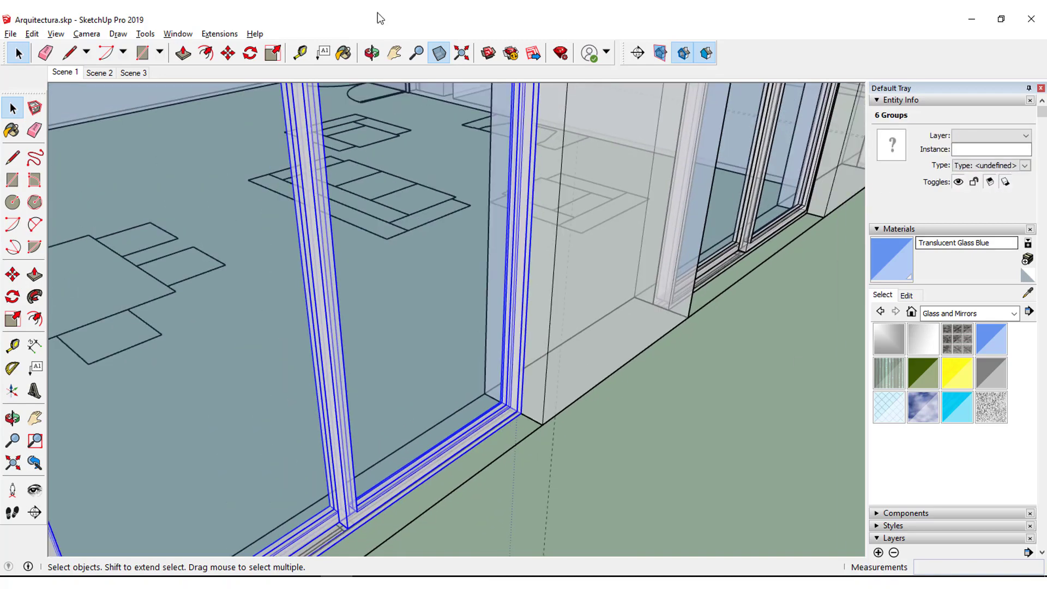
click(464, 58)
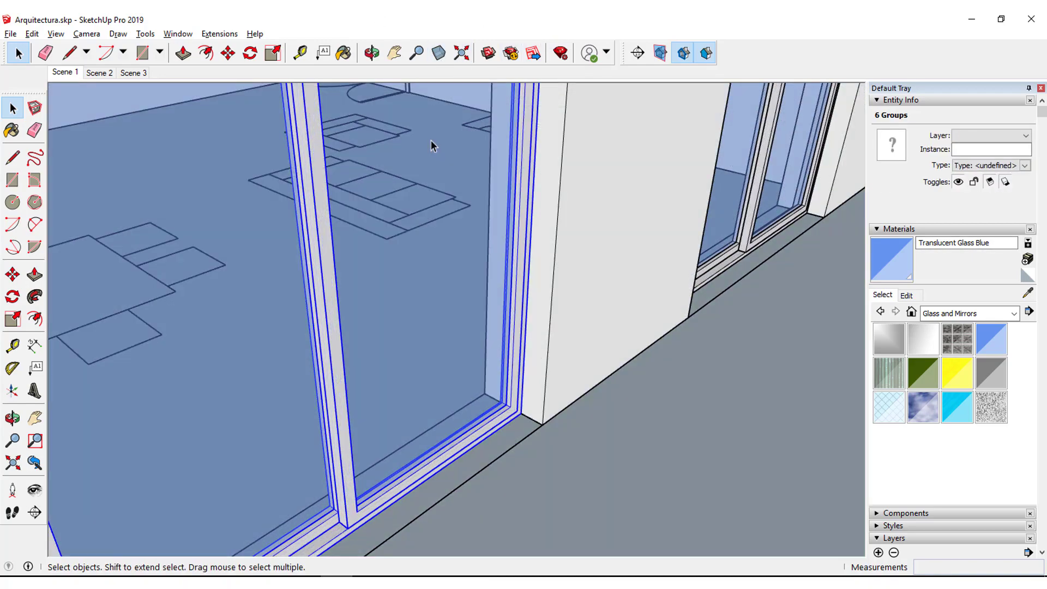
click(461, 53)
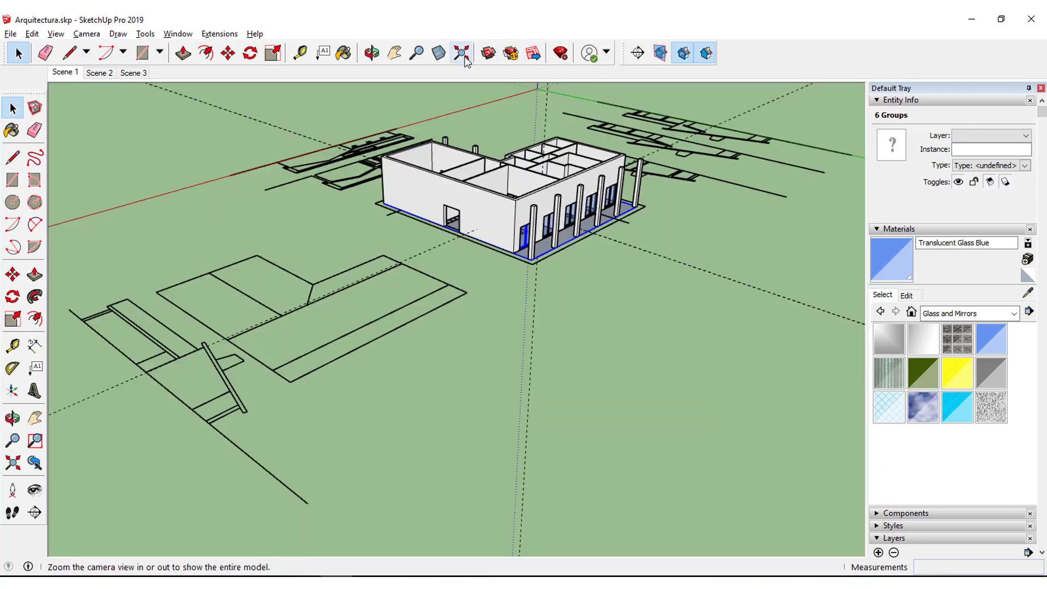
scroll(518, 231, up, 1)
scroll(518, 231, up, 2)
scroll(518, 230, up, 2)
scroll(476, 285, up, 2)
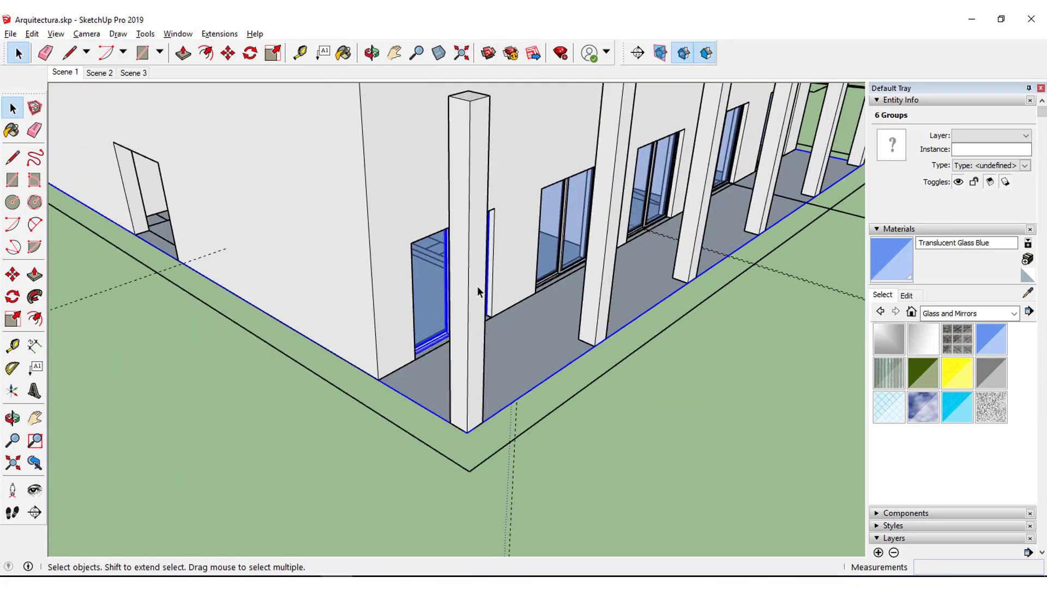
scroll(525, 416, up, 2)
Copy the corner window onto the ground outside the building.
middle_drag(586, 373, 152, 387)
click(12, 275)
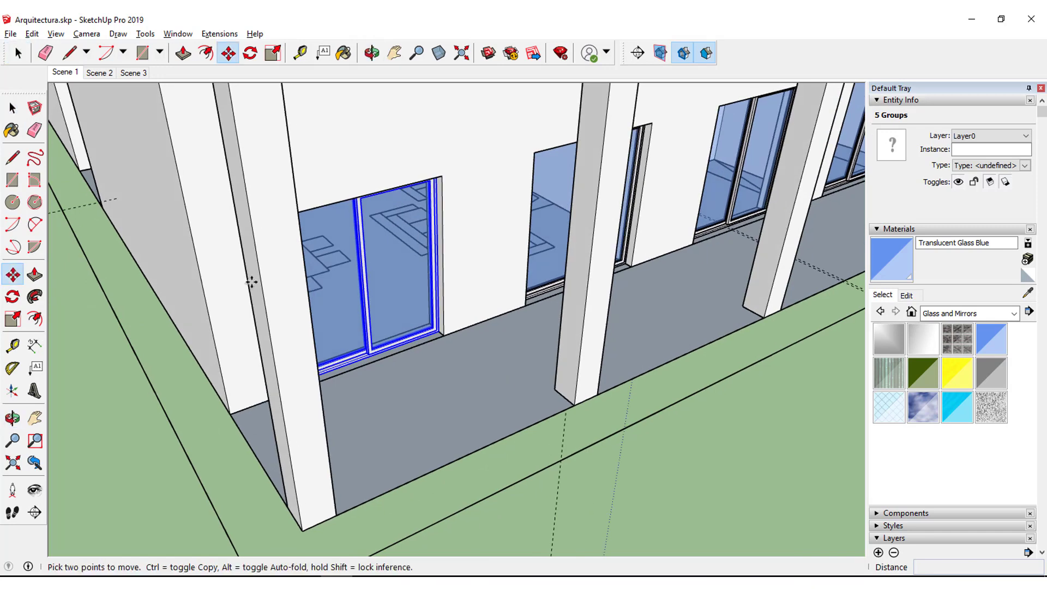
click(450, 334)
key(ctrl)
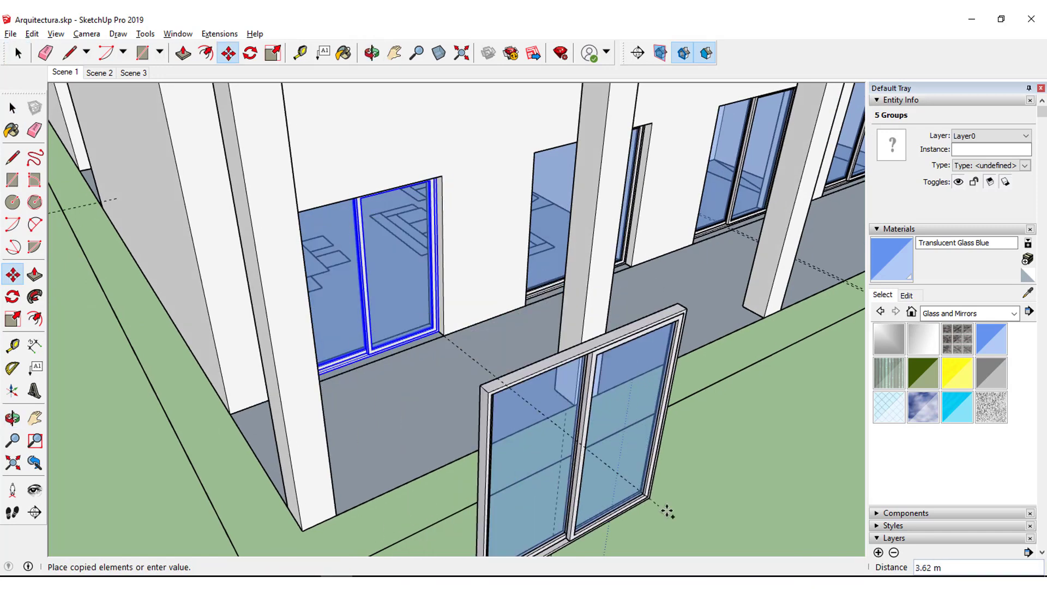
scroll(175, 479, down, 5)
click(152, 353)
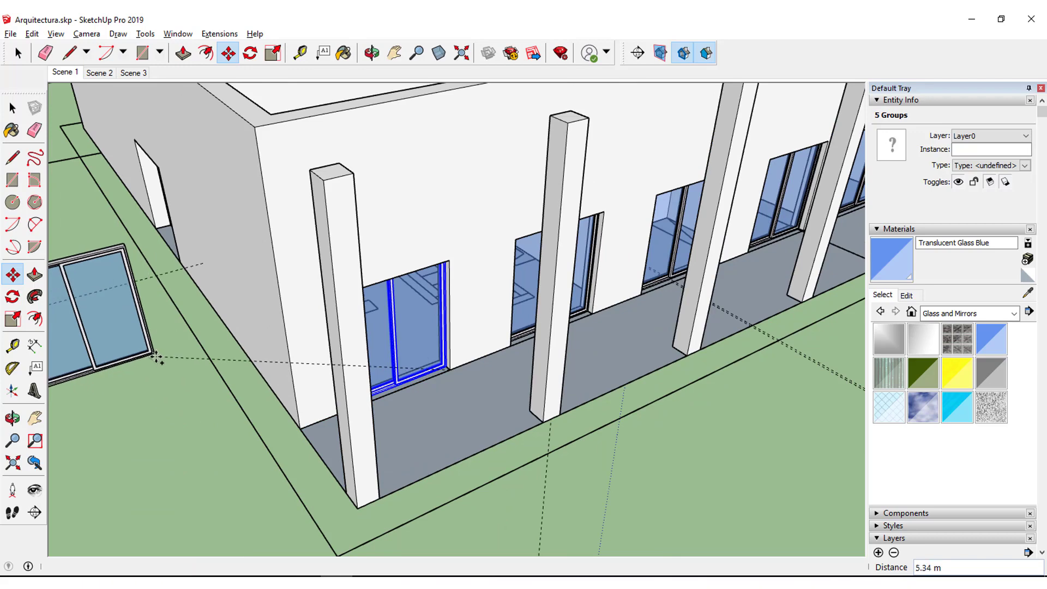
scroll(120, 318, up, 3)
mouse_move(120, 318)
middle_down()
mouse_move(320, 300)
mouse_move(678, 334)
middle_up()
scroll(638, 335, up, 3)
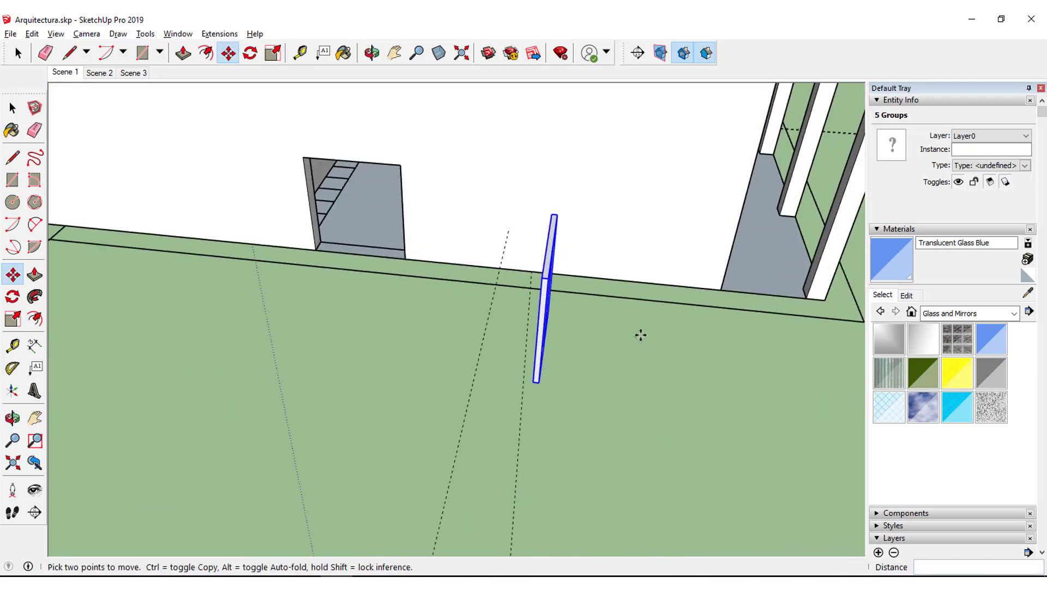
scroll(638, 334, up, 2)
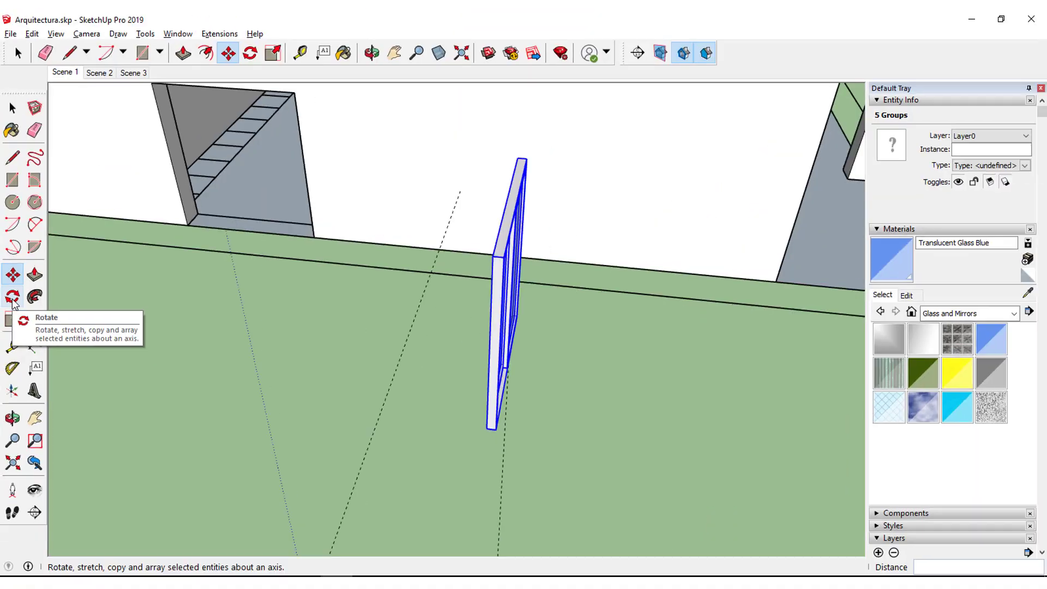
Rotate the window copy 90° about the red axis so it lies flat.
click(12, 304)
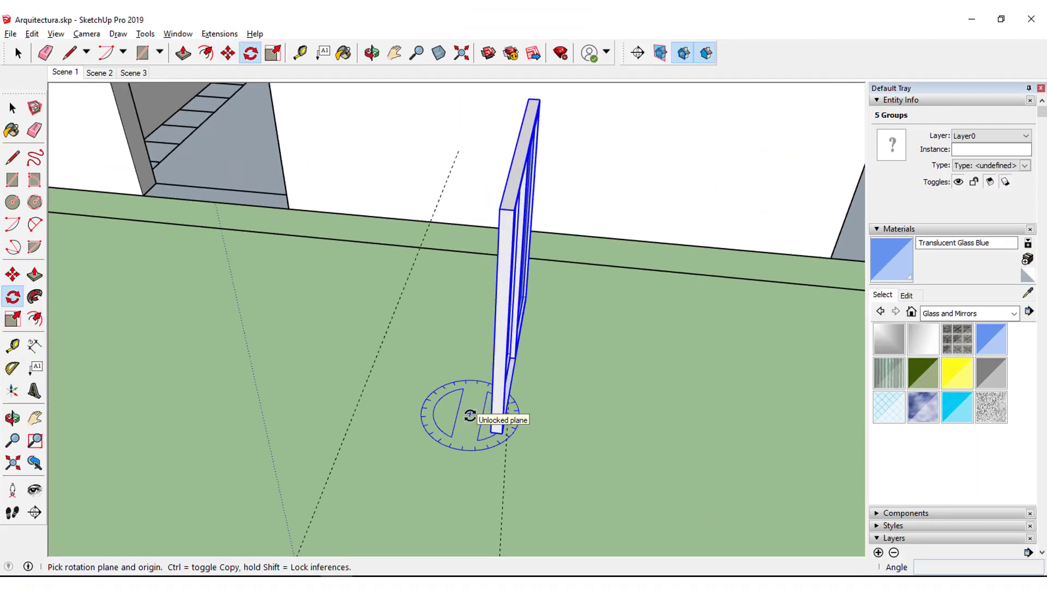
scroll(470, 416, up, 1)
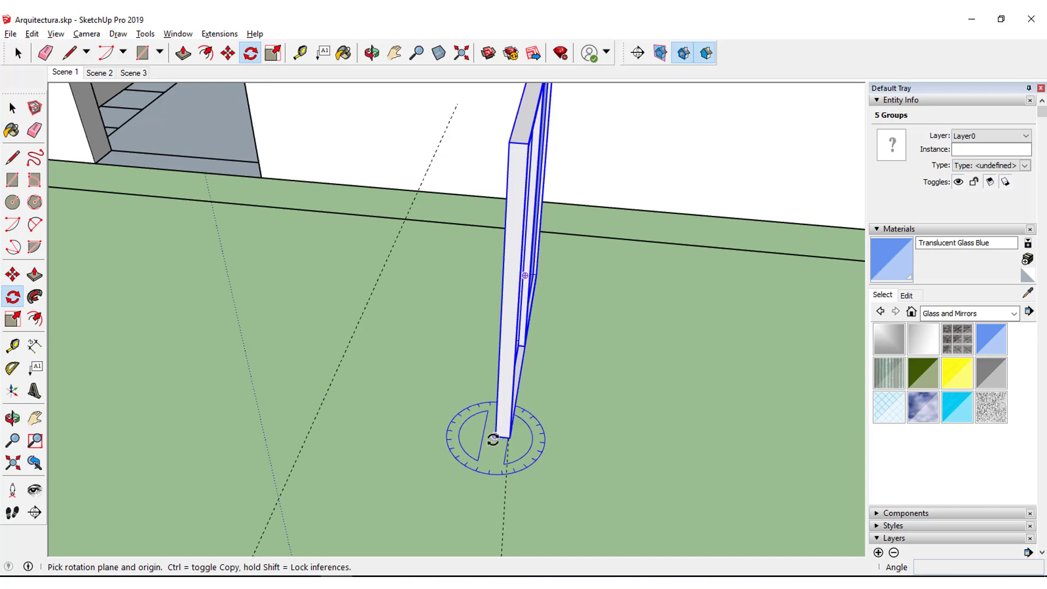
scroll(494, 439, up, 2)
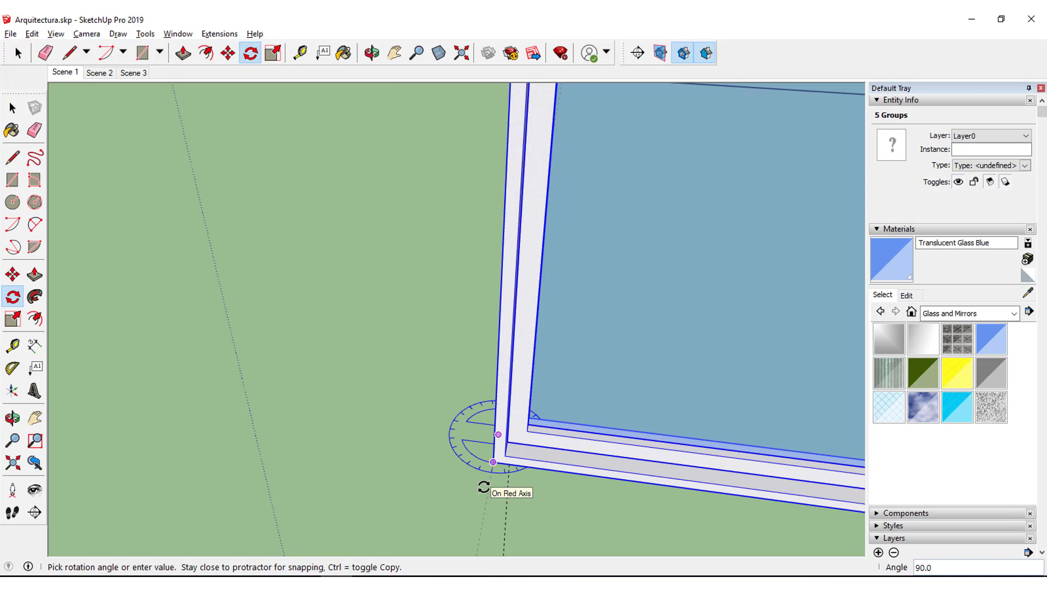
text(90)
click(484, 492)
scroll(488, 481, down, 4)
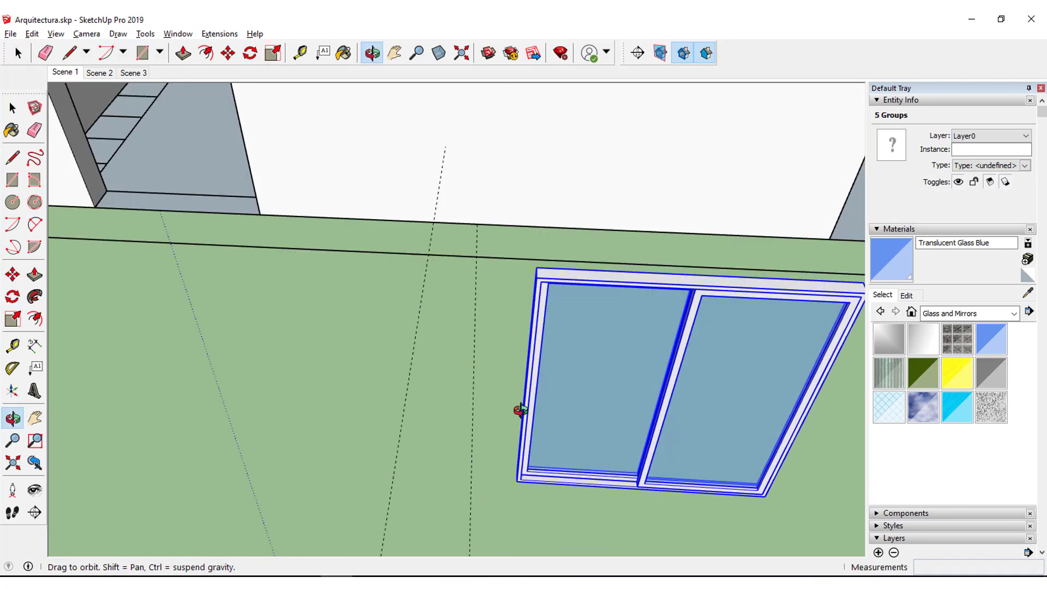
mouse_move(483, 386)
middle_down()
mouse_move(514, 427)
mouse_move(626, 342)
middle_up()
scroll(589, 317, up, 2)
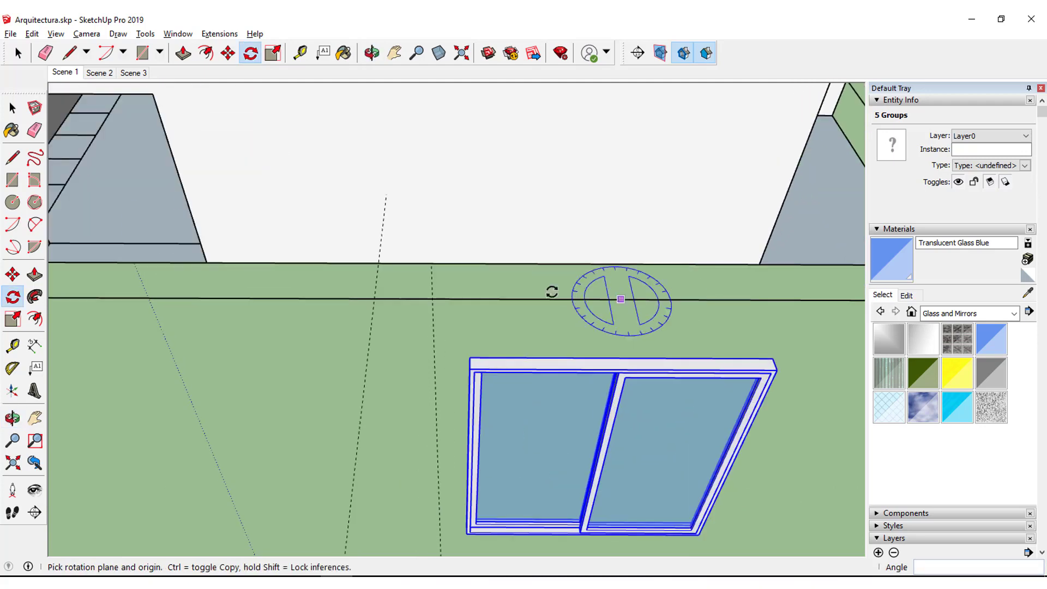
With Move, pick up the sliding window at its top-edge midpoint and orbit to view it from outside.
click(18, 276)
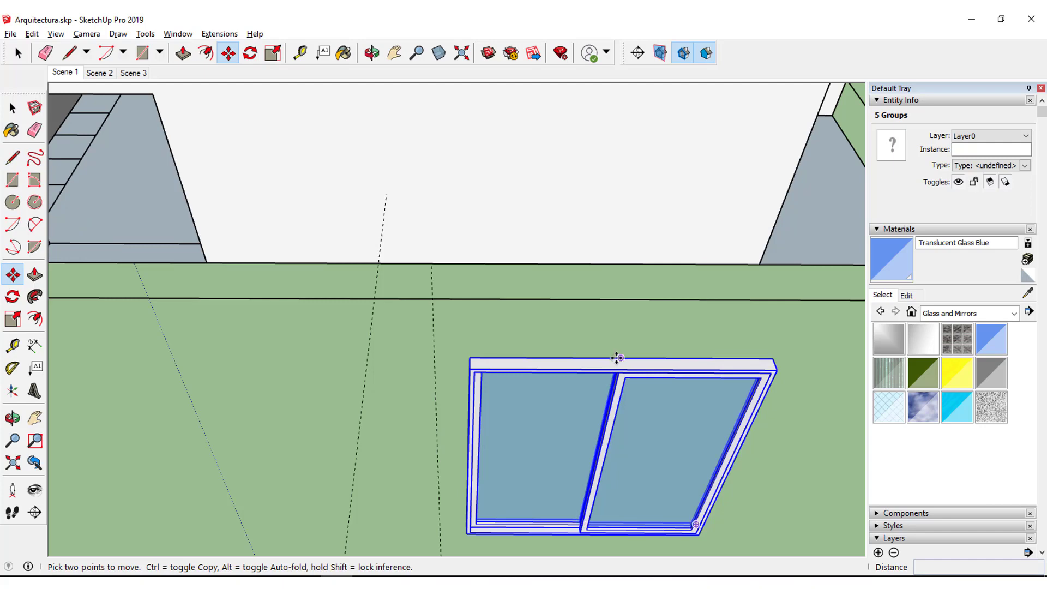
scroll(621, 359, up, 1)
scroll(619, 362, up, 1)
scroll(624, 354, up, 1)
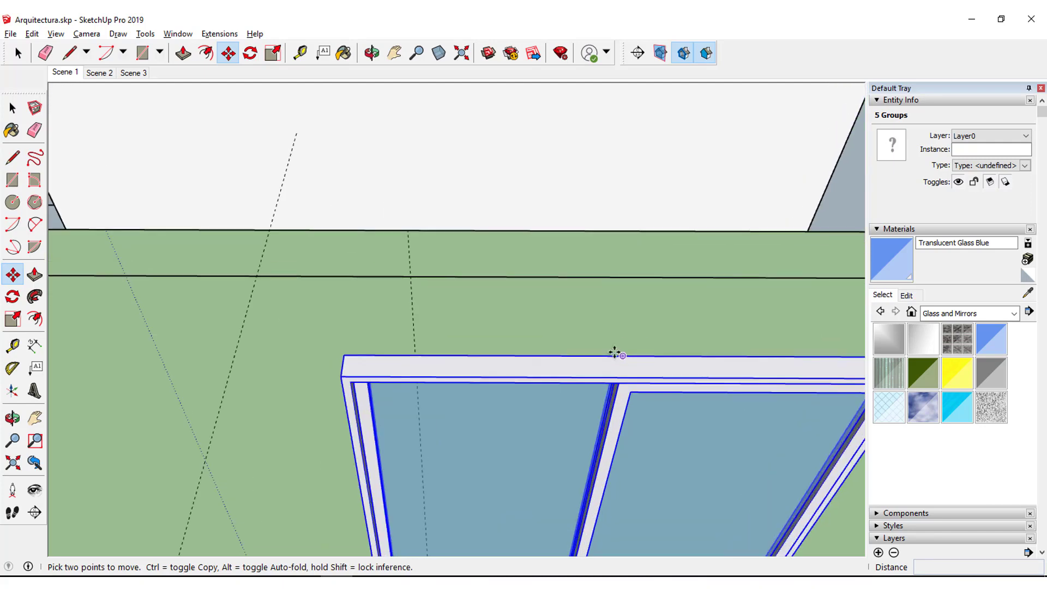
scroll(616, 354, up, 2)
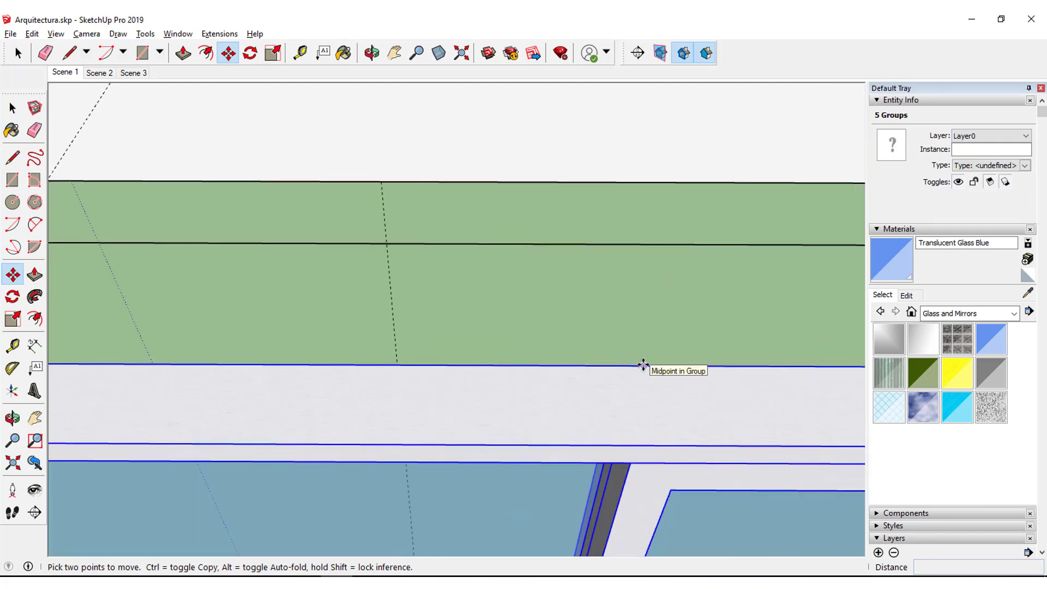
click(643, 365)
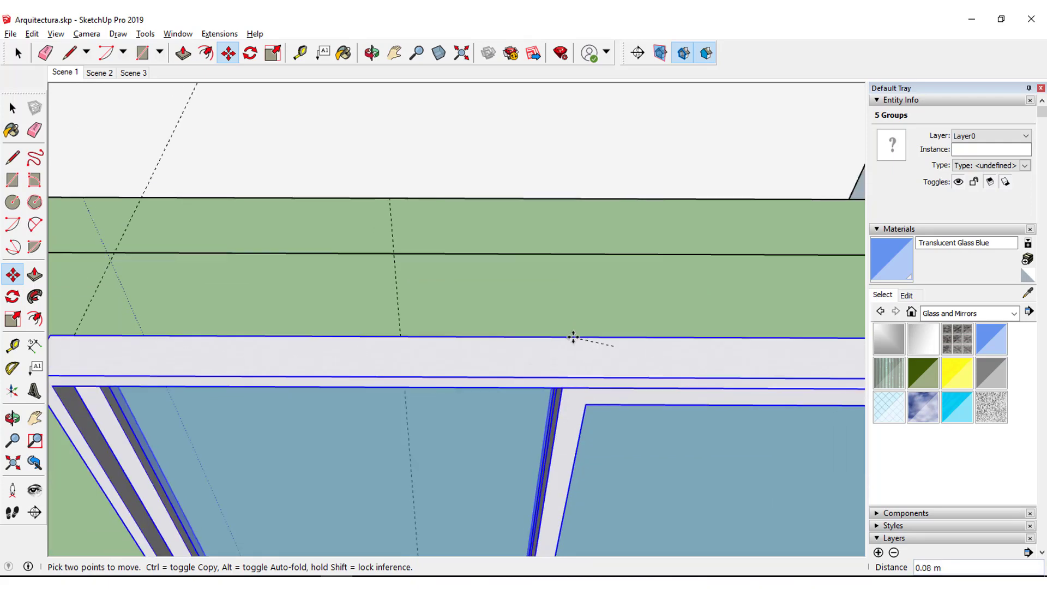
scroll(390, 254, down, 2)
middle_drag(391, 254, 682, 449)
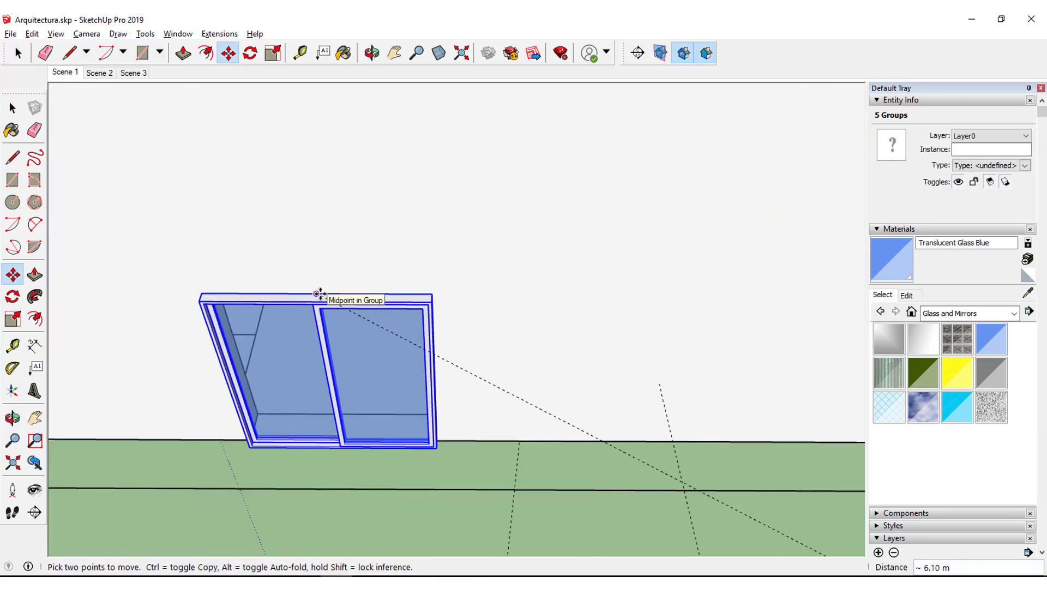
mouse_move(252, 358)
middle_down()
mouse_move(470, 322)
mouse_move(888, 460)
middle_up()
scroll(631, 345, up, 3)
scroll(564, 164, up, 3)
scroll(568, 215, up, 2)
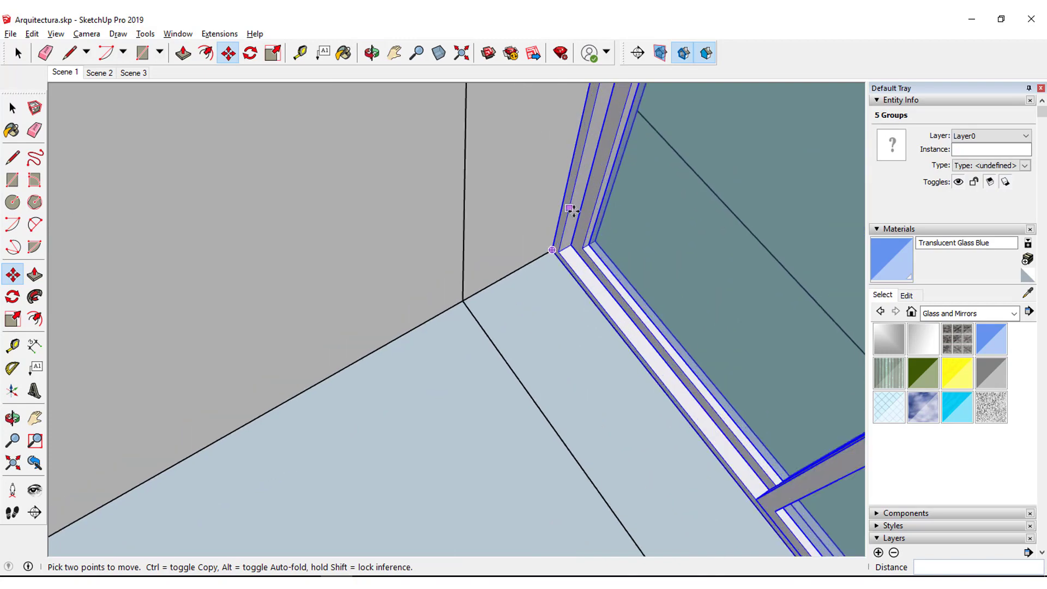
scroll(540, 284, up, 2)
scroll(542, 283, down, 2)
scroll(533, 280, down, 2)
scroll(528, 267, down, 1)
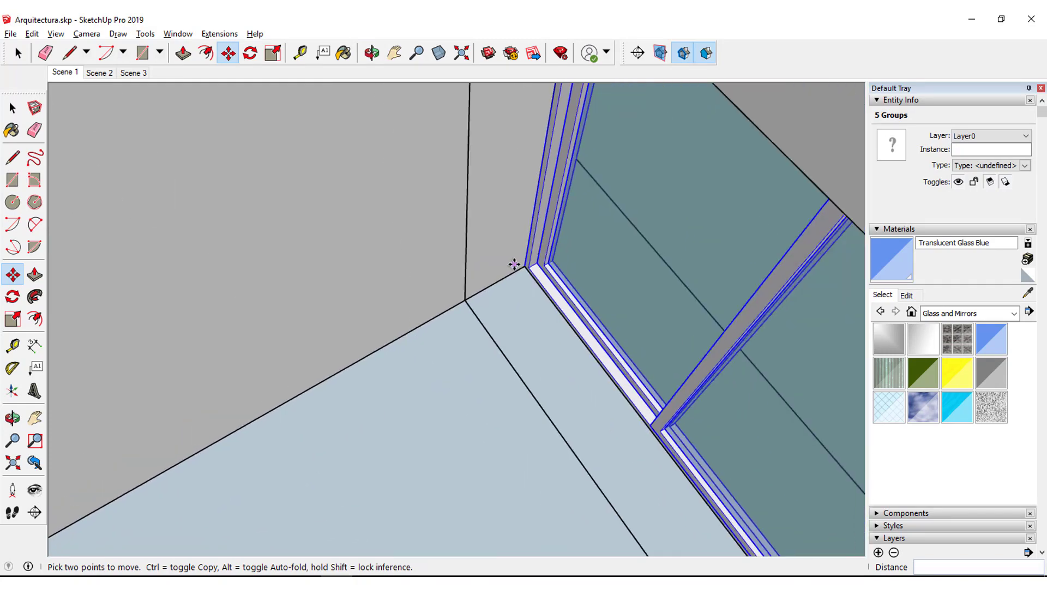
scroll(519, 264, down, 2)
scroll(521, 266, down, 5)
mouse_move(521, 266)
middle_down()
mouse_move(313, 290)
mouse_move(394, 364)
mouse_move(553, 460)
mouse_move(596, 444)
mouse_move(439, 434)
mouse_move(461, 460)
mouse_move(276, 374)
middle_up()
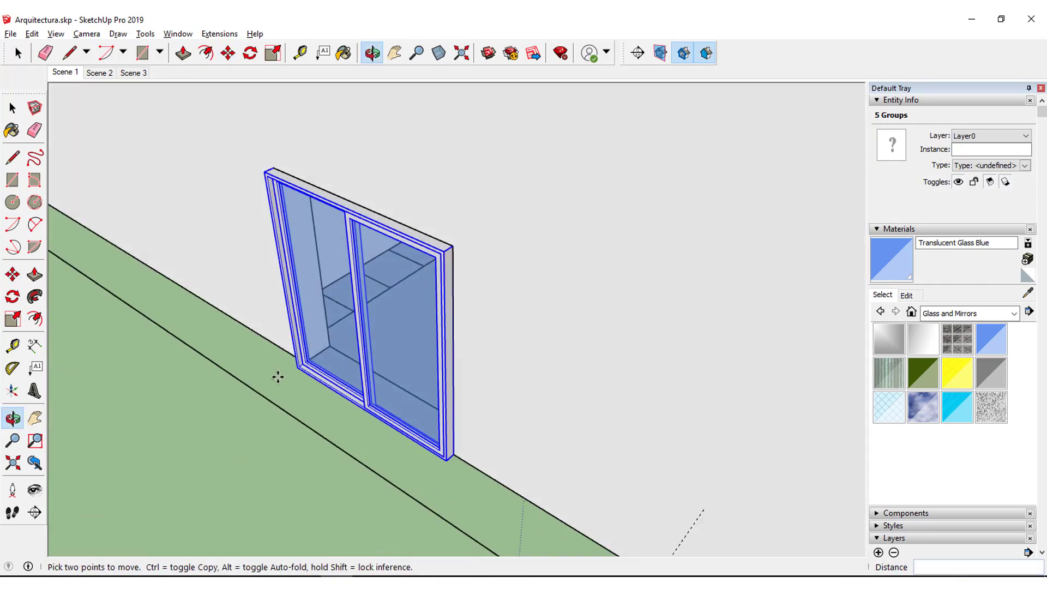
Move the window by its bottom corner out of the opening onto the ground in front.
click(456, 460)
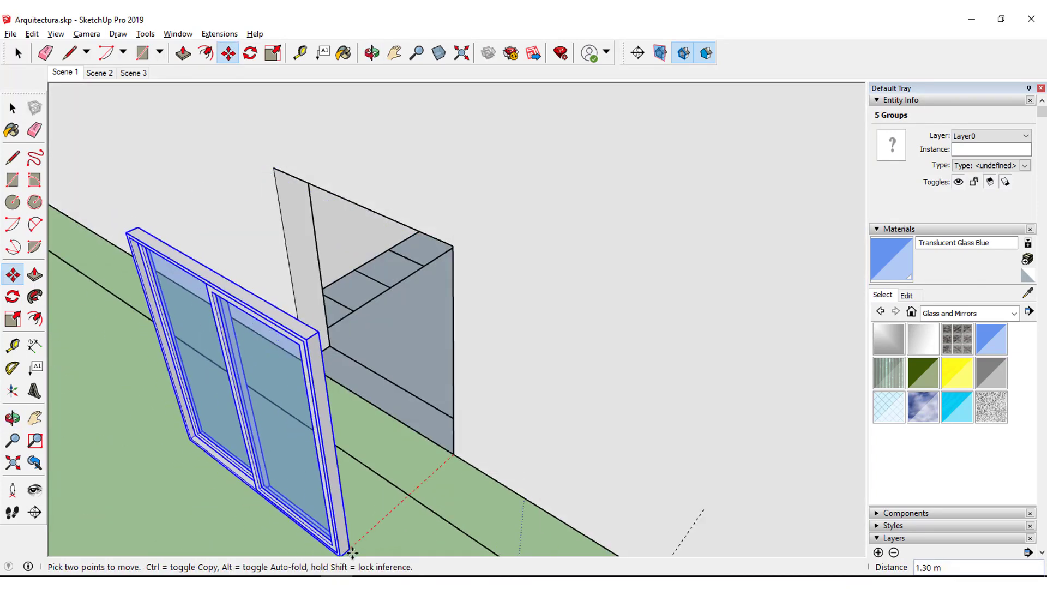
mouse_move(352, 553)
middle_down()
mouse_move(367, 474)
mouse_move(479, 363)
middle_up()
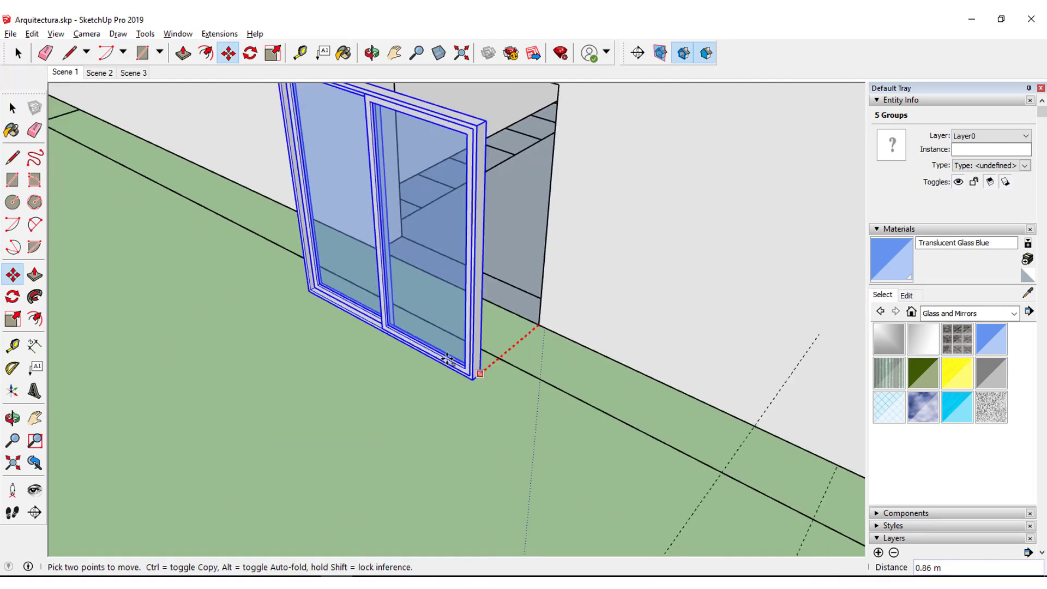
click(377, 454)
mouse_move(388, 320)
middle_down()
mouse_move(411, 402)
mouse_move(443, 404)
middle_up()
mouse_move(479, 435)
middle_down()
mouse_move(673, 502)
mouse_move(696, 323)
mouse_move(598, 459)
mouse_move(594, 493)
mouse_move(671, 411)
middle_up()
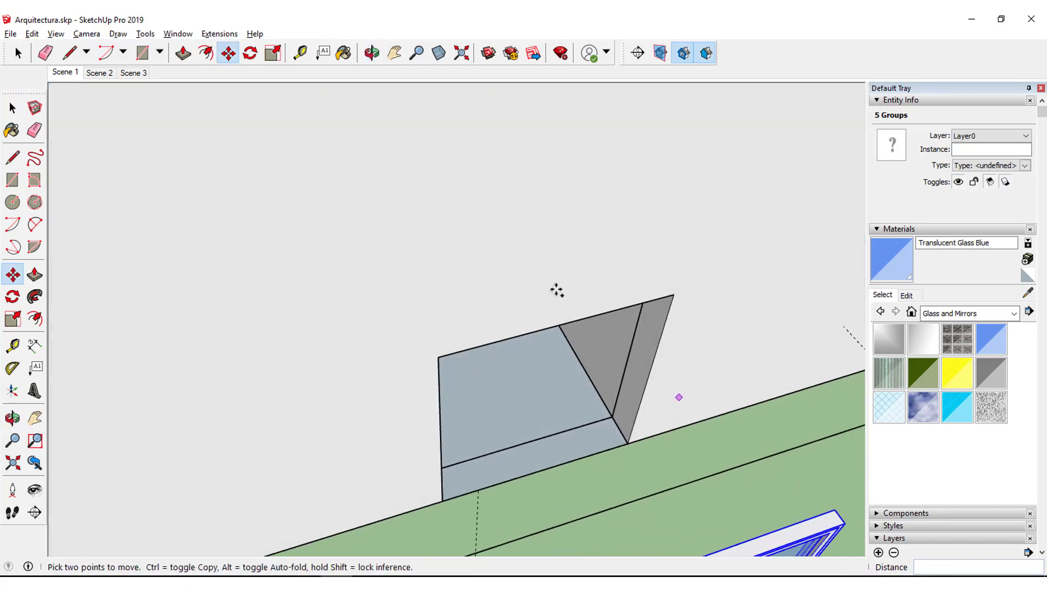
Push the rear opening's left side face outward 0.10 m with Push/Pull.
click(12, 108)
click(546, 376)
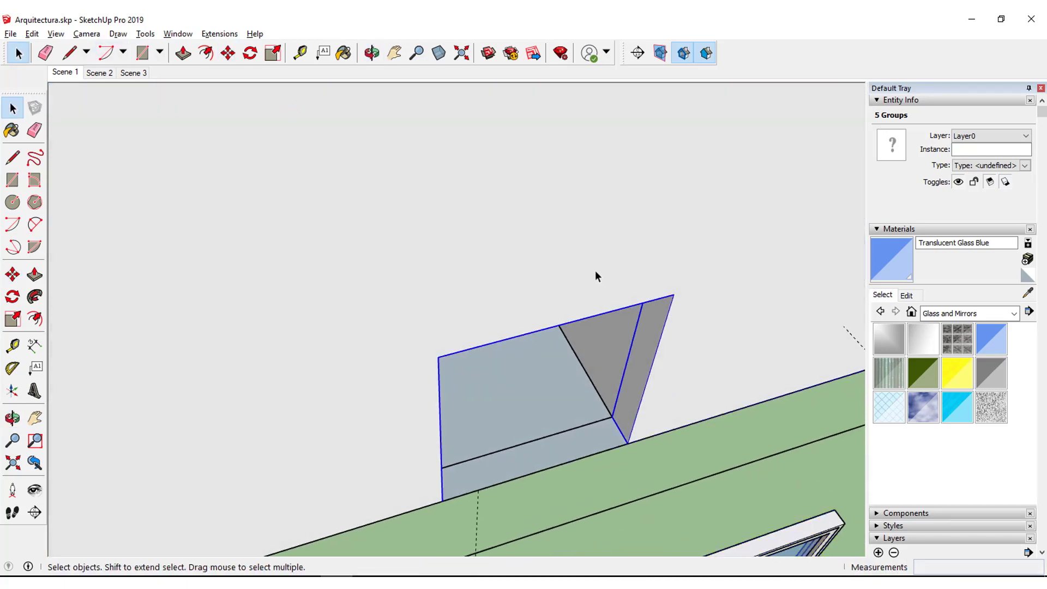
click(609, 297)
mouse_move(614, 355)
middle_down()
mouse_move(632, 363)
mouse_move(607, 343)
mouse_move(306, 477)
mouse_move(207, 361)
middle_up()
key(o)
drag(207, 361, 197, 303)
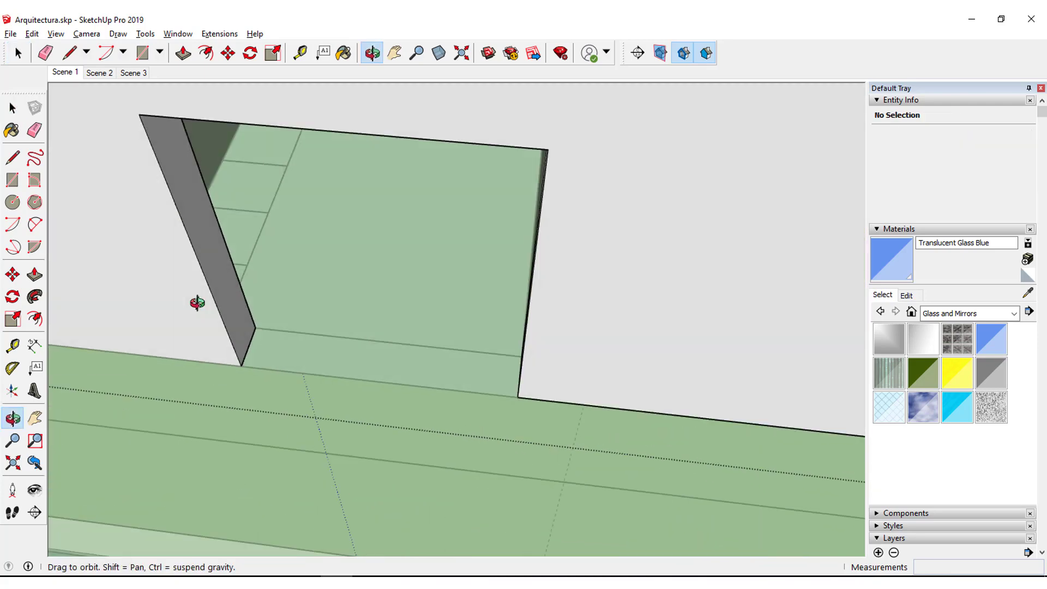
middle_drag(197, 303, 186, 306)
click(35, 275)
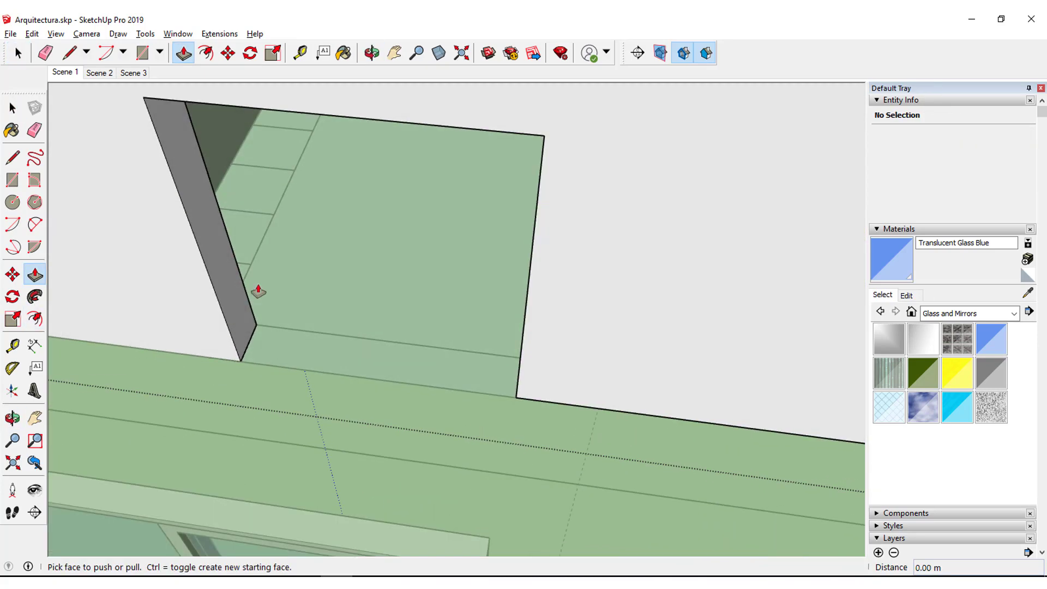
click(231, 308)
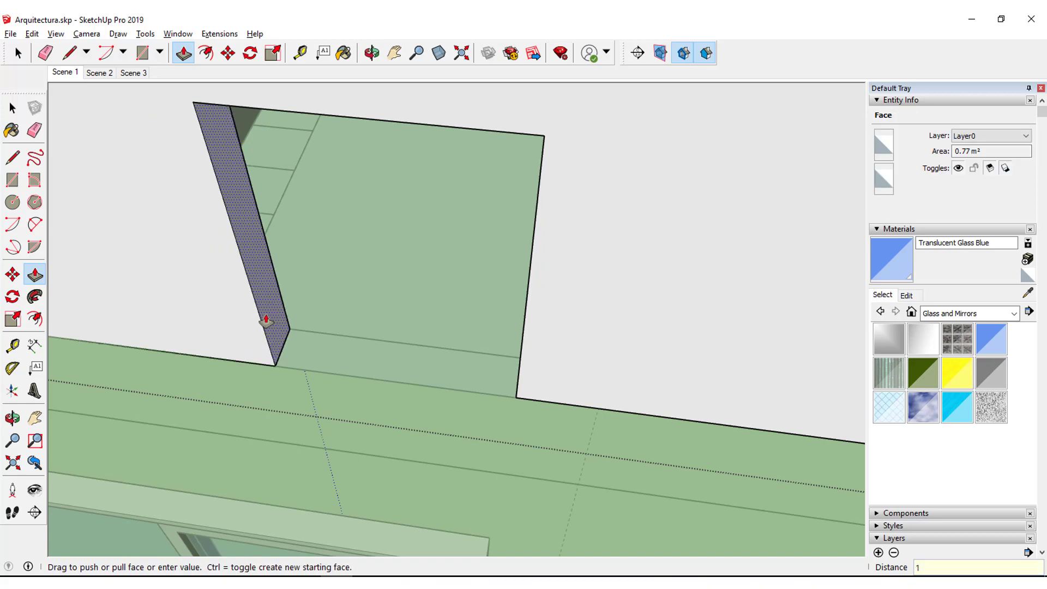
key(Return)
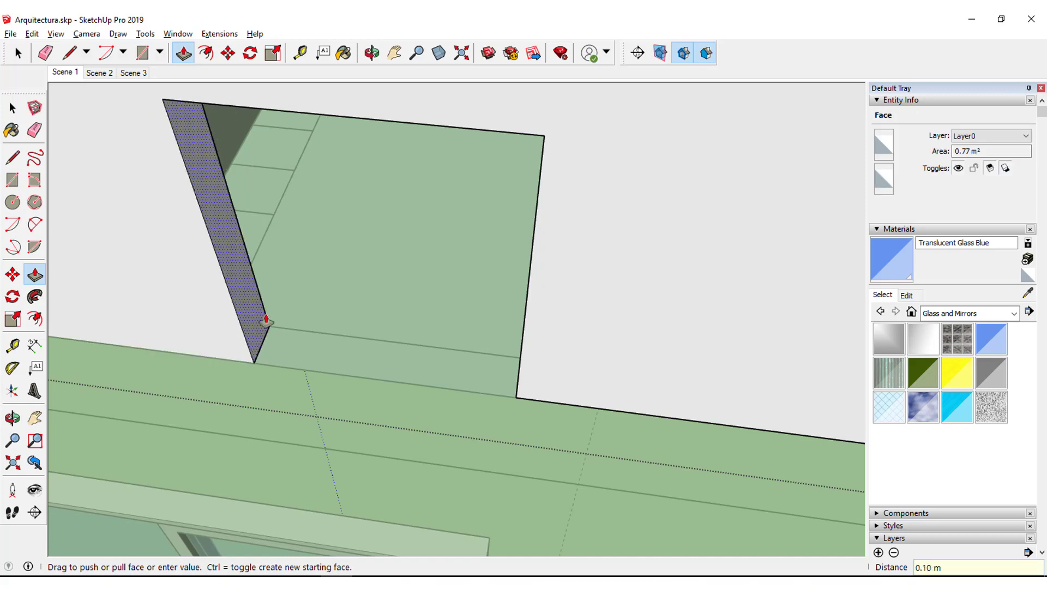
Push the opening's right side face outward 0.10 m, undoing the mistaken 10 m push.
mouse_move(379, 393)
middle_down()
mouse_move(522, 416)
mouse_move(405, 390)
middle_up()
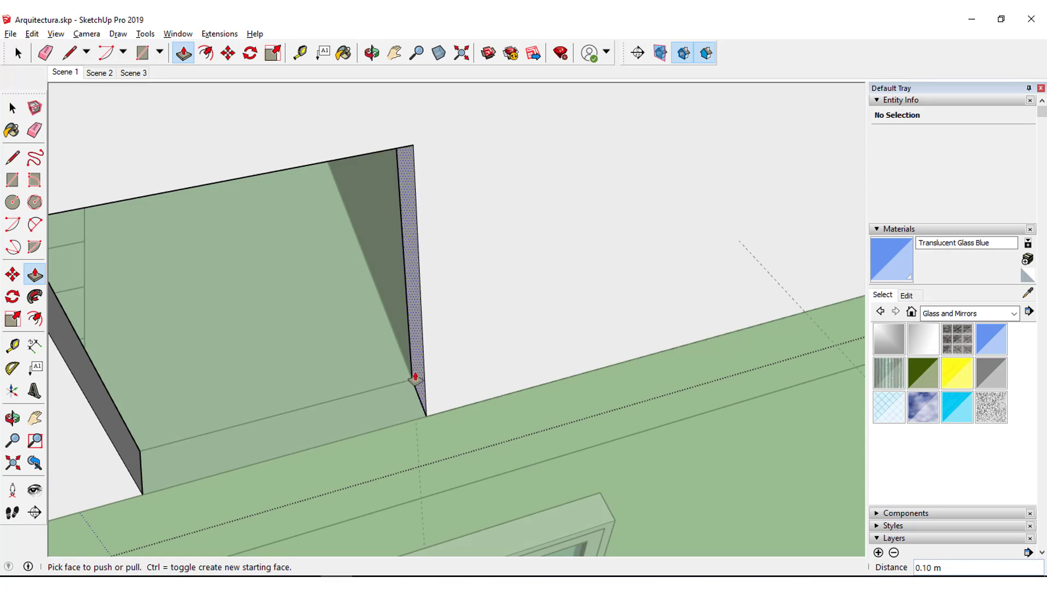
click(415, 378)
text(0)
key(Return)
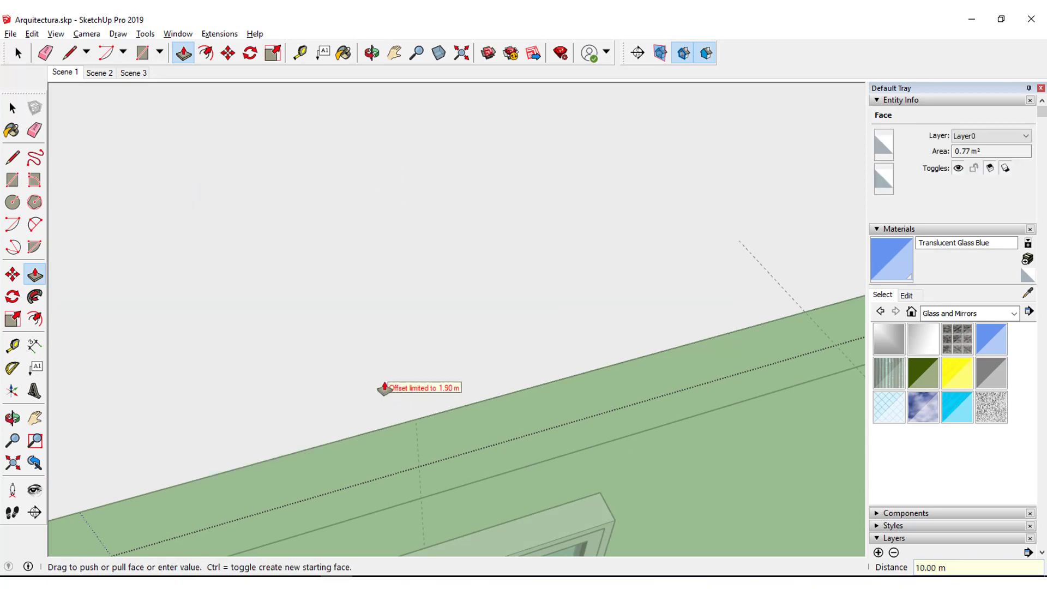
key(ctrl+z)
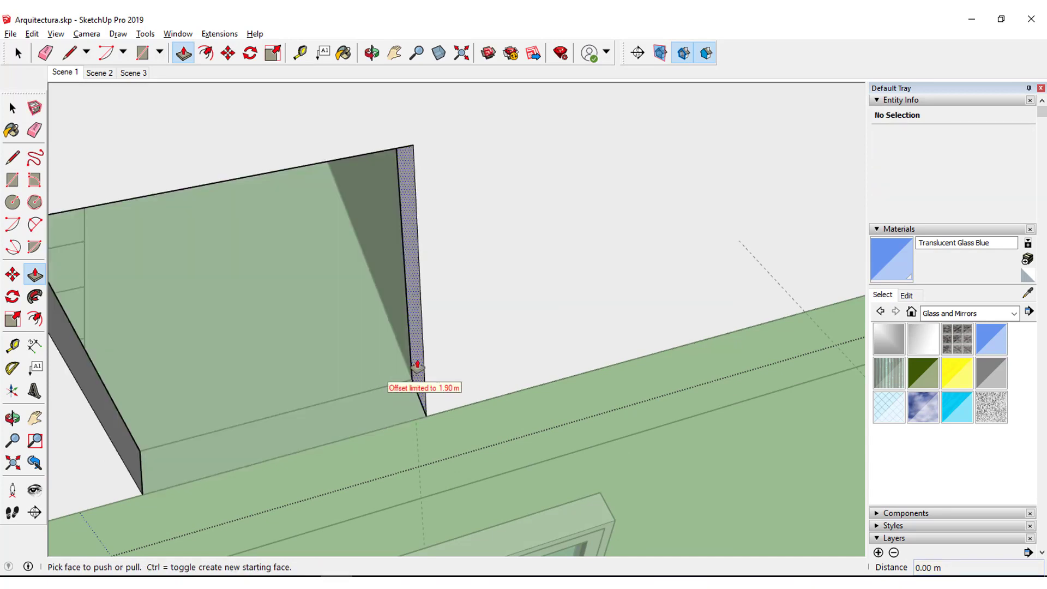
drag(415, 364, 399, 371)
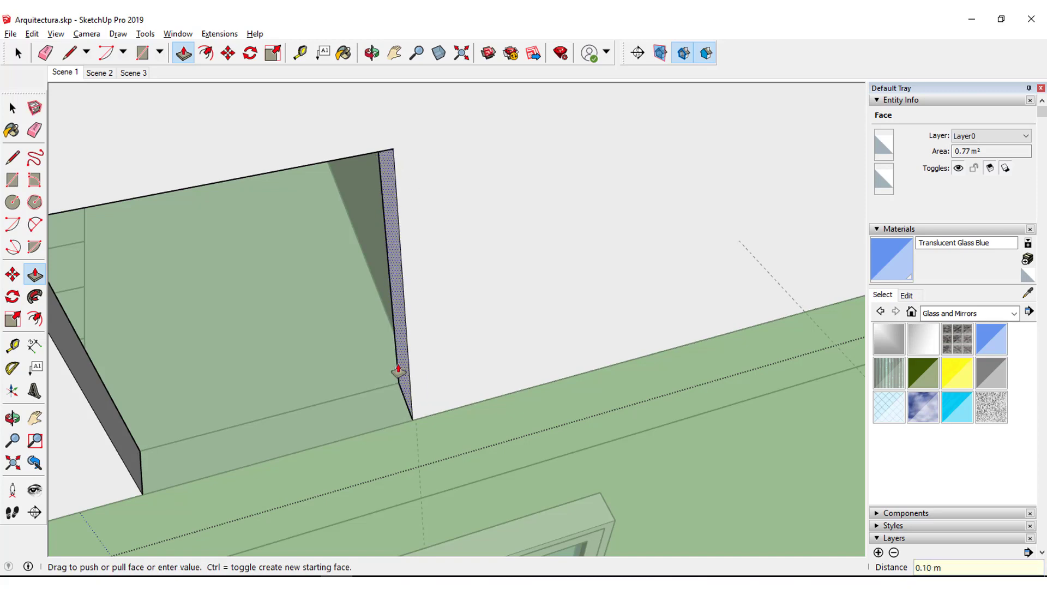
key(Return)
scroll(400, 368, down, 3)
key(space)
key(space)
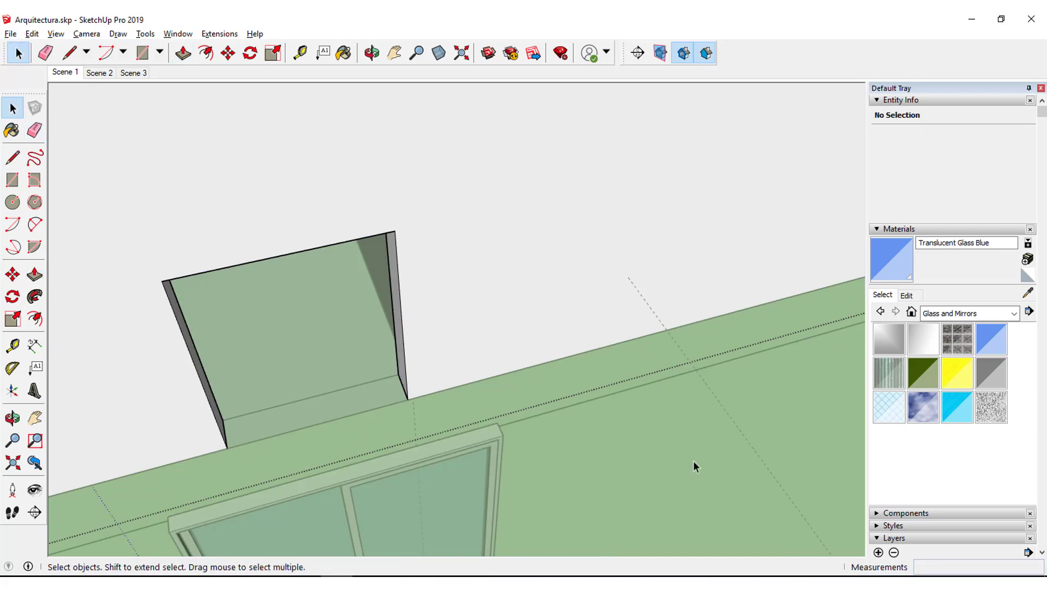
Select all five parts of the window and move it from its top-rail midpoint.
middle_drag(457, 467, 370, 390)
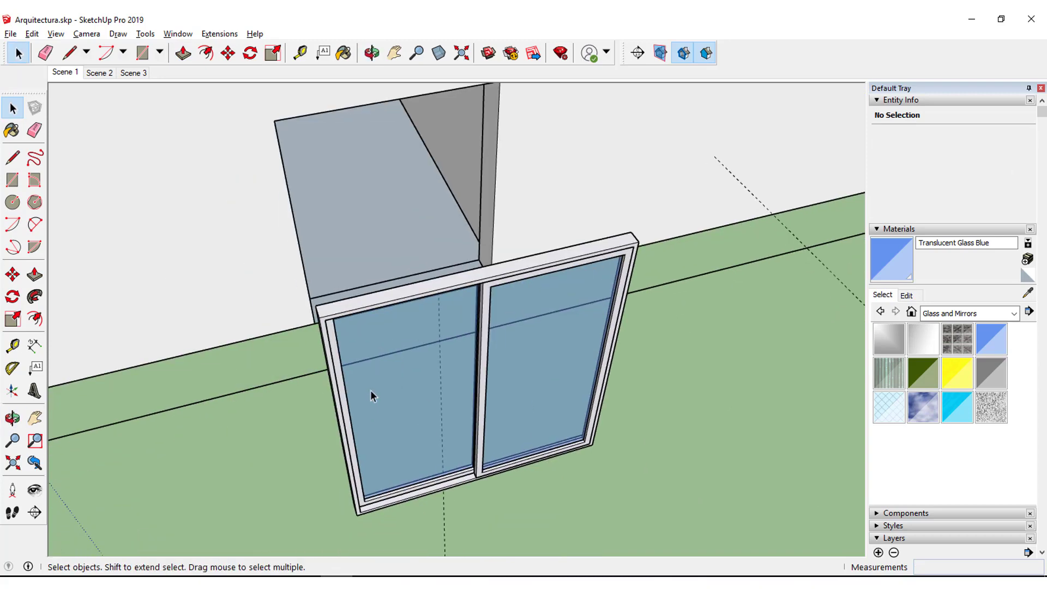
mouse_move(564, 455)
middle_down()
mouse_move(507, 509)
mouse_move(549, 475)
mouse_move(509, 486)
middle_up()
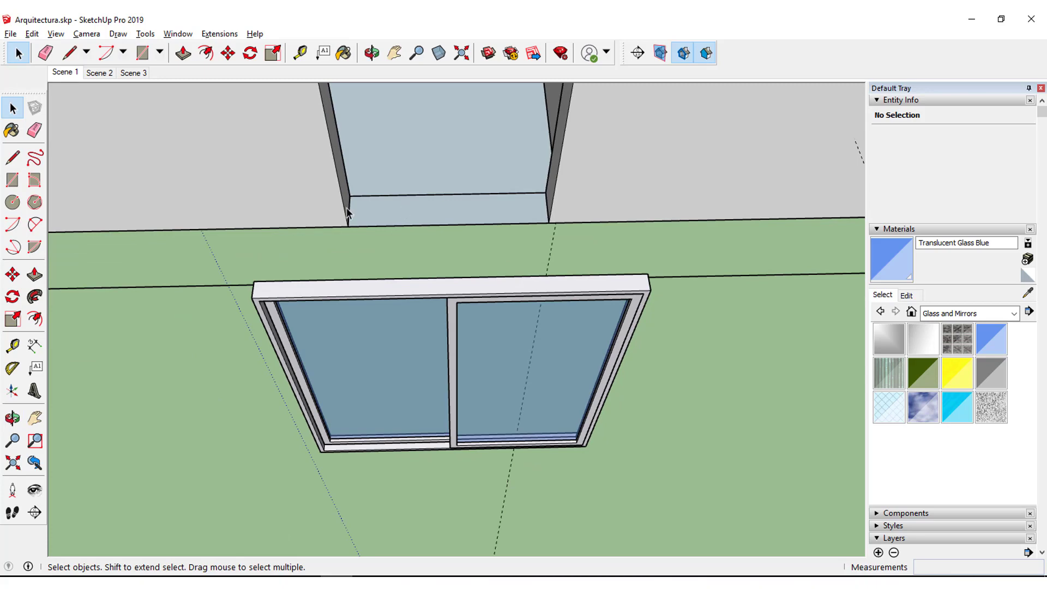
mouse_move(405, 215)
middle_down()
mouse_move(428, 296)
mouse_move(427, 164)
mouse_move(571, 370)
mouse_move(609, 493)
middle_up()
drag(447, 372, 446, 373)
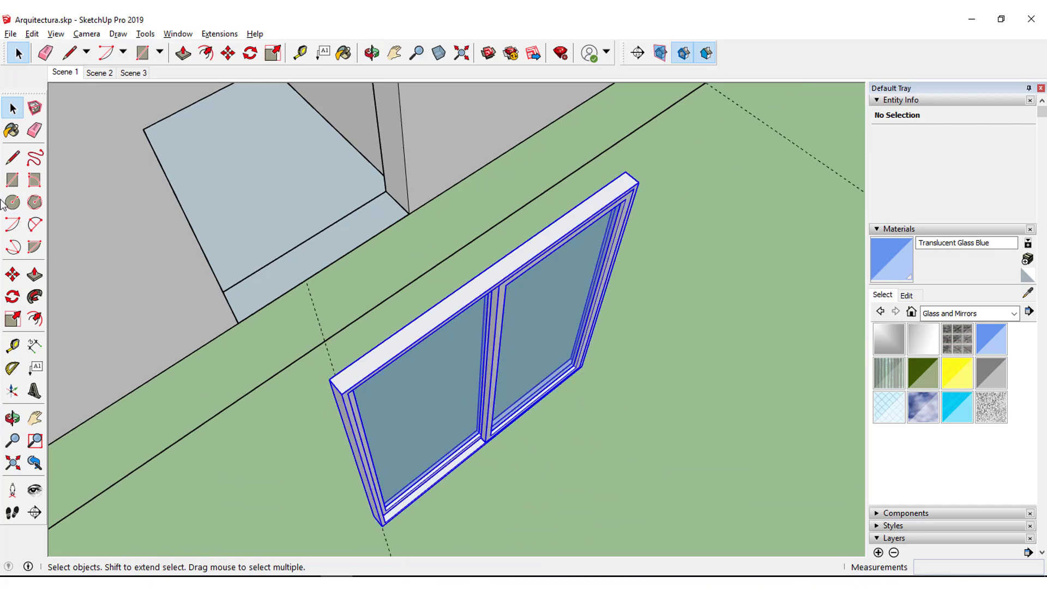
click(13, 275)
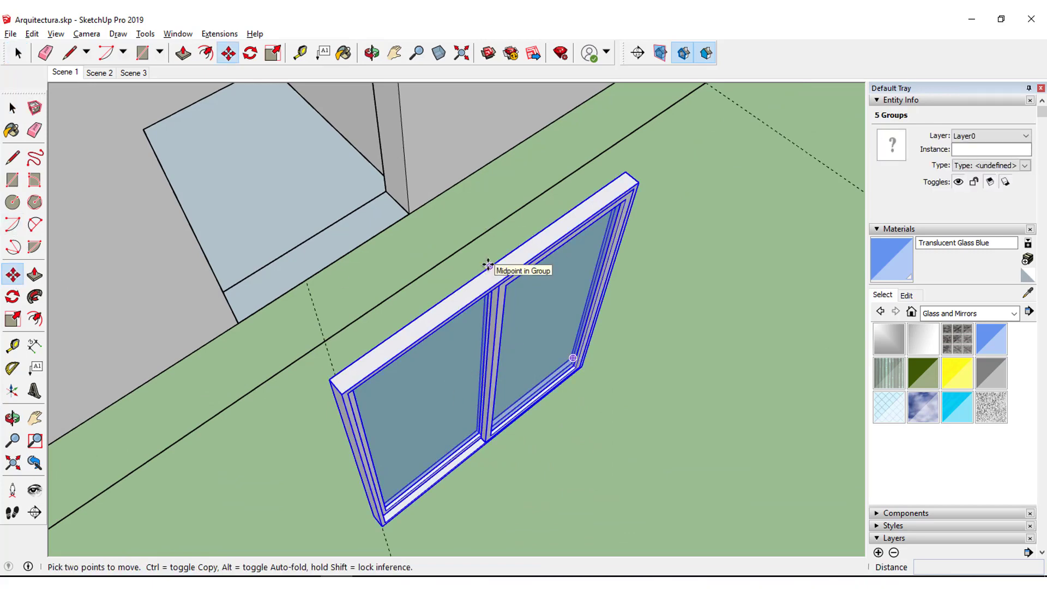
scroll(488, 265, up, 1)
scroll(490, 265, up, 2)
scroll(498, 269, up, 3)
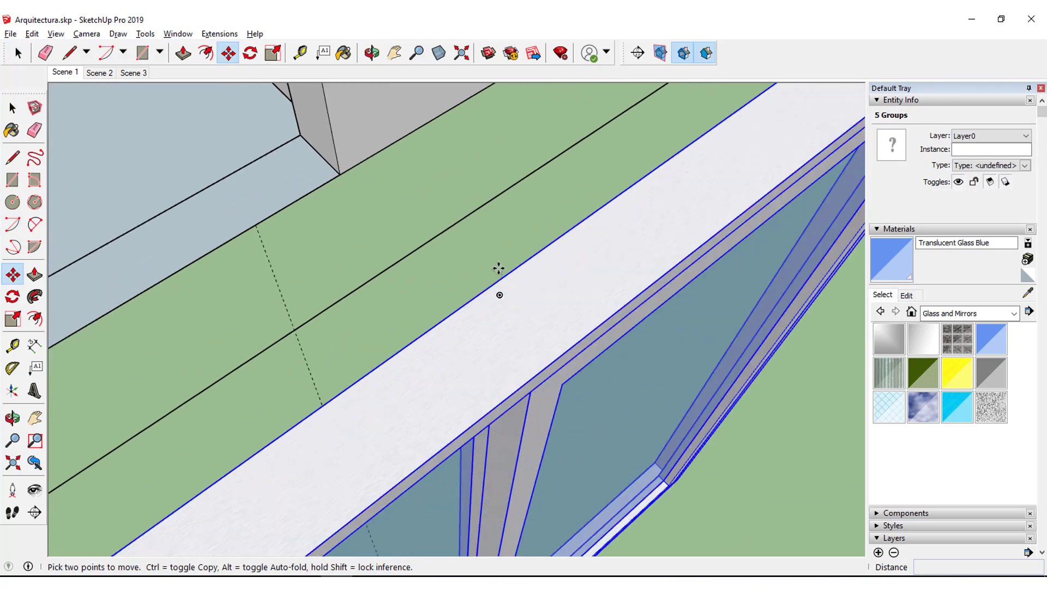
click(483, 290)
scroll(362, 231, down, 3)
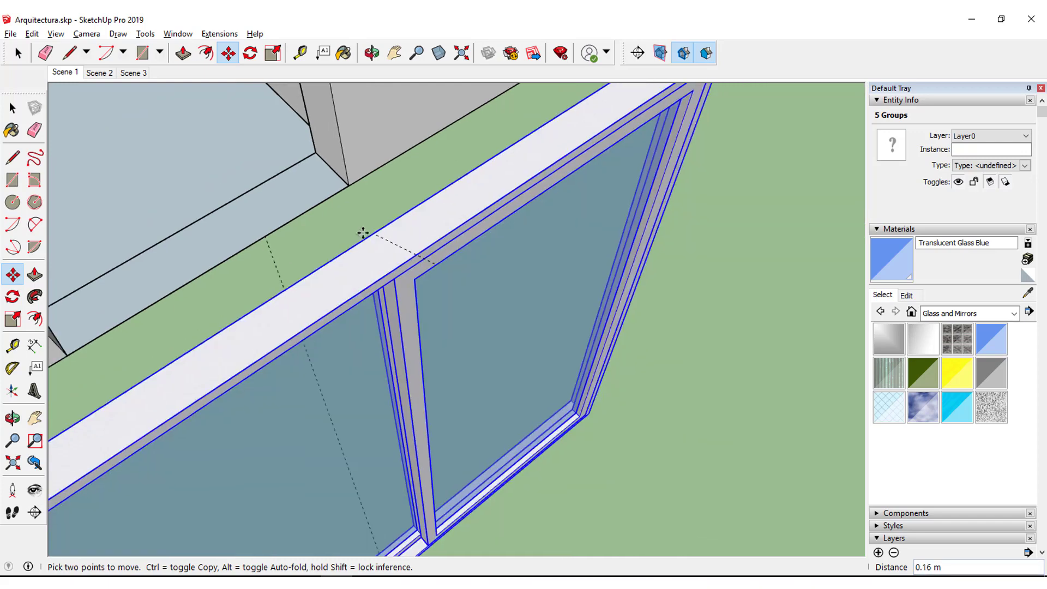
scroll(273, 191, down, 3)
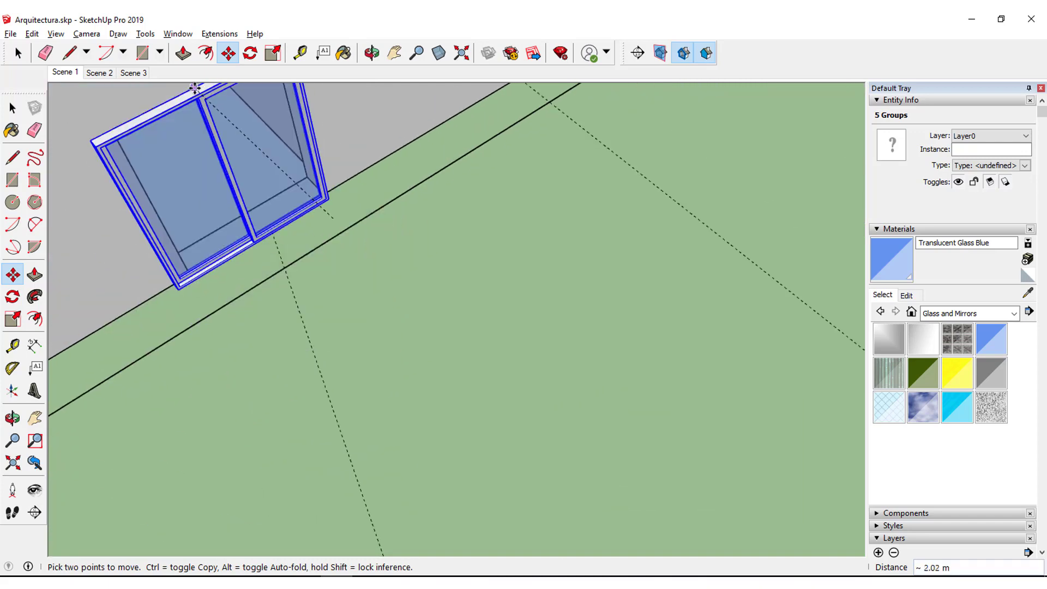
click(195, 88)
Undo that move, orbit around the window and walls, and turn on X-ray.
mouse_move(262, 187)
middle_down()
mouse_move(217, 164)
mouse_move(402, 203)
mouse_move(374, 397)
mouse_move(327, 140)
mouse_move(421, 136)
middle_up()
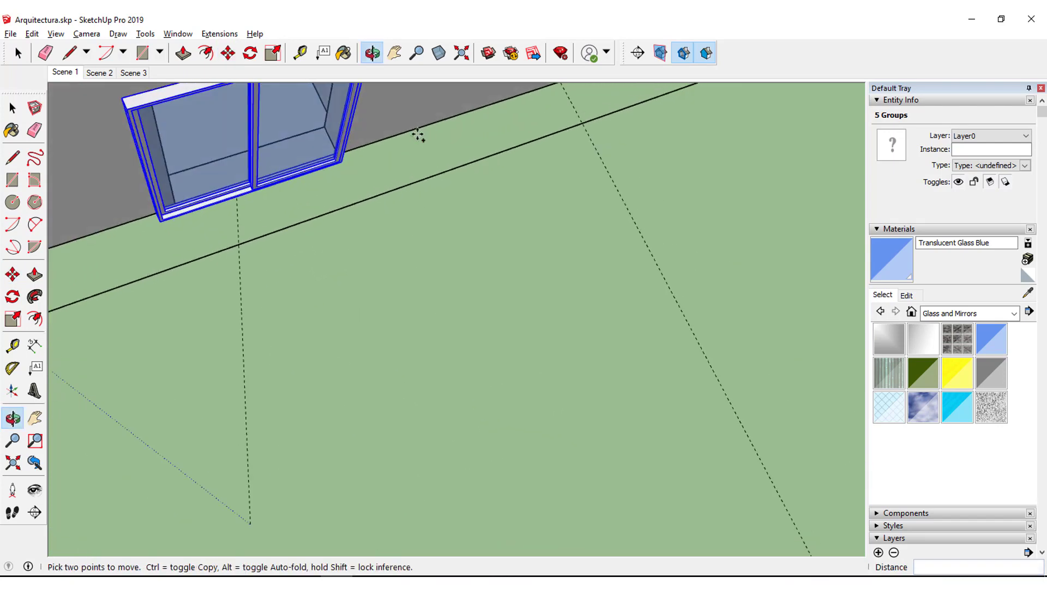
key(ctrl+z)
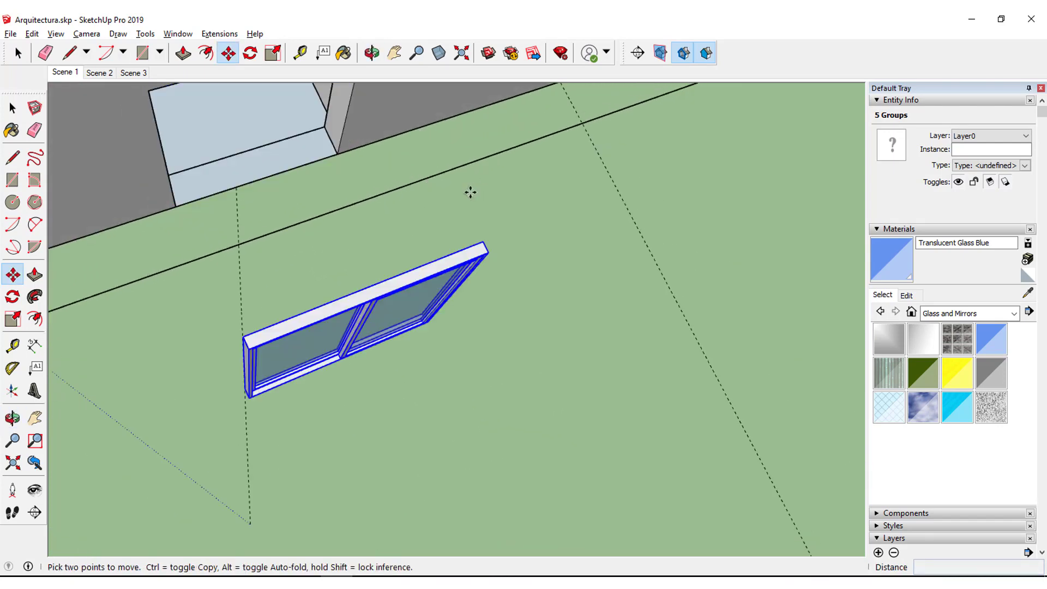
mouse_move(349, 282)
middle_down()
mouse_move(304, 362)
mouse_move(264, 320)
mouse_move(398, 381)
middle_up()
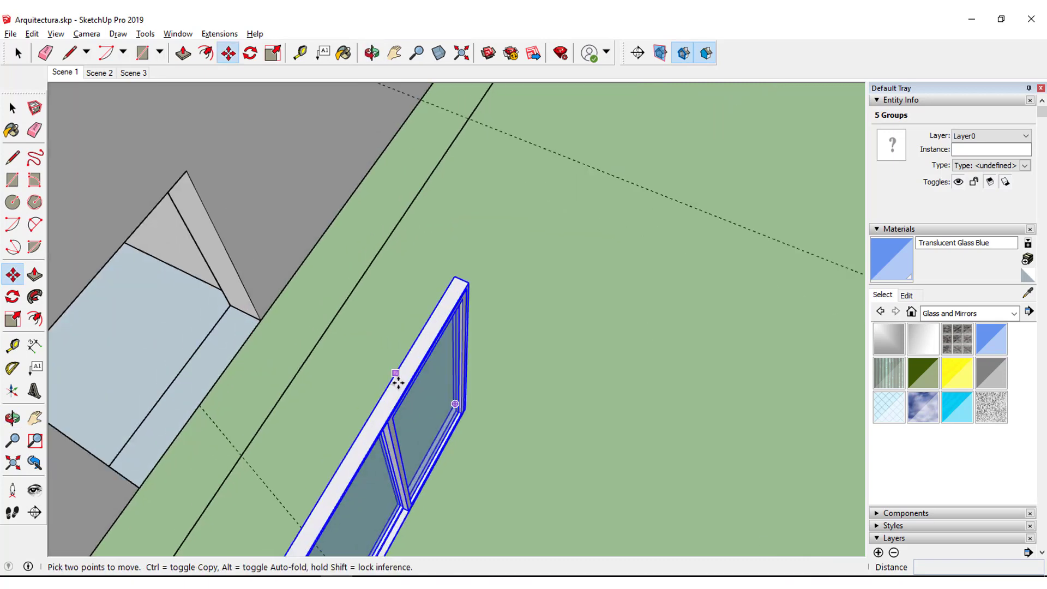
scroll(376, 405, up, 2)
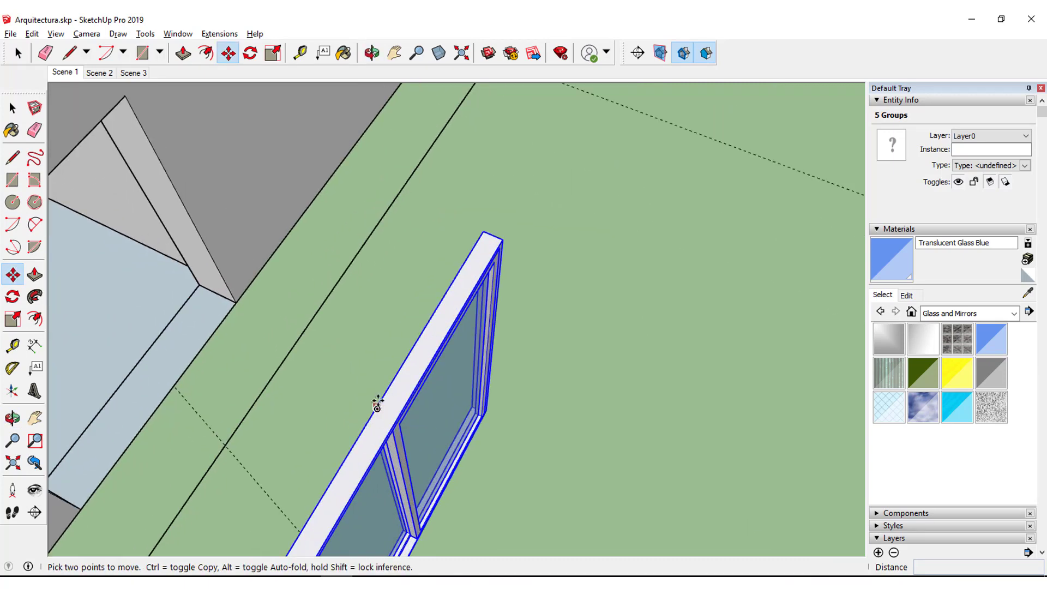
mouse_move(380, 395)
middle_down()
mouse_move(367, 412)
mouse_move(373, 341)
middle_up()
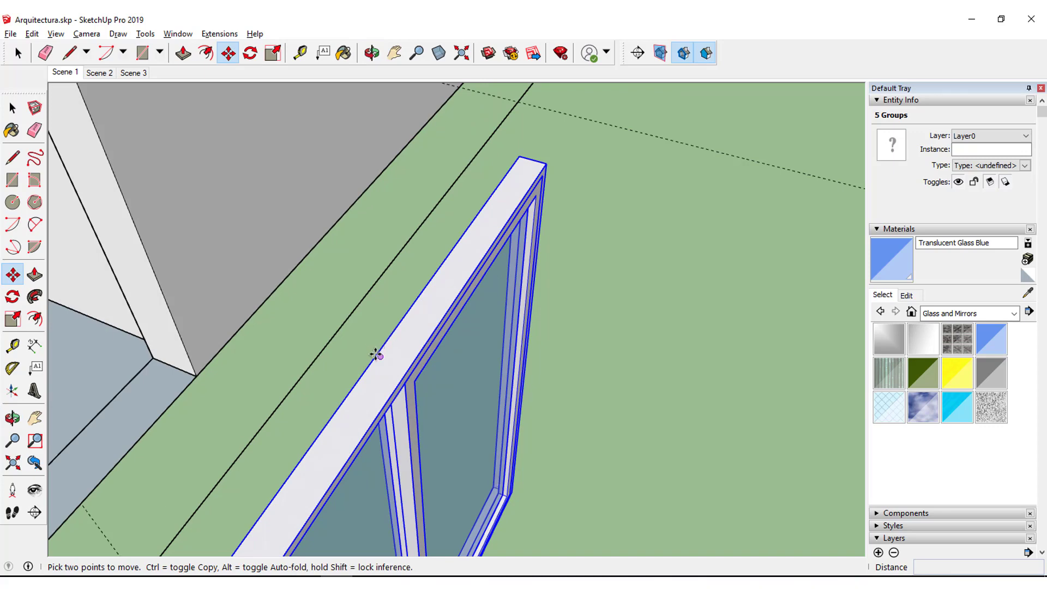
mouse_move(375, 354)
middle_down()
mouse_move(374, 367)
mouse_move(402, 331)
middle_up()
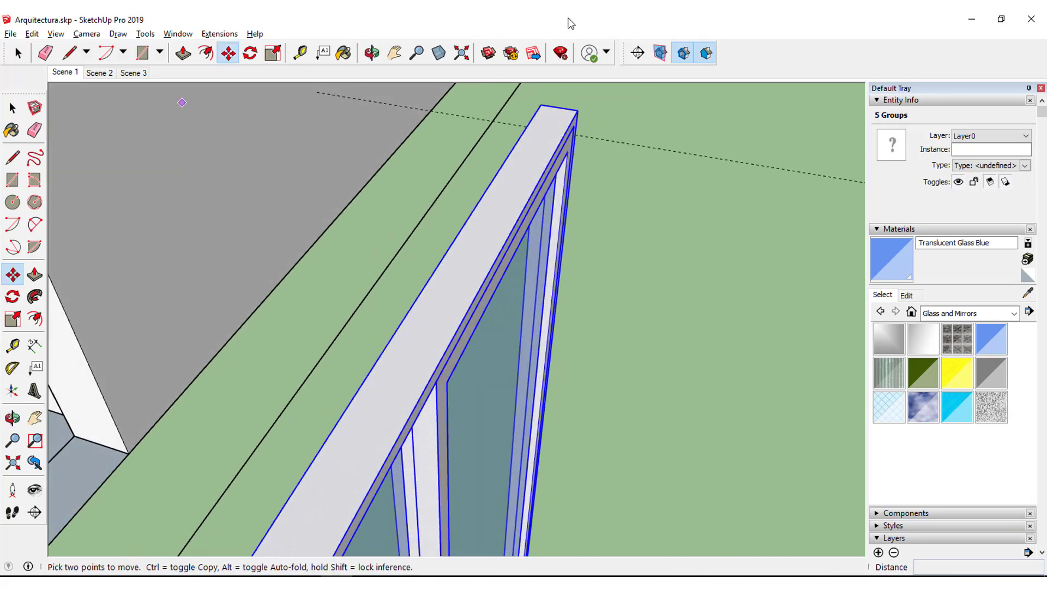
click(439, 53)
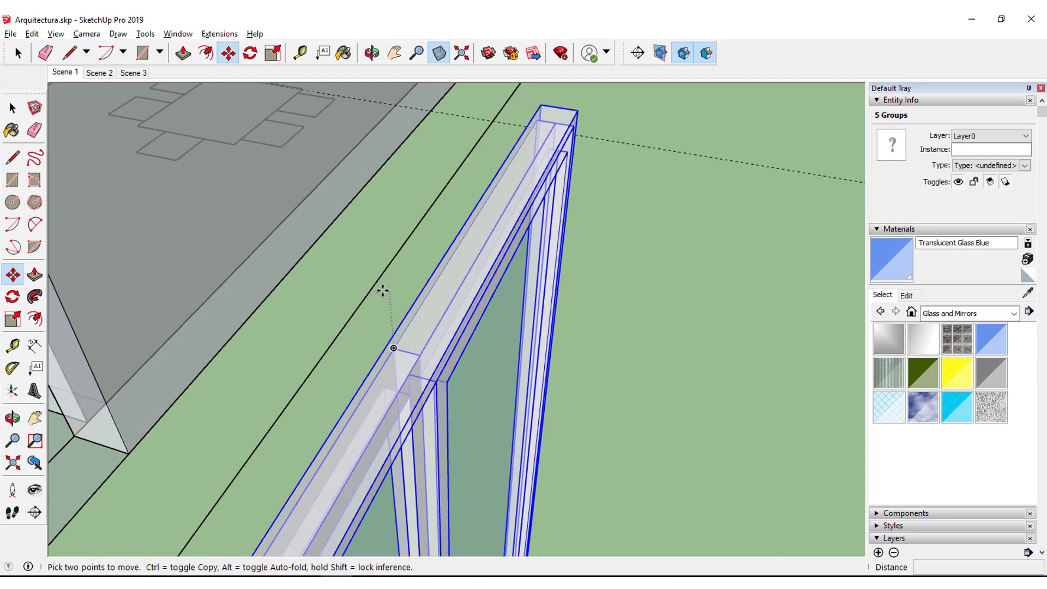
Move the window by its top rail, then by its bottom corner onto the lawn outside.
click(385, 345)
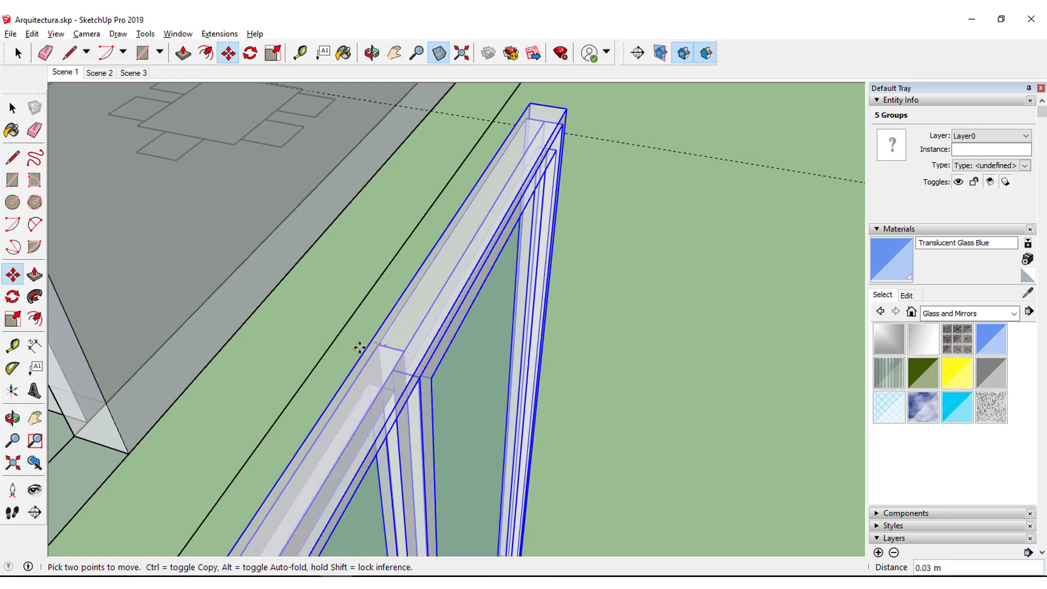
scroll(283, 341, down, 4)
mouse_move(282, 341)
middle_down()
mouse_move(353, 254)
mouse_move(420, 289)
middle_up()
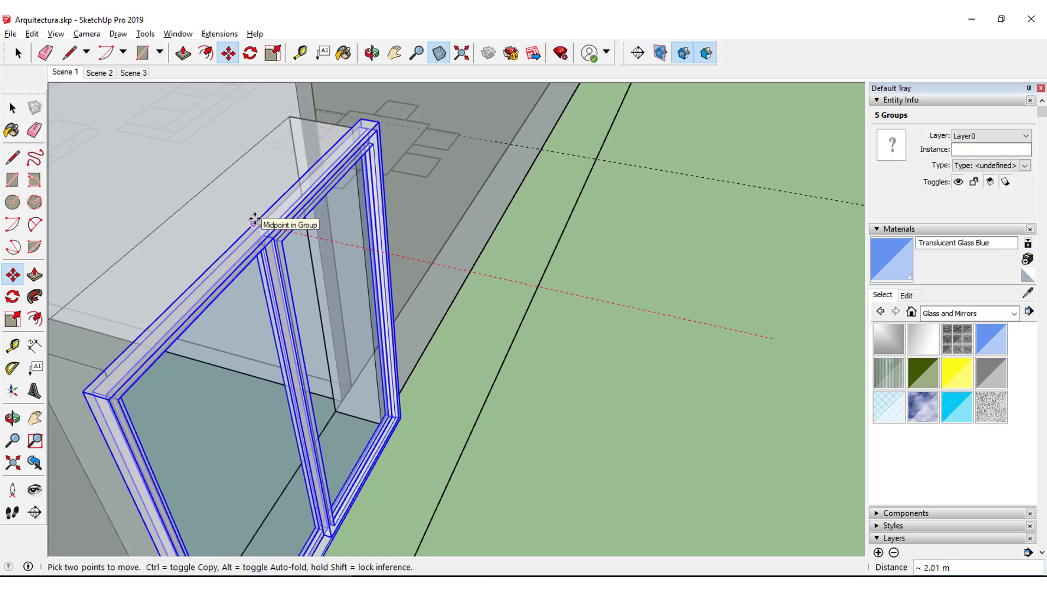
click(255, 221)
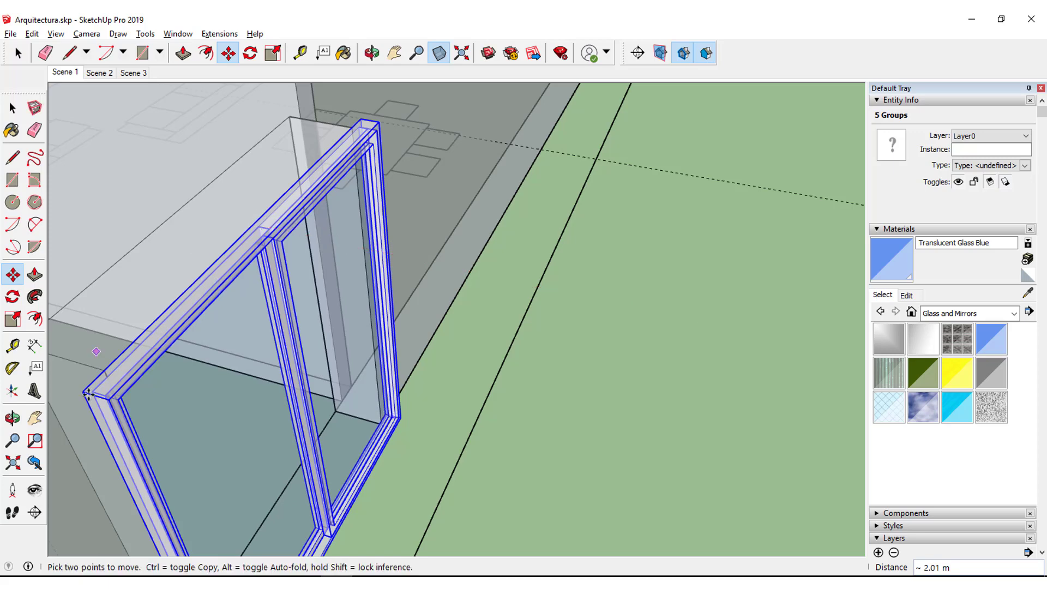
scroll(121, 349, down, 2)
scroll(153, 404, down, 3)
scroll(187, 465, down, 1)
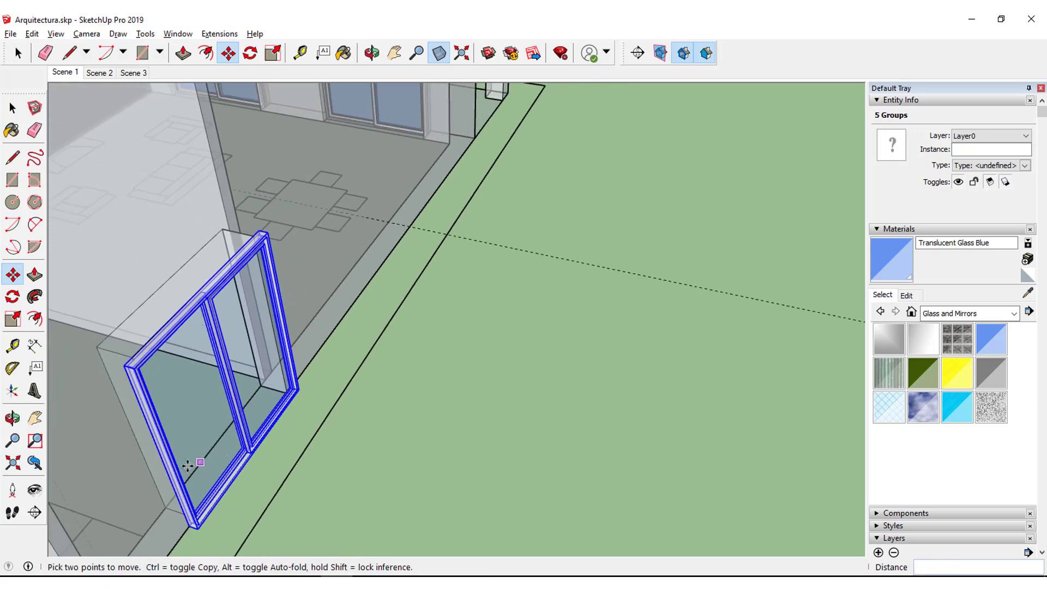
click(245, 451)
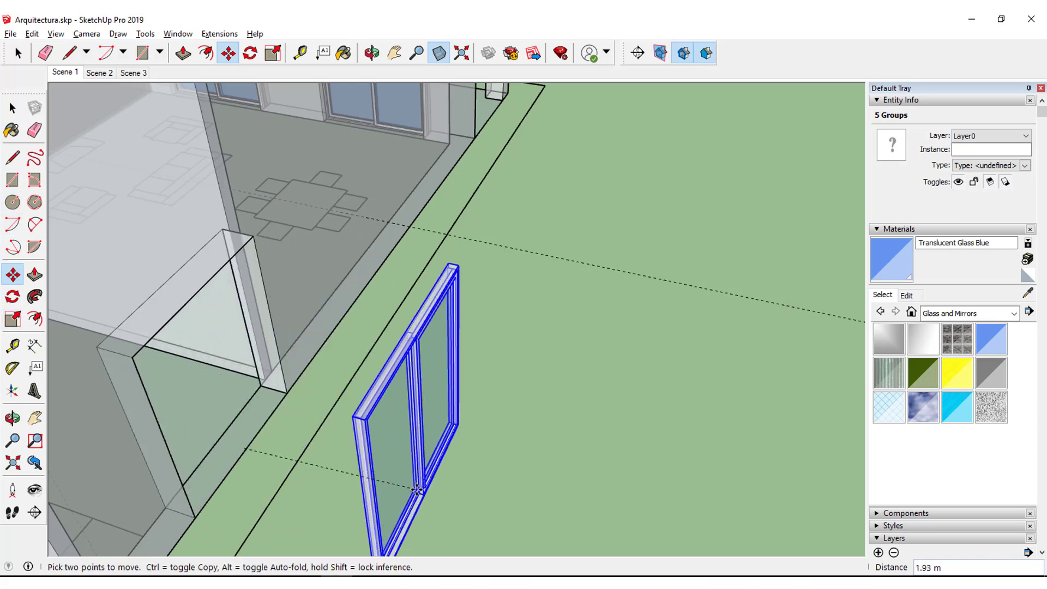
click(440, 494)
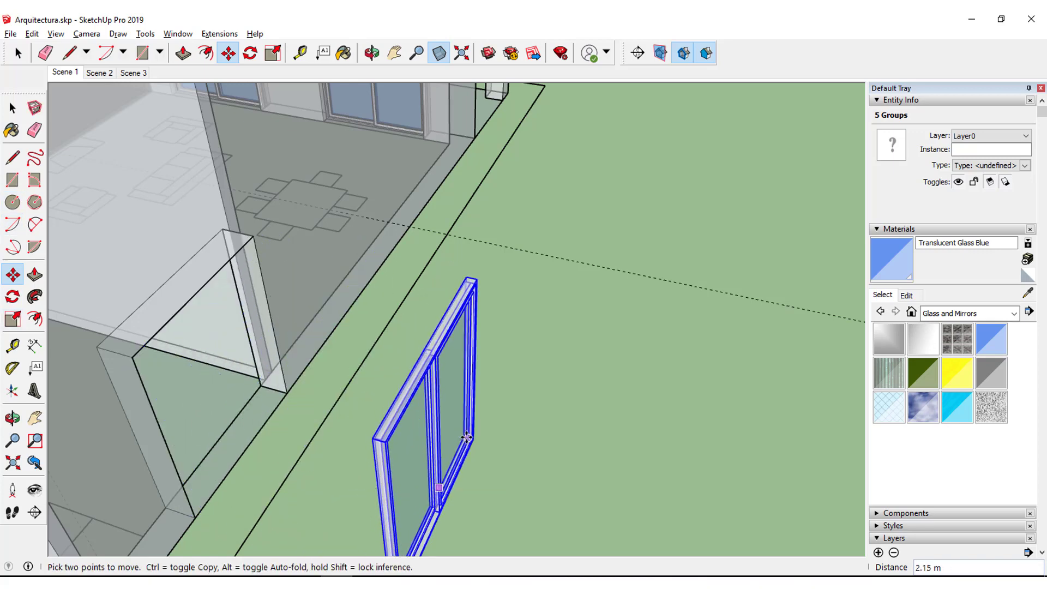
middle_drag(491, 404, 524, 372)
mouse_move(506, 336)
shift+middle_down()
mouse_move(531, 163)
mouse_move(356, 285)
mouse_move(321, 279)
shift+middle_up()
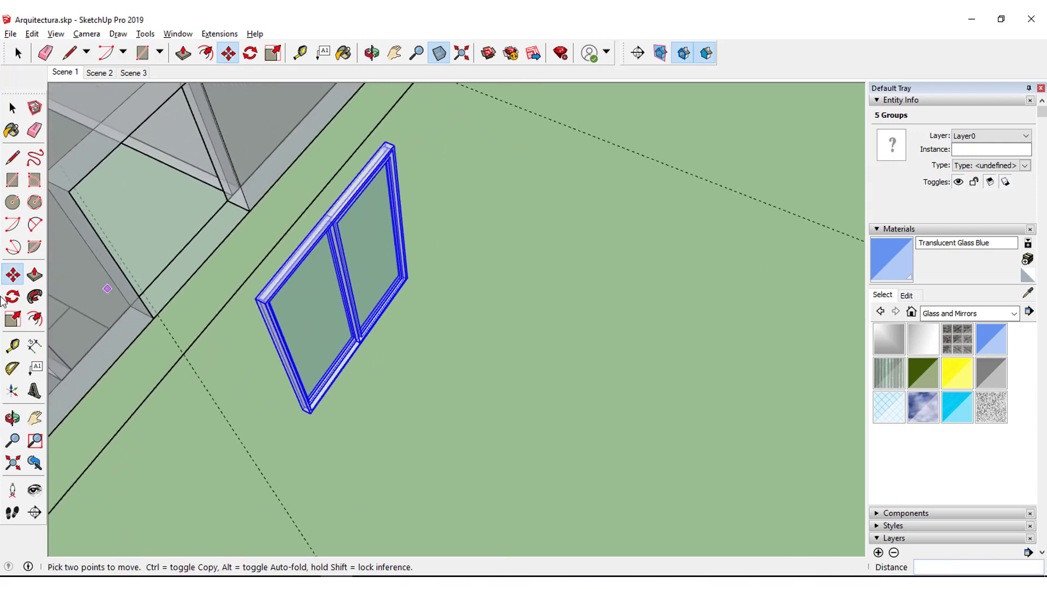
Create a Tape Measure guide at the opening corner, then a second guide 1.80 m from it.
click(19, 350)
scroll(157, 288, up, 3)
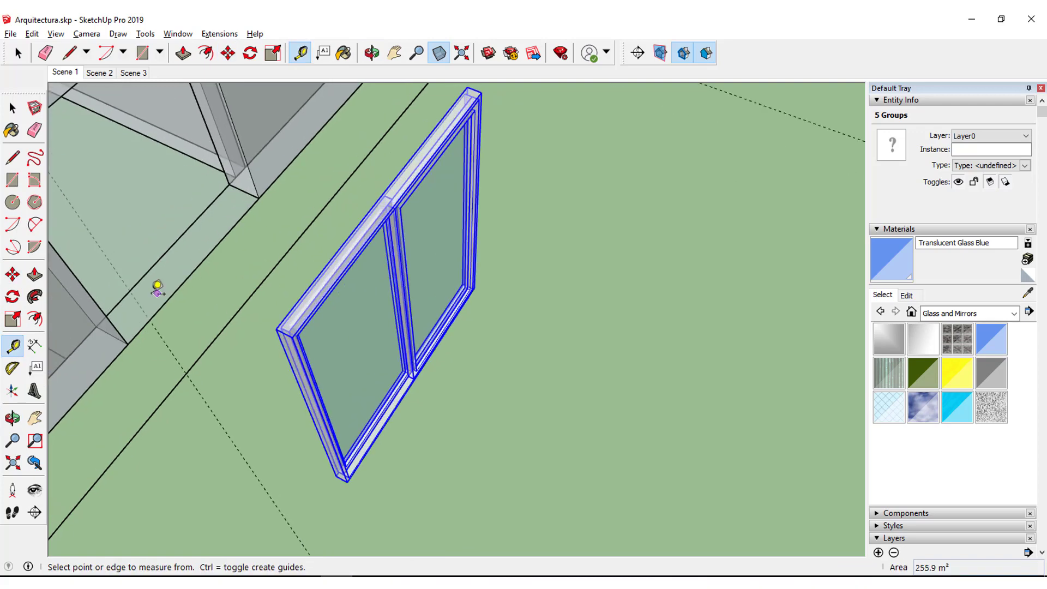
scroll(115, 335, up, 3)
click(113, 344)
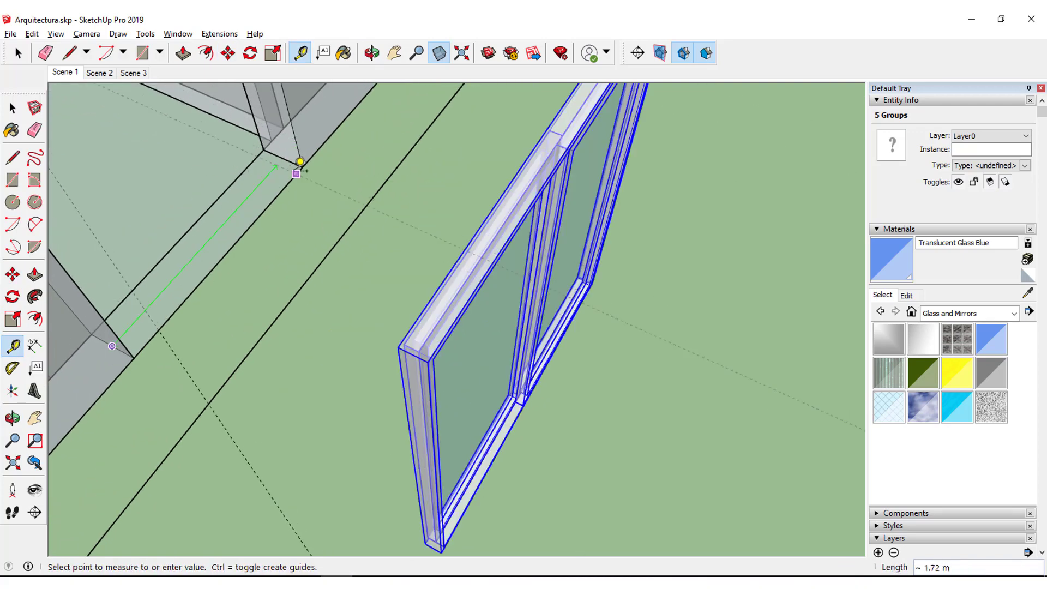
click(303, 166)
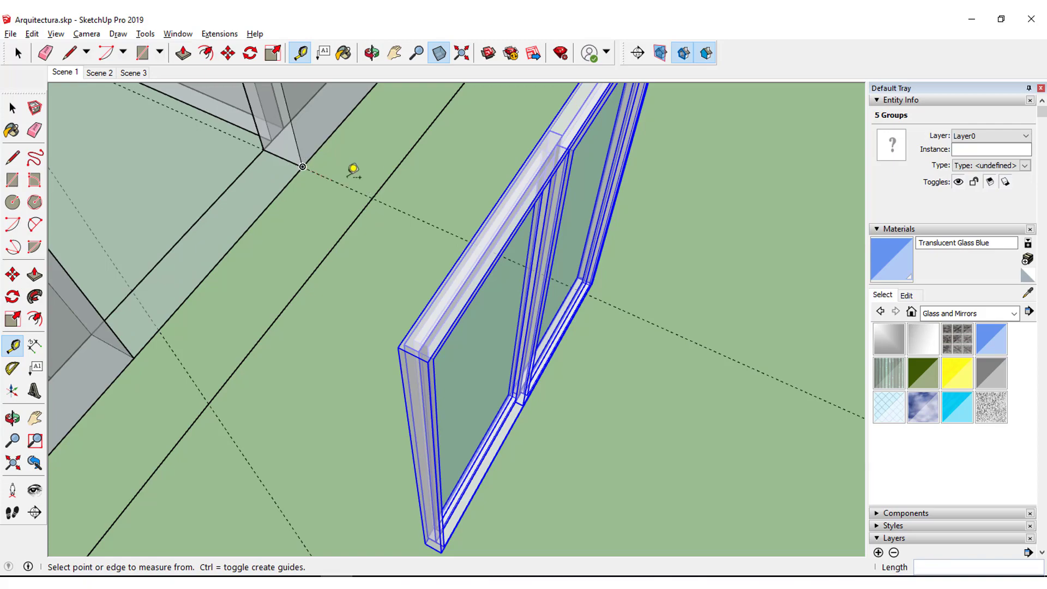
click(339, 184)
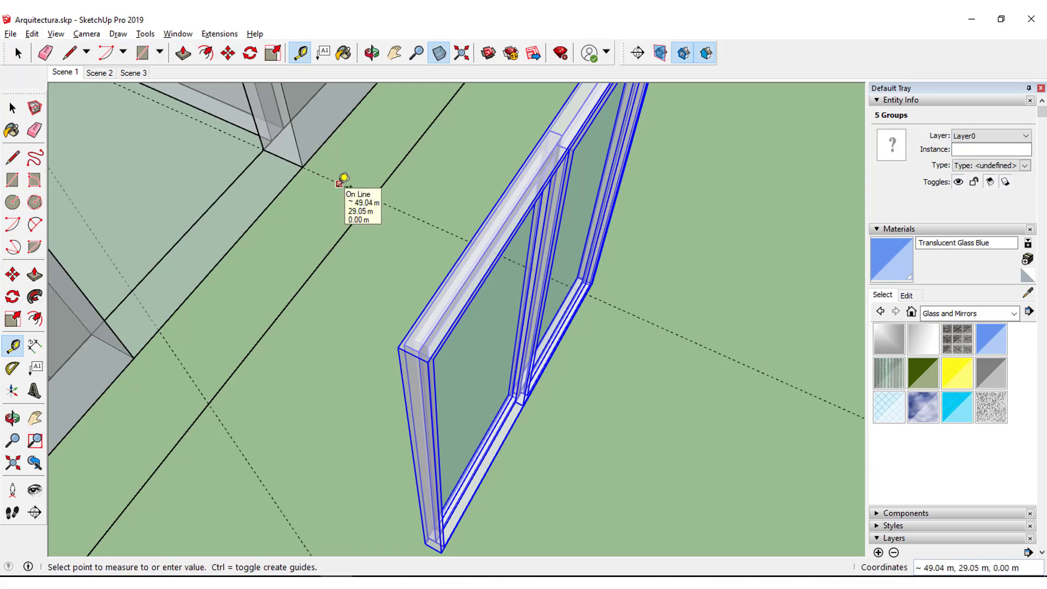
click(140, 344)
Orbit to face the glass window and return to the Select tool.
scroll(533, 327, up, 3)
mouse_move(518, 279)
middle_down()
mouse_move(426, 243)
mouse_move(444, 399)
mouse_move(381, 369)
mouse_move(388, 326)
middle_up()
scroll(400, 376, down, 3)
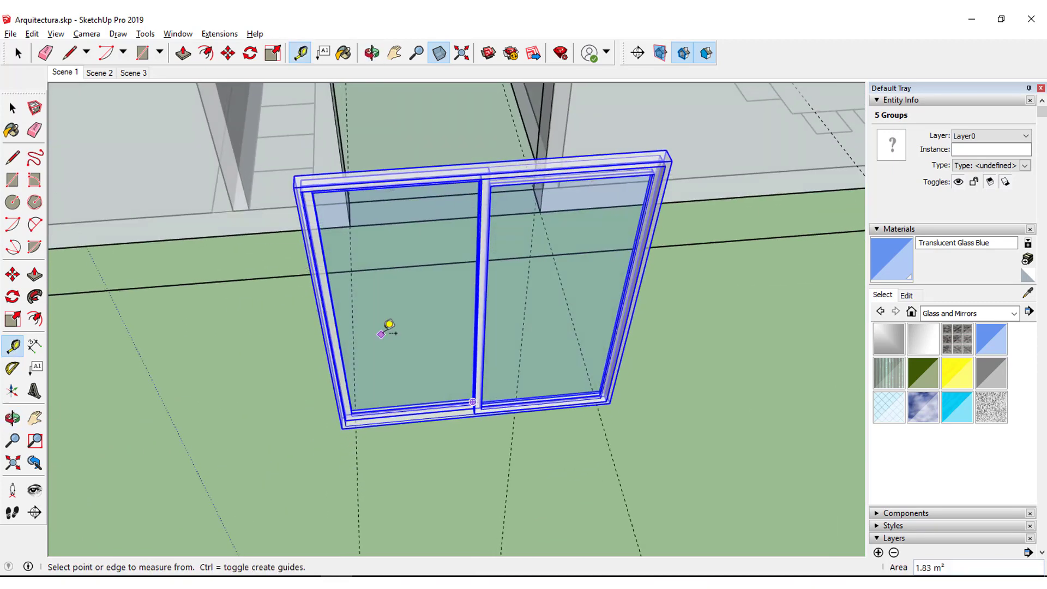
scroll(430, 334, up, 2)
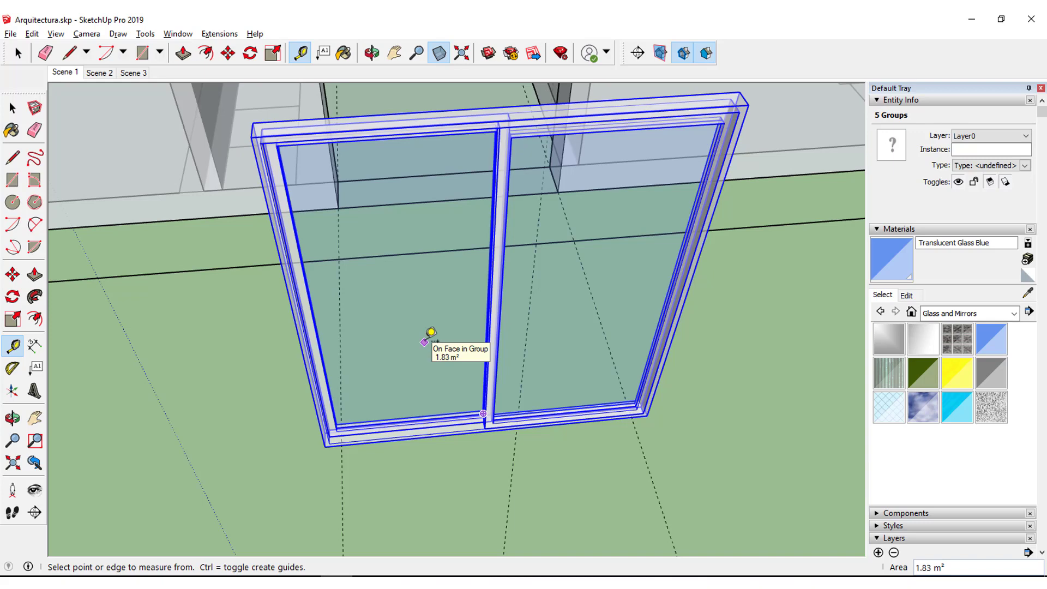
scroll(424, 342, down, 2)
click(12, 108)
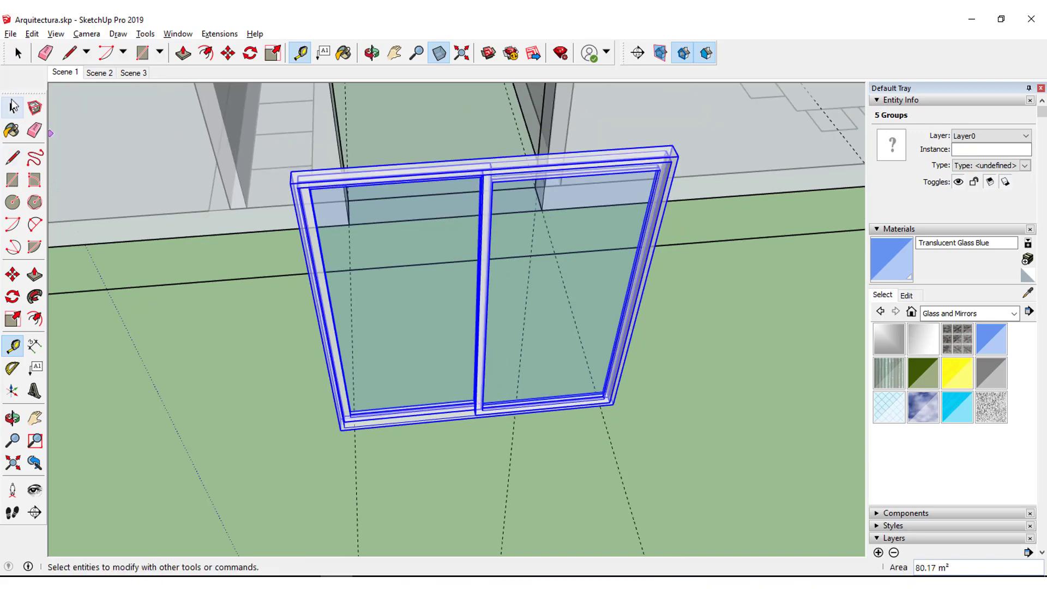
scroll(337, 536, up, 3)
scroll(581, 436, down, 1)
Clear the selection, turn X-ray off, and orbit to see the whole window.
scroll(582, 436, down, 1)
click(551, 432)
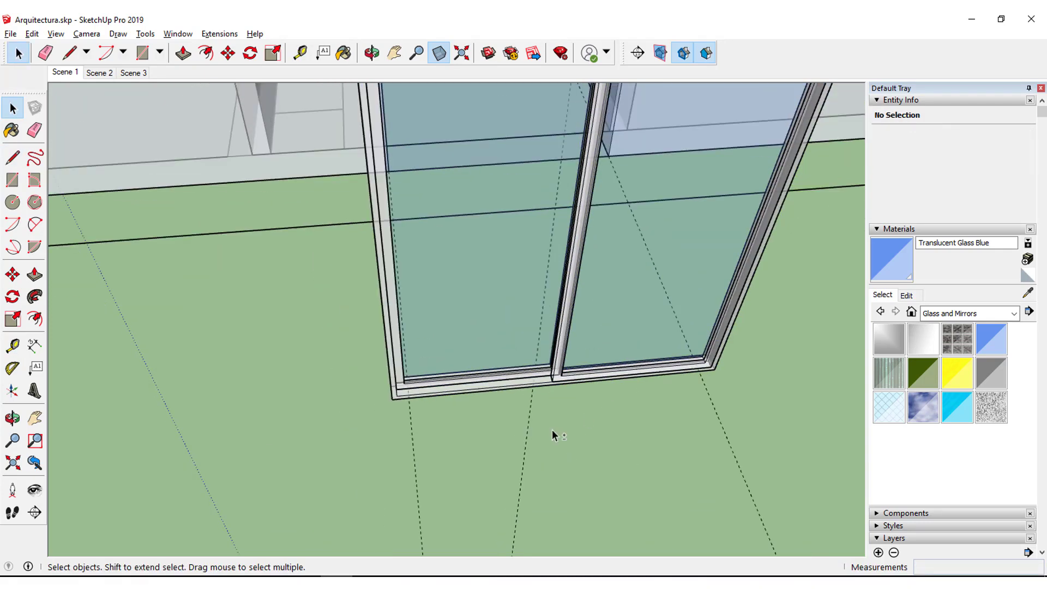
scroll(489, 370, down, 2)
shift+middle_drag(489, 370, 466, 464)
scroll(458, 529, up, 1)
scroll(458, 529, up, 2)
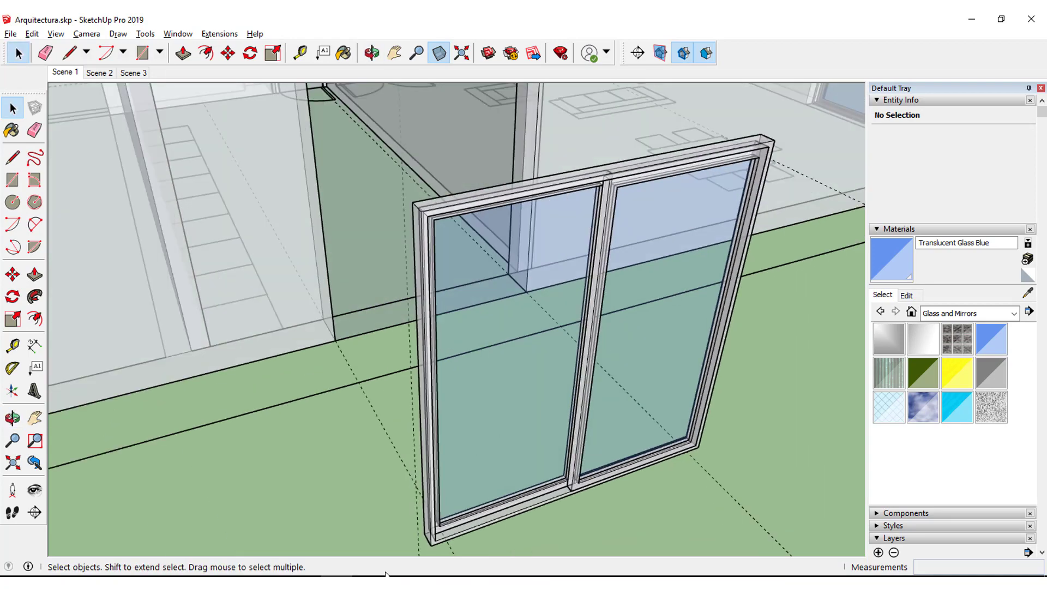
scroll(458, 529, up, 1)
scroll(458, 529, up, 1)
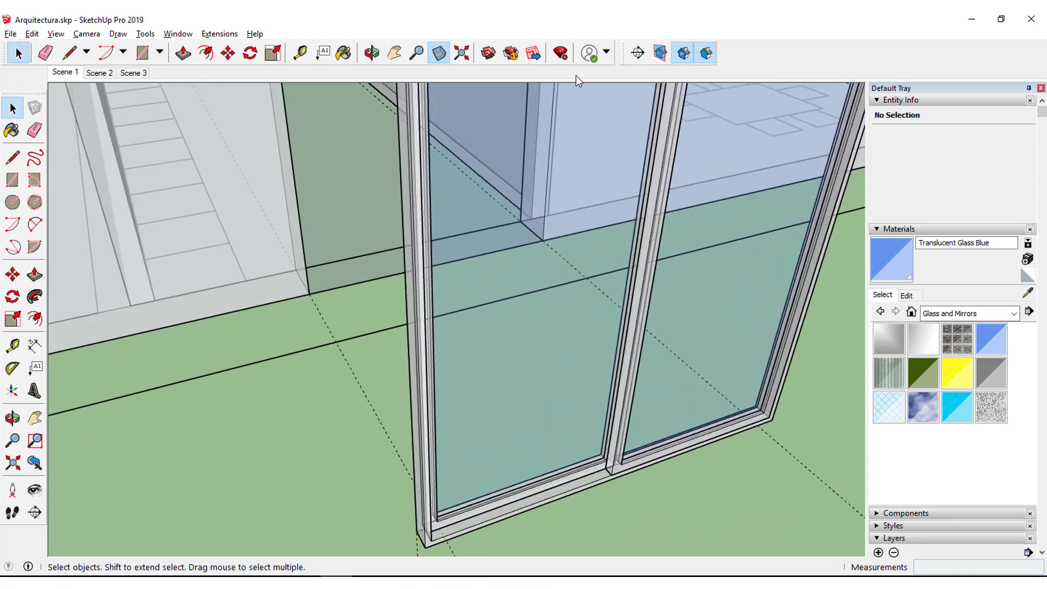
click(438, 53)
scroll(415, 503, up, 1)
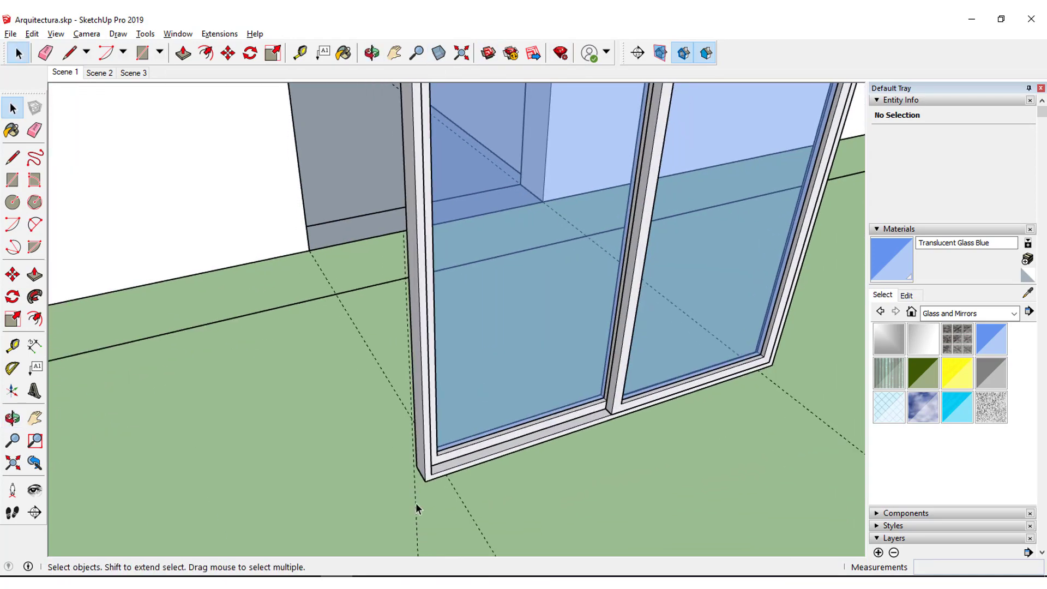
scroll(467, 471, up, 2)
scroll(432, 451, up, 2)
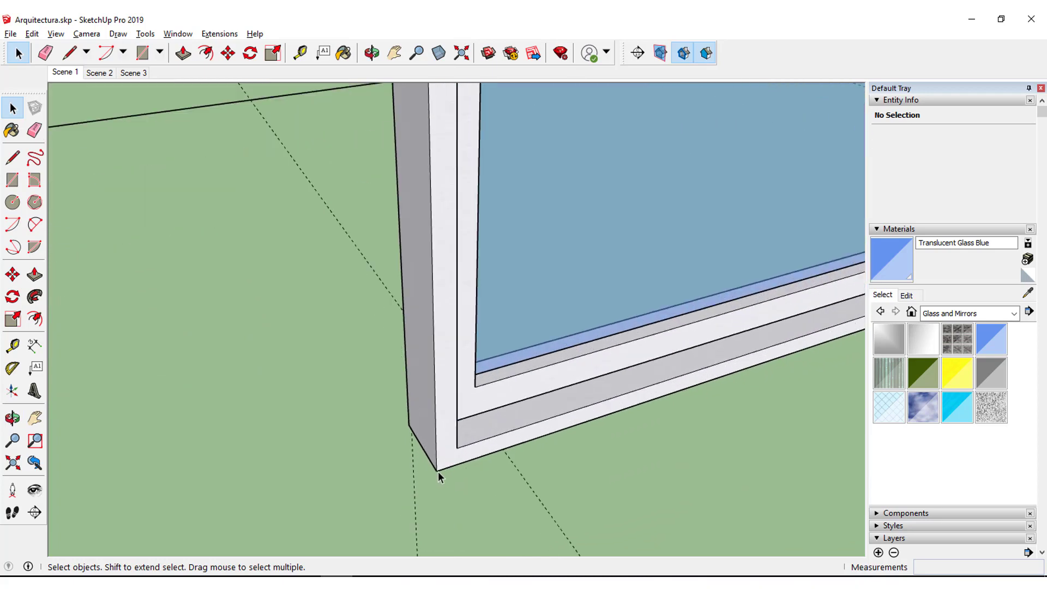
scroll(465, 461, up, 1)
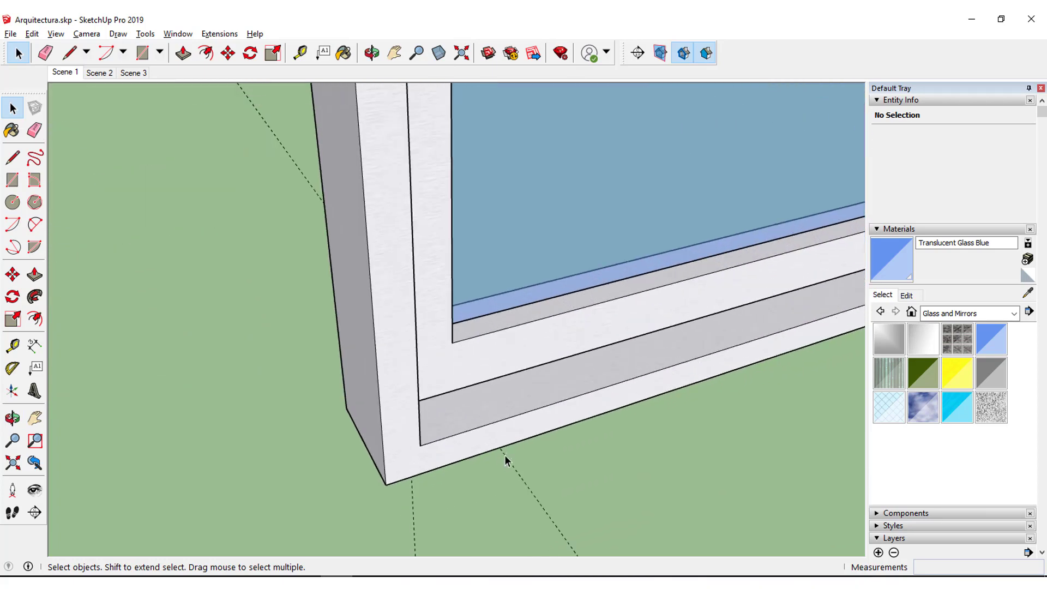
scroll(505, 455, down, 2)
scroll(507, 472, down, 3)
middle_drag(533, 458, 430, 495)
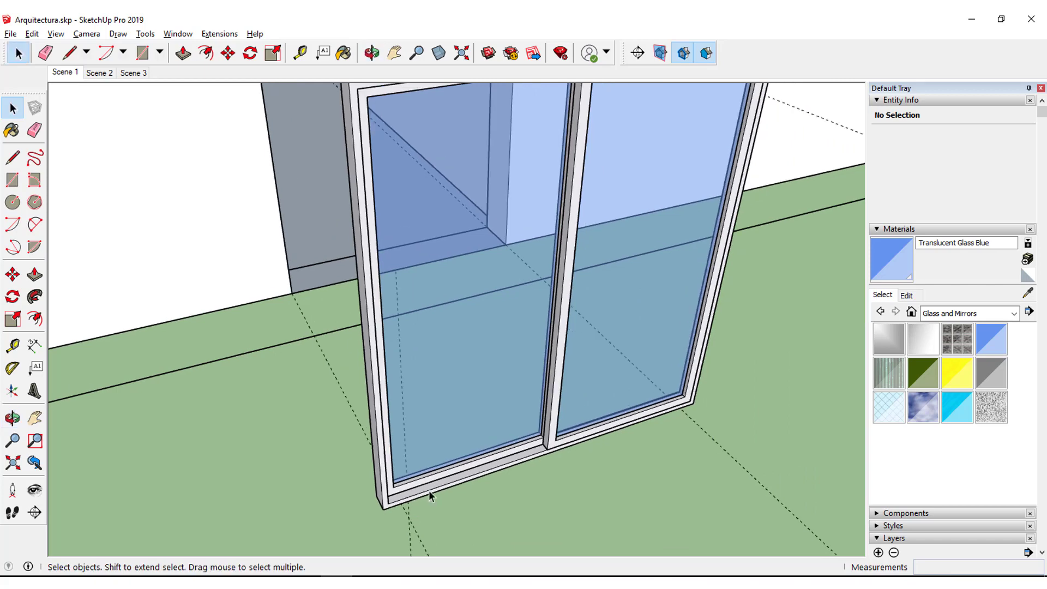
Edit the window frame group, select its sill face, and window-select the left jamb.
double_click(428, 493)
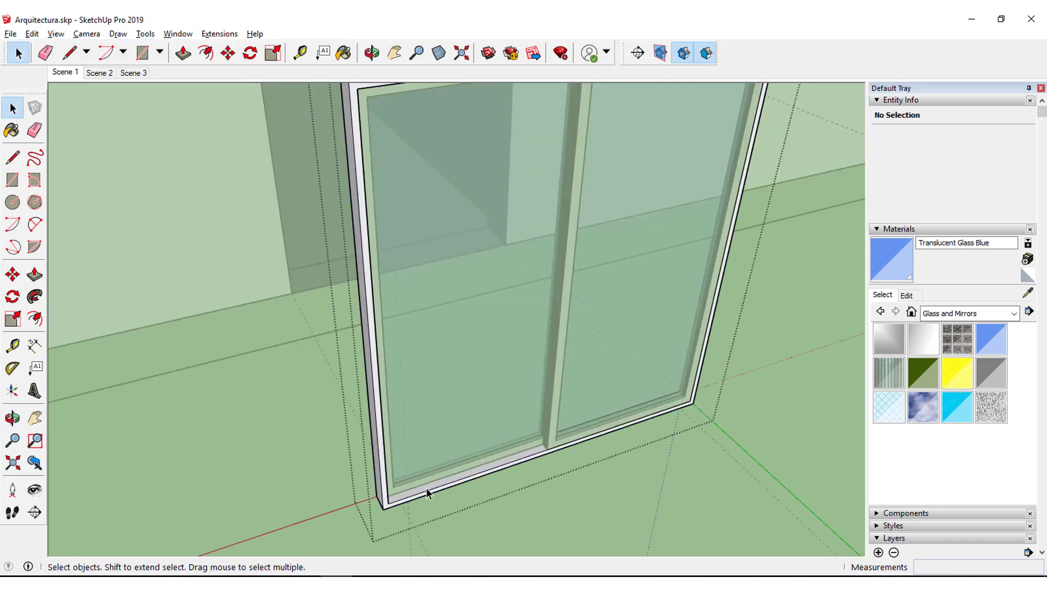
click(426, 494)
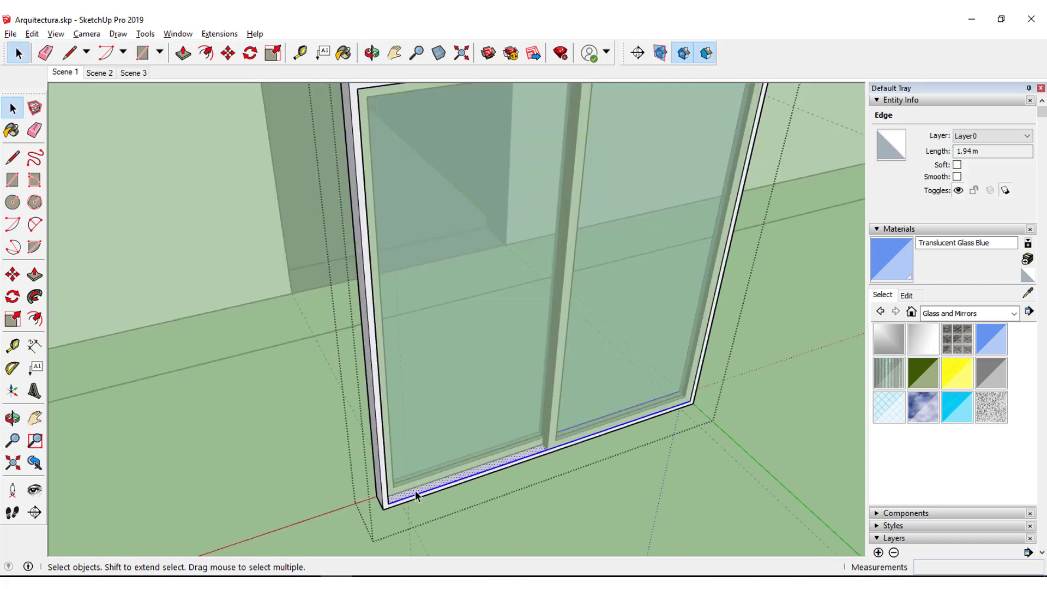
double_click(414, 497)
scroll(413, 498, down, 3)
click(412, 498)
scroll(406, 500, down, 2)
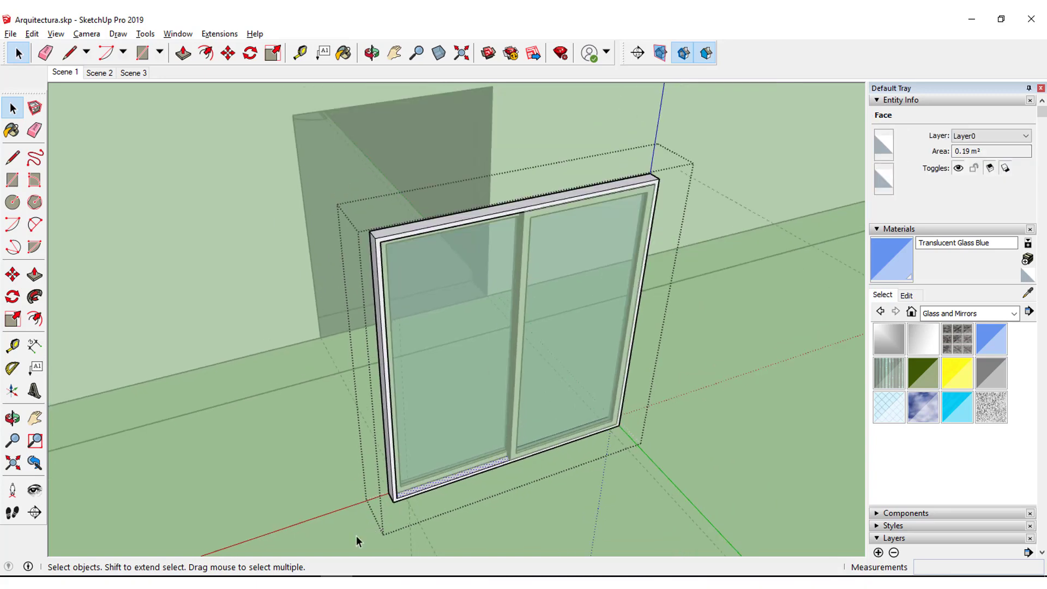
mouse_move(356, 535)
mouse_down()
mouse_move(411, 215)
mouse_move(444, 205)
mouse_up()
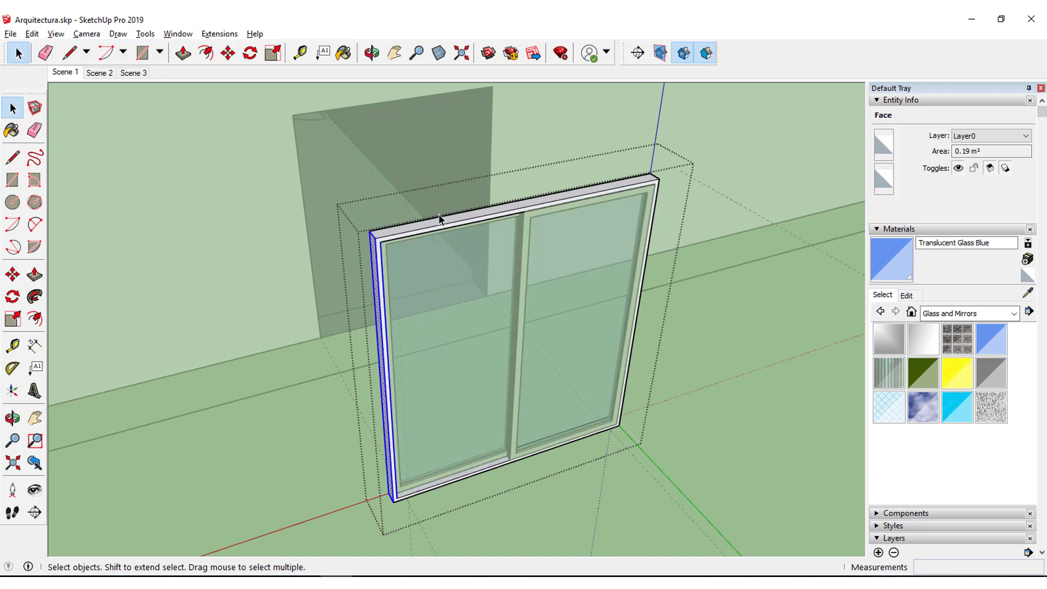
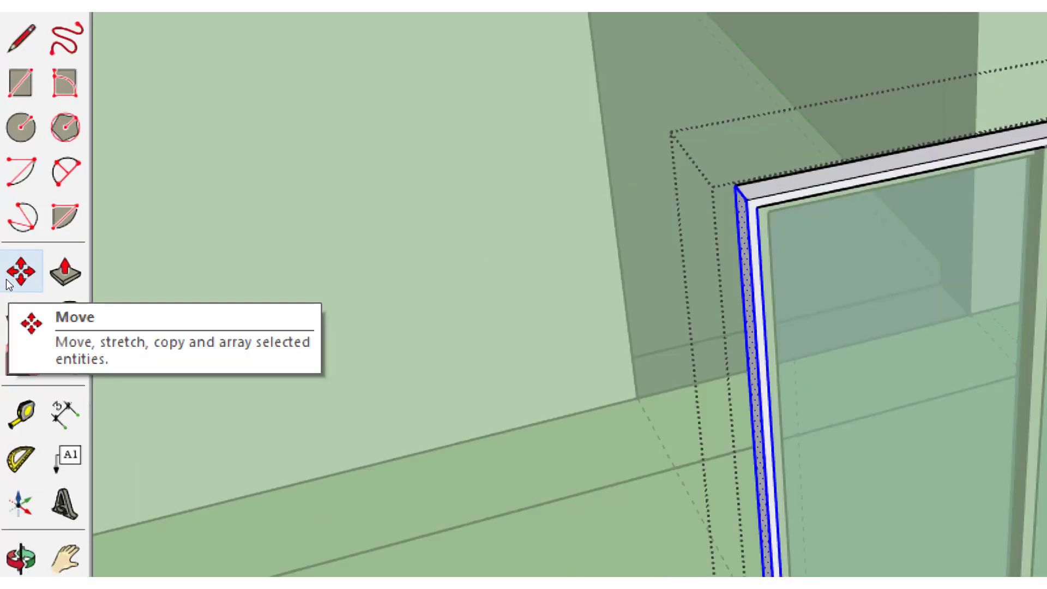
Shift the left jamb of the window frame 0.10 m to the right.
key(super+period)
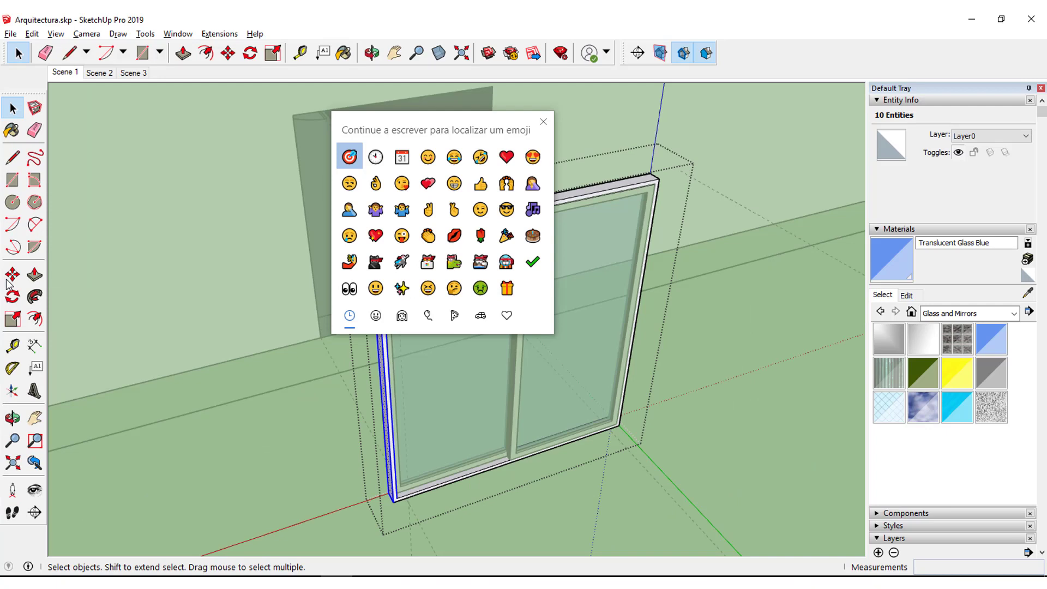
key(Escape)
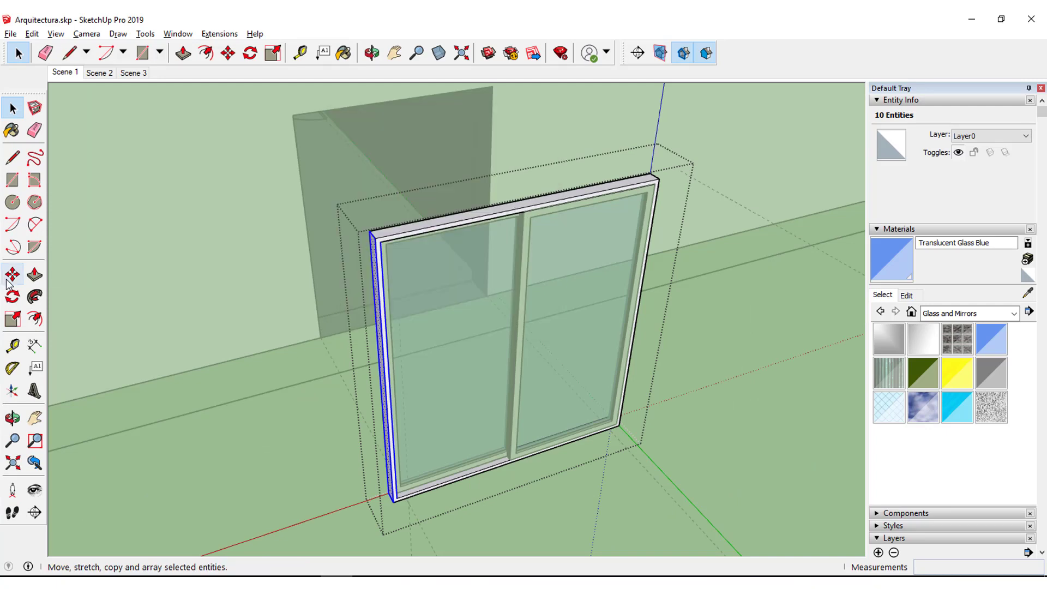
click(12, 274)
scroll(417, 513, up, 1)
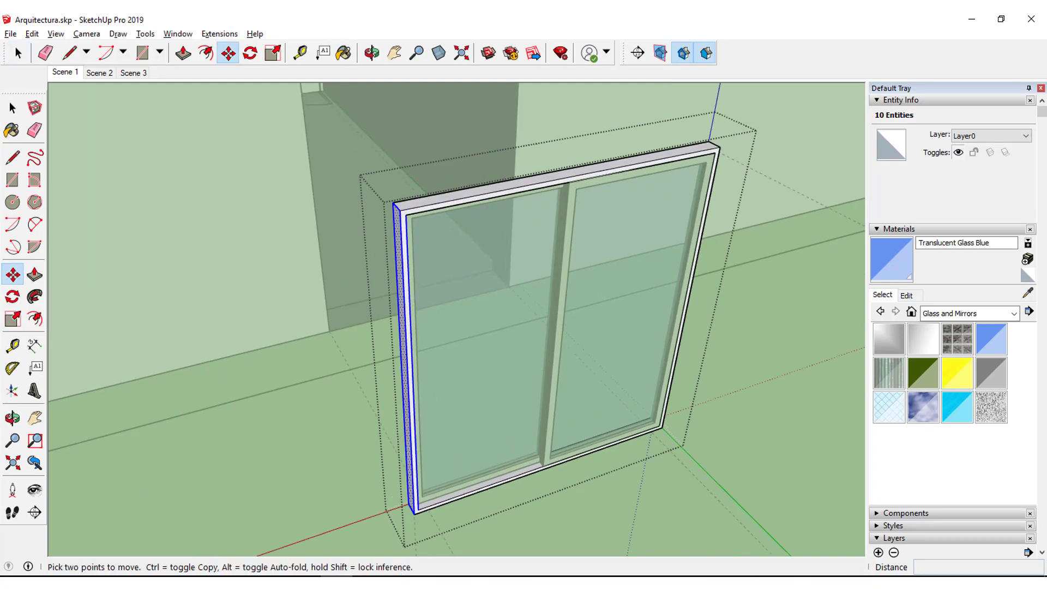
scroll(418, 514, up, 1)
scroll(418, 514, up, 3)
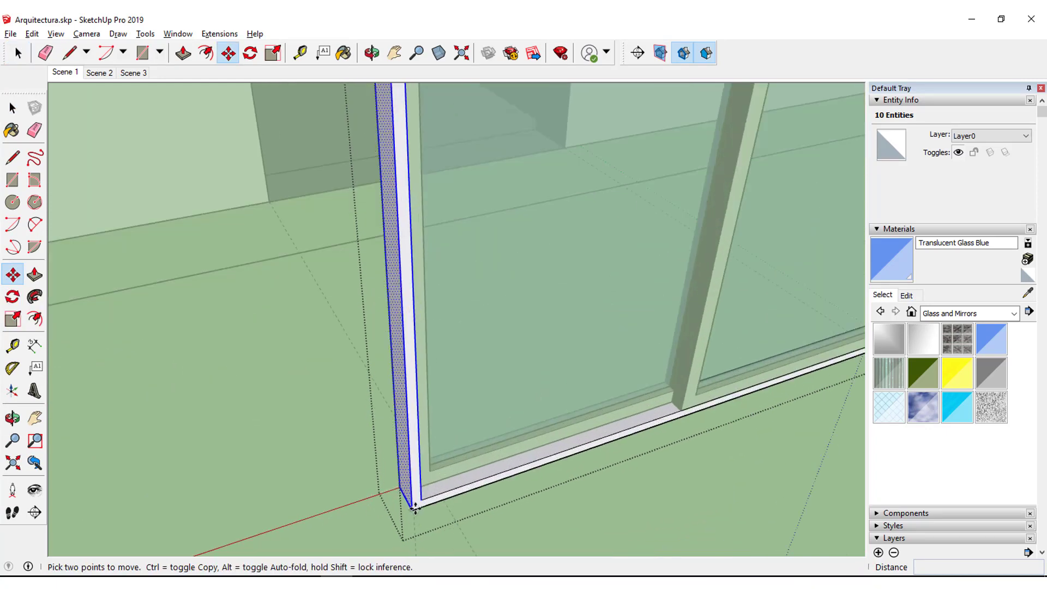
click(414, 508)
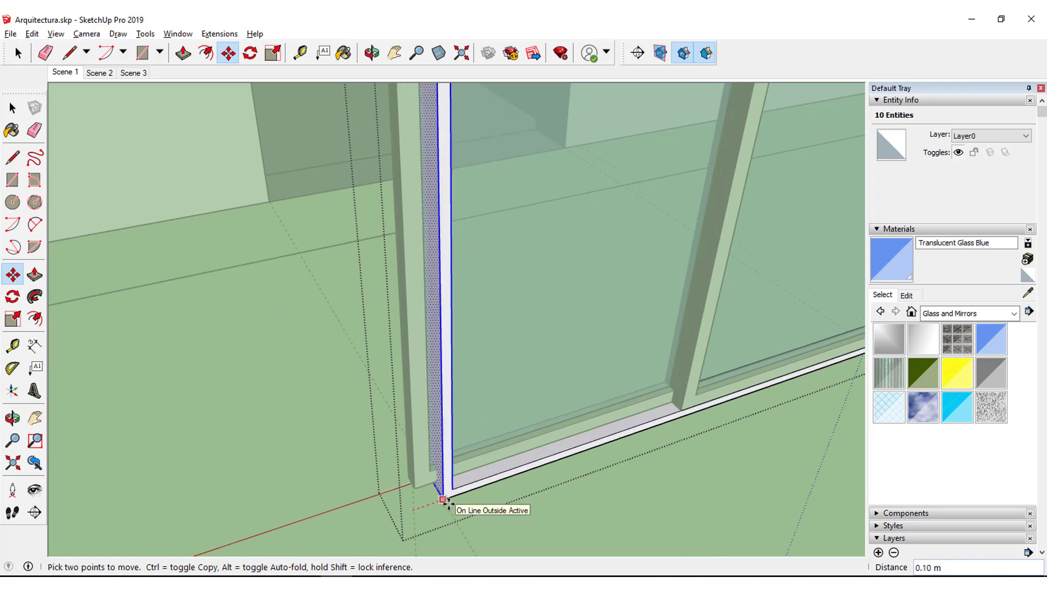
scroll(468, 485, down, 1)
scroll(474, 489, down, 1)
scroll(475, 489, down, 1)
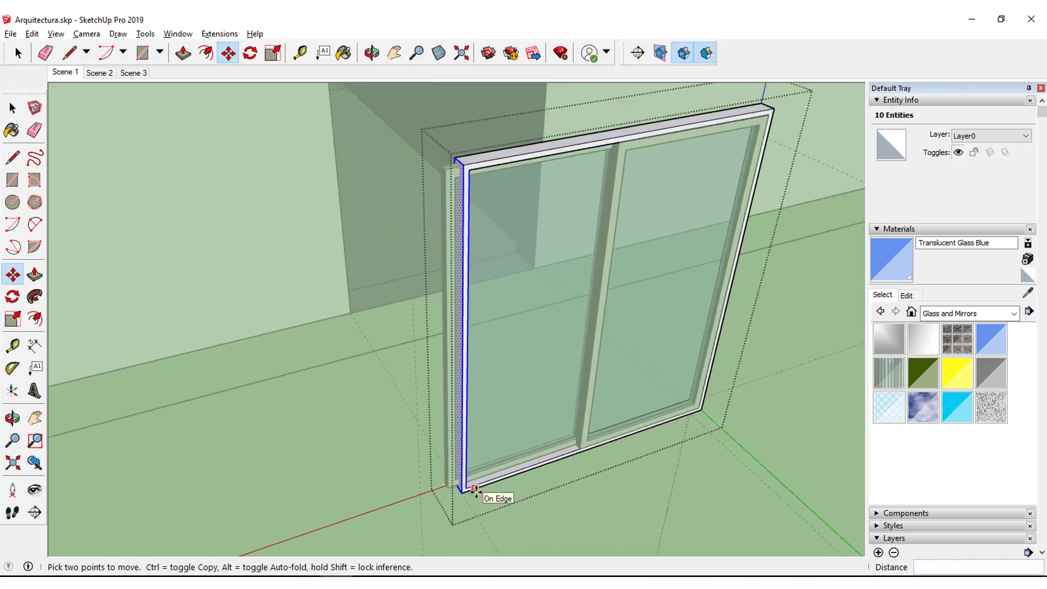
Box-select the right jamb and move it 0.10 m to the left.
click(13, 109)
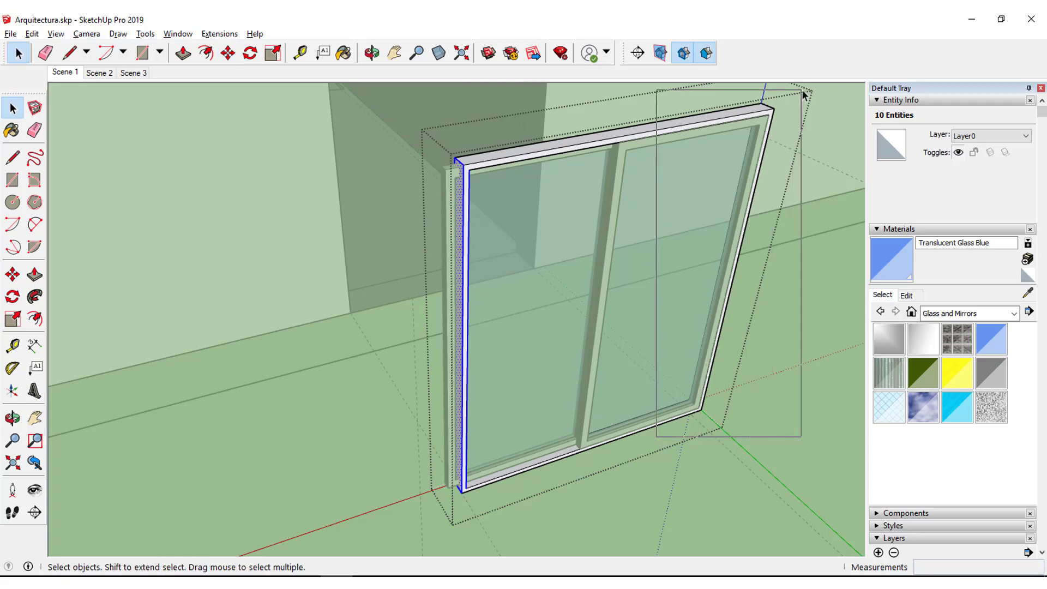
drag(731, 295, 806, 92)
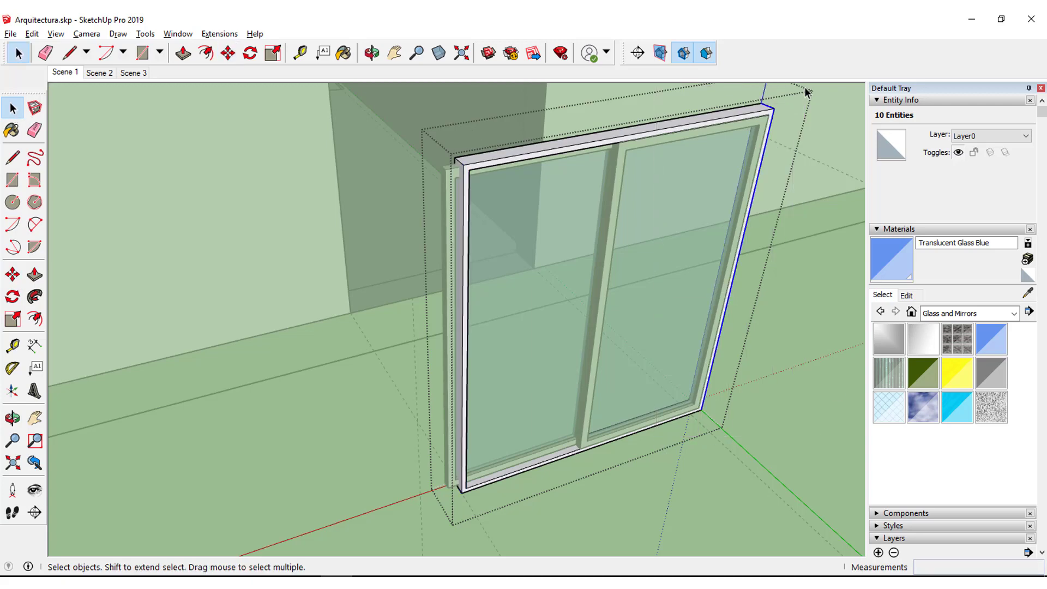
click(13, 274)
scroll(696, 410, up, 4)
scroll(697, 410, up, 2)
scroll(695, 406, up, 1)
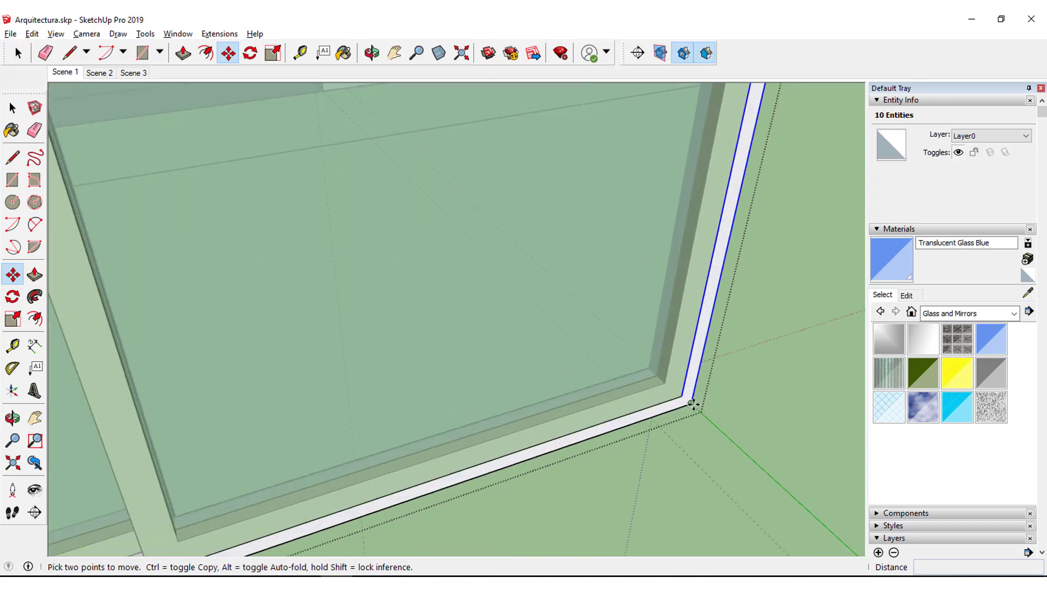
click(688, 405)
click(650, 417)
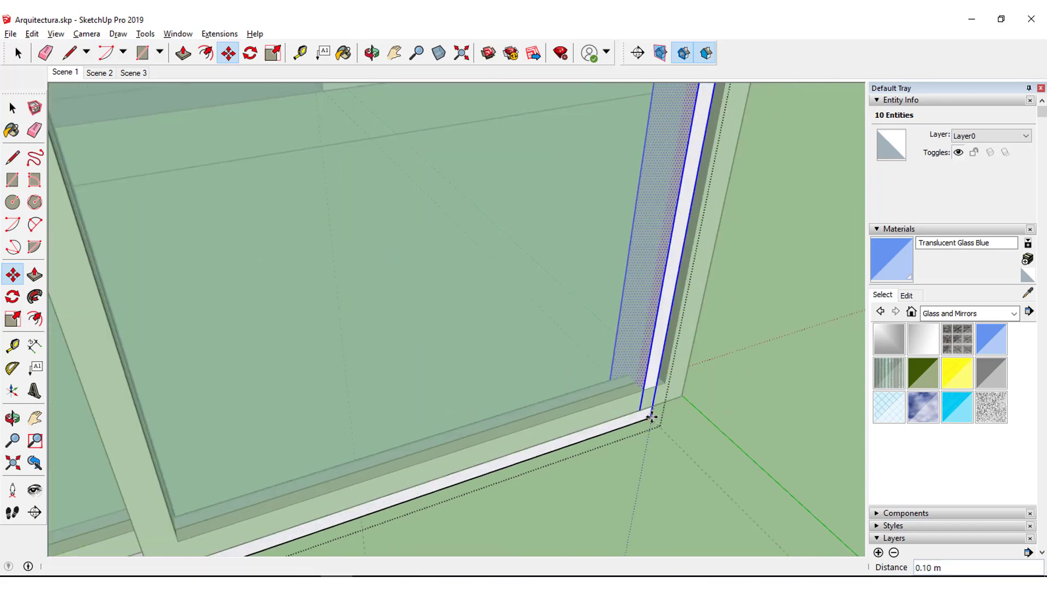
scroll(682, 411, down, 2)
scroll(659, 423, down, 1)
scroll(598, 432, down, 2)
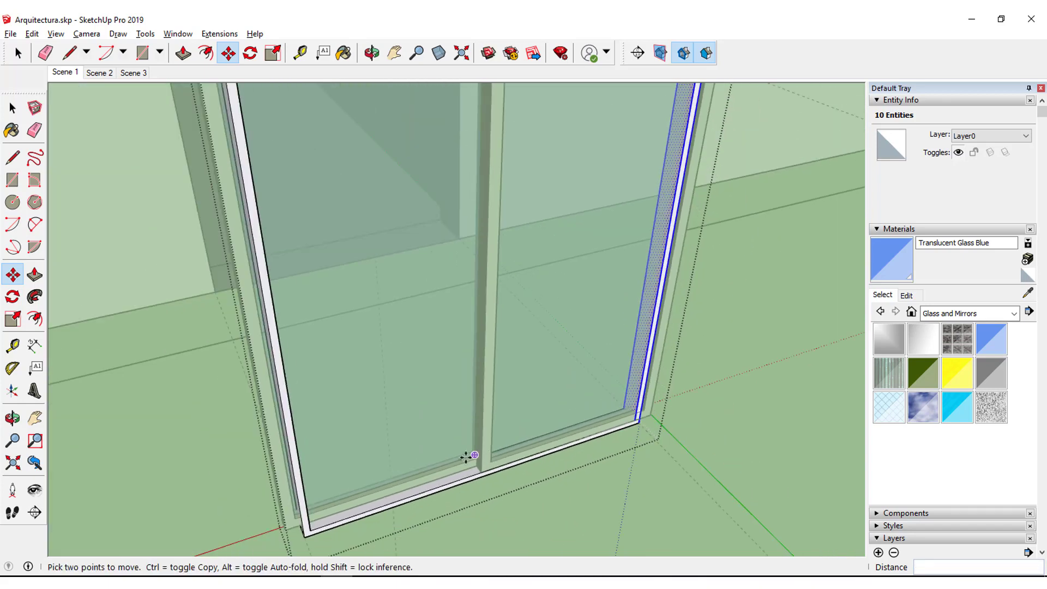
mouse_move(467, 458)
middle_down()
mouse_move(421, 444)
mouse_move(421, 393)
mouse_move(414, 401)
middle_up()
Return to the Select tool and undo to clear the current selection.
click(11, 108)
scroll(207, 123, up, 1)
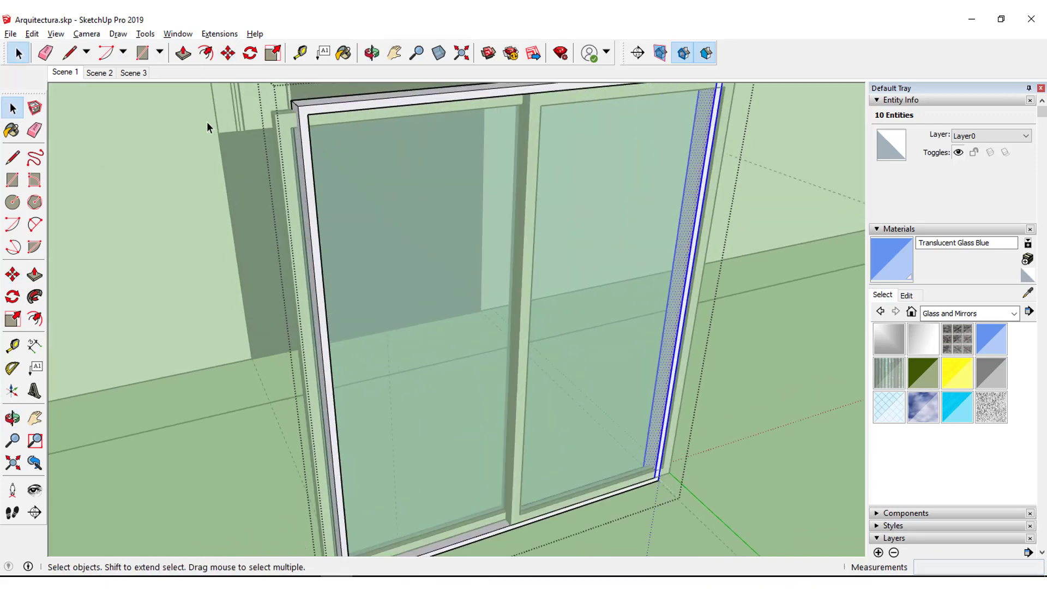
scroll(289, 125, up, 1)
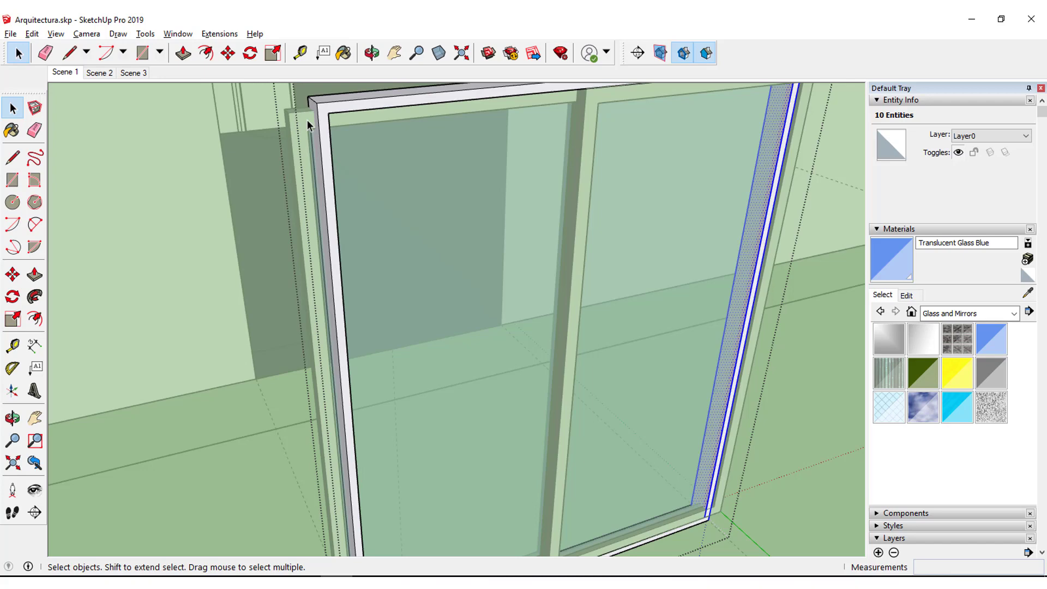
key(ctrl+z)
key(ctrl+z)
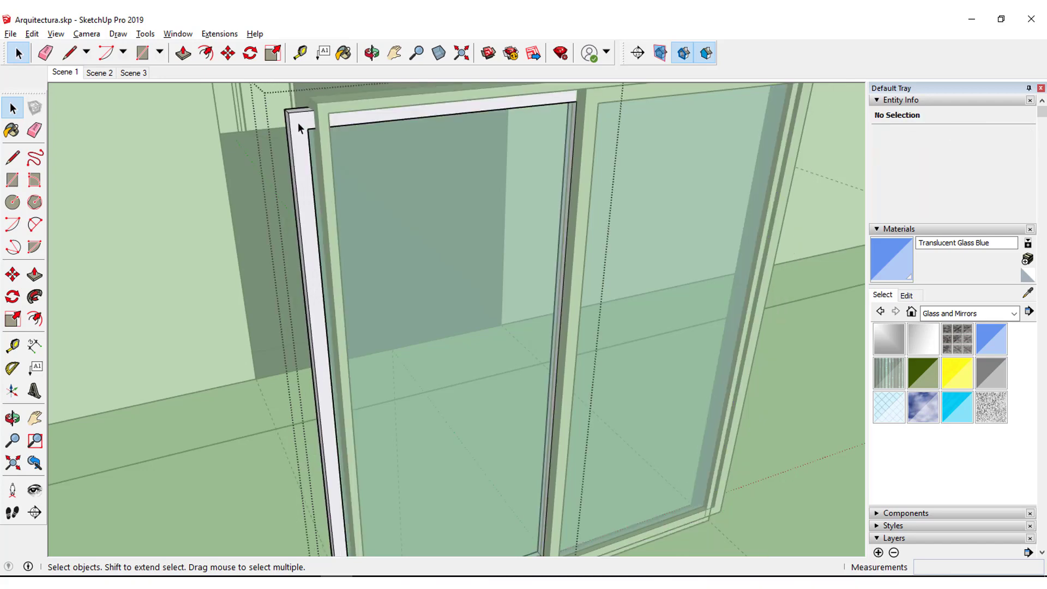
Select the edges of the frame's left side.
click(298, 125)
scroll(289, 174, down, 5)
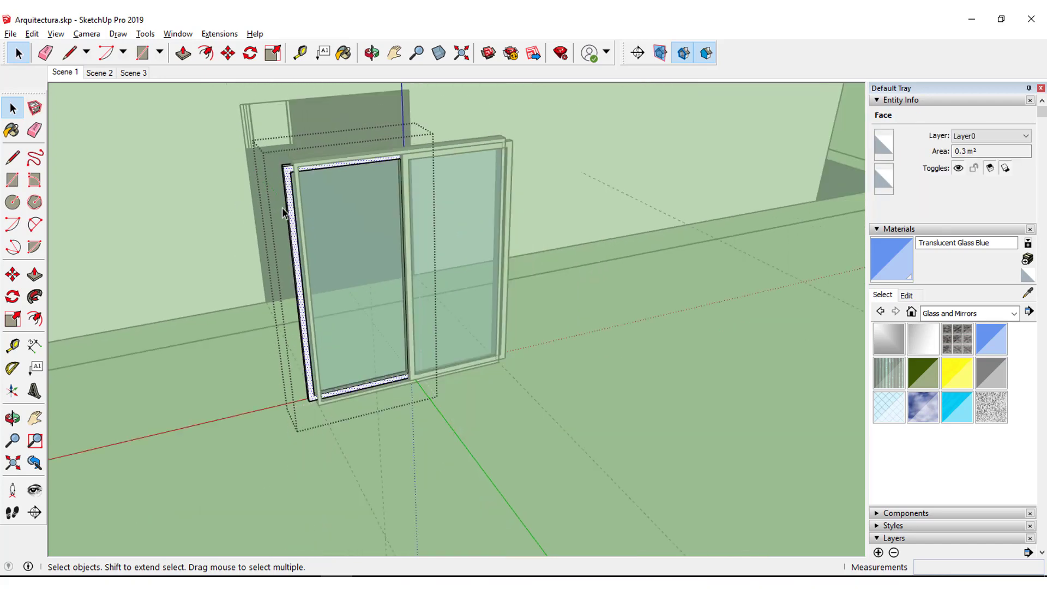
scroll(273, 327, up, 2)
mouse_move(274, 427)
mouse_down()
mouse_move(322, 286)
mouse_move(338, 124)
mouse_up()
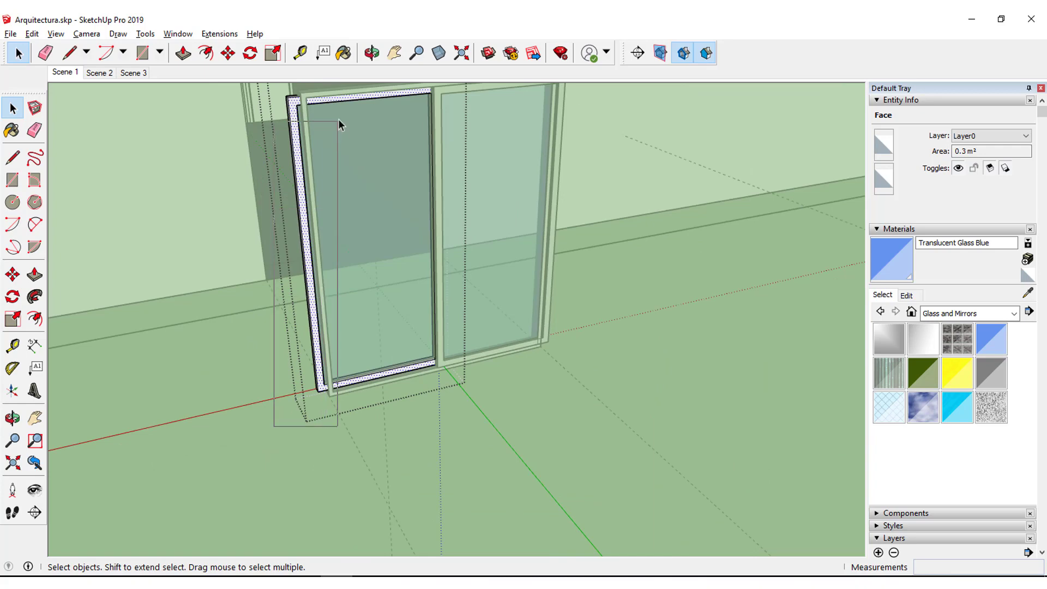
drag(343, 87, 346, 112)
scroll(338, 425, up, 2)
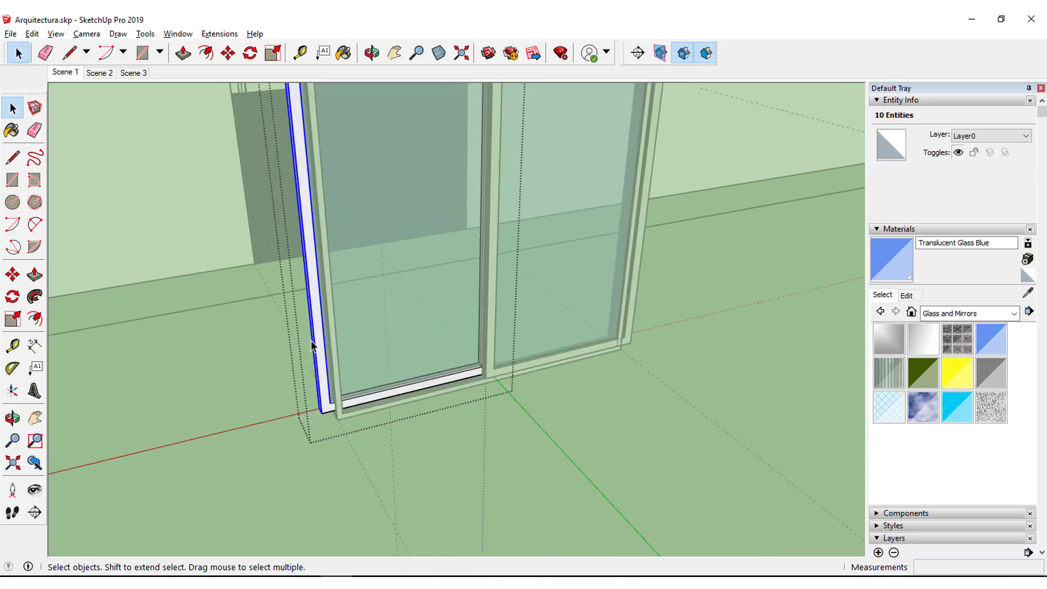
scroll(362, 447, up, 2)
scroll(312, 413, up, 2)
mouse_move(312, 413)
middle_down()
mouse_move(340, 409)
mouse_move(195, 402)
mouse_move(264, 370)
middle_up()
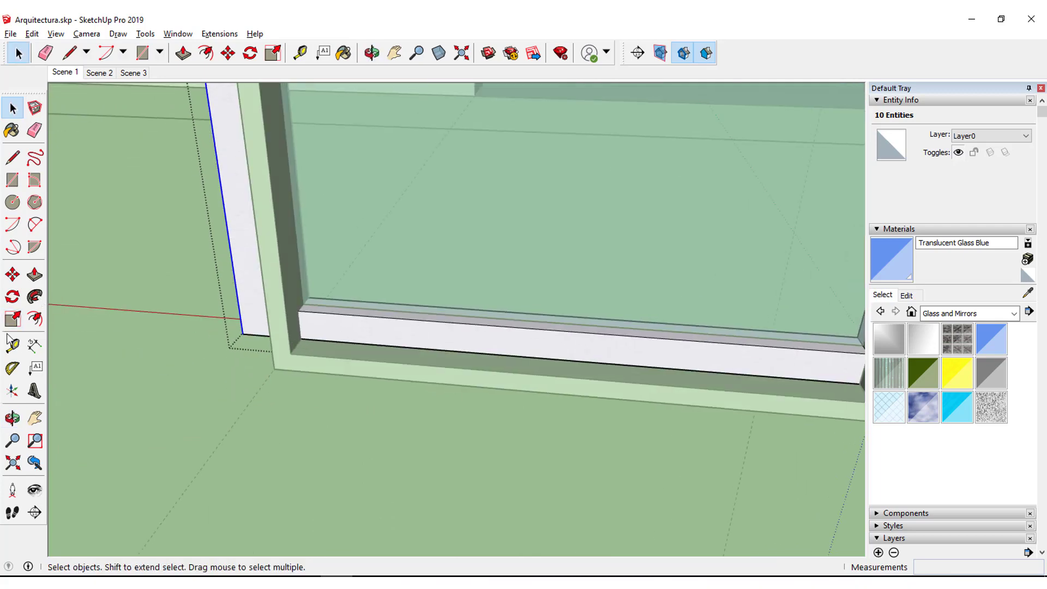
Move the frame's left side from its bottom-left corner against the wall opening.
click(12, 274)
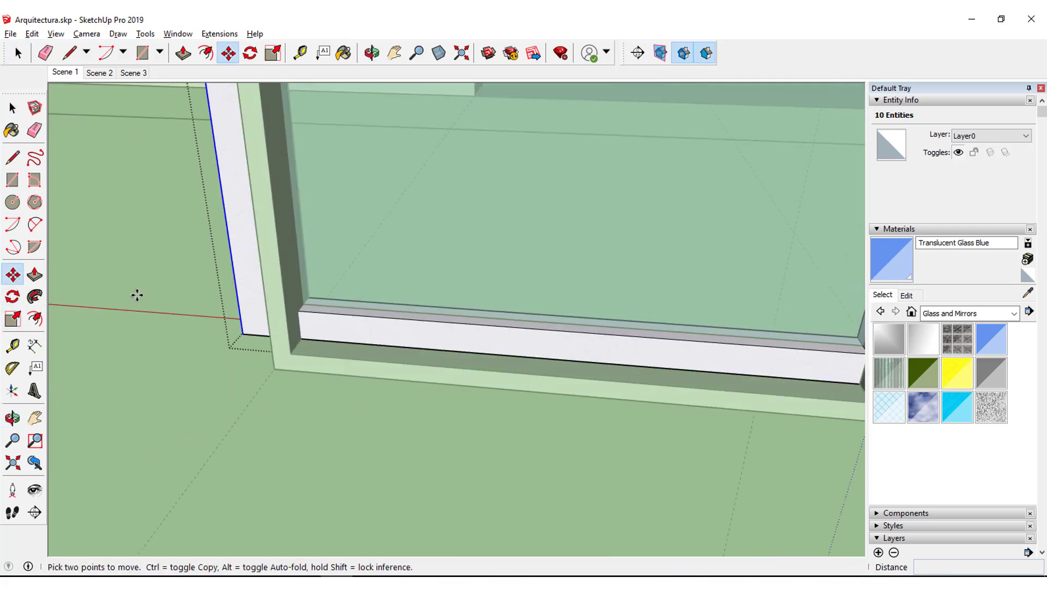
click(246, 332)
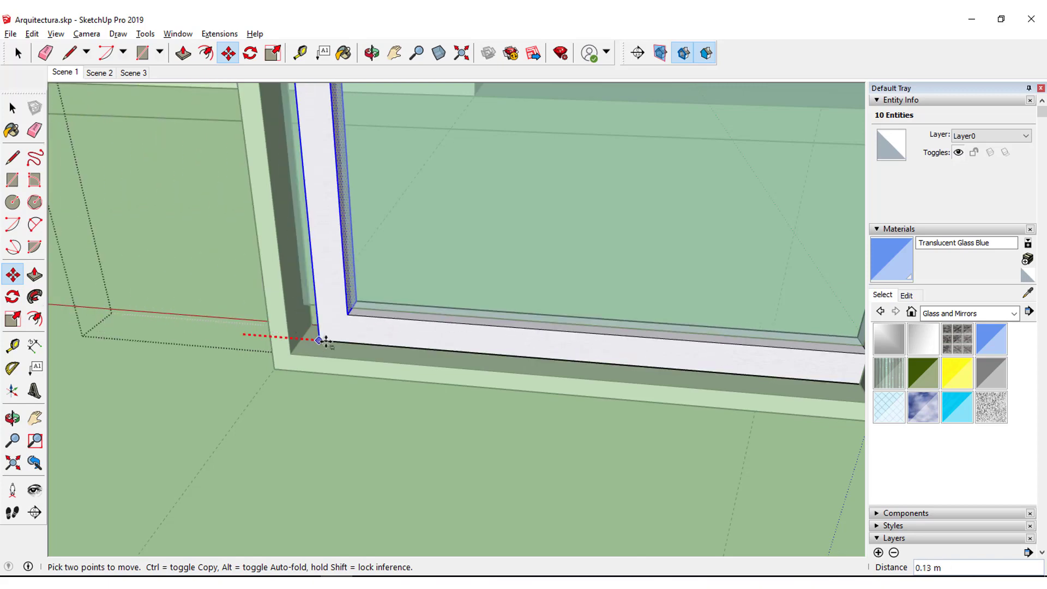
scroll(286, 335, up, 2)
scroll(293, 317, up, 2)
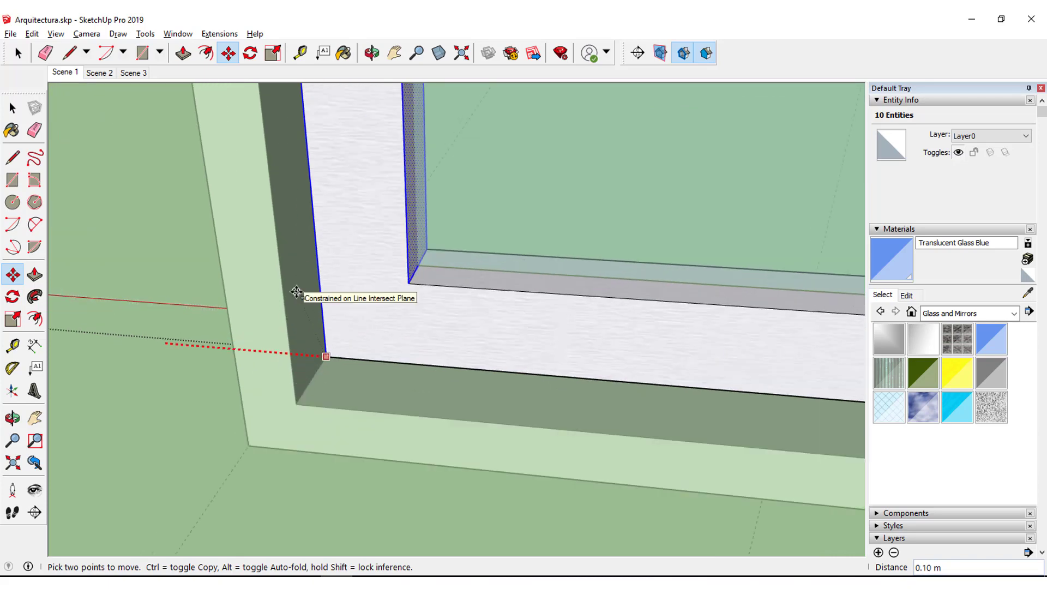
click(296, 293)
scroll(297, 306, down, 2)
scroll(299, 311, down, 2)
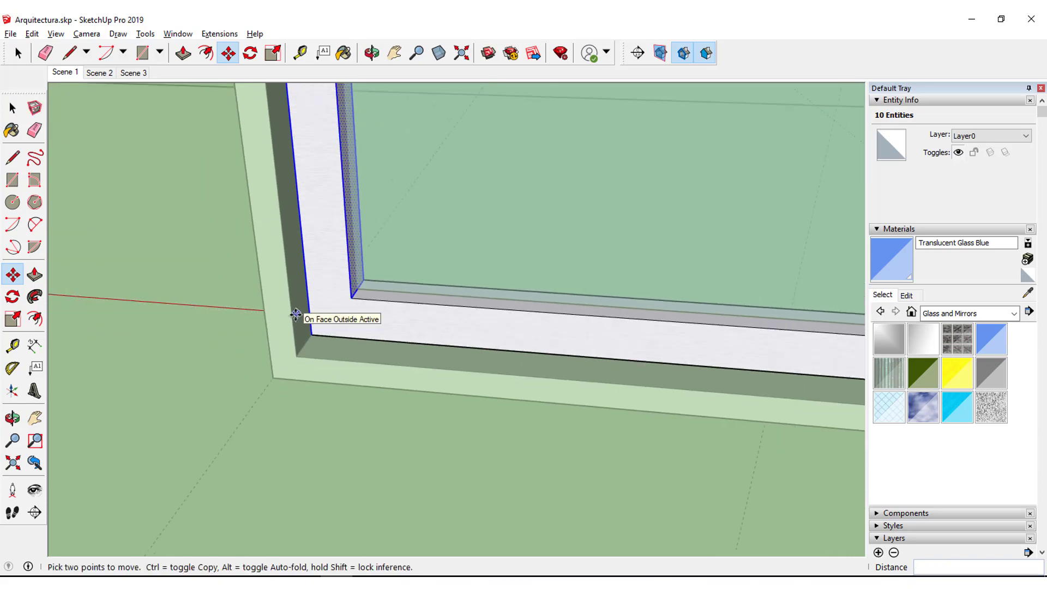
scroll(280, 342, down, 2)
scroll(280, 342, down, 2)
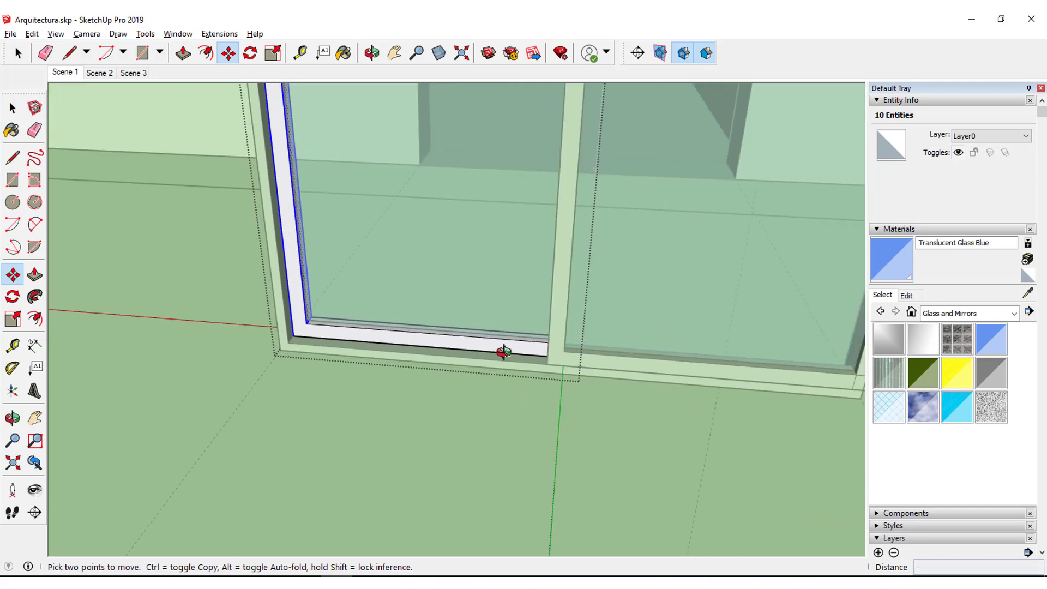
middle_drag(500, 351, 351, 428)
mouse_move(689, 451)
middle_down()
mouse_move(483, 451)
mouse_move(549, 416)
middle_up()
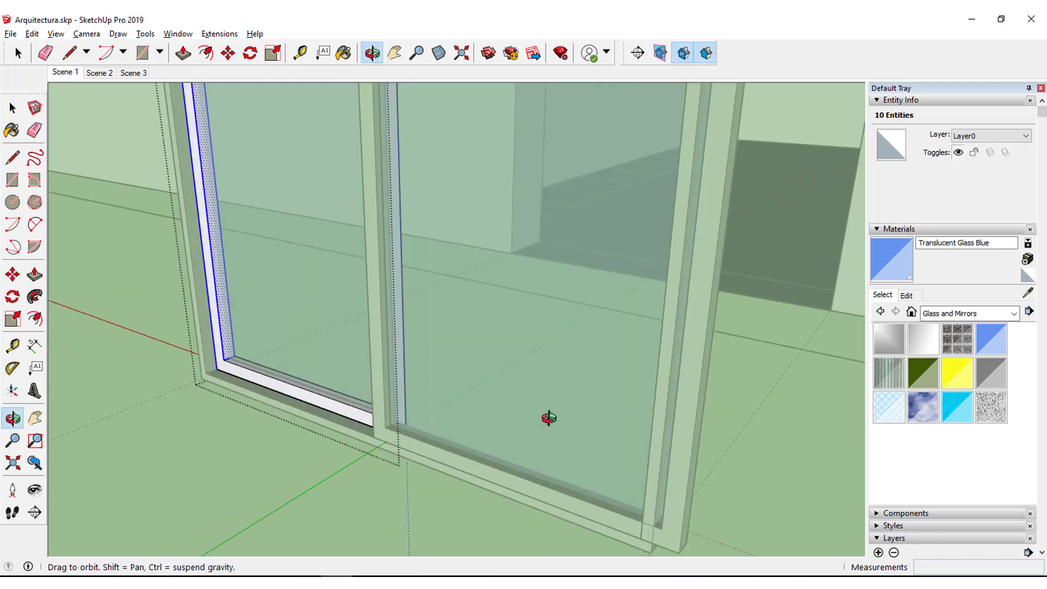
click(14, 109)
scroll(501, 321, down, 2)
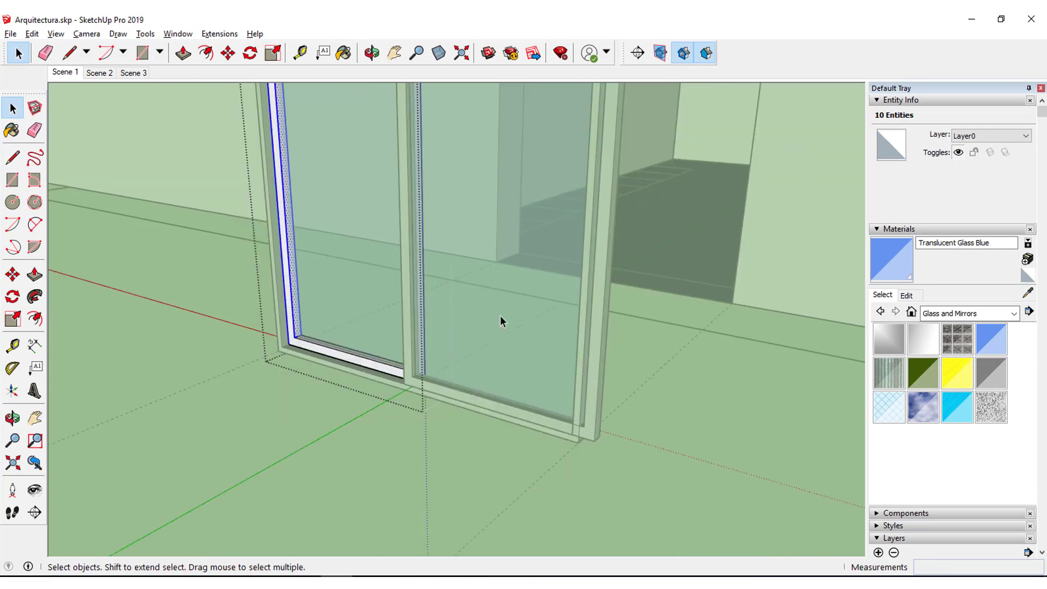
key(Escape)
Inside the sliding window group, move the right stile 0.10 m to the left.
click(586, 407)
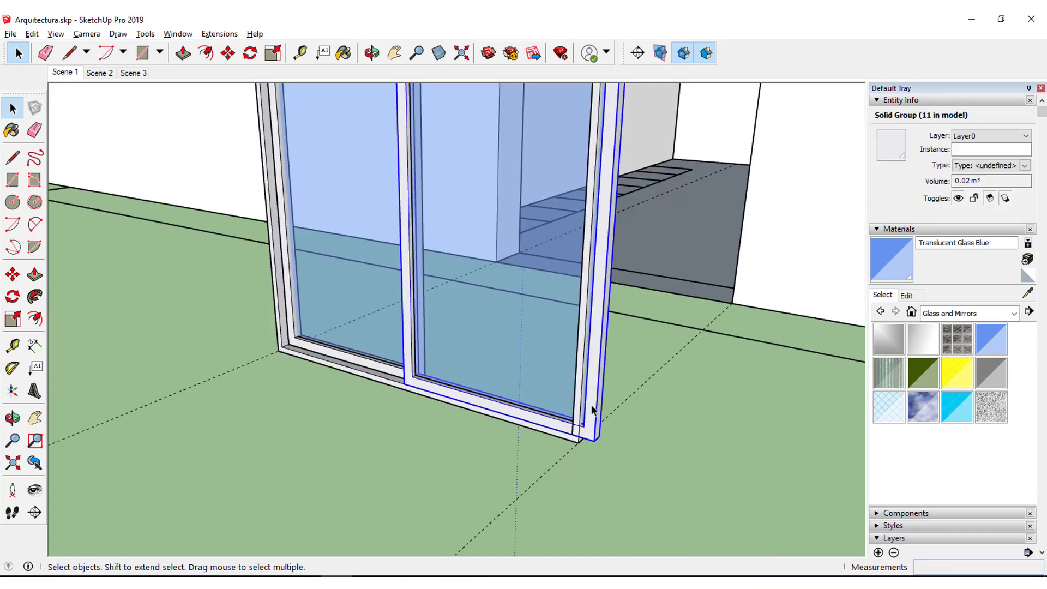
double_click(578, 436)
scroll(565, 477, down, 2)
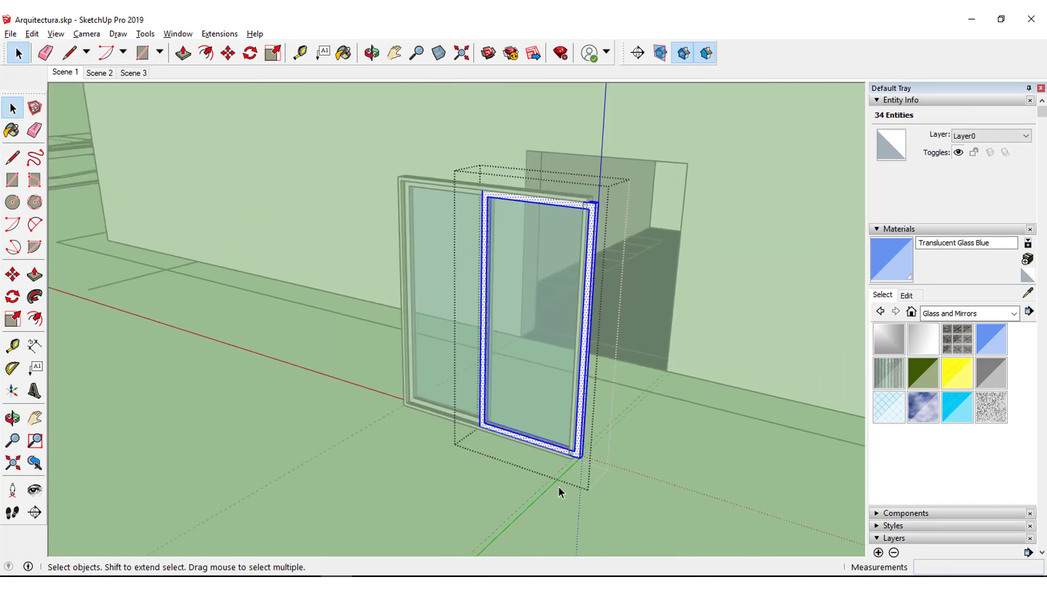
click(627, 152)
scroll(588, 443, up, 3)
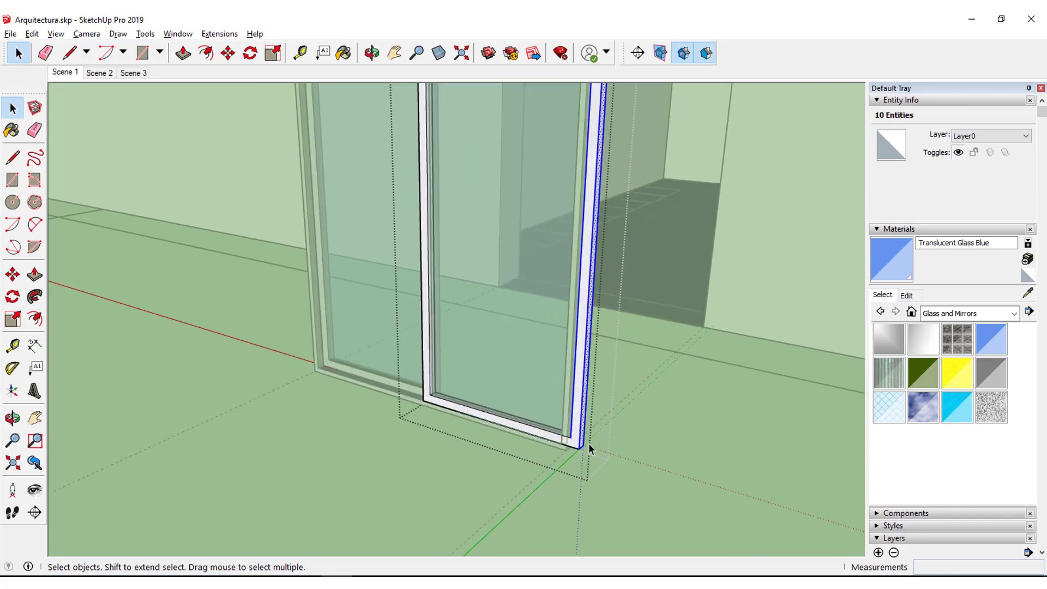
scroll(584, 441, up, 2)
click(12, 275)
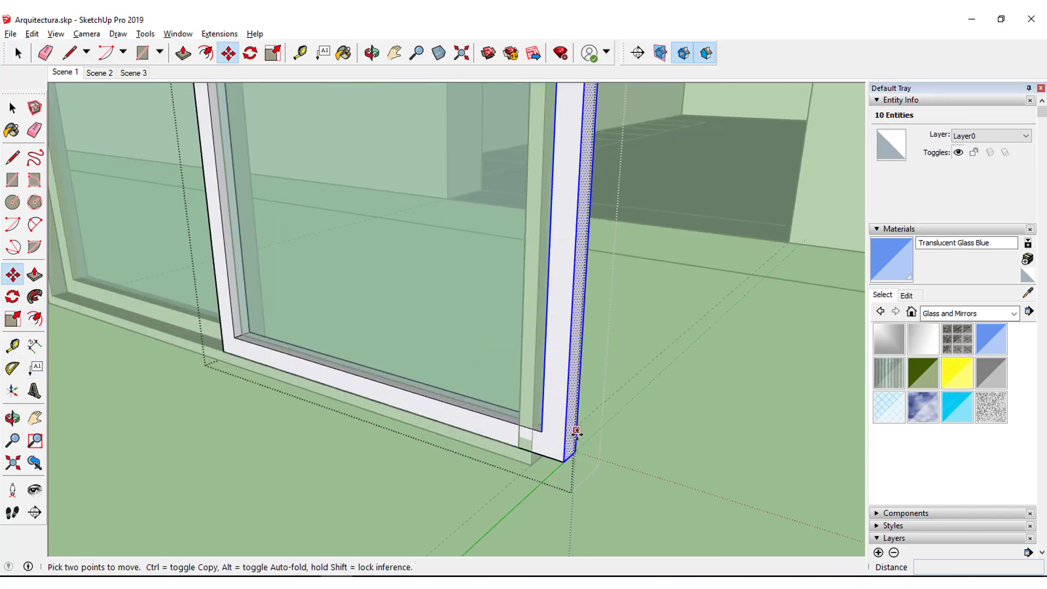
click(562, 462)
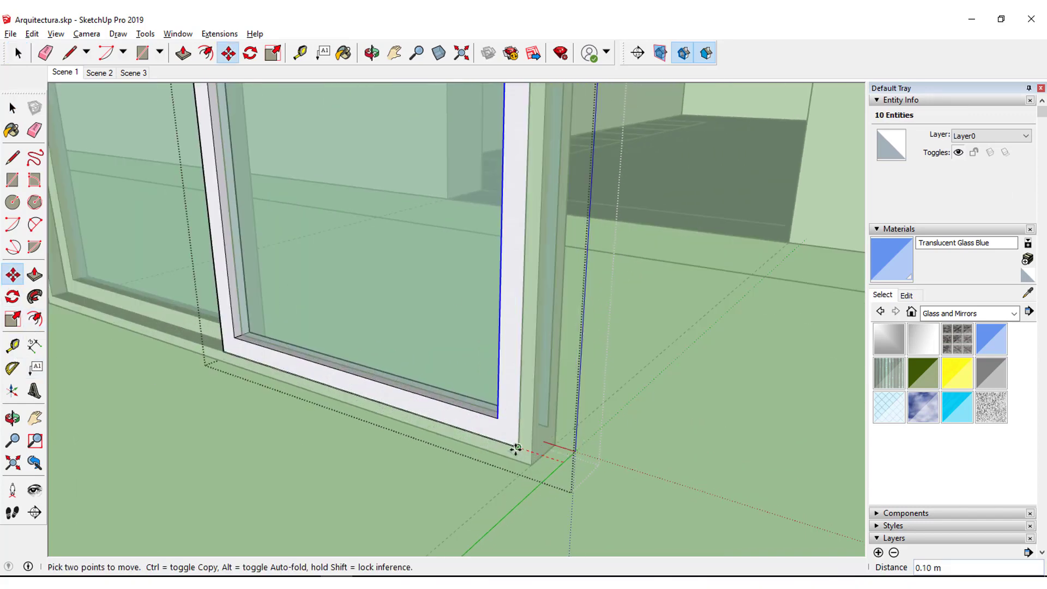
click(517, 447)
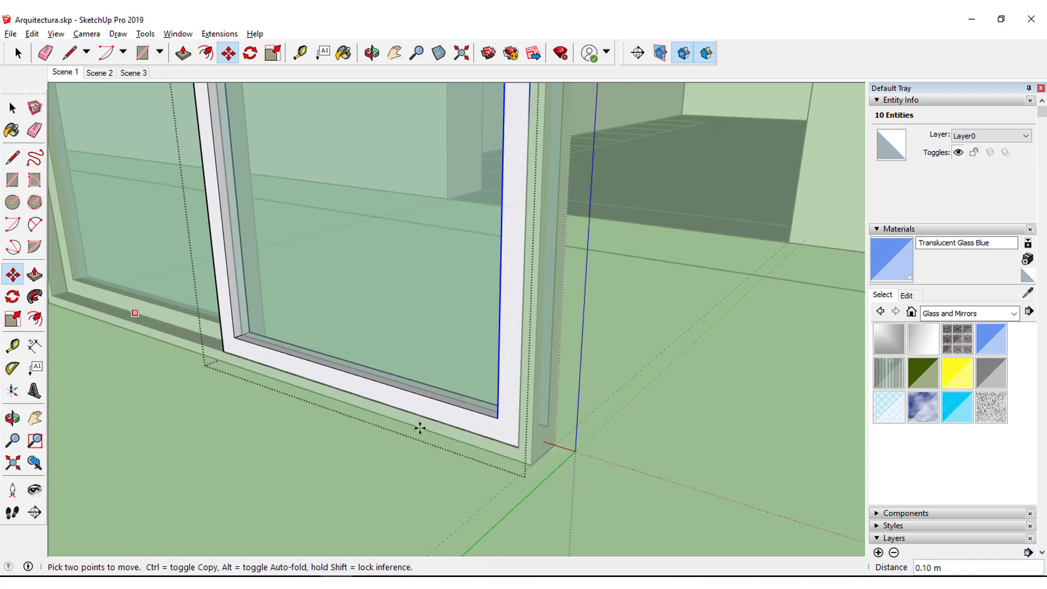
middle_drag(420, 428, 642, 426)
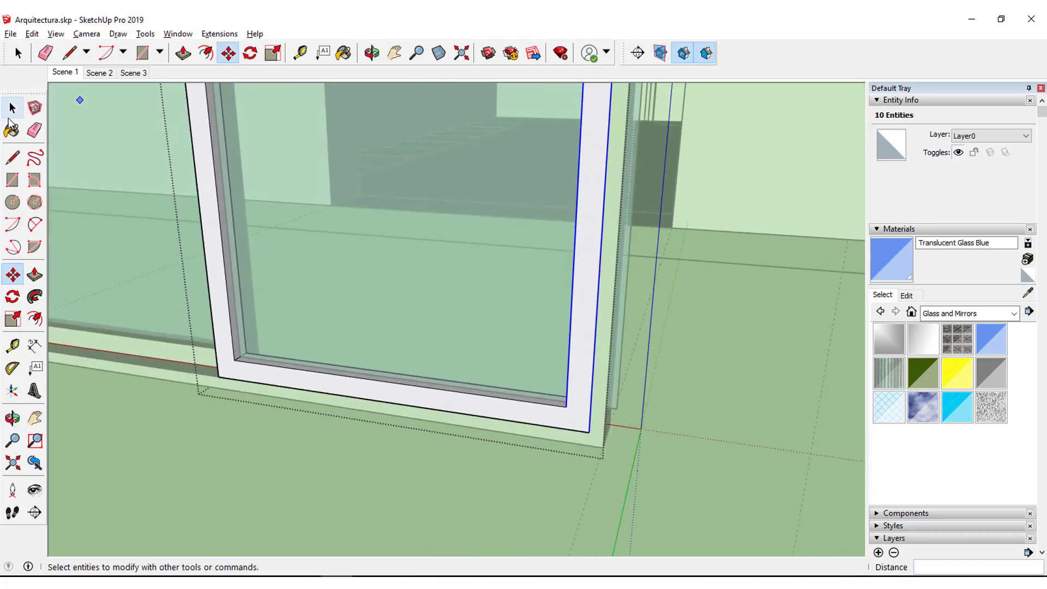
Try moving the glass pane's vertical edge, then undo the attempt.
click(11, 112)
click(524, 330)
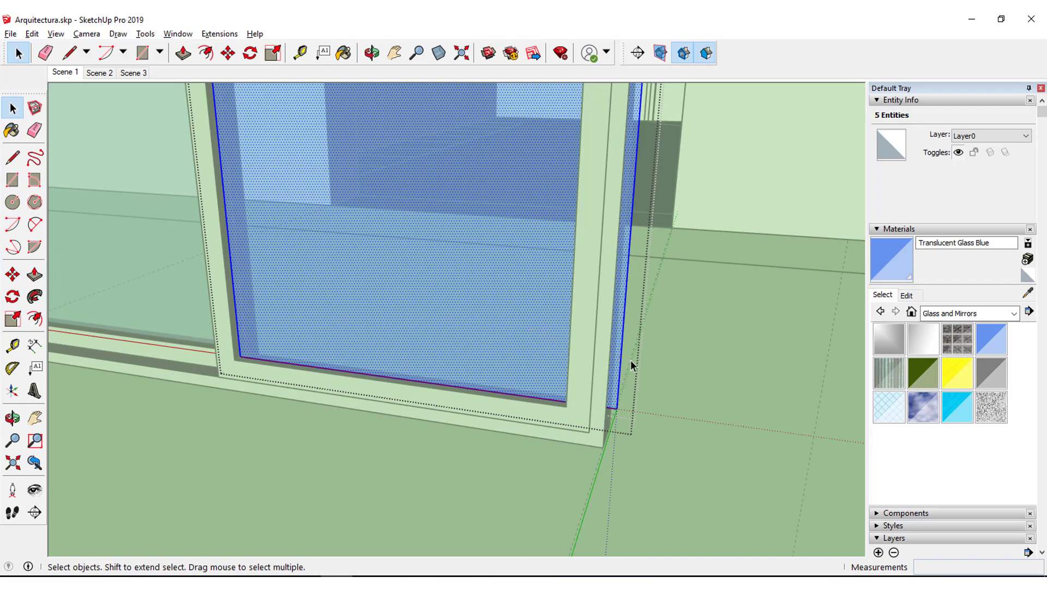
click(620, 382)
scroll(619, 406, up, 2)
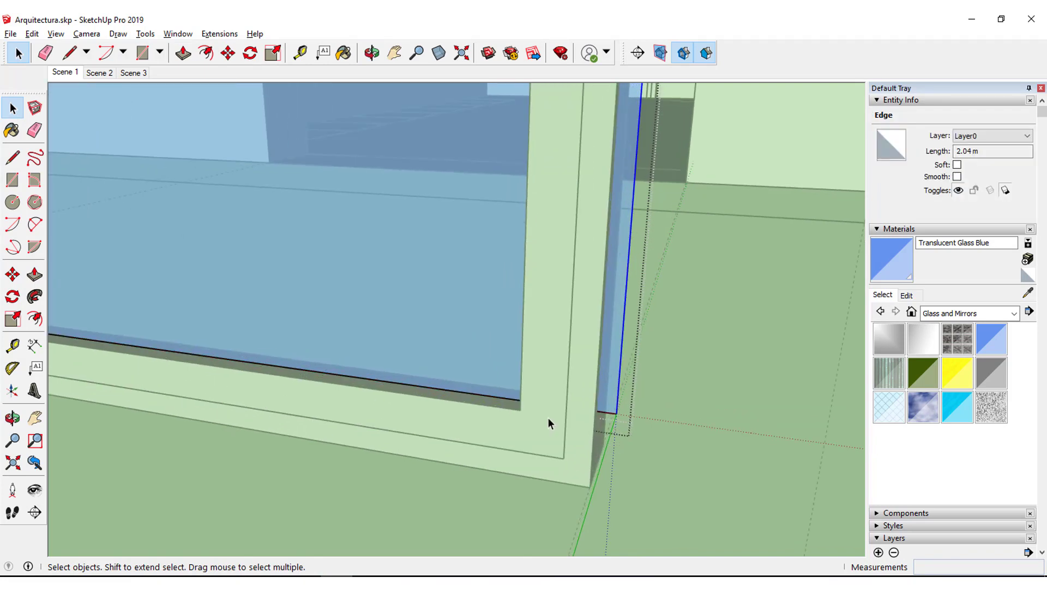
click(12, 275)
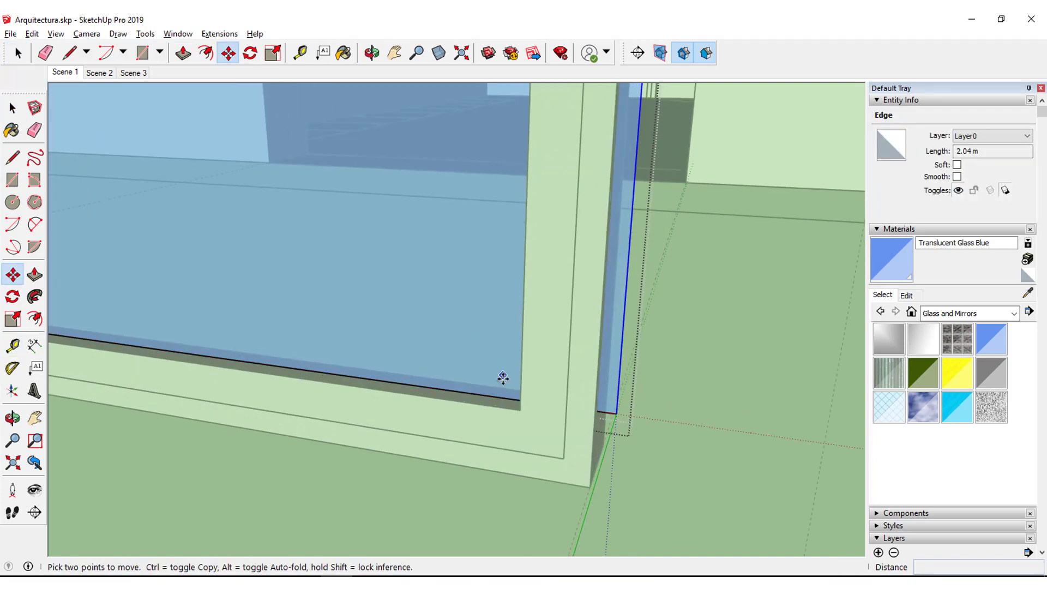
click(616, 416)
mouse_move(616, 415)
middle_down()
mouse_move(557, 392)
mouse_move(755, 435)
middle_up()
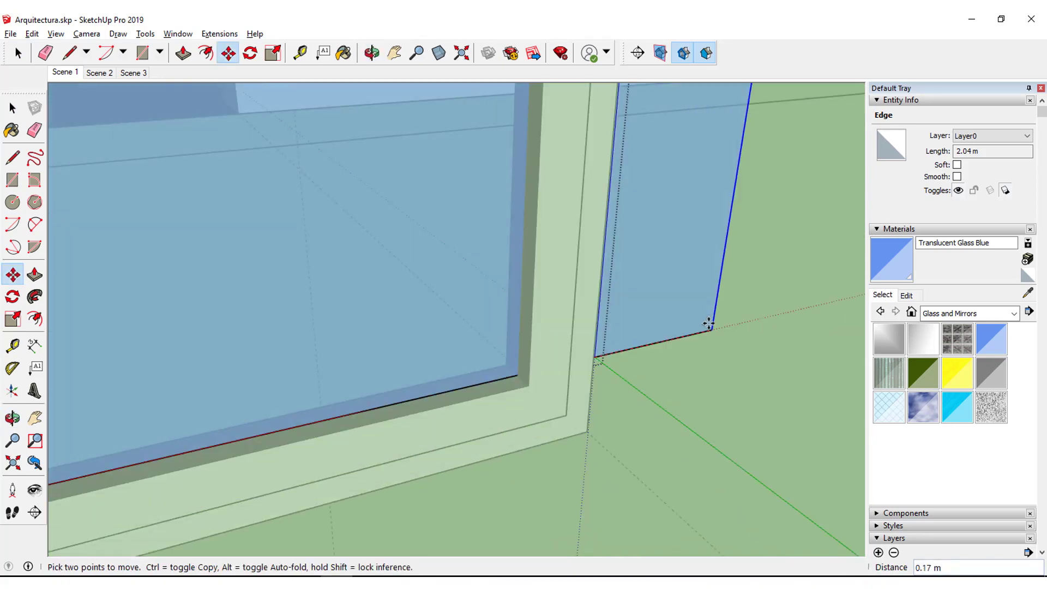
click(517, 375)
mouse_move(640, 297)
middle_down()
mouse_move(442, 414)
mouse_move(66, 368)
middle_up()
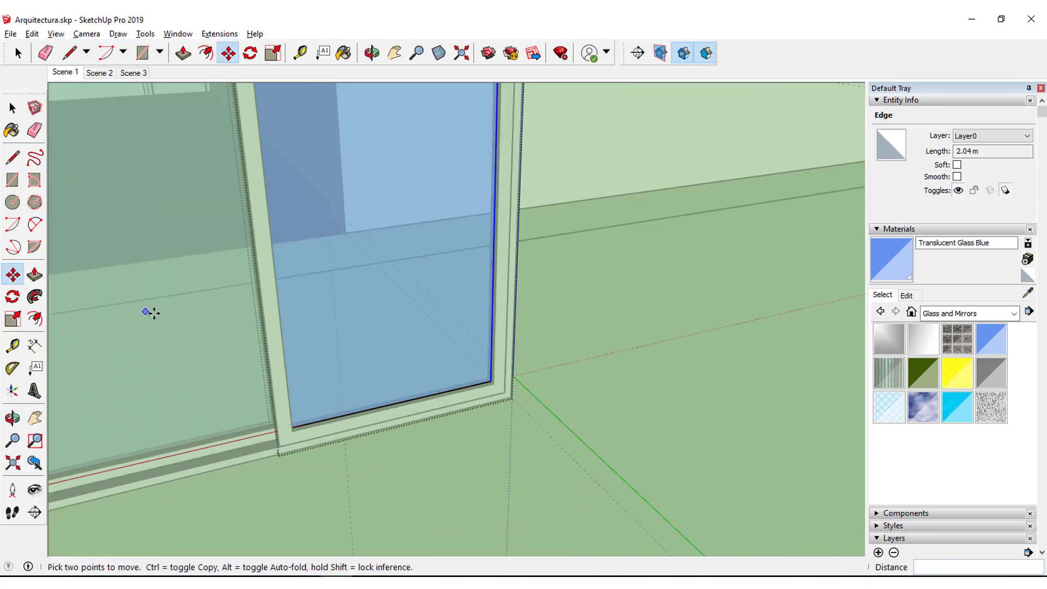
middle_drag(150, 313, 530, 282)
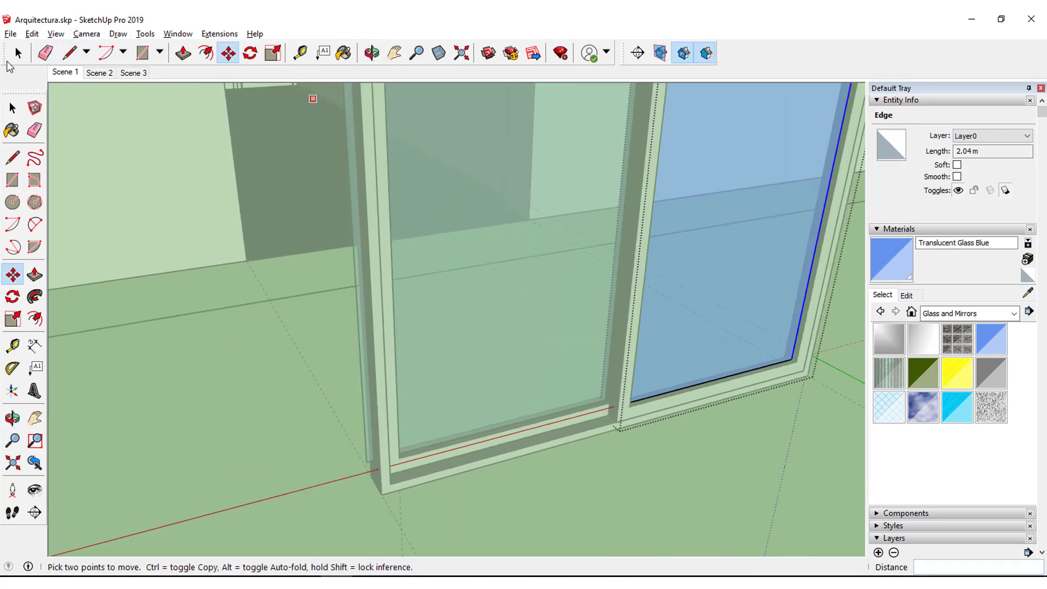
click(18, 53)
key(ctrl+z)
Move the glass pane's 2.04 m vertical edge 0.10 m over to meet the frame.
scroll(374, 437, up, 3)
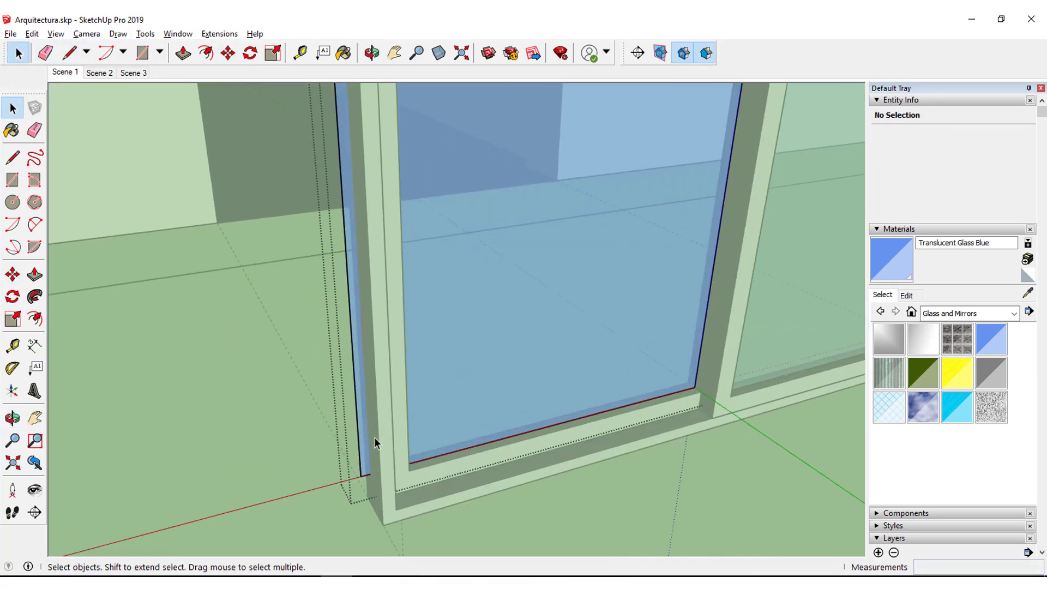
click(359, 463)
scroll(348, 486, up, 2)
scroll(348, 487, up, 2)
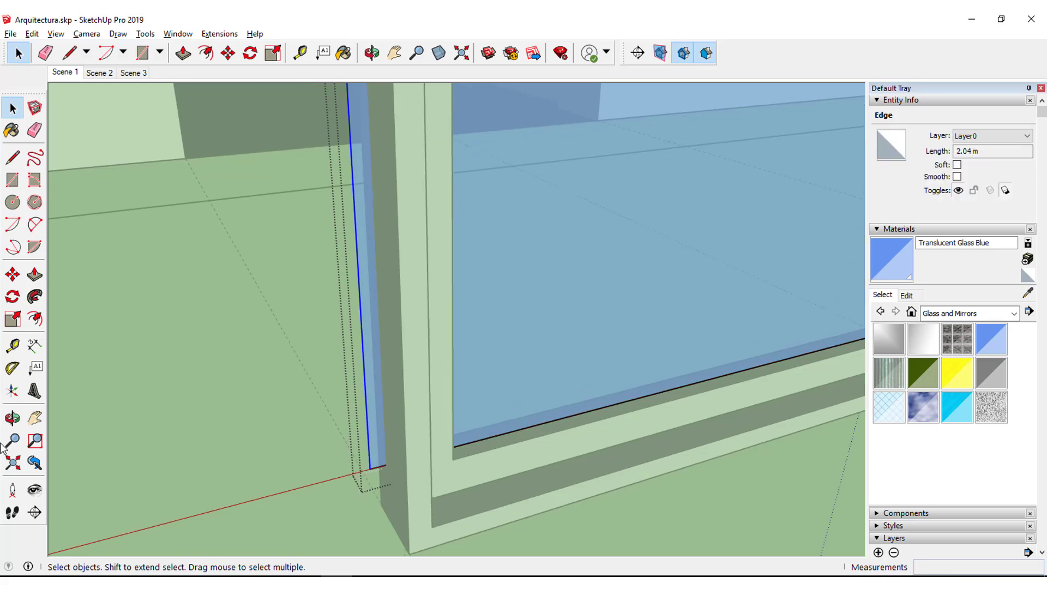
click(13, 275)
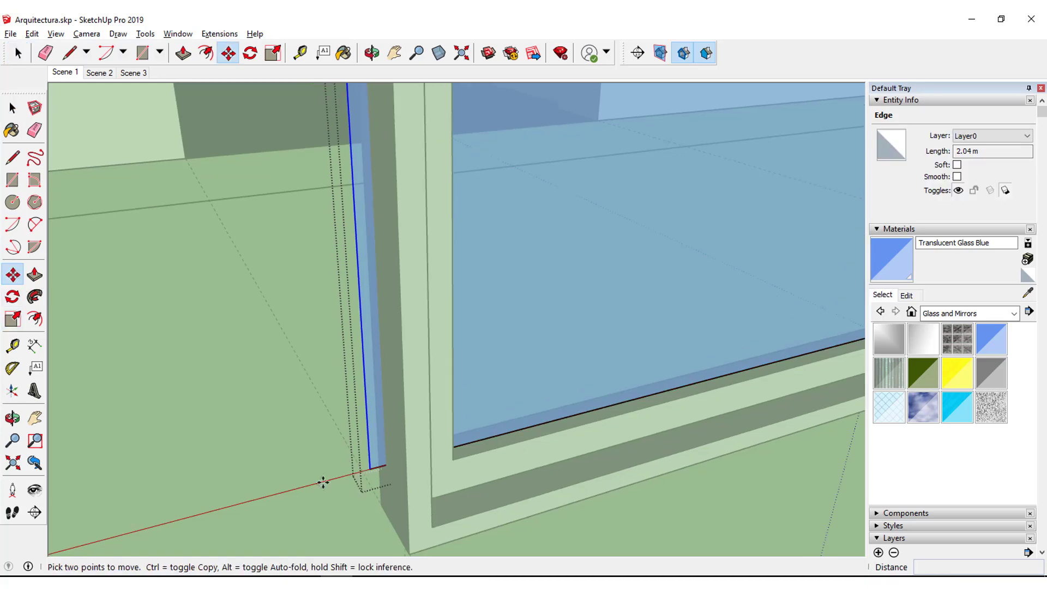
click(371, 465)
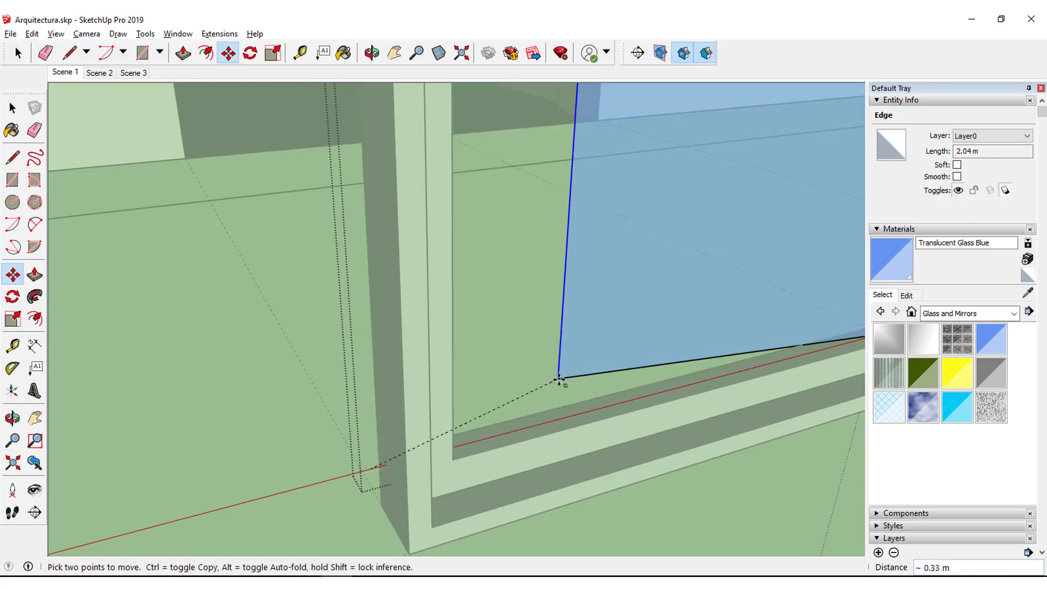
middle_drag(538, 411, 250, 456)
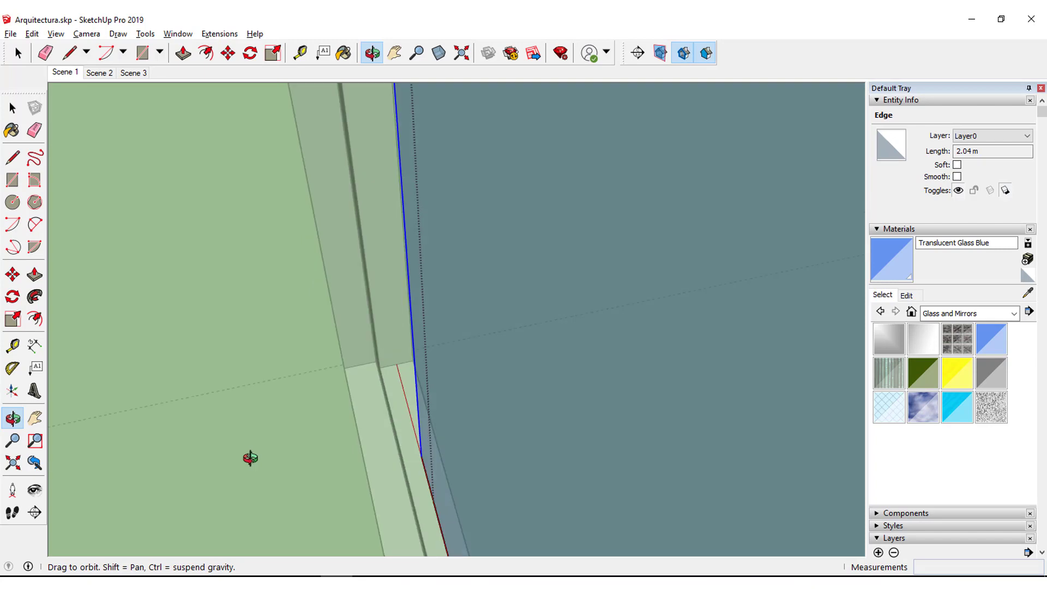
click(404, 353)
scroll(416, 393, down, 2)
middle_drag(437, 440, 474, 416)
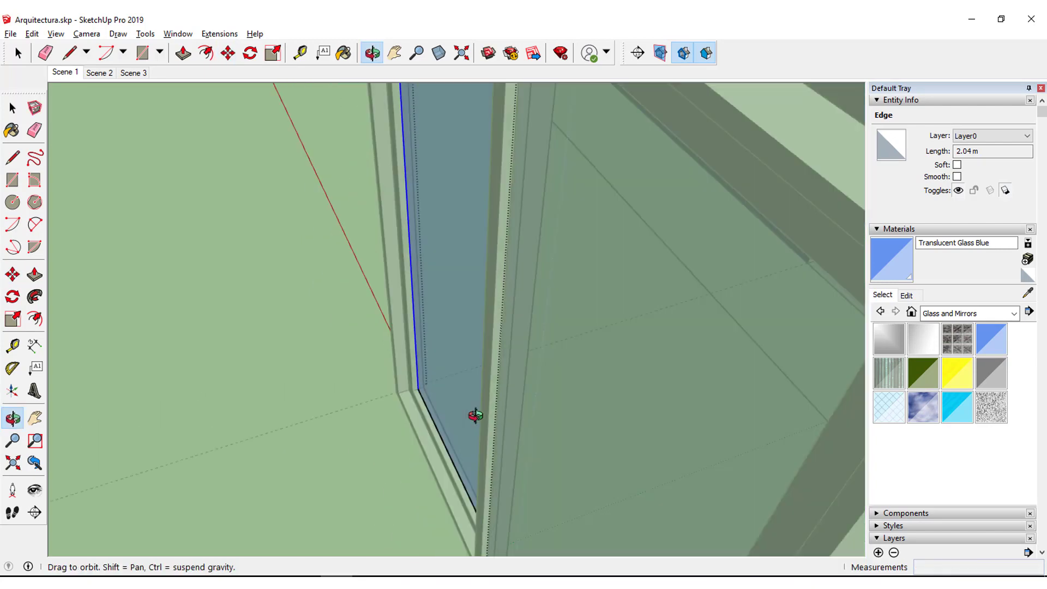
Select the sliding door's parts.
key(space)
scroll(217, 305, down, 2)
scroll(282, 391, down, 3)
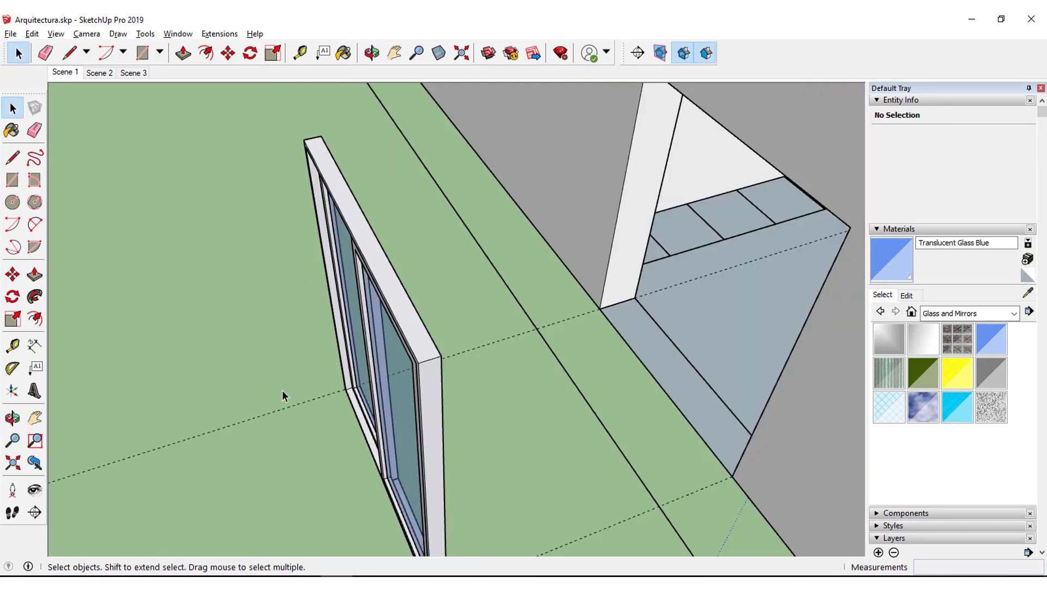
mouse_move(312, 452)
middle_down()
mouse_move(423, 397)
mouse_move(405, 479)
middle_up()
scroll(517, 499, up, 2)
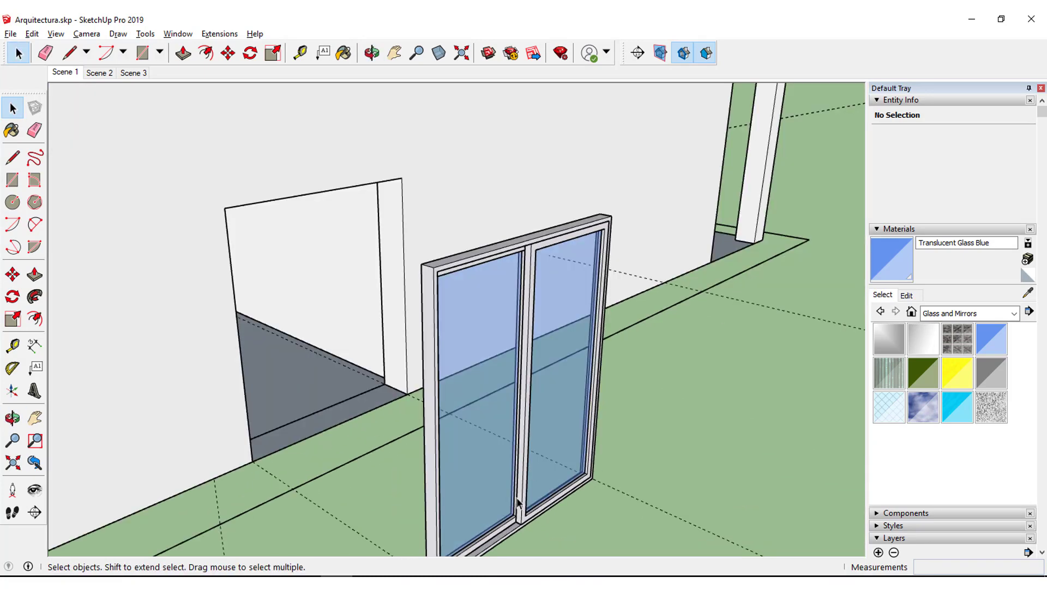
click(496, 498)
scroll(554, 512, down, 1)
scroll(554, 512, down, 1)
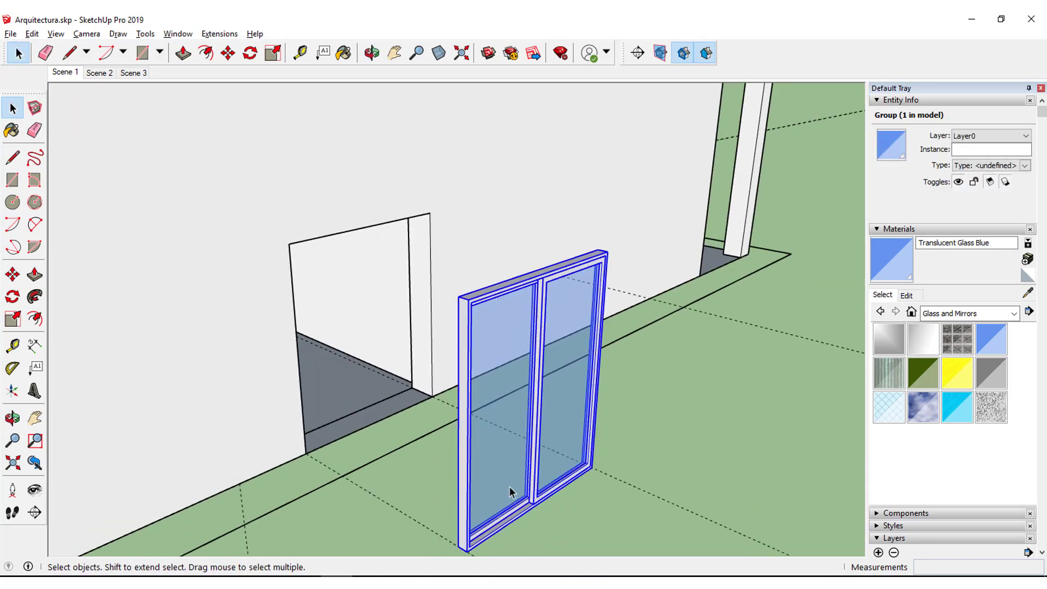
scroll(541, 493, up, 1)
Make the door parts one group and put it on the Caixilharias layer.
right_click(509, 470)
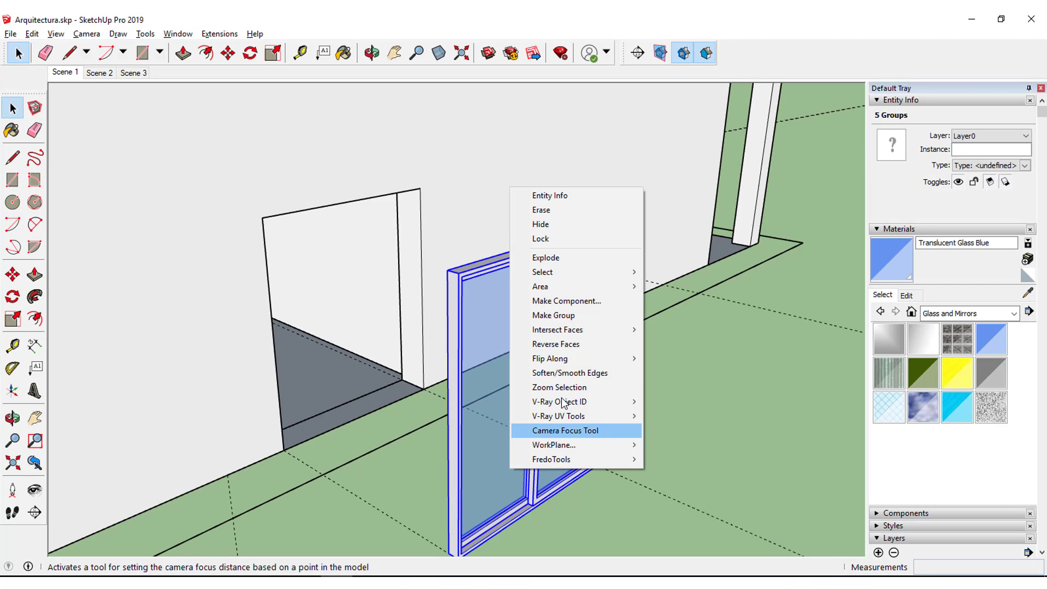
click(559, 316)
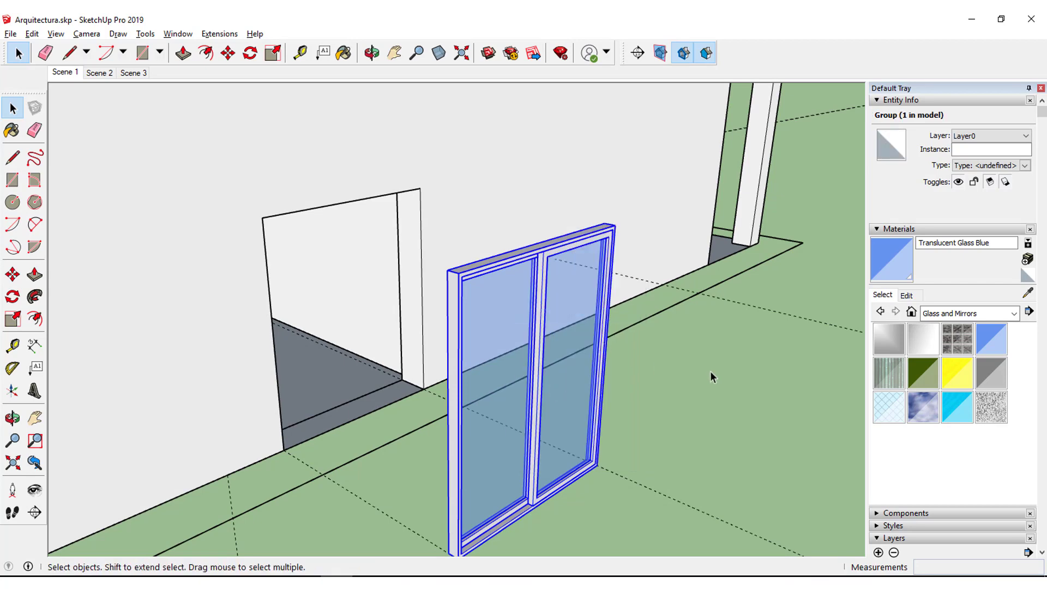
middle_drag(693, 351, 712, 315)
click(998, 137)
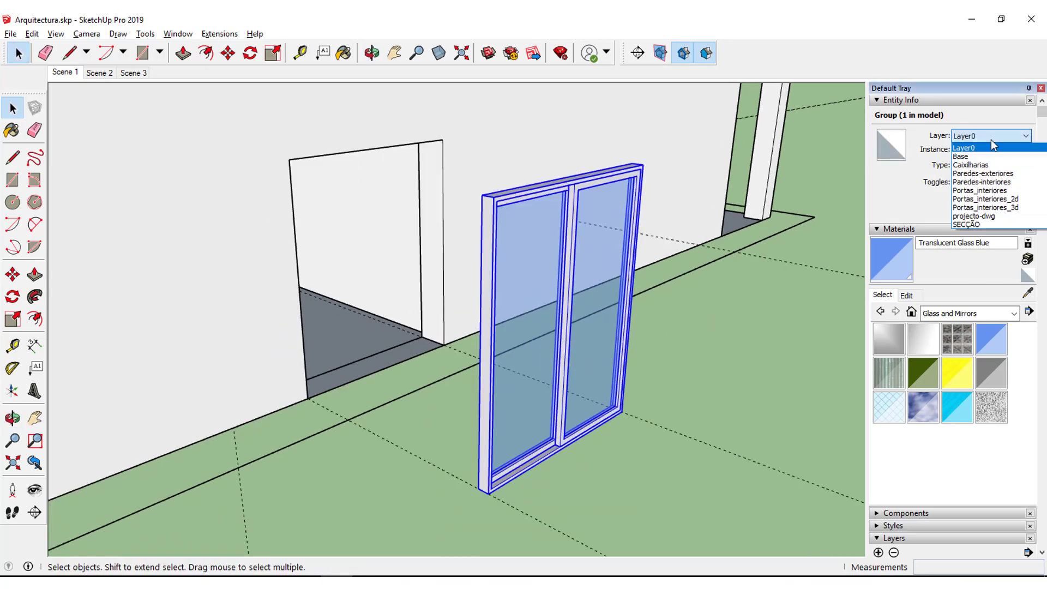
click(997, 166)
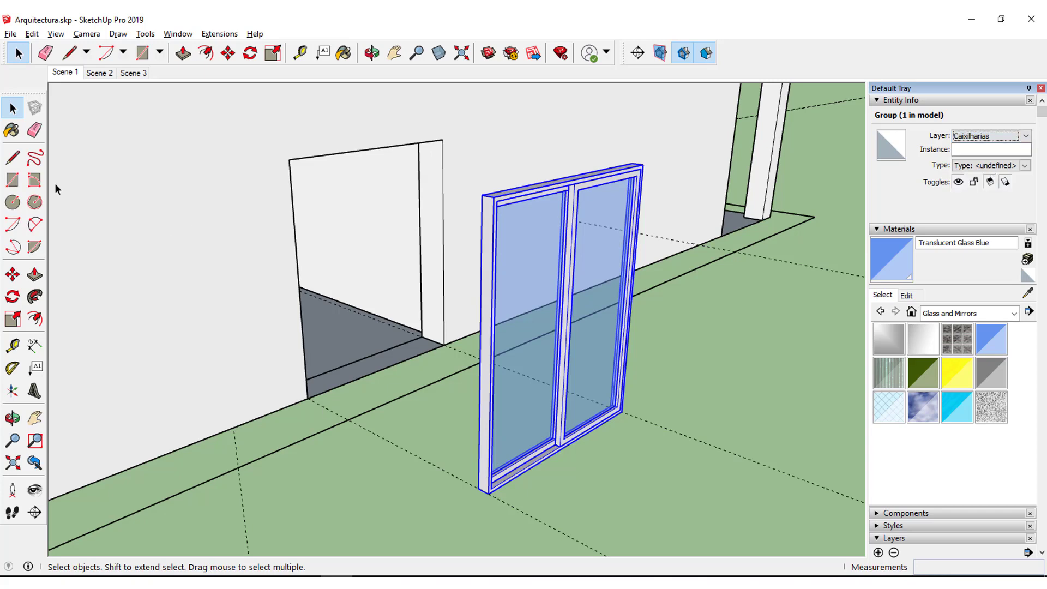
Move the door group by its bottom corner into the wall opening, using X-ray.
click(12, 274)
scroll(475, 483, up, 2)
scroll(475, 483, up, 3)
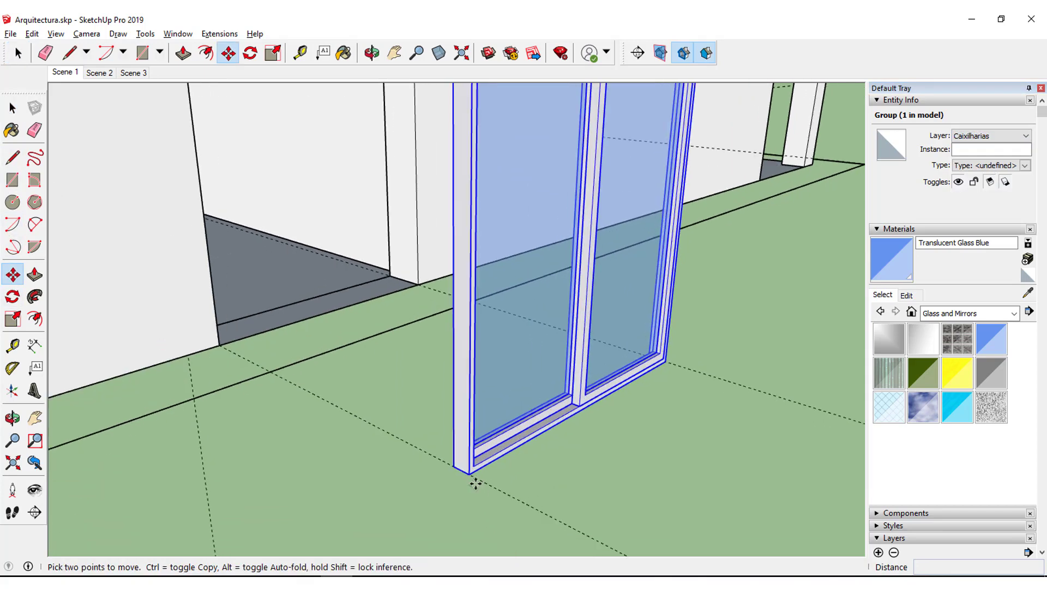
scroll(475, 483, up, 1)
scroll(454, 466, up, 2)
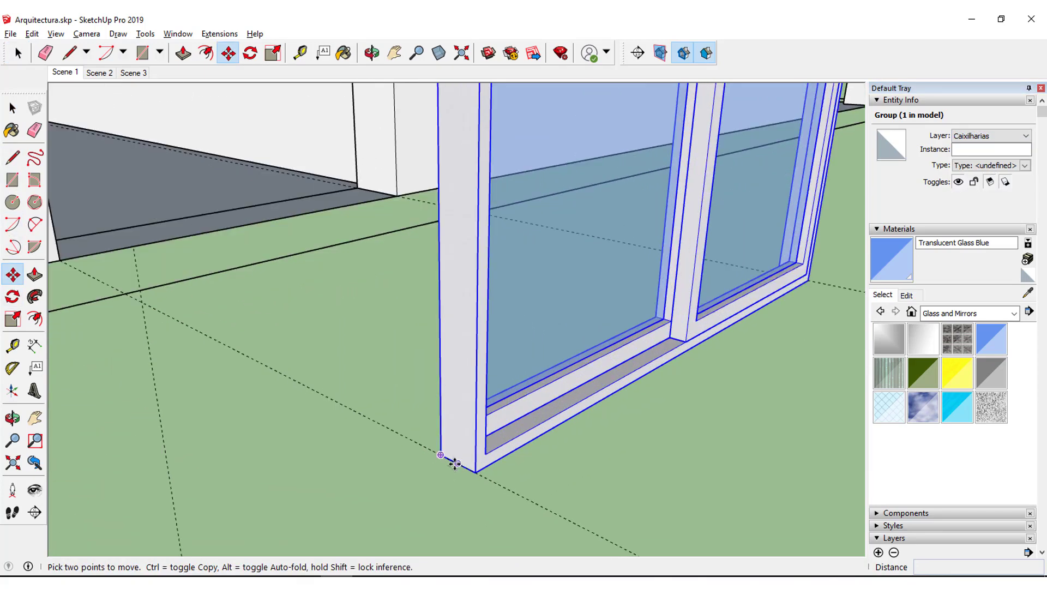
click(455, 462)
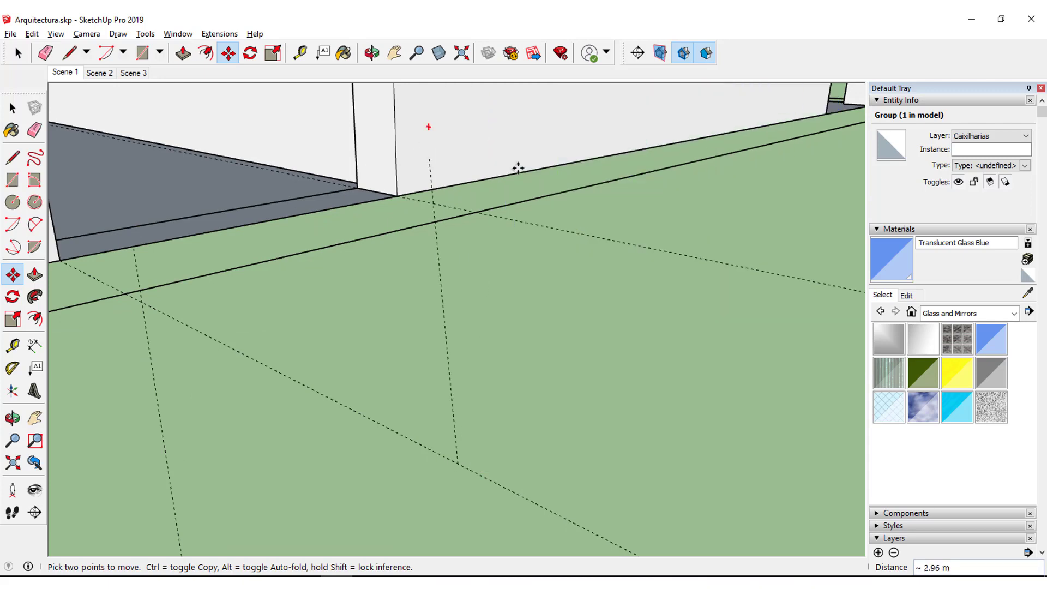
click(439, 53)
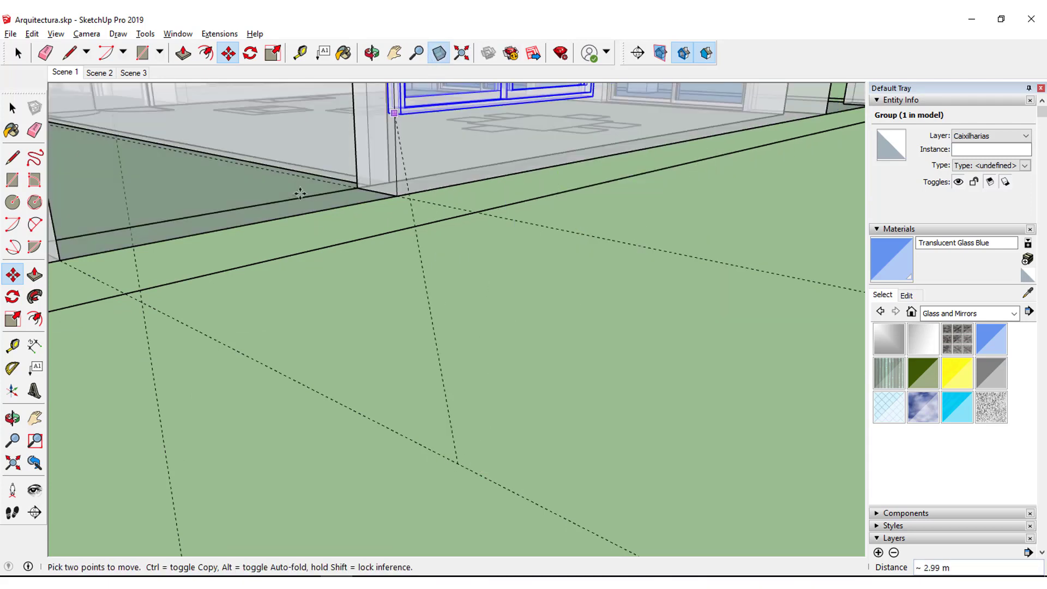
mouse_move(233, 285)
middle_down()
mouse_move(331, 346)
mouse_move(666, 338)
middle_up()
click(342, 354)
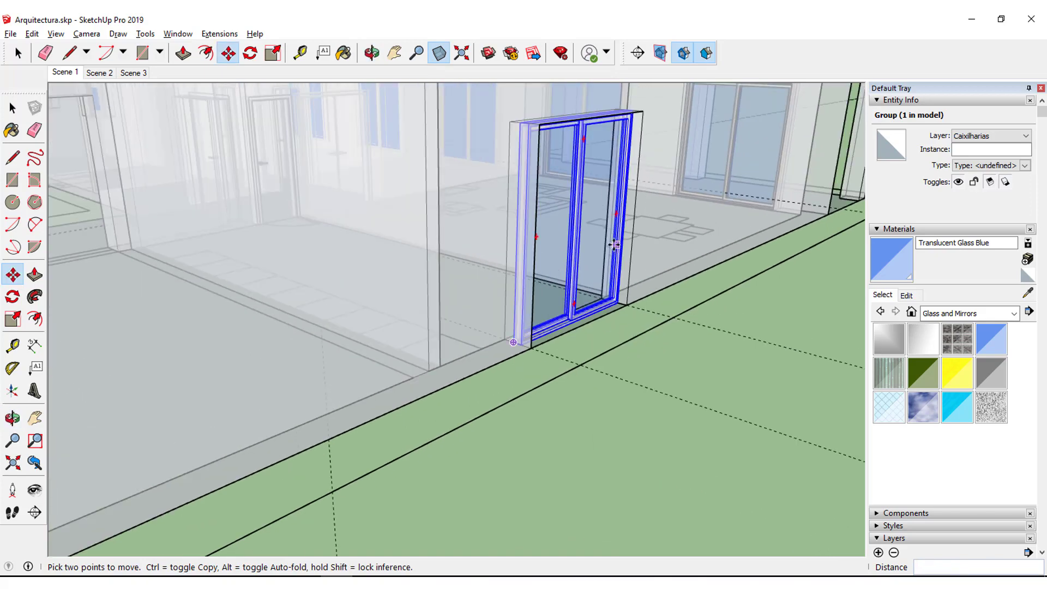
Orbit to a lower view of the building to check the door's placement.
key(o)
key(m)
scroll(582, 288, down, 3)
scroll(561, 305, down, 3)
scroll(552, 323, down, 3)
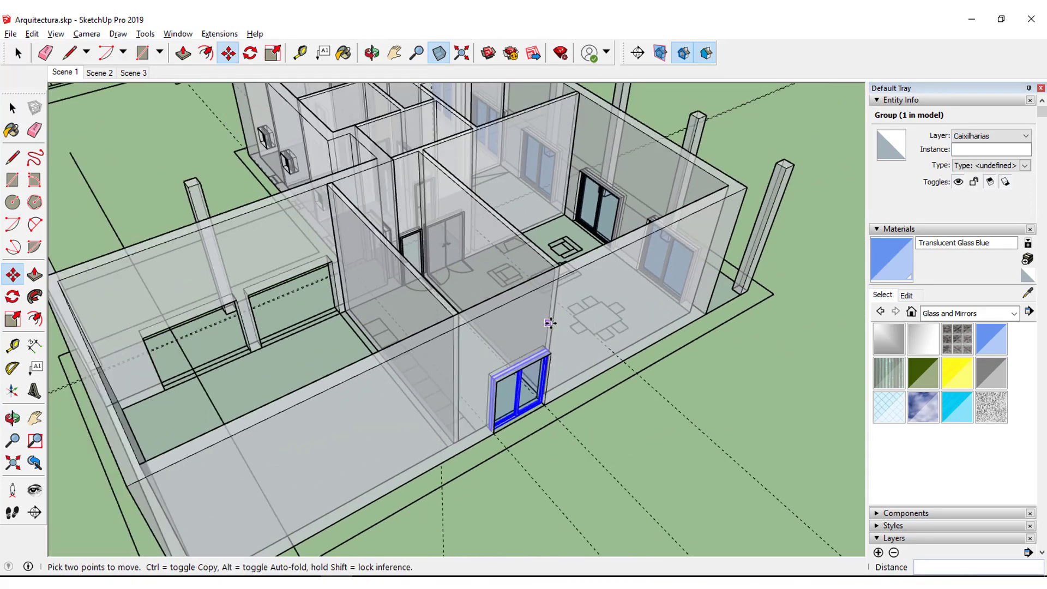
scroll(549, 322, down, 2)
scroll(550, 321, down, 1)
mouse_move(549, 321)
middle_down()
mouse_move(466, 287)
mouse_move(470, 240)
middle_up()
scroll(472, 219, up, 3)
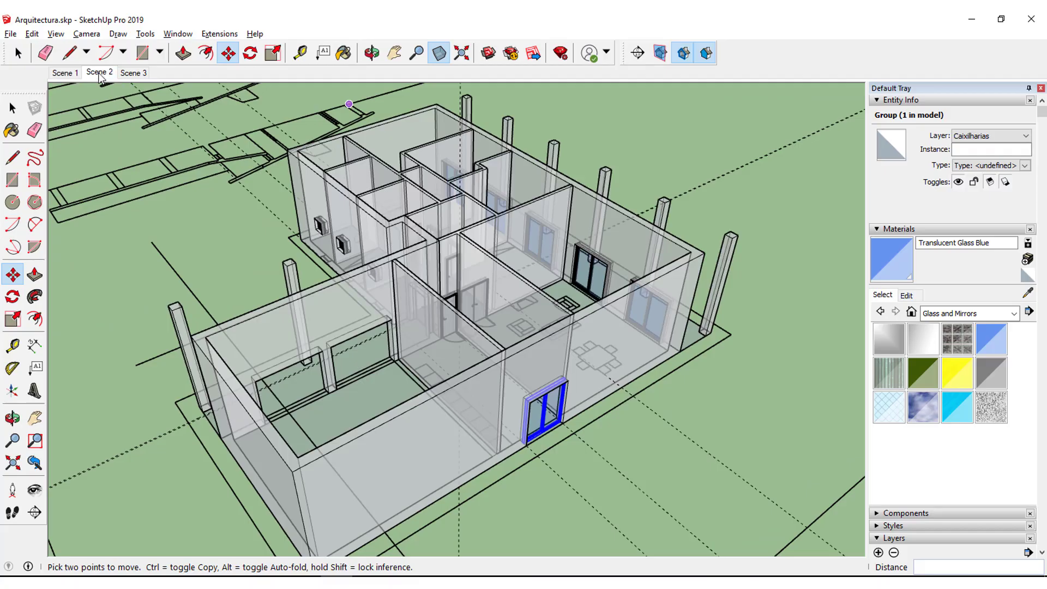
Go to the Scene 2 view, then the Scene 3 top plan view.
click(99, 74)
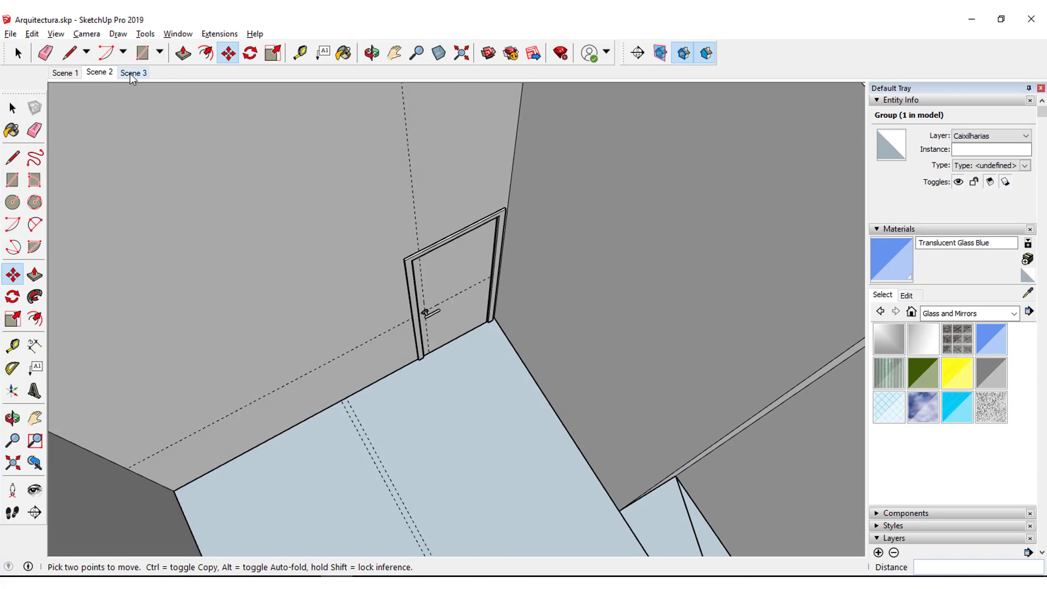
click(131, 74)
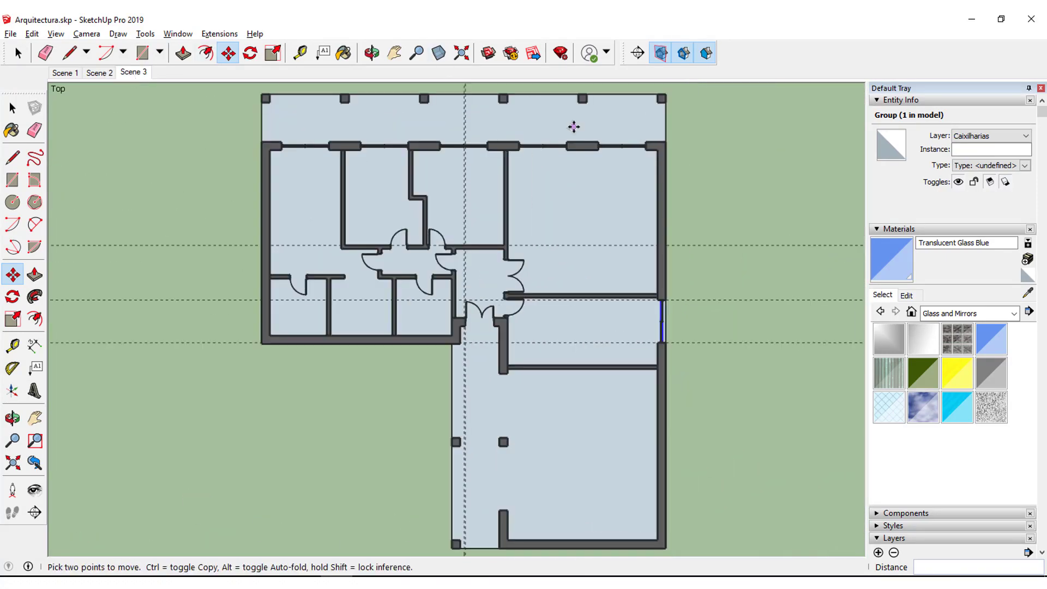
scroll(574, 126, up, 2)
scroll(627, 125, up, 3)
scroll(678, 124, up, 3)
scroll(748, 126, up, 3)
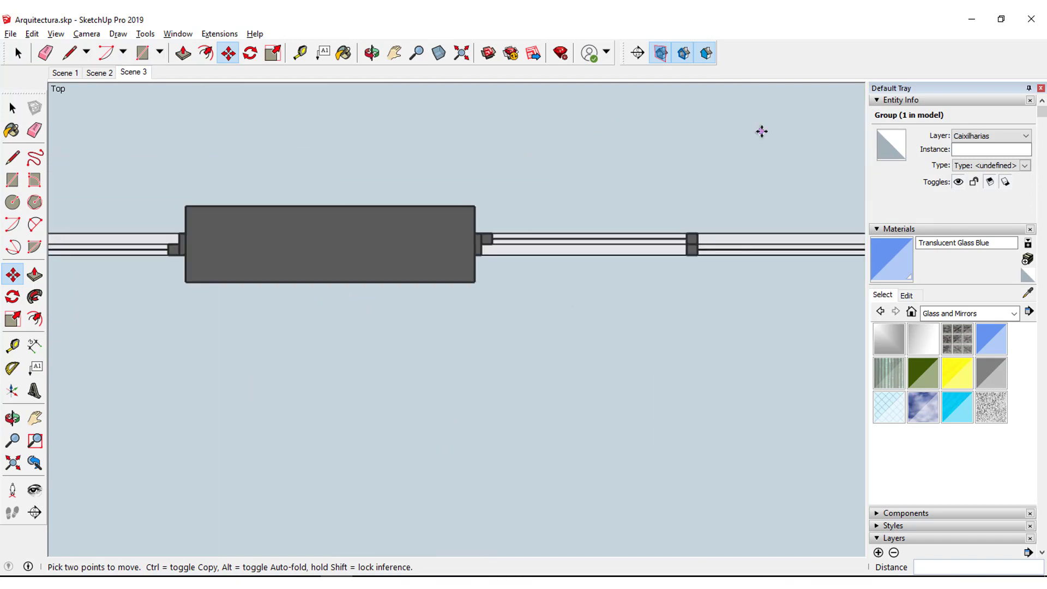
Pan and zoom the plan onto the new window in its wall opening.
shift+middle_drag(725, 175, 362, 180)
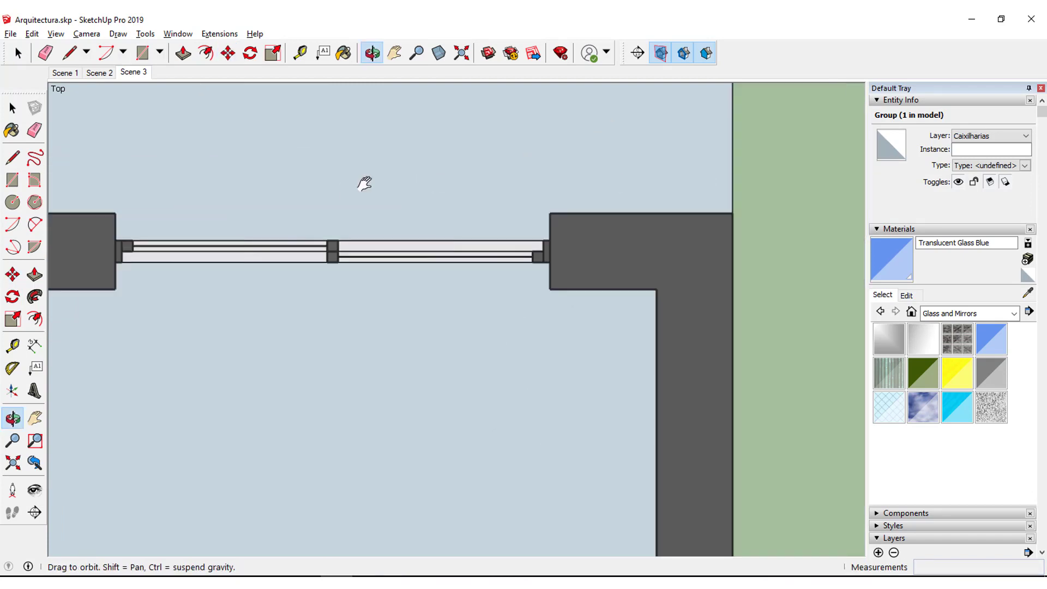
shift+middle_drag(629, 453, 479, 469)
mouse_move(509, 283)
shift+middle_down()
mouse_move(578, 283)
mouse_move(578, 363)
mouse_move(580, 191)
mouse_move(556, 292)
mouse_move(463, 293)
mouse_move(407, 312)
shift+middle_up()
scroll(404, 312, down, 2)
scroll(402, 311, down, 1)
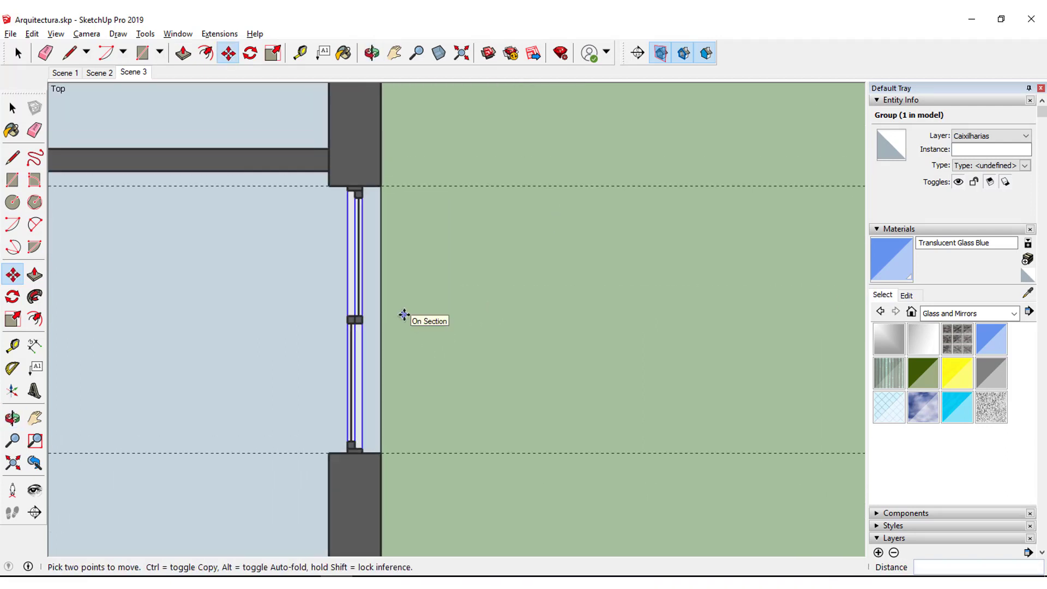
scroll(399, 313, down, 2)
scroll(398, 317, down, 1)
scroll(391, 285, up, 1)
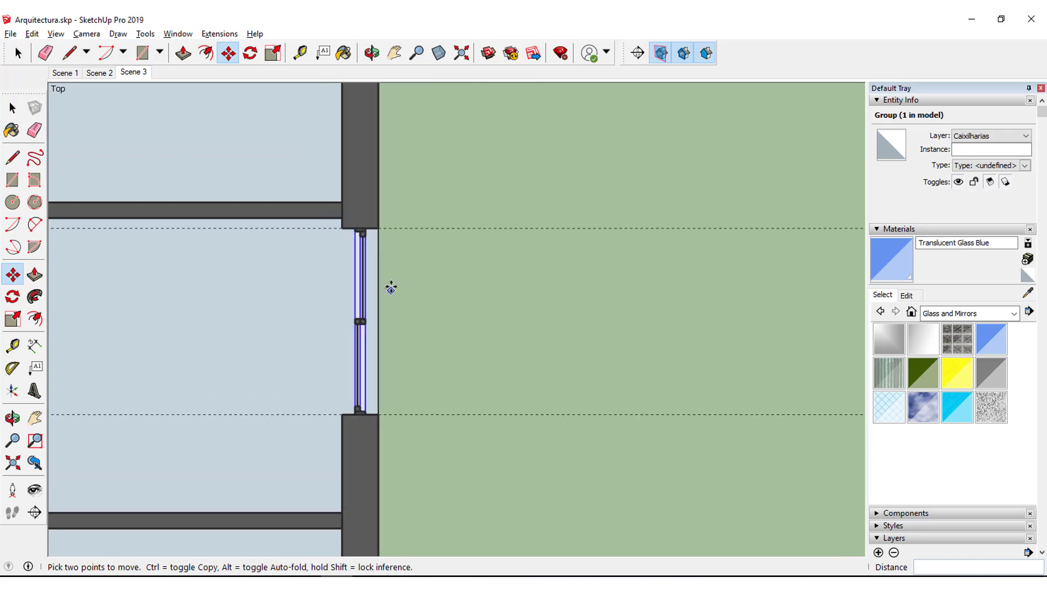
scroll(367, 288, up, 1)
scroll(363, 292, up, 1)
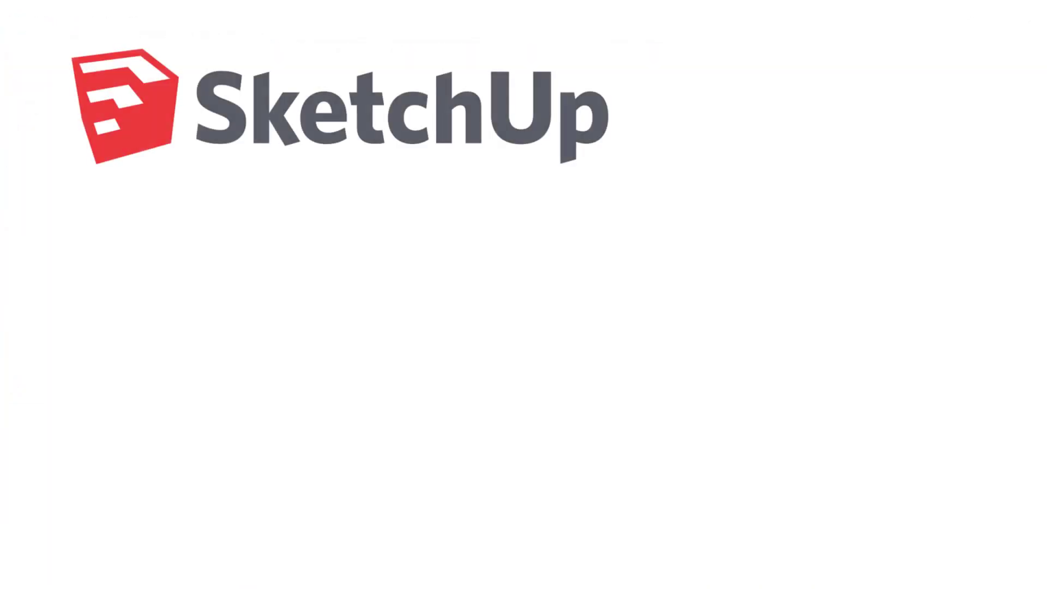